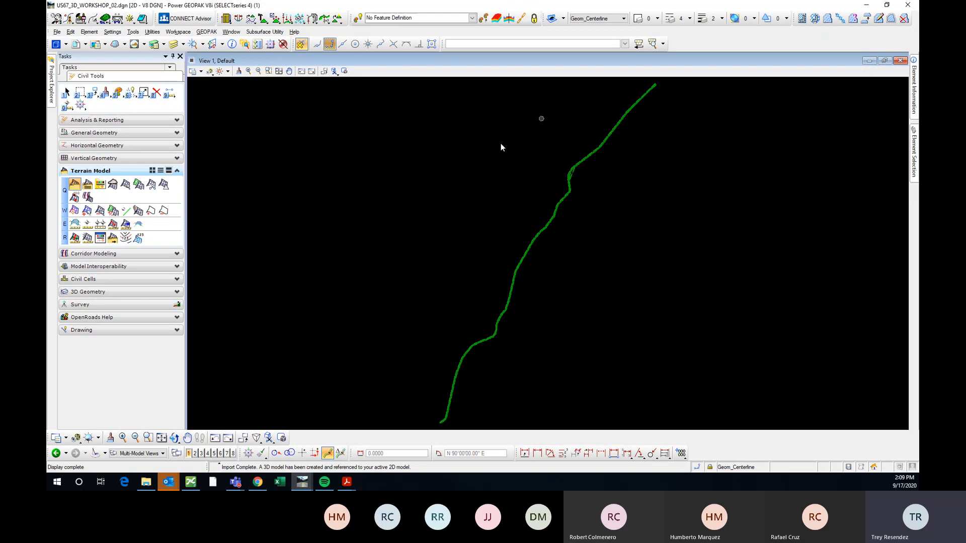
# - Examine the long stray triangles spanning the inside of the curve on the US 67 COMBINED terrain in a rotated view
pyautogui.scroll(5, 569, 166)
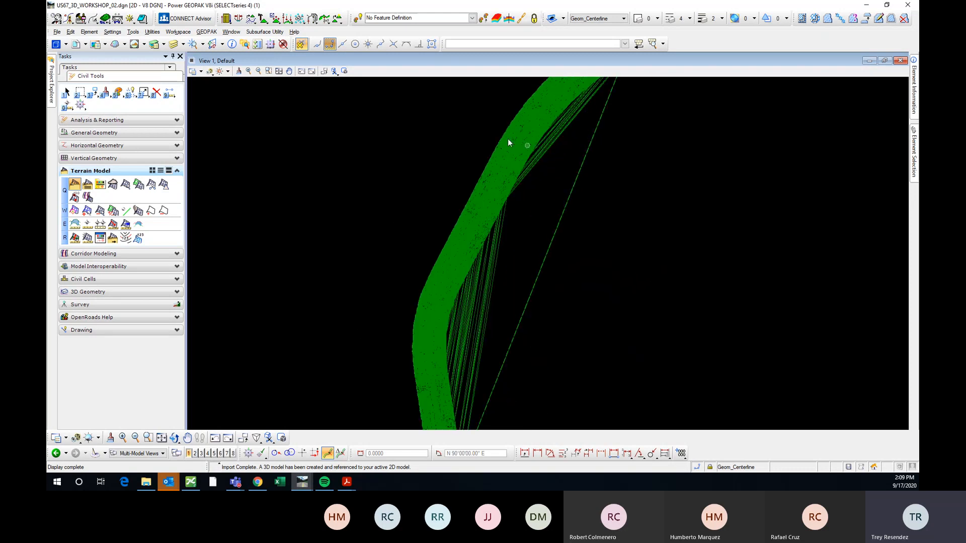
pyautogui.scroll(-2, 508, 143)
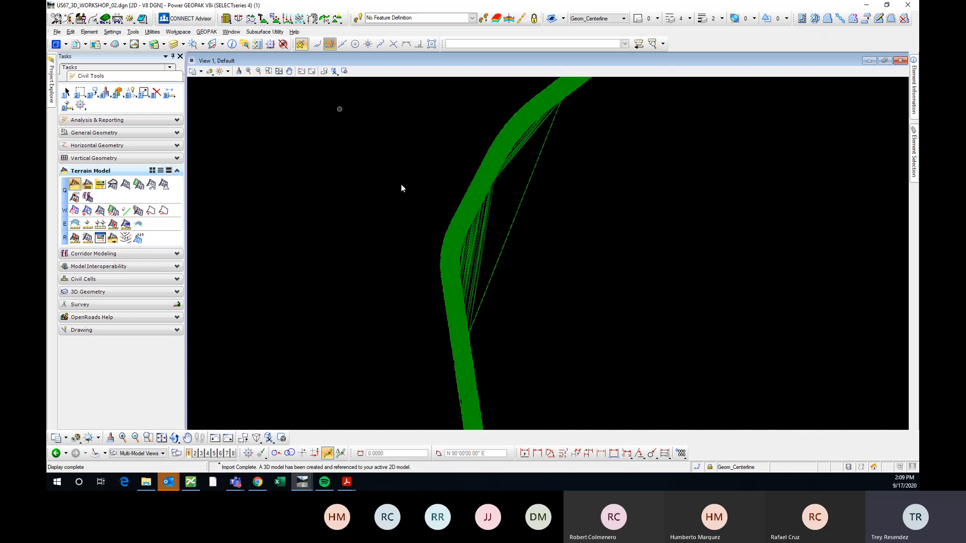
pyautogui.click(174, 437)
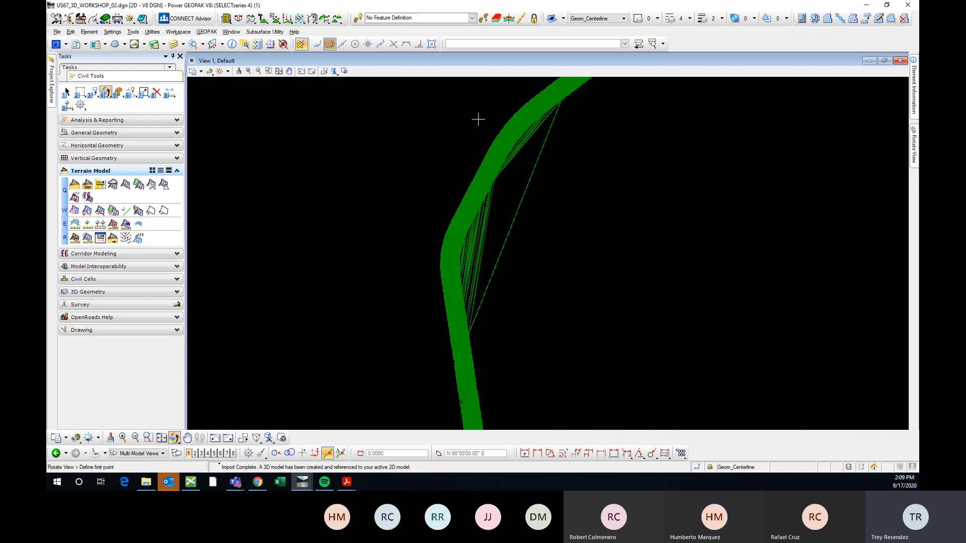
pyautogui.click(486, 97)
pyautogui.click(391, 327)
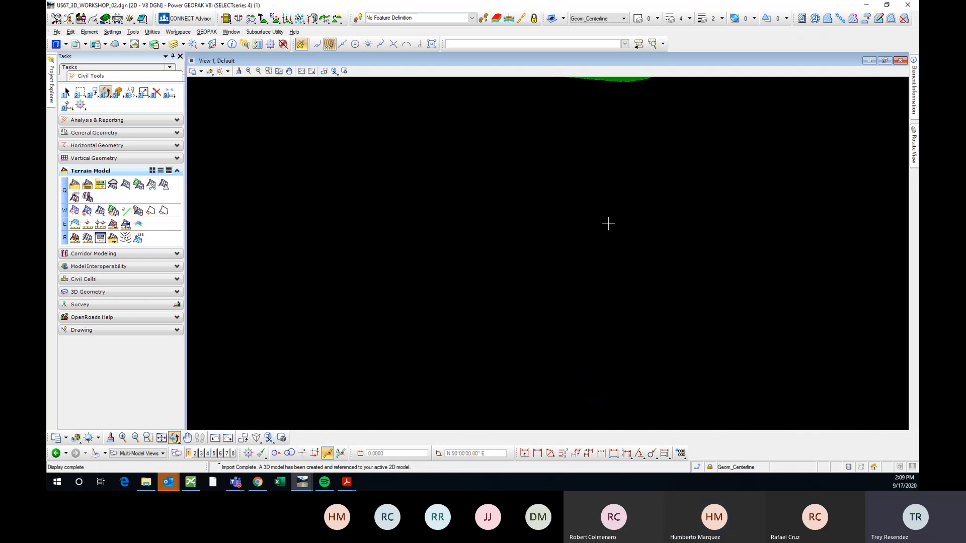
pyautogui.moveTo(599, 144); pyautogui.dragTo(569, 341, button='middle')
pyautogui.scroll(2, 524, 219)
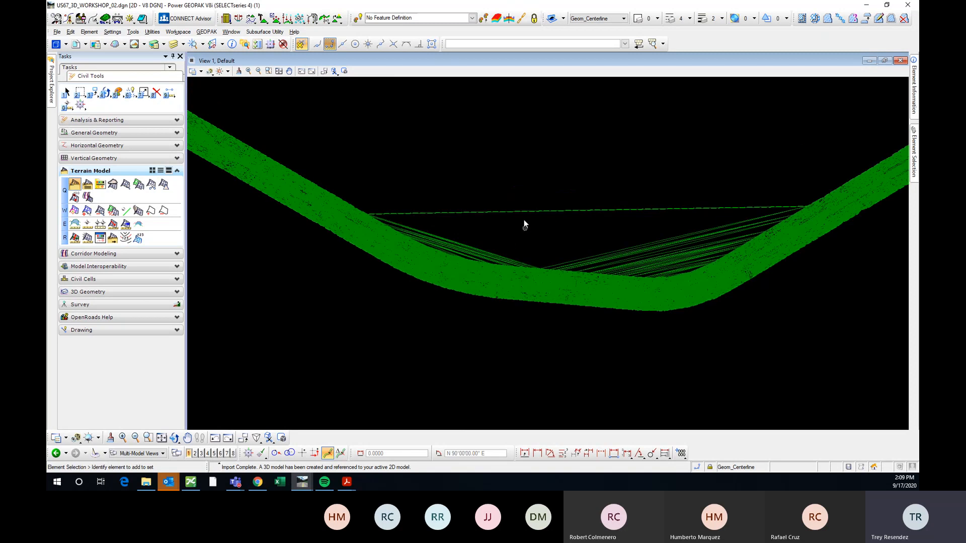
pyautogui.moveTo(399, 301); pyautogui.dragTo(468, 328, button='middle')
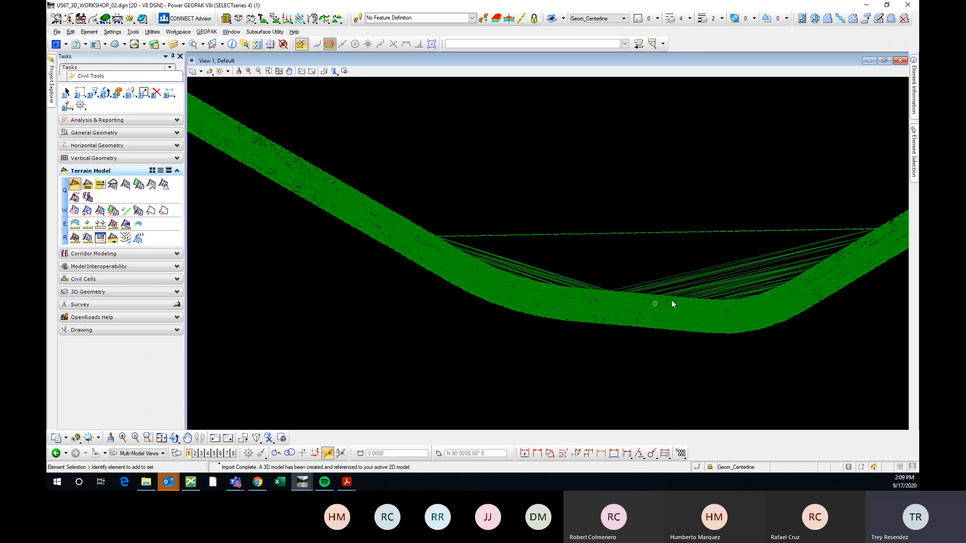
pyautogui.scroll(2, 496, 289)
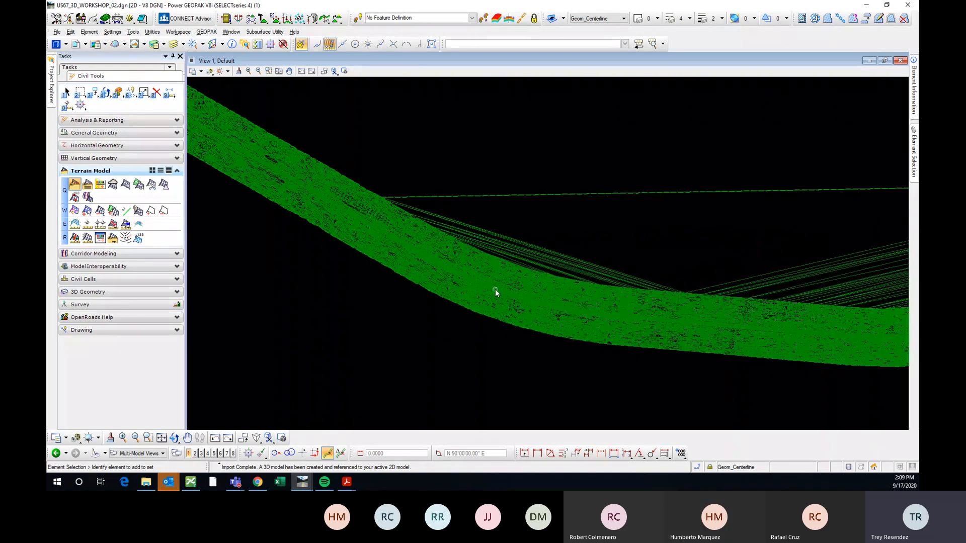
pyautogui.scroll(-4, 498, 272)
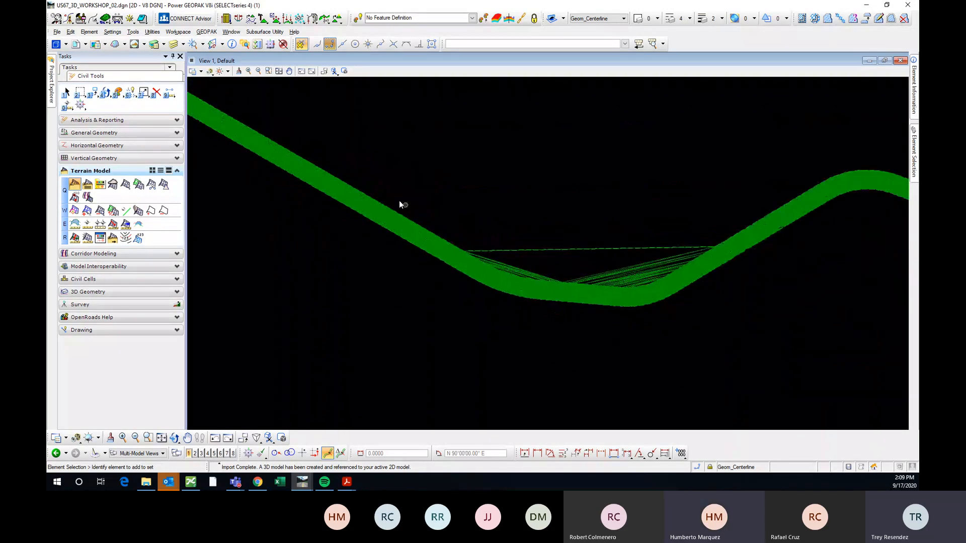
pyautogui.scroll(2, 603, 278)
pyautogui.scroll(-2, 598, 270)
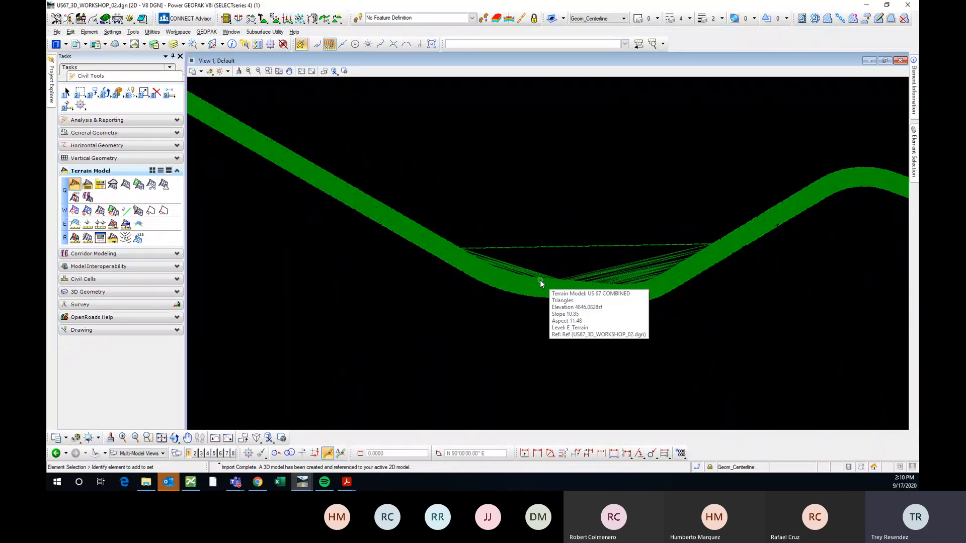
pyautogui.scroll(-3, 559, 285)
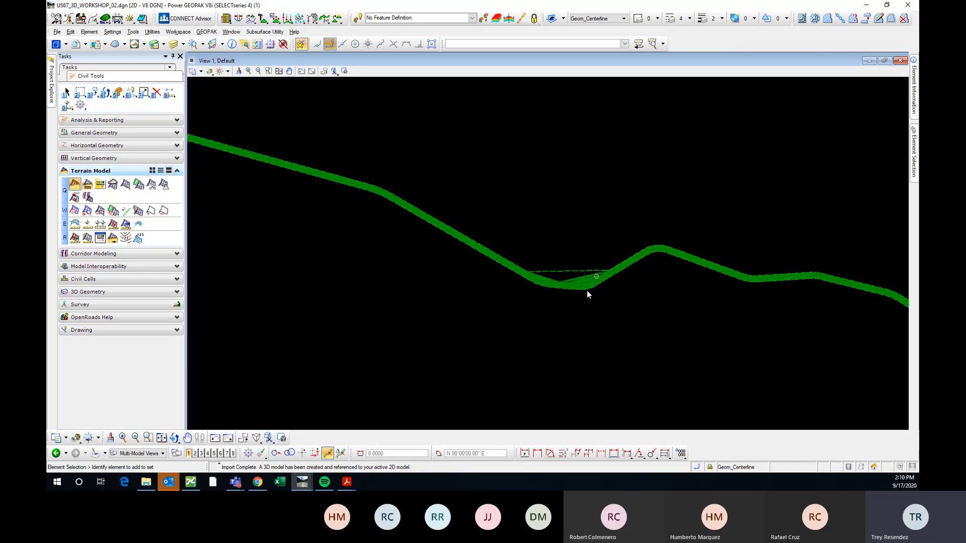
pyautogui.scroll(-2, 594, 289)
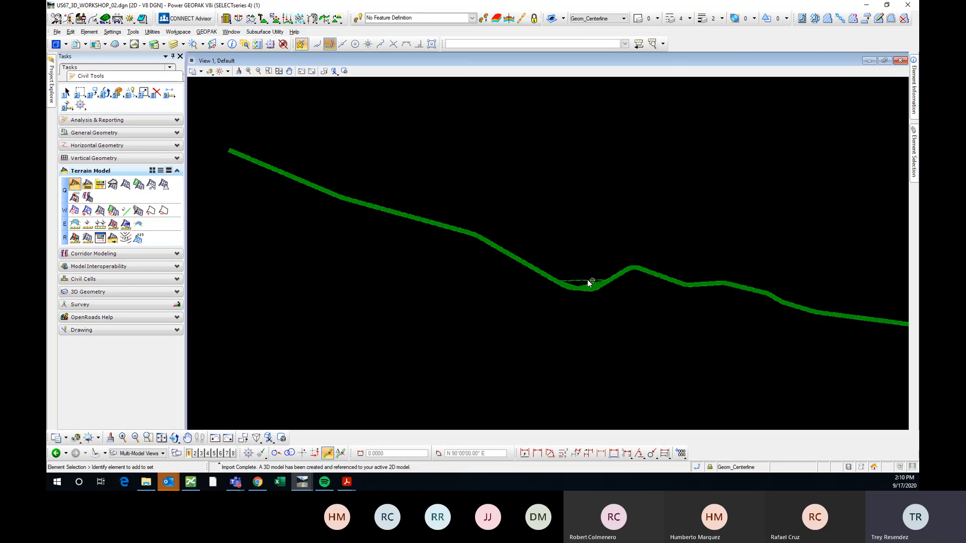
pyautogui.scroll(5, 584, 279)
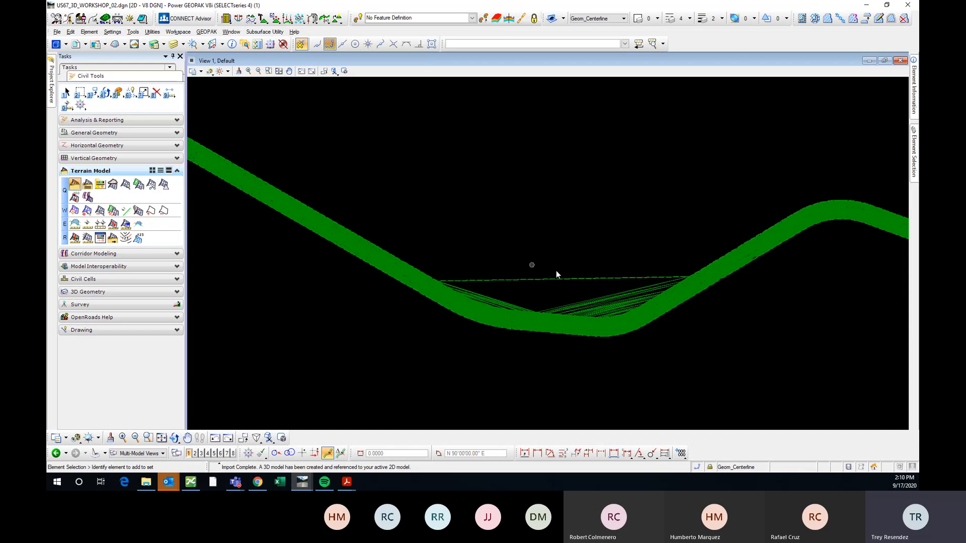
pyautogui.scroll(3, 611, 305)
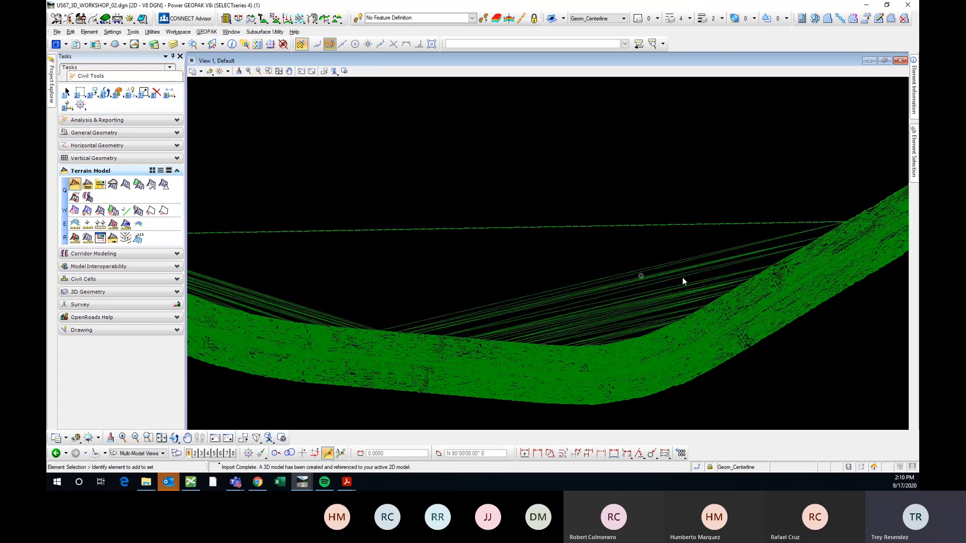
pyautogui.scroll(-2, 683, 278)
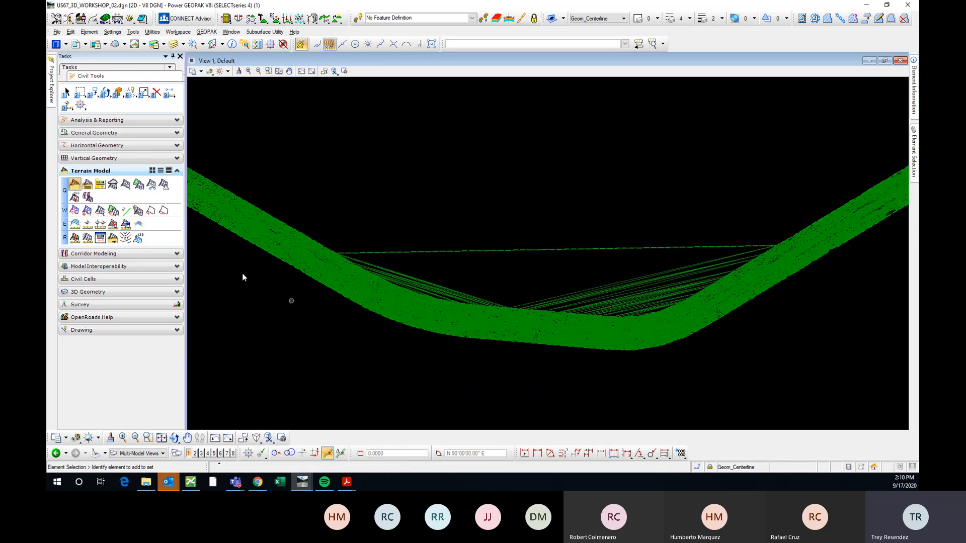
# - Switch the displayed view group from Multi-Model Views to Default-3D Views
pyautogui.click(140, 212)
pyautogui.click(150, 454)
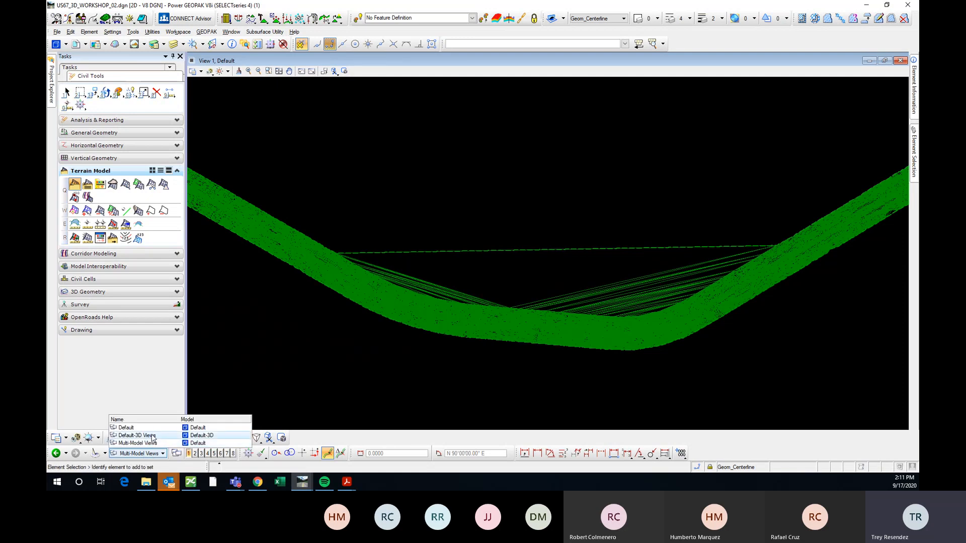
pyautogui.click(146, 436)
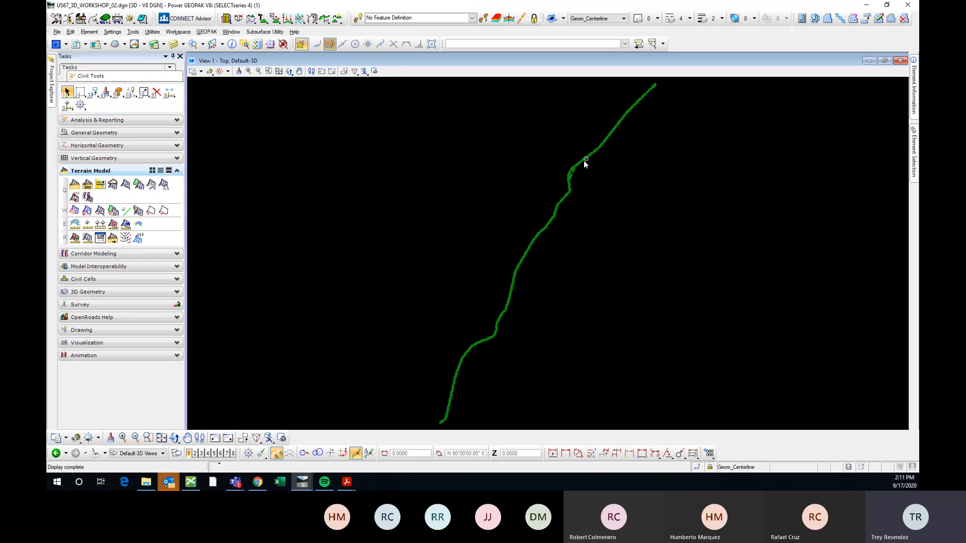
# - Start the Edit Terrain Model command and keep its tool options docked open at a narrower width
pyautogui.scroll(5, 576, 176)
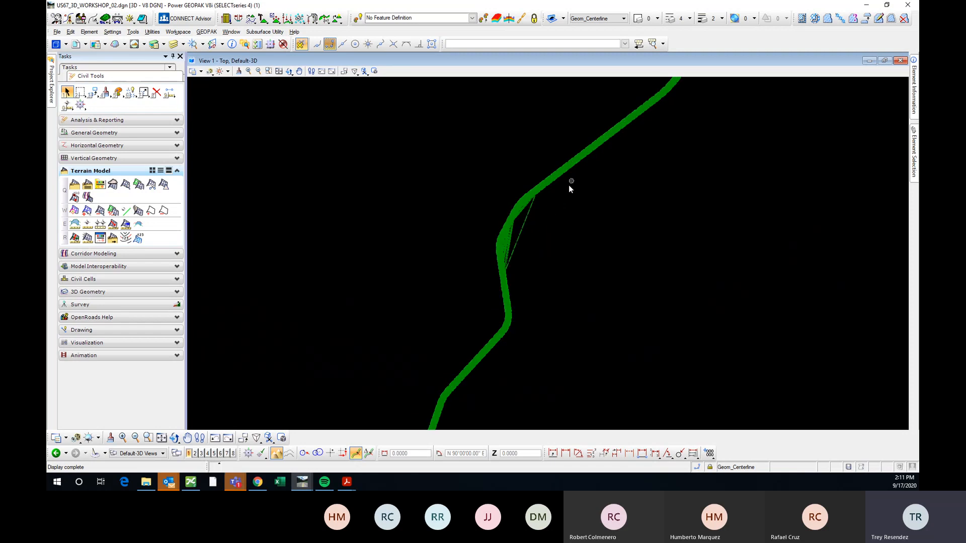
pyautogui.click(138, 210)
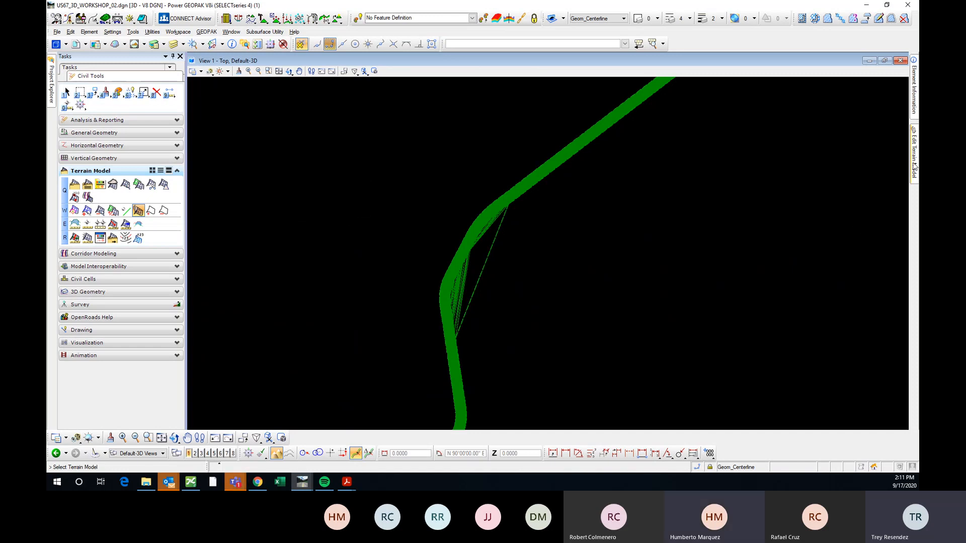
pyautogui.moveTo(914, 167)
pyautogui.click(897, 56)
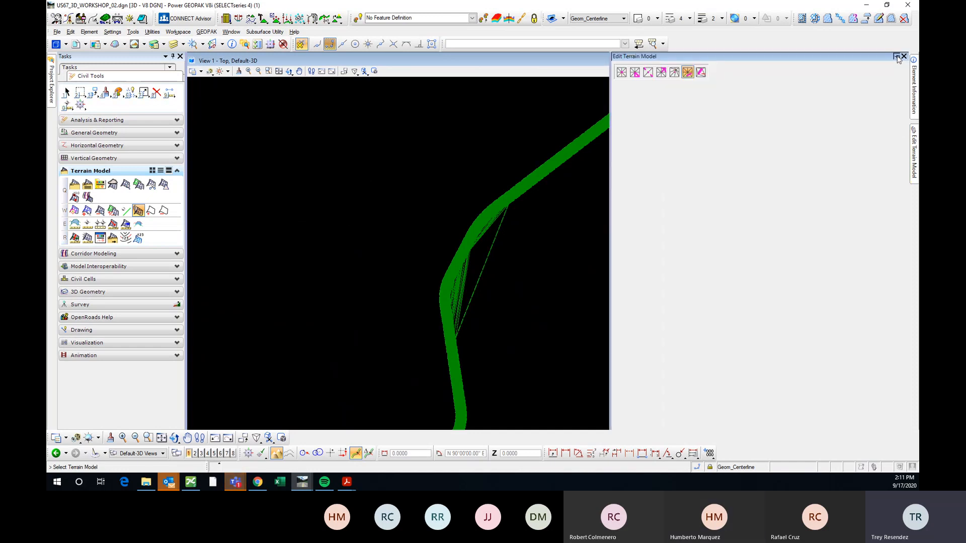
pyautogui.moveTo(613, 212); pyautogui.dragTo(752, 233)
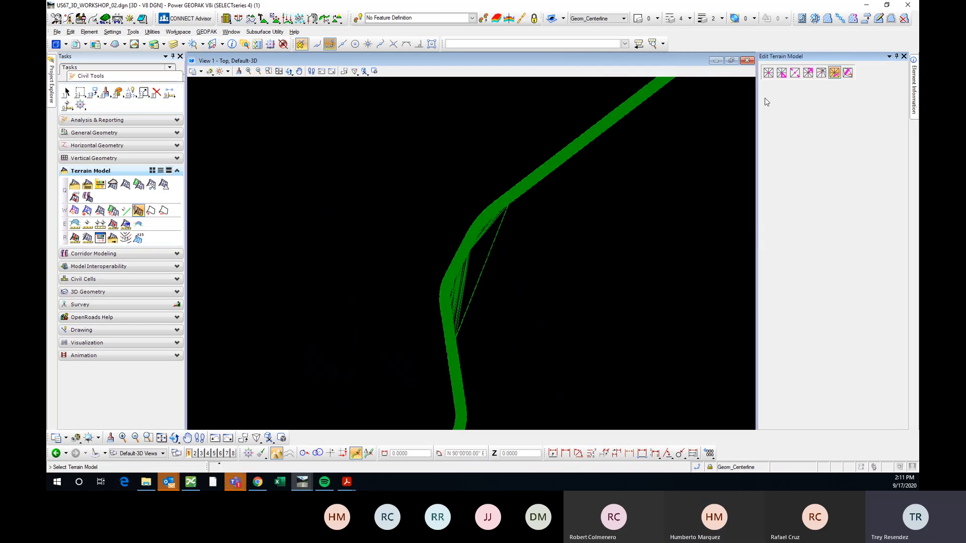
# - Select the US 67 COMBINED terrain and delete the stray triangles along the upper part of the curve using a line drawn across them
pyautogui.click(833, 74)
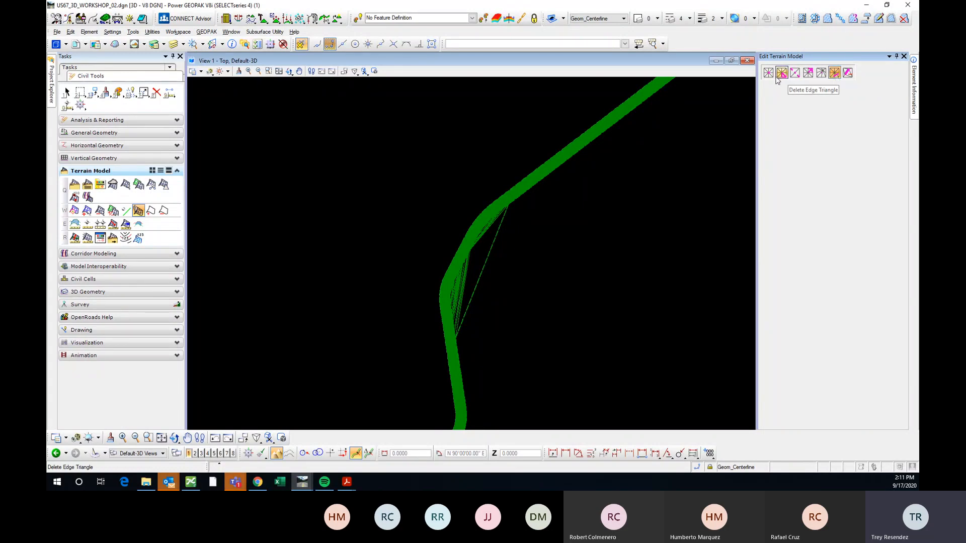
pyautogui.click(835, 74)
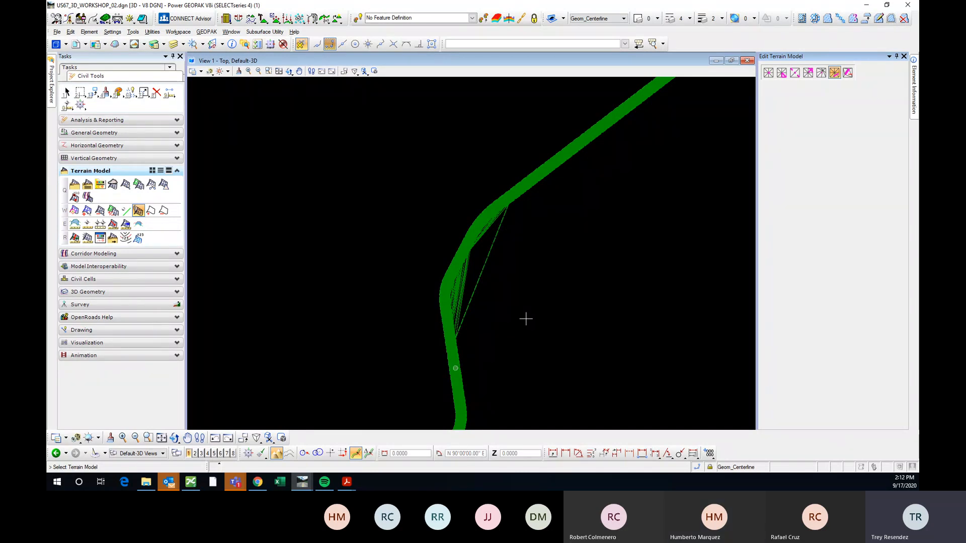
pyautogui.click(496, 241)
pyautogui.scroll(2, 500, 237)
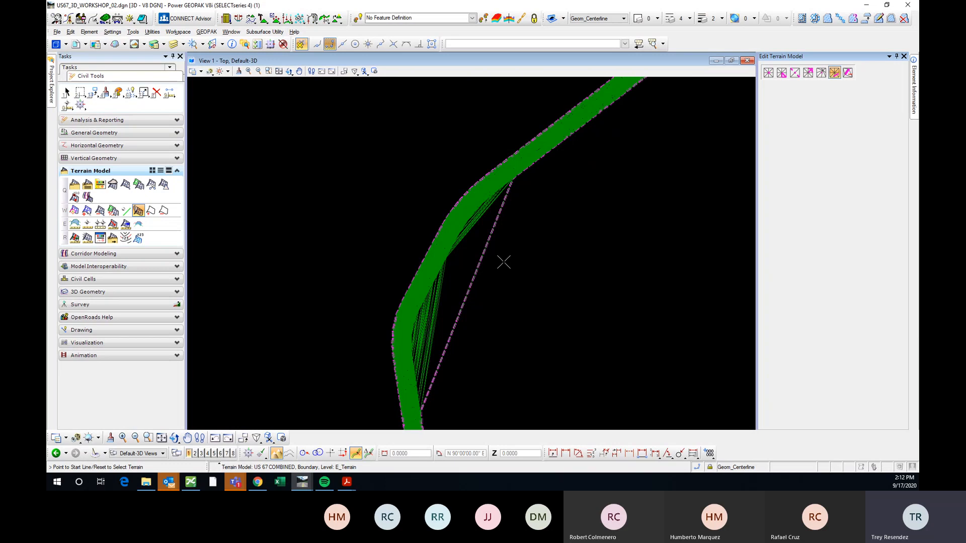
pyautogui.scroll(3, 486, 214)
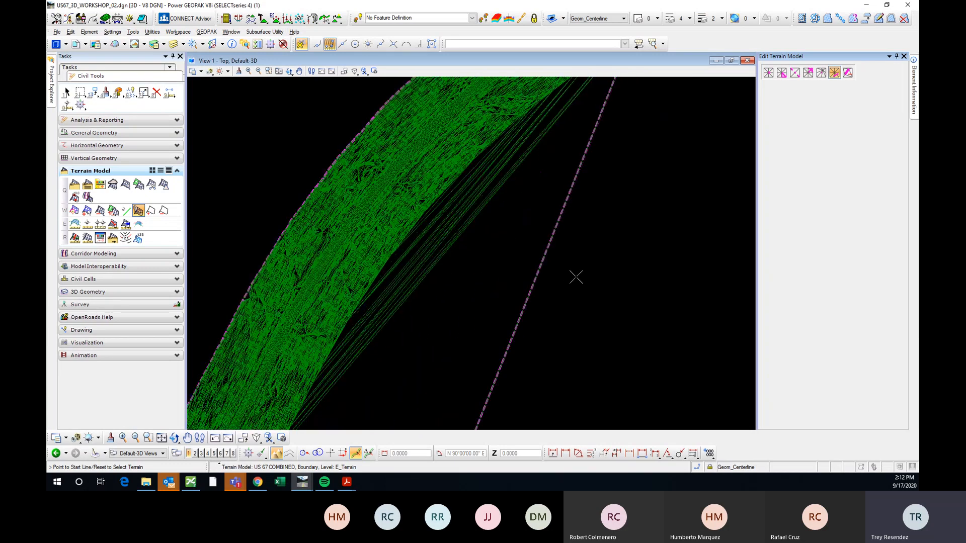
pyautogui.click(576, 277)
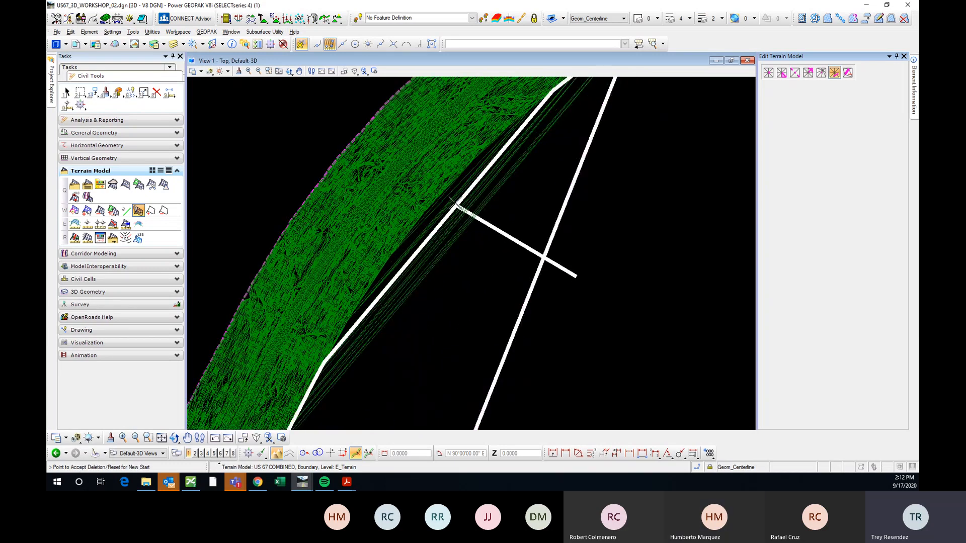
pyautogui.click(449, 195)
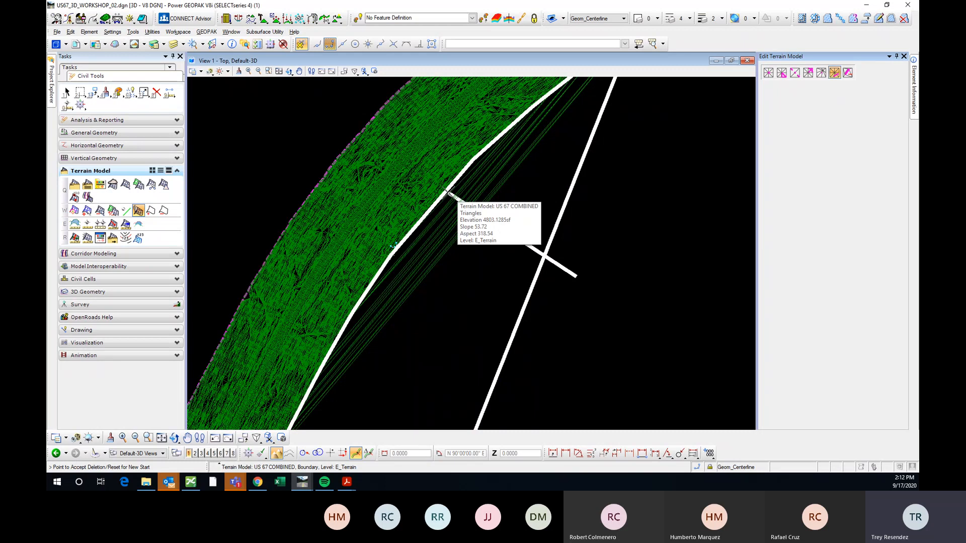
# - Delete the remaining stray triangles inside the lower bend of the curve using another line drawn across them
pyautogui.scroll(-4, 549, 181)
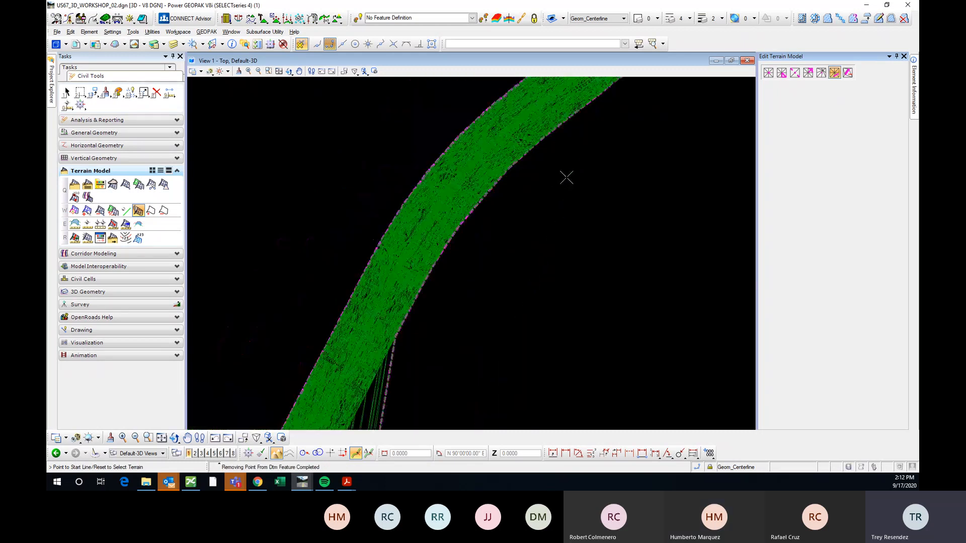
pyautogui.scroll(-1, 557, 204)
pyautogui.scroll(2, 509, 302)
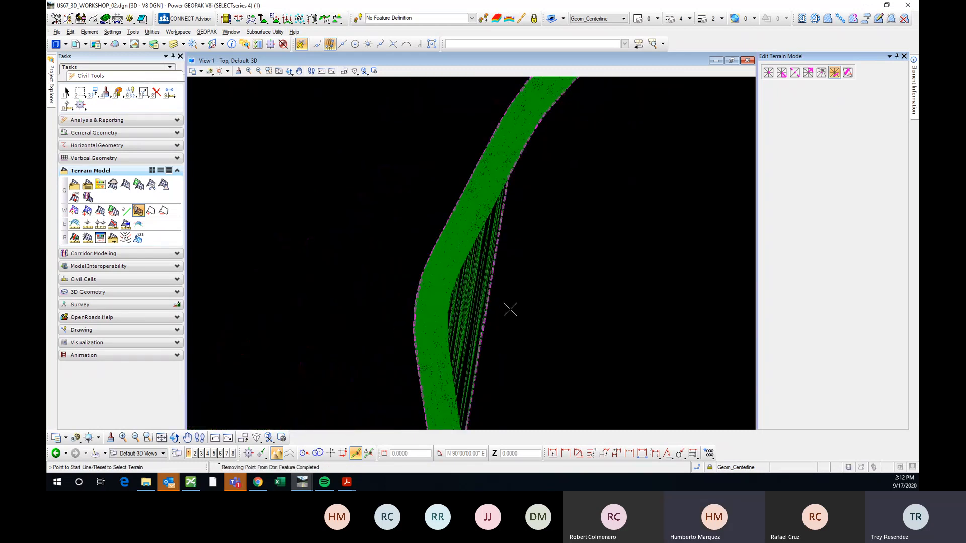
pyautogui.click(507, 301)
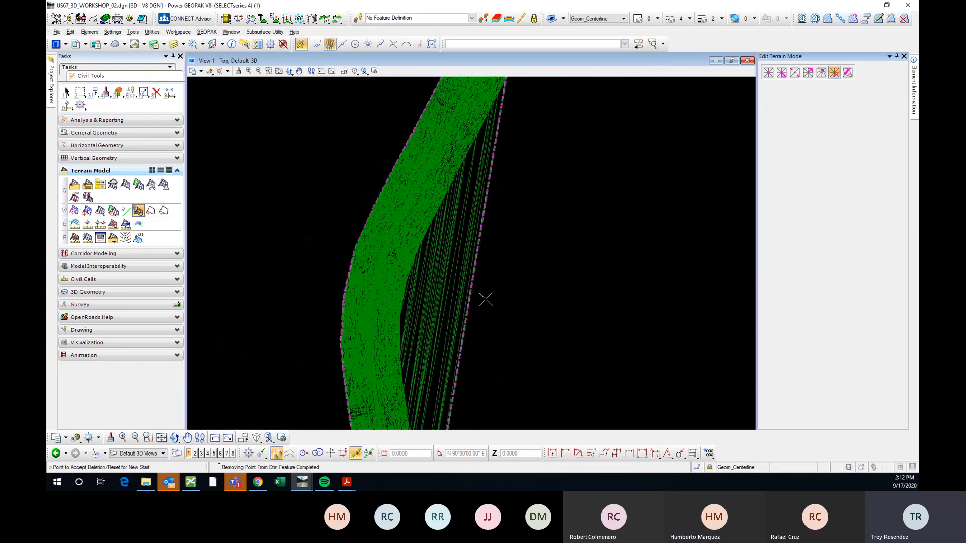
pyautogui.click(412, 291)
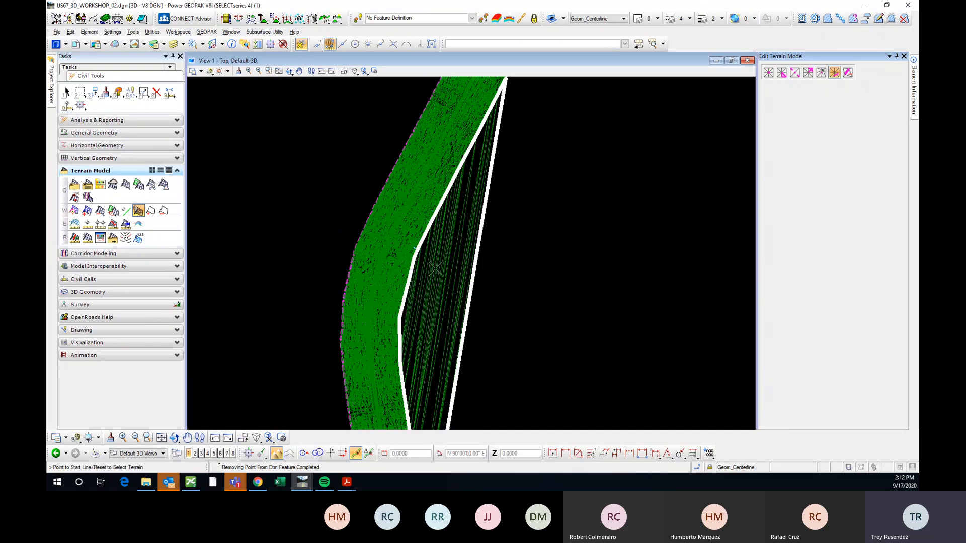
pyautogui.scroll(-2, 482, 256)
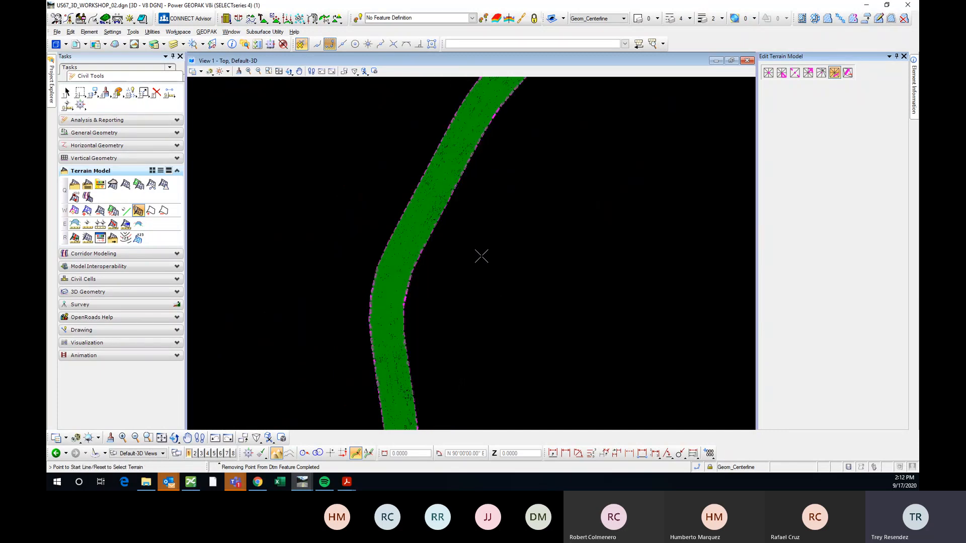
# - Leave terrain editing and examine the terrain's edges along the corridor and the cleaned curve for leftover stray triangles
pyautogui.scroll(-2, 482, 257)
pyautogui.moveTo(535, 339); pyautogui.dragTo(624, 240, button='middle')
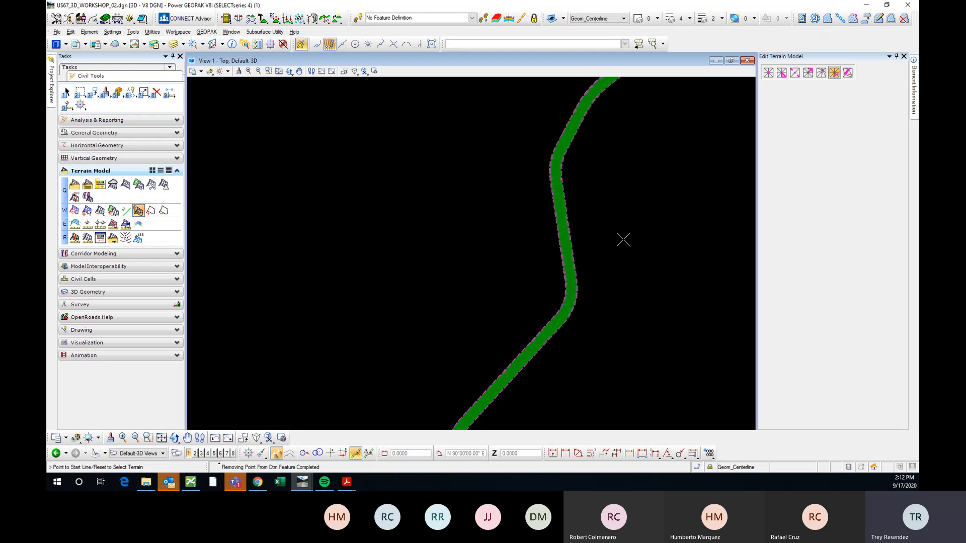
pyautogui.scroll(-3, 624, 240)
pyautogui.press('Escape')
pyautogui.scroll(-2, 522, 224)
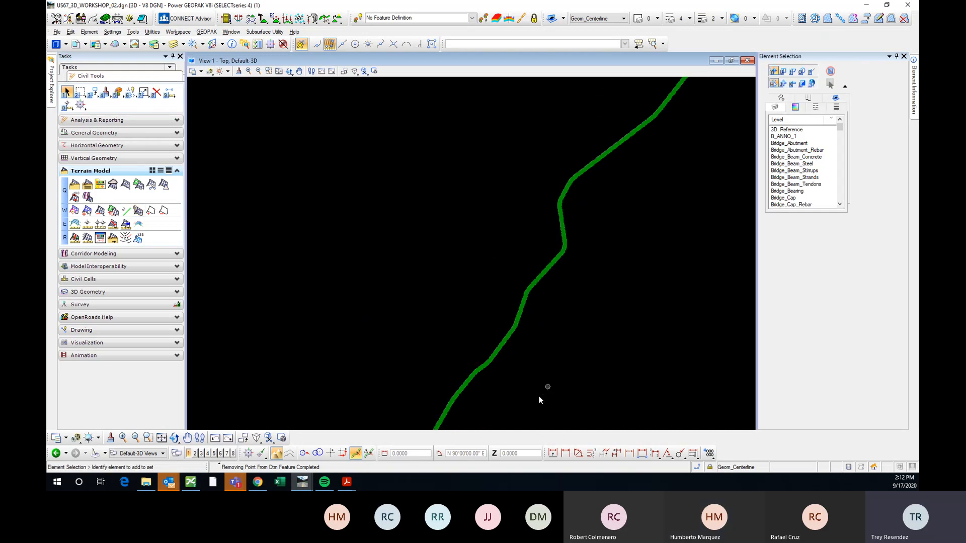
pyautogui.moveTo(539, 397); pyautogui.dragTo(515, 383, button='middle')
pyautogui.scroll(-1, 498, 239)
pyautogui.scroll(-1, 529, 280)
pyautogui.scroll(6, 500, 273)
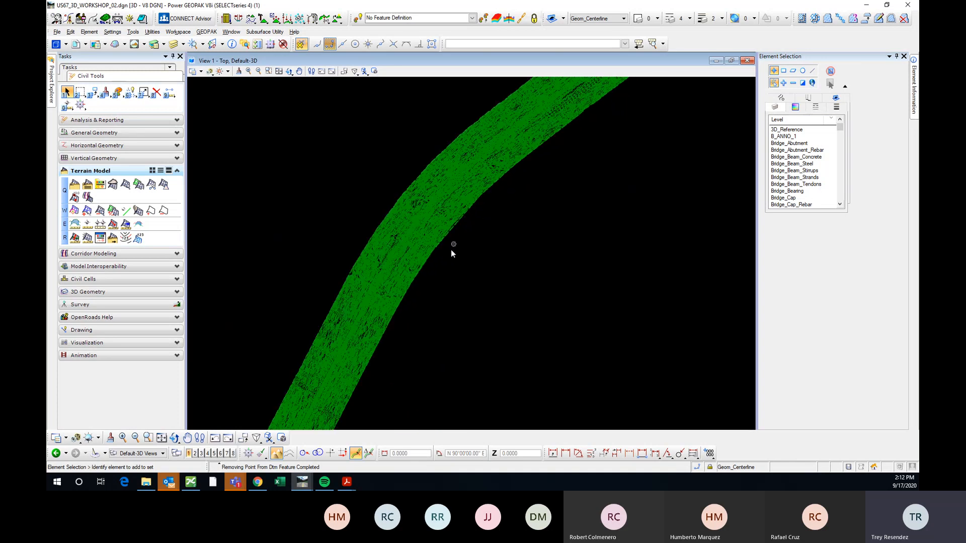
pyautogui.click(424, 266)
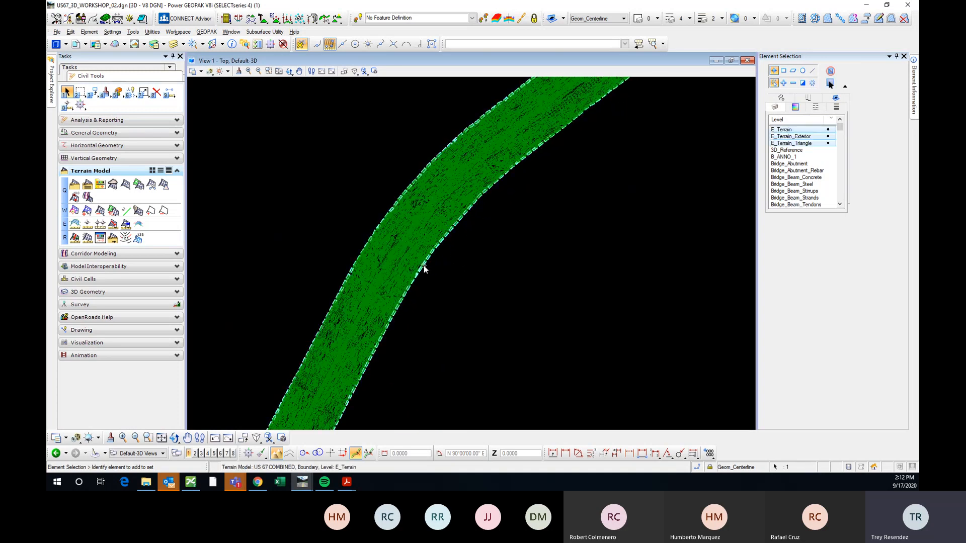
pyautogui.moveTo(424, 269)
pyautogui.click(464, 260)
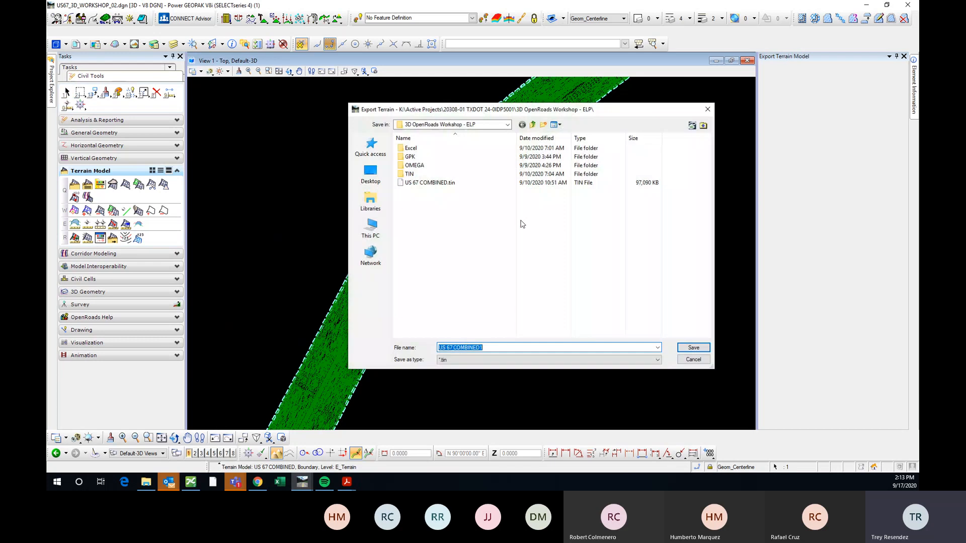
pyautogui.moveTo(589, 113); pyautogui.dragTo(748, 91)
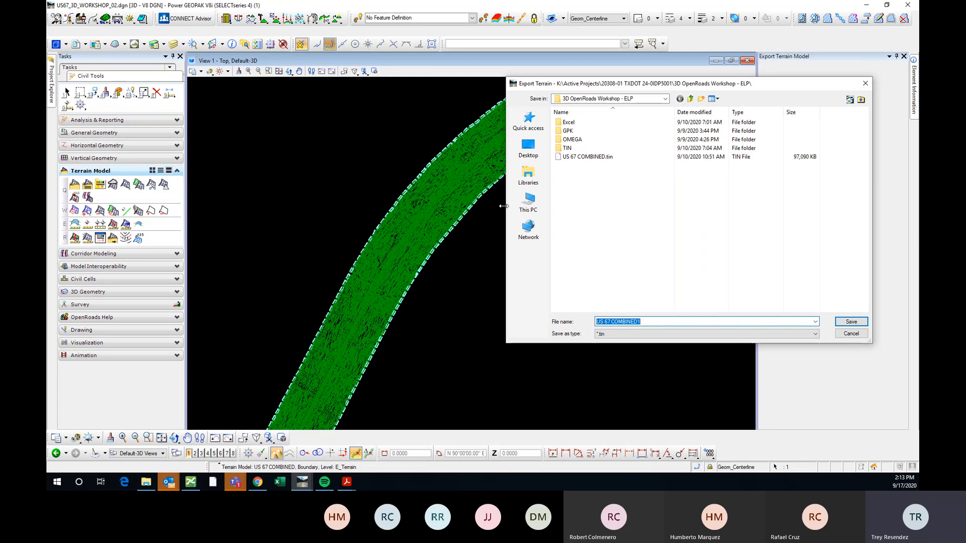
pyautogui.click(866, 83)
pyautogui.moveTo(501, 242); pyautogui.dragTo(549, 193, button='middle')
pyautogui.rightClick(547, 192)
# - Examine the full length of the cleaned US 67 COMBINED terrain corridor from its upper end through the lower bends
pyautogui.scroll(-2, 483, 202)
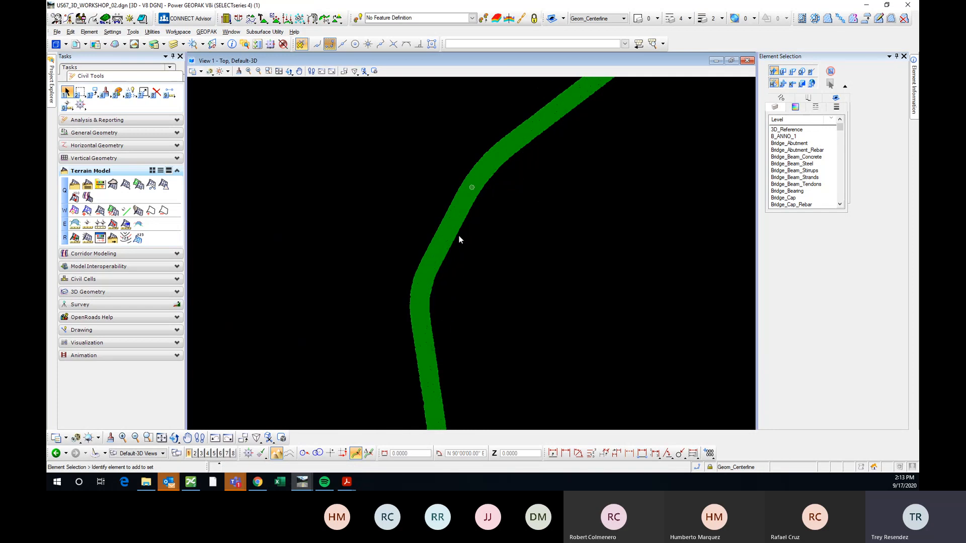
pyautogui.scroll(-1, 485, 281)
pyautogui.moveTo(576, 230); pyautogui.dragTo(473, 286, button='middle')
pyautogui.moveTo(498, 251); pyautogui.dragTo(562, 262, button='middle')
pyautogui.scroll(-2, 562, 263)
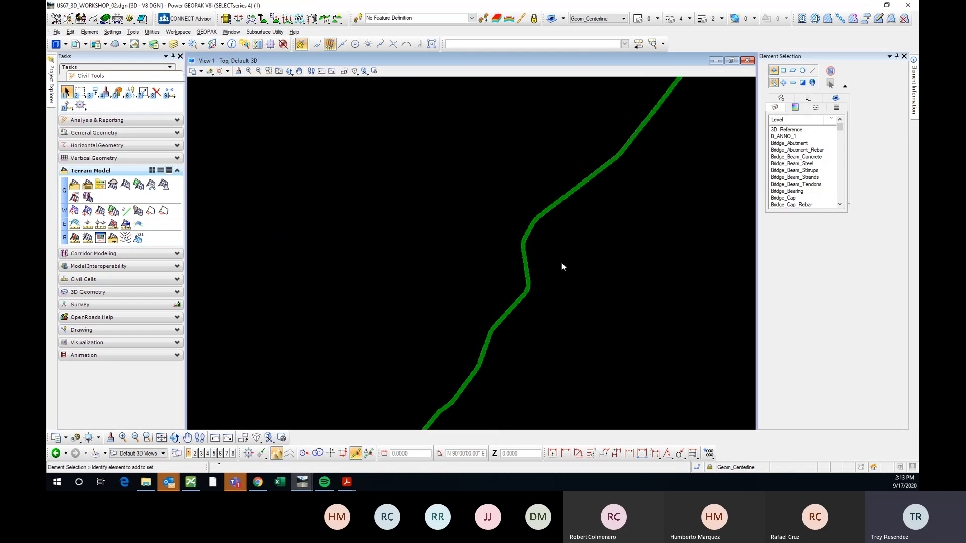
pyautogui.moveTo(625, 211); pyautogui.dragTo(515, 307, button='middle')
pyautogui.scroll(-1, 516, 306)
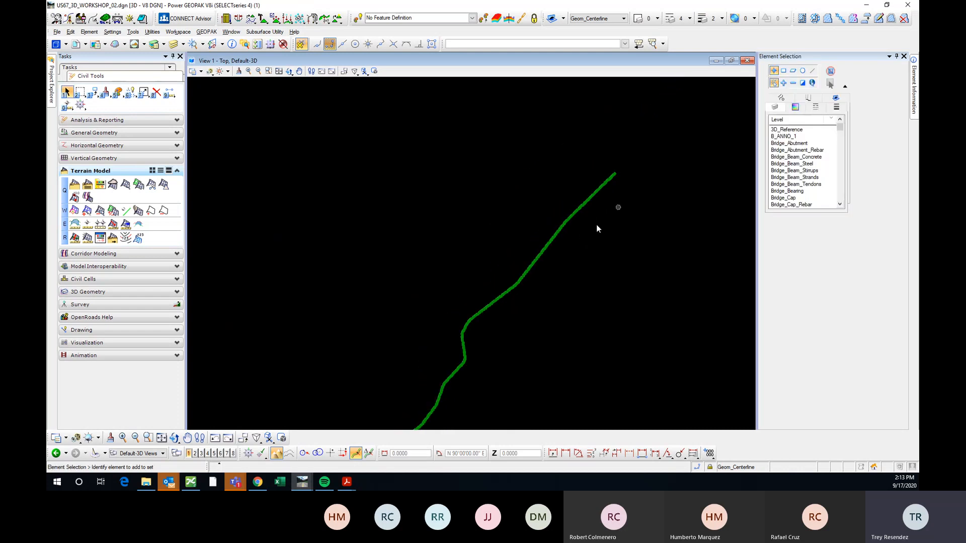
pyautogui.moveTo(474, 377); pyautogui.dragTo(556, 225, button='middle')
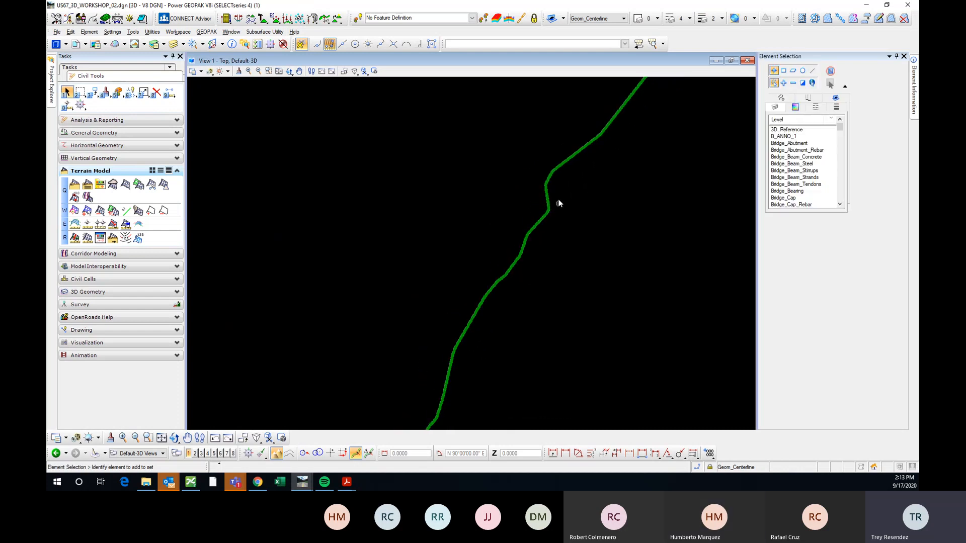
pyautogui.scroll(1, 565, 189)
pyautogui.scroll(3, 564, 186)
pyautogui.moveTo(571, 150); pyautogui.dragTo(544, 224, button='middle')
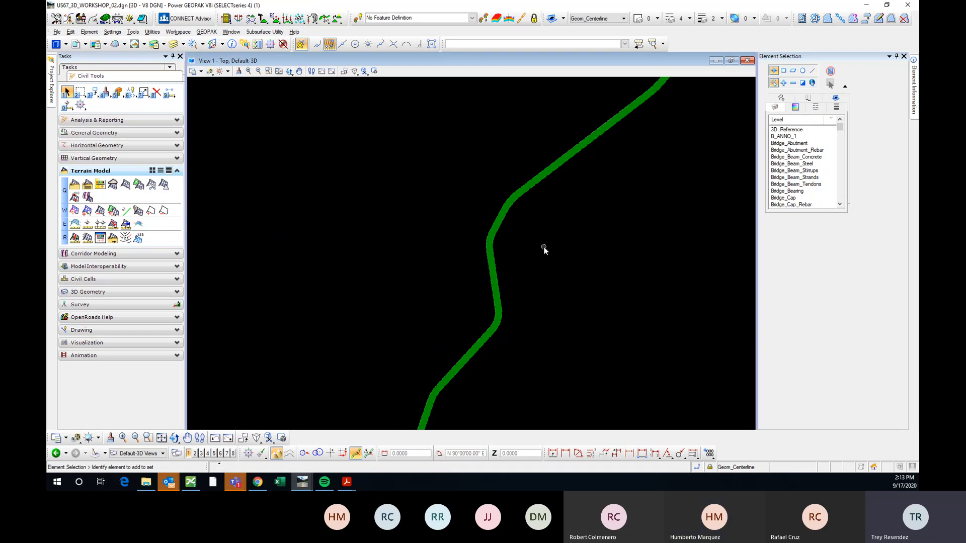
pyautogui.moveTo(623, 195); pyautogui.dragTo(528, 302, button='middle')
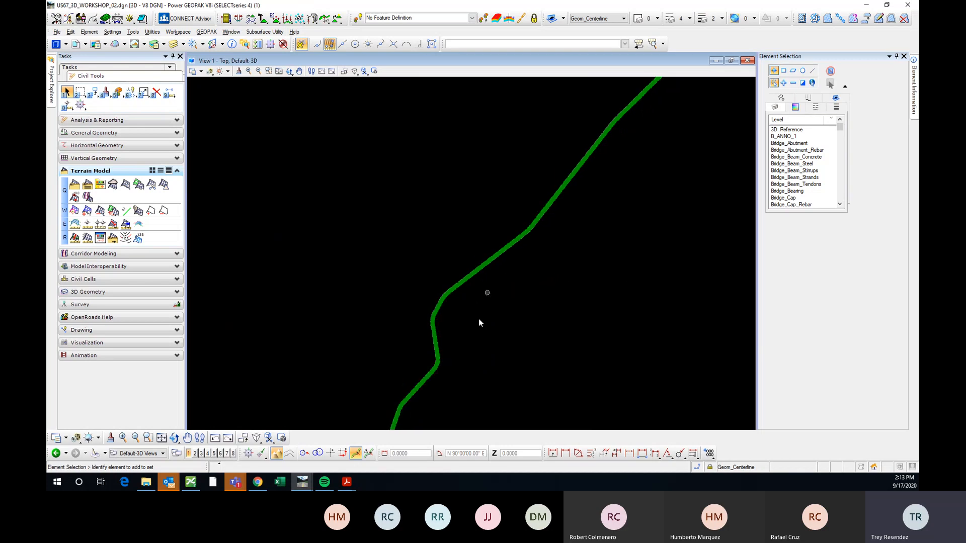
pyautogui.moveTo(475, 346); pyautogui.dragTo(520, 267, button='middle')
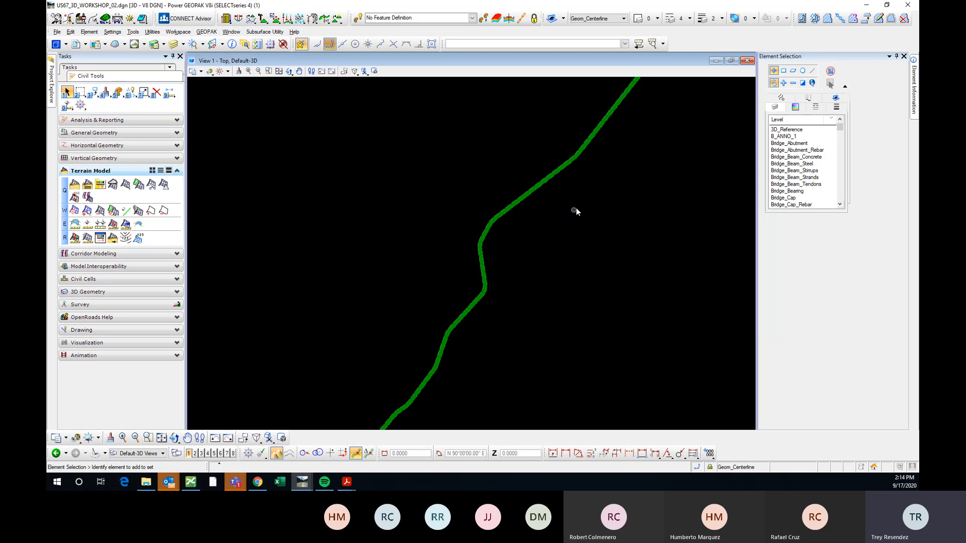
pyautogui.moveTo(576, 211); pyautogui.dragTo(538, 282, button='middle')
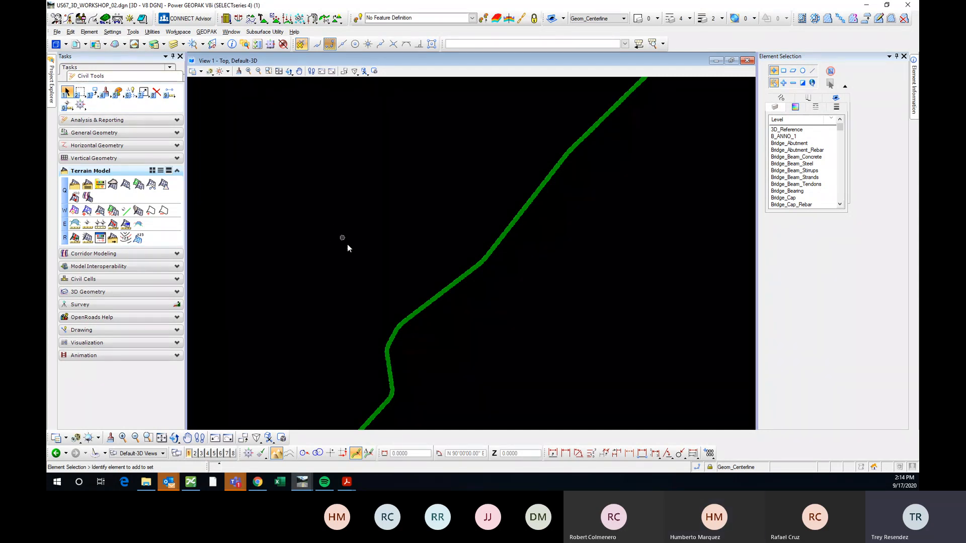
# - Create a new MicroStation design file named US67_3D_WORKSHOP_03 in the 3D OpenRoads Workshop - ELP folder
pyautogui.click(57, 31)
pyautogui.click(76, 43)
pyautogui.moveTo(665, 85); pyautogui.dragTo(543, 101)
pyautogui.click(483, 180)
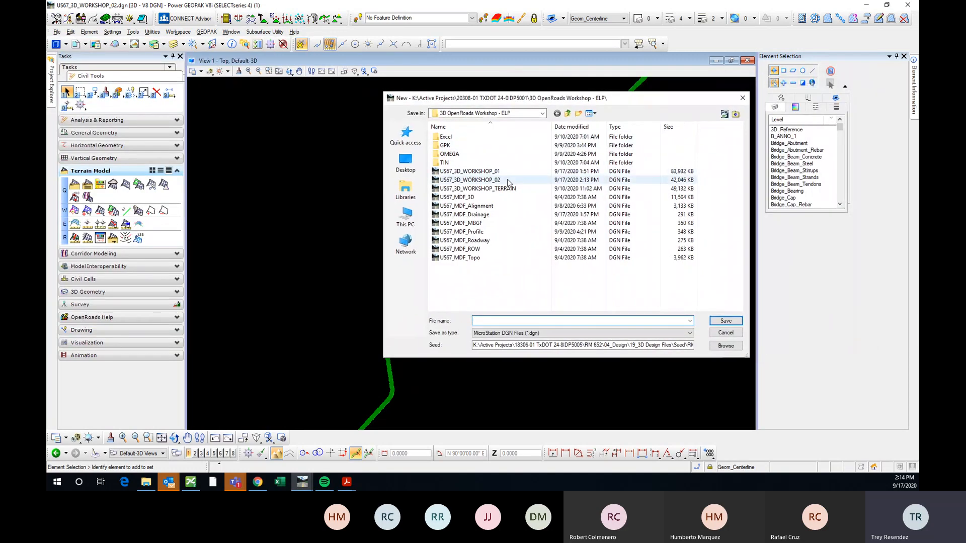
pyautogui.click(551, 323)
pyautogui.click(551, 323)
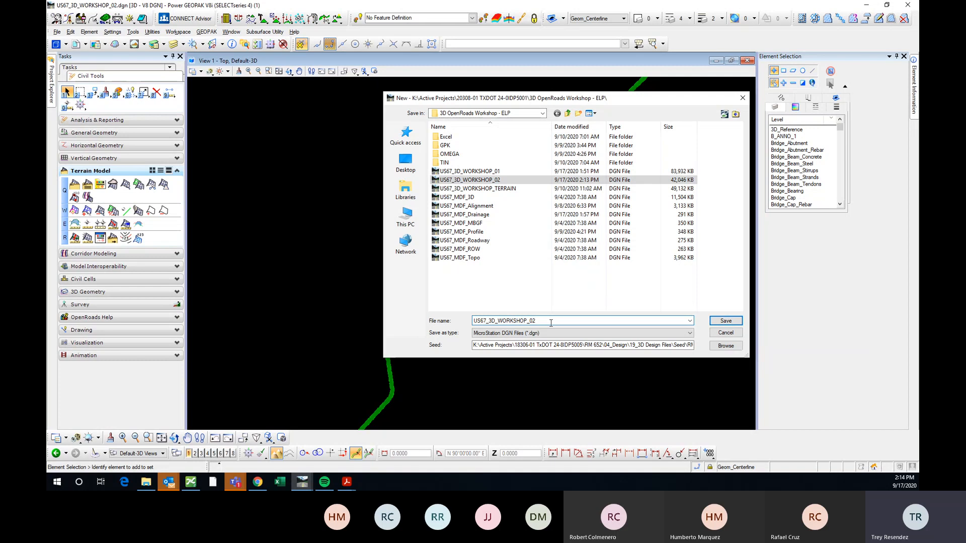
pyautogui.click(726, 321)
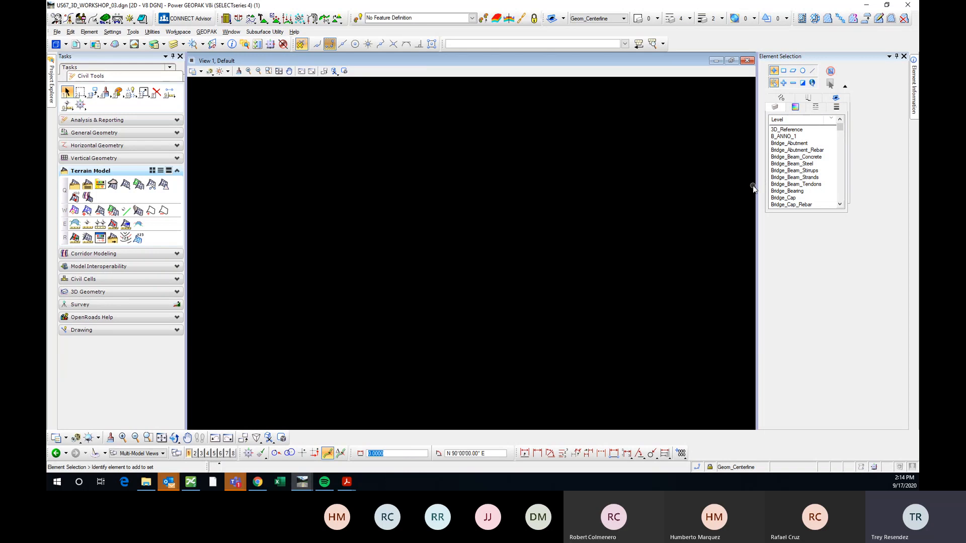
# - Widen the view, show the Horizontal Geometry tools, and close, reopen and redock the Feature Definition Toggle Bar
pyautogui.moveTo(756, 188); pyautogui.dragTo(782, 195)
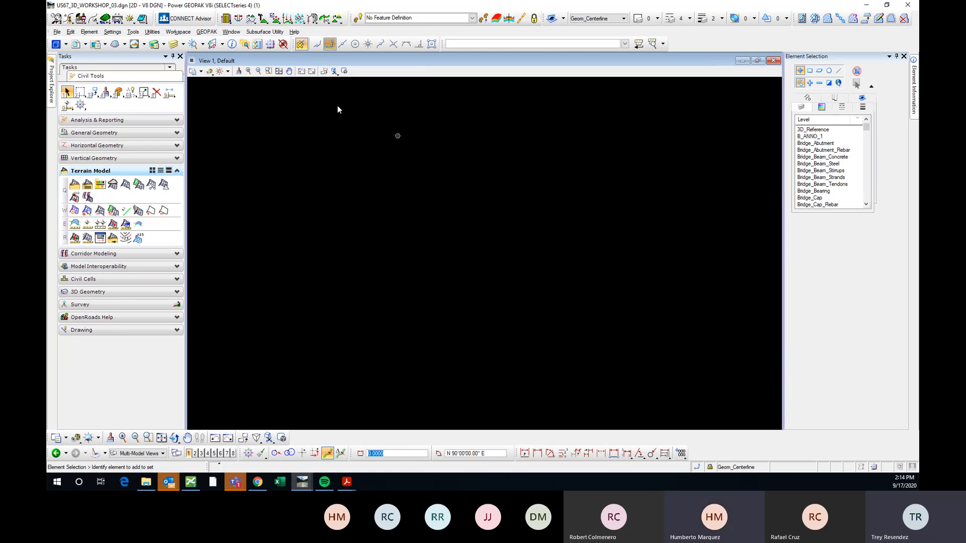
pyautogui.click(119, 149)
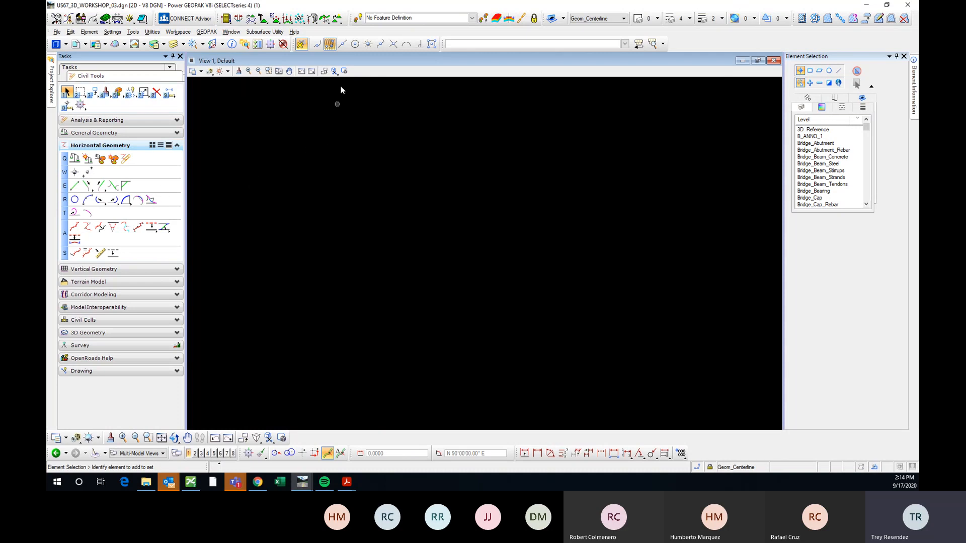
pyautogui.moveTo(354, 18); pyautogui.dragTo(287, 135)
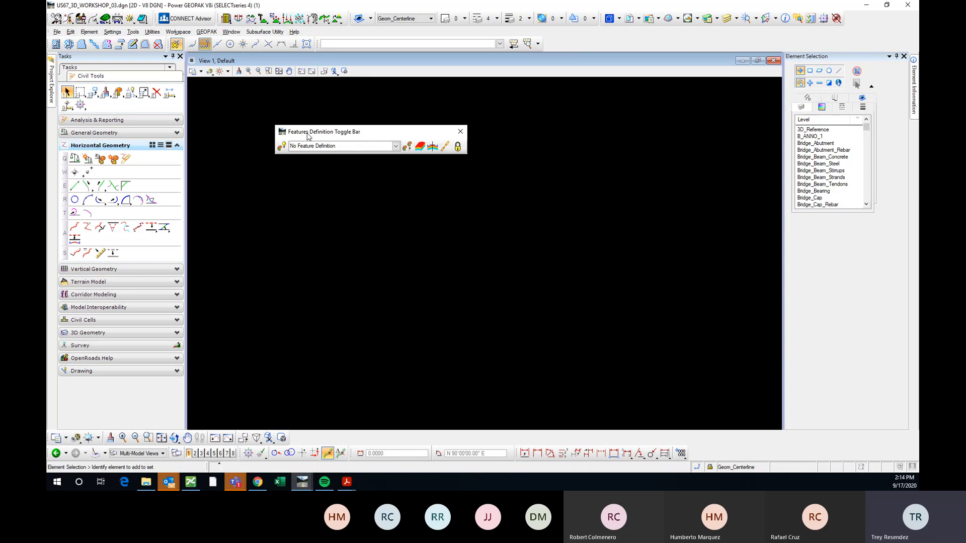
pyautogui.click(461, 132)
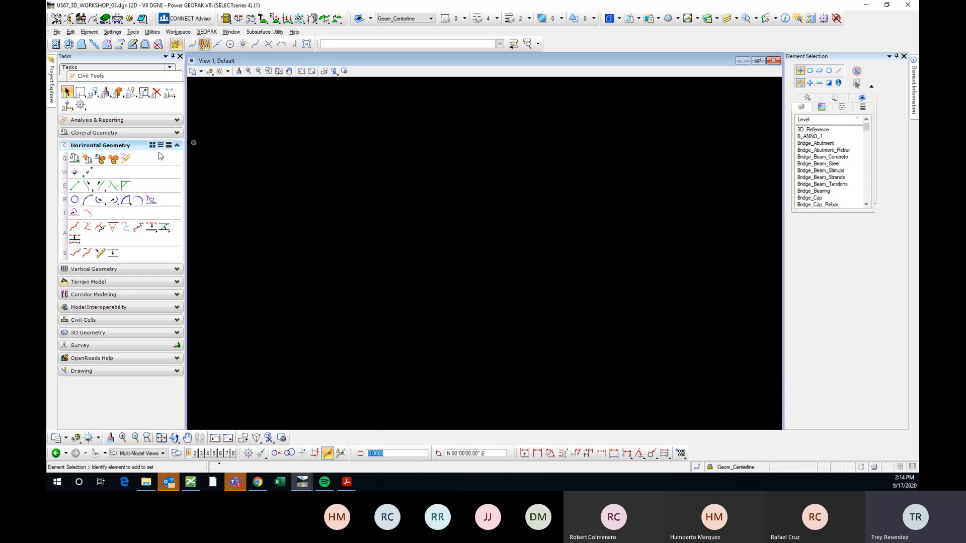
pyautogui.click(100, 159)
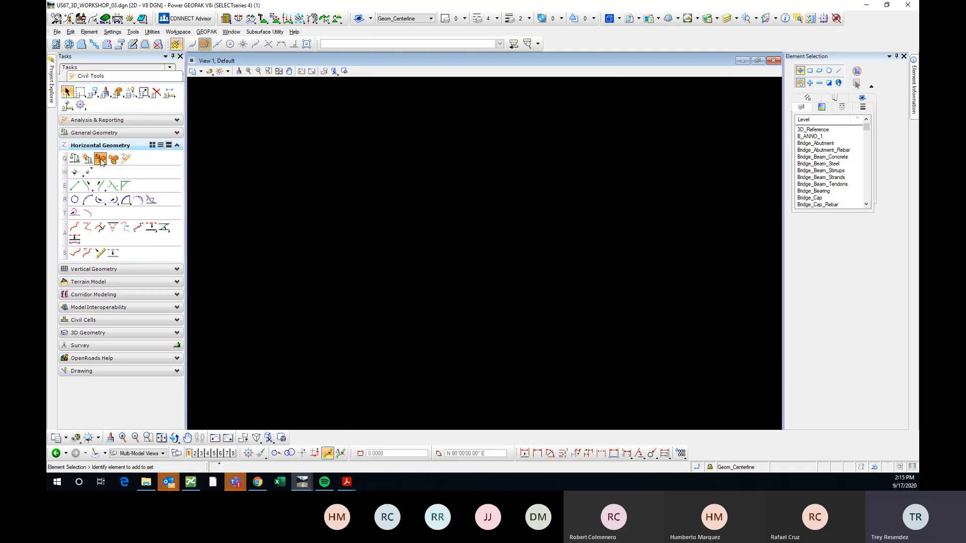
pyautogui.moveTo(335, 136); pyautogui.dragTo(378, 39)
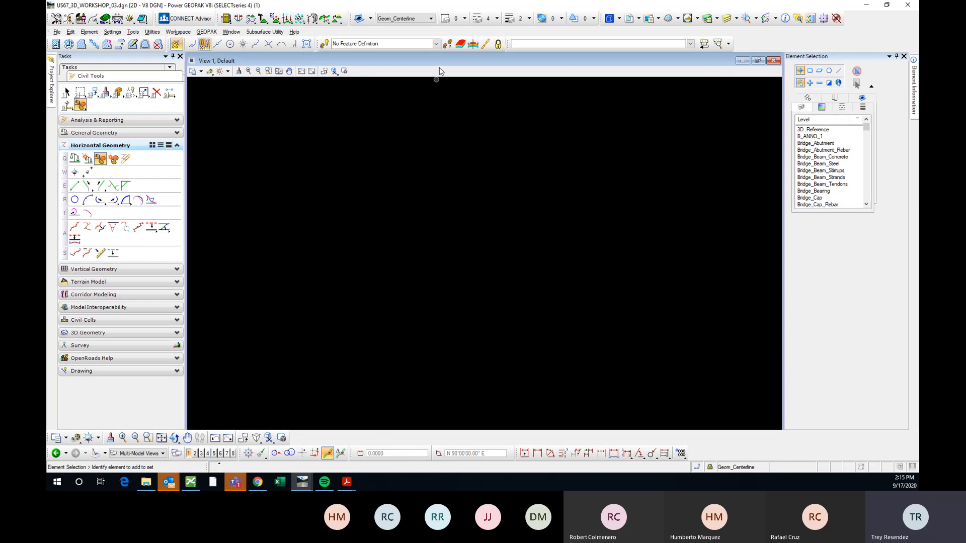
# - Examine the available Linear feature definitions, particularly those in the Roadway and Geometry categories, and leave the list without choosing one
pyautogui.click(437, 44)
pyautogui.click(436, 44)
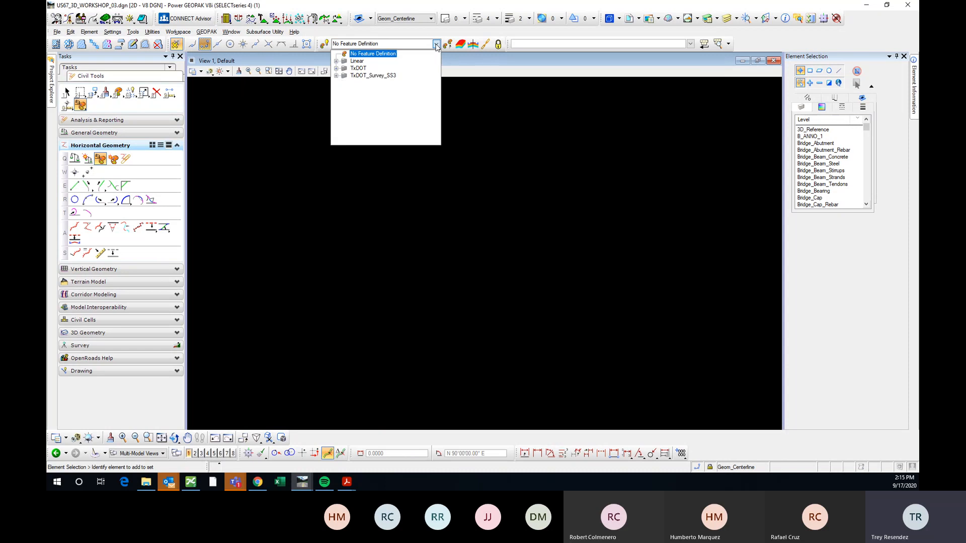
pyautogui.click(336, 61)
pyautogui.scroll(-1, 370, 109)
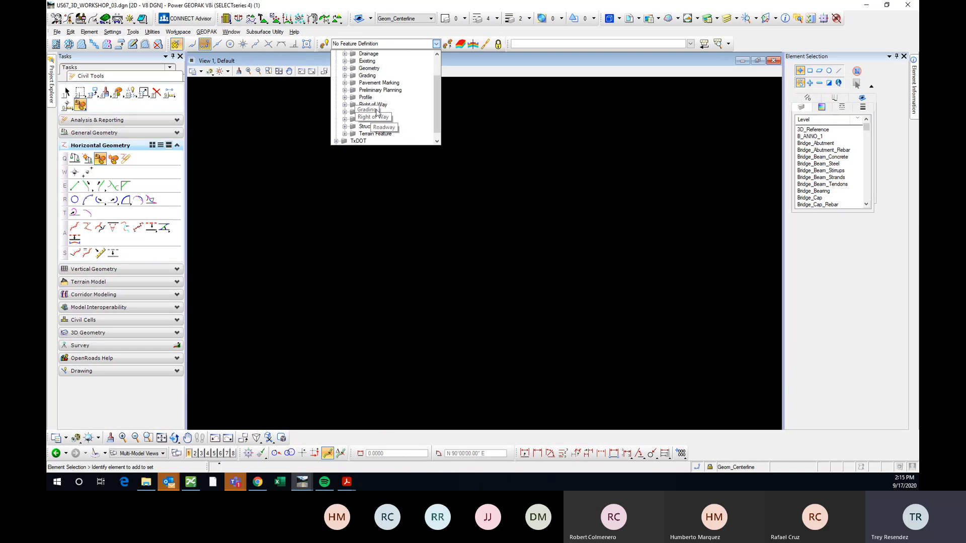
pyautogui.scroll(1, 382, 103)
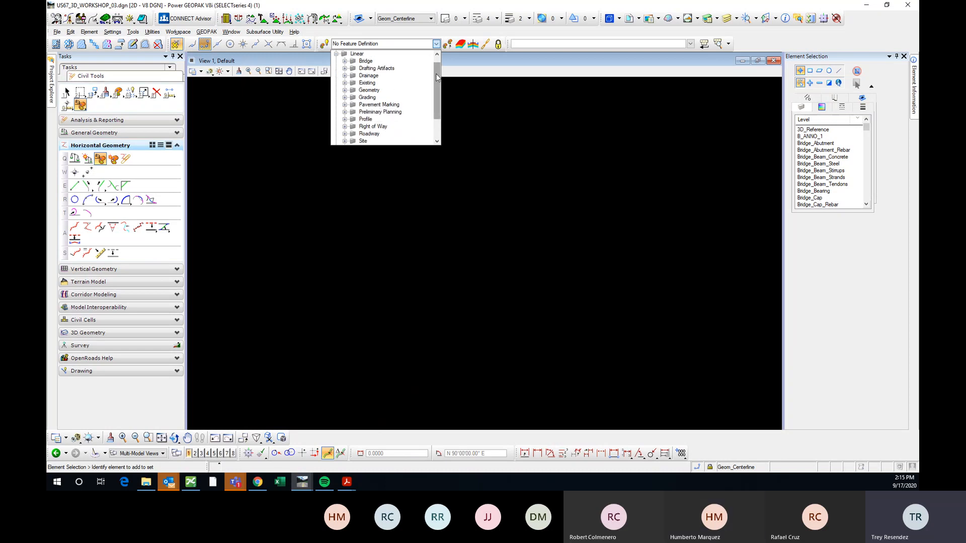
pyautogui.scroll(1, 436, 73)
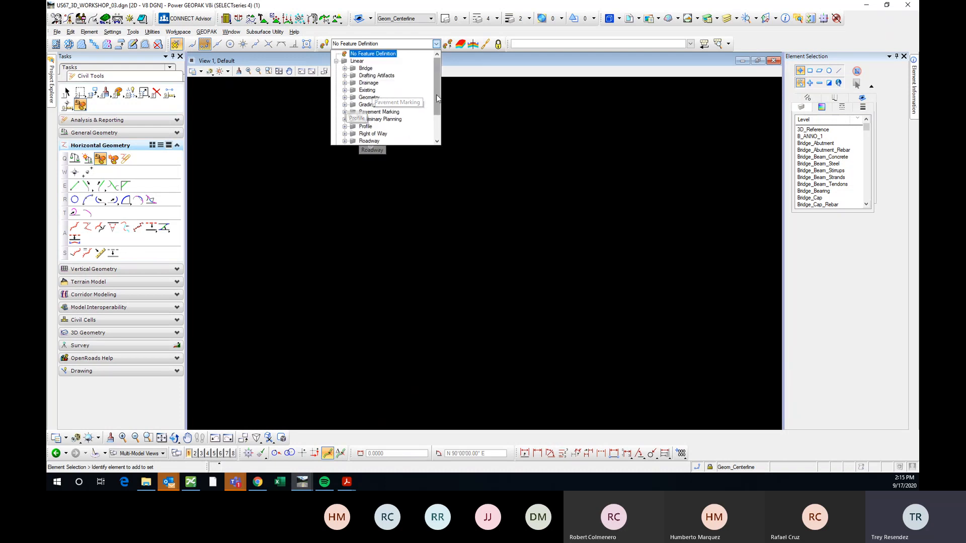
pyautogui.scroll(-1, 437, 101)
pyautogui.click(345, 120)
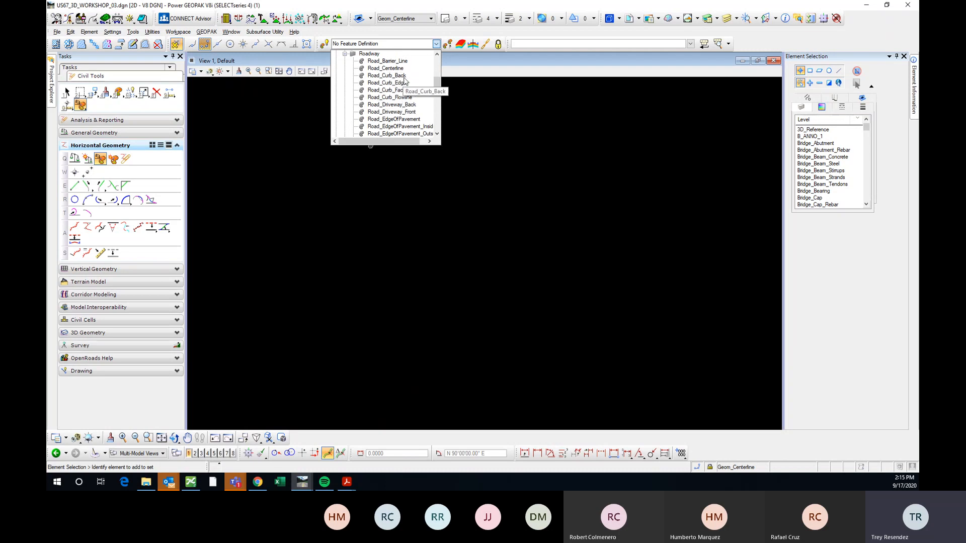
pyautogui.scroll(-5, 402, 120)
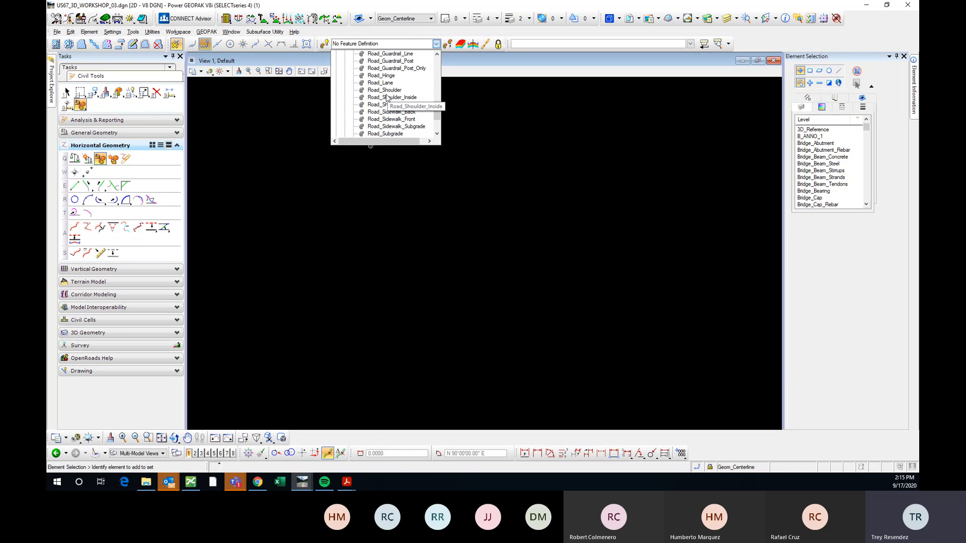
pyautogui.scroll(-2, 393, 96)
pyautogui.scroll(7, 368, 97)
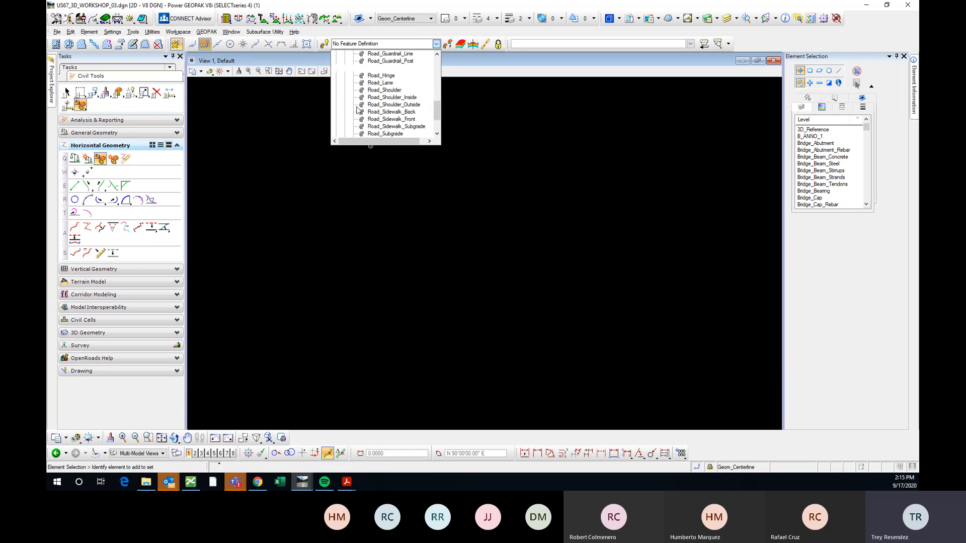
pyautogui.scroll(1, 346, 76)
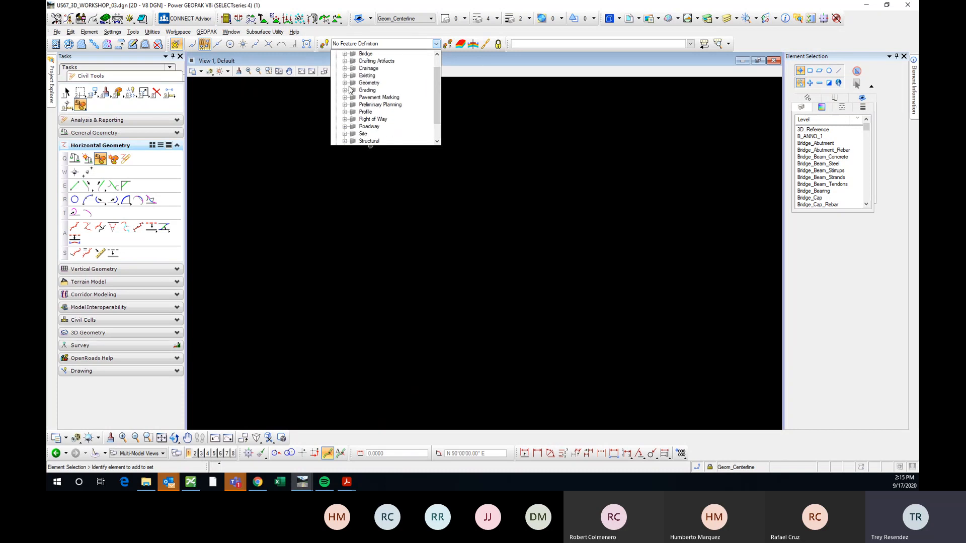
pyautogui.click(345, 68)
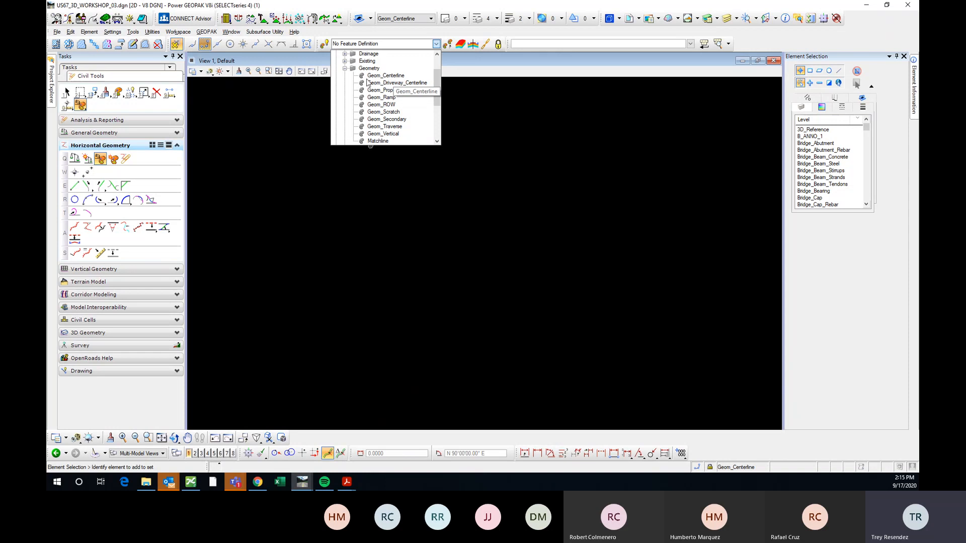
pyautogui.scroll(2, 387, 121)
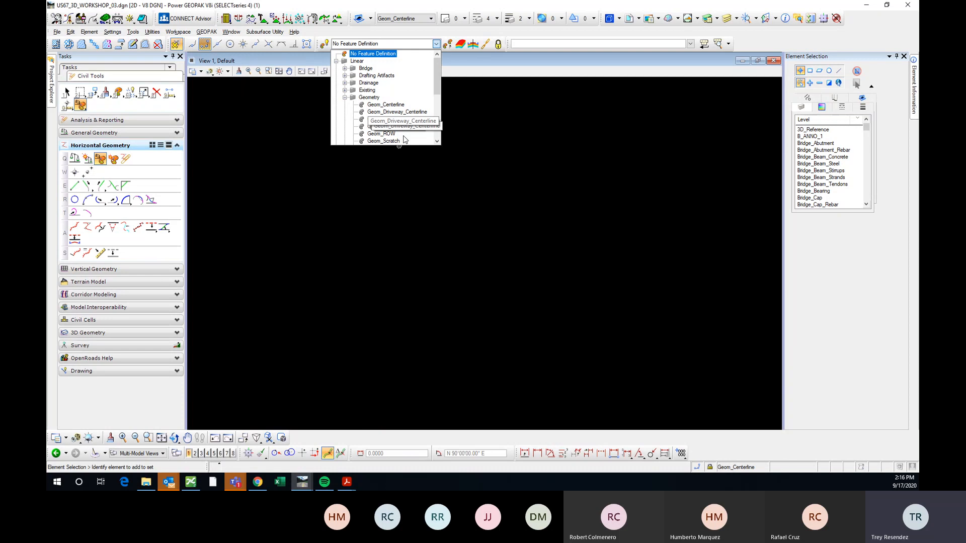
pyautogui.click(365, 196)
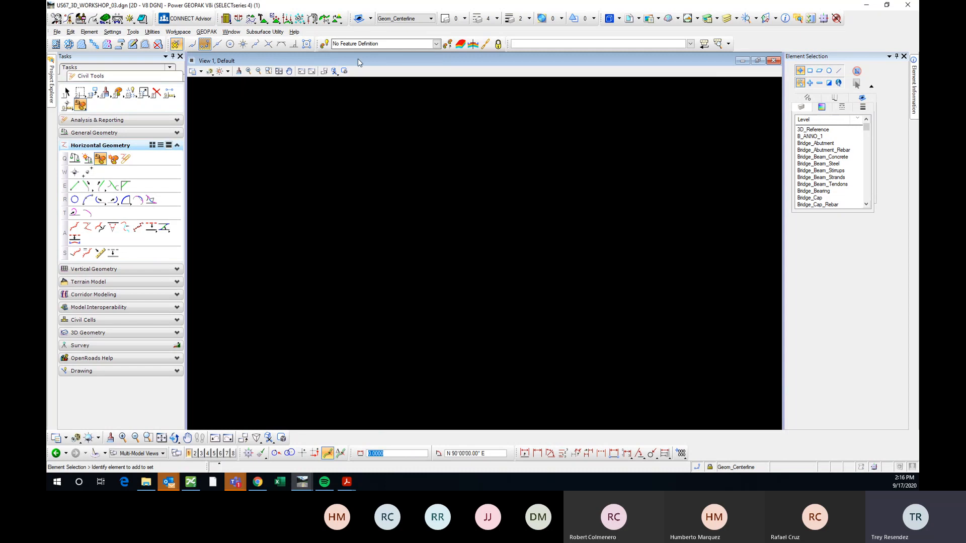
pyautogui.press('Escape')
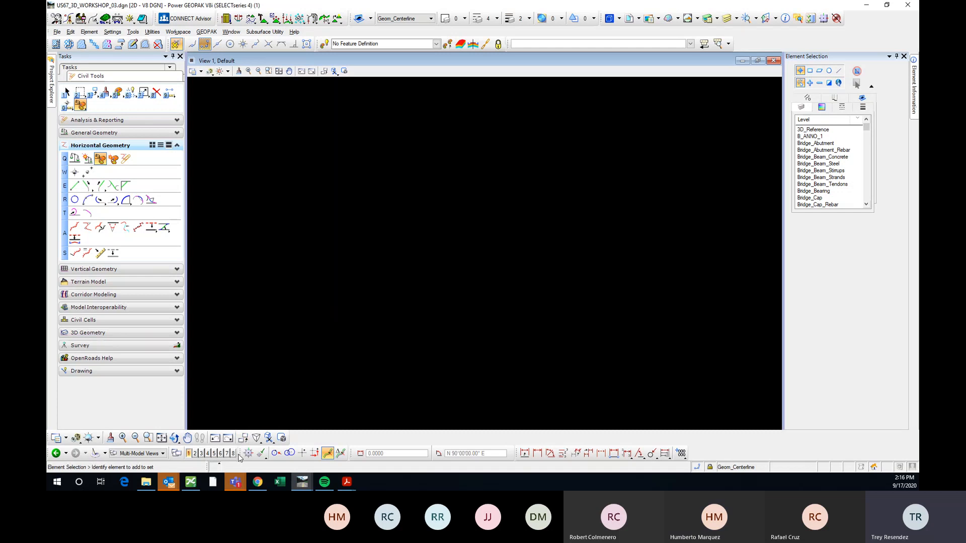
# - Undock the Civil AccuDraw toolbar and float it over the empty view
pyautogui.moveTo(244, 454); pyautogui.dragTo(297, 204)
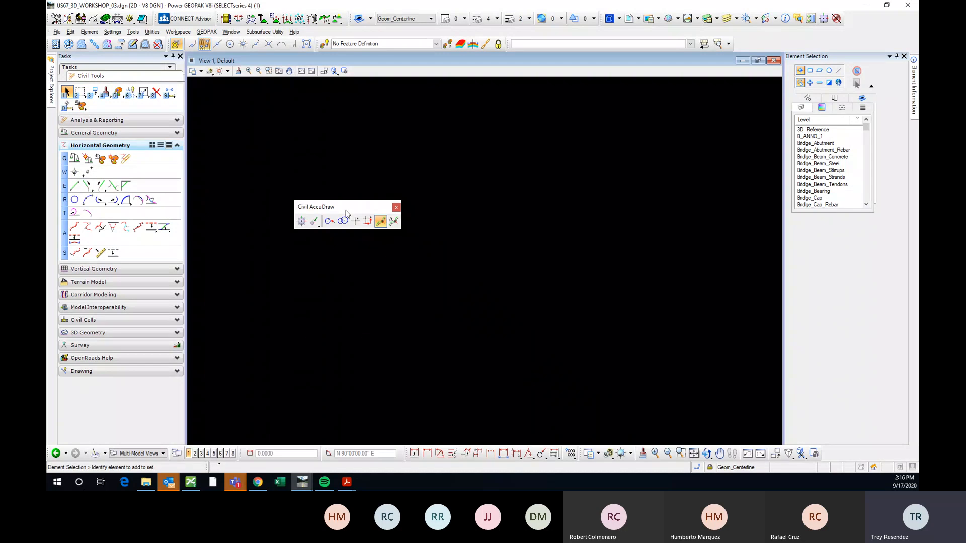
pyautogui.moveTo(346, 211); pyautogui.dragTo(463, 170)
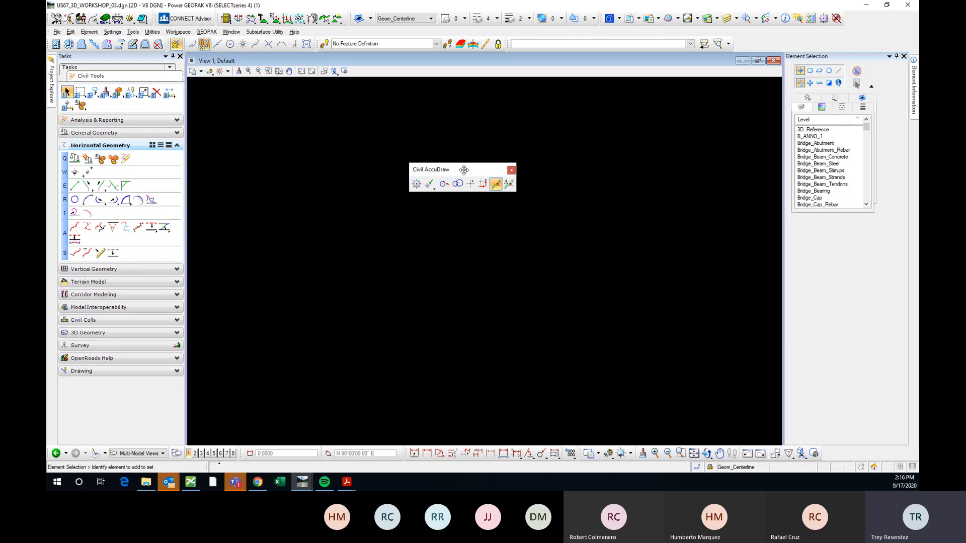
pyautogui.moveTo(464, 170); pyautogui.dragTo(439, 162)
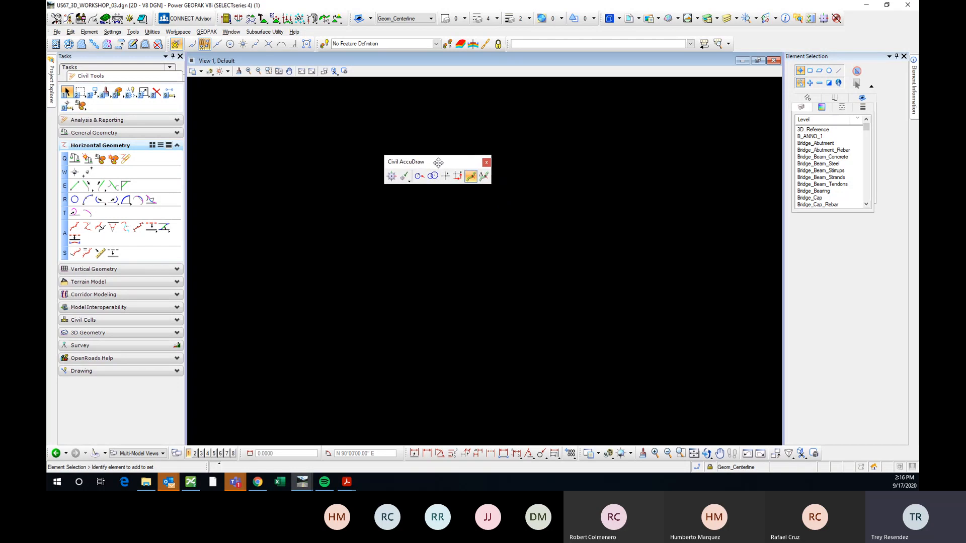
# - Close the floating Civil AccuDraw toolbar, reactivate it, and dock it at the end of the upper toolbar row
pyautogui.click(487, 162)
pyautogui.click(137, 34)
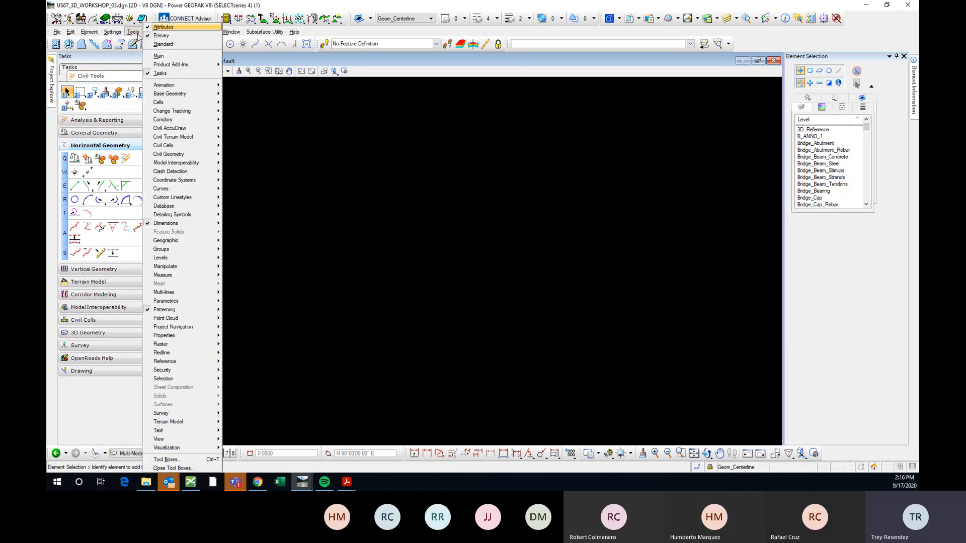
pyautogui.moveTo(197, 132)
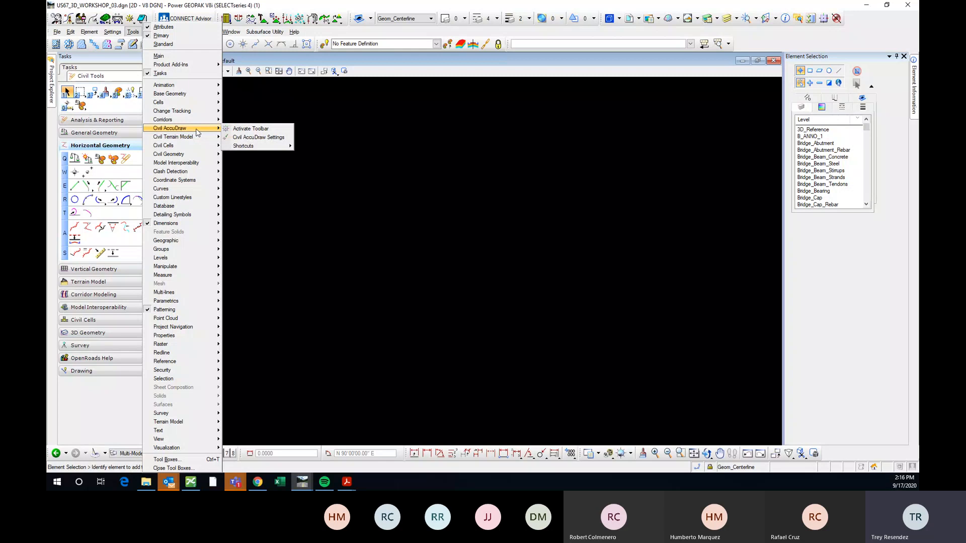
pyautogui.click(240, 132)
pyautogui.moveTo(443, 162); pyautogui.dragTo(784, 44)
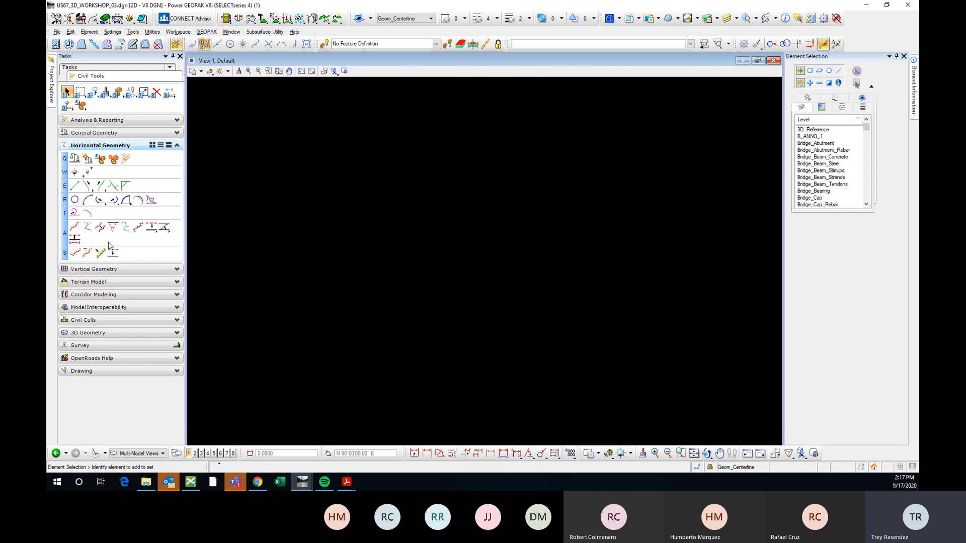
# - Start the civil Line tool and try its distance and direction locks, leaving both off
pyautogui.click(75, 188)
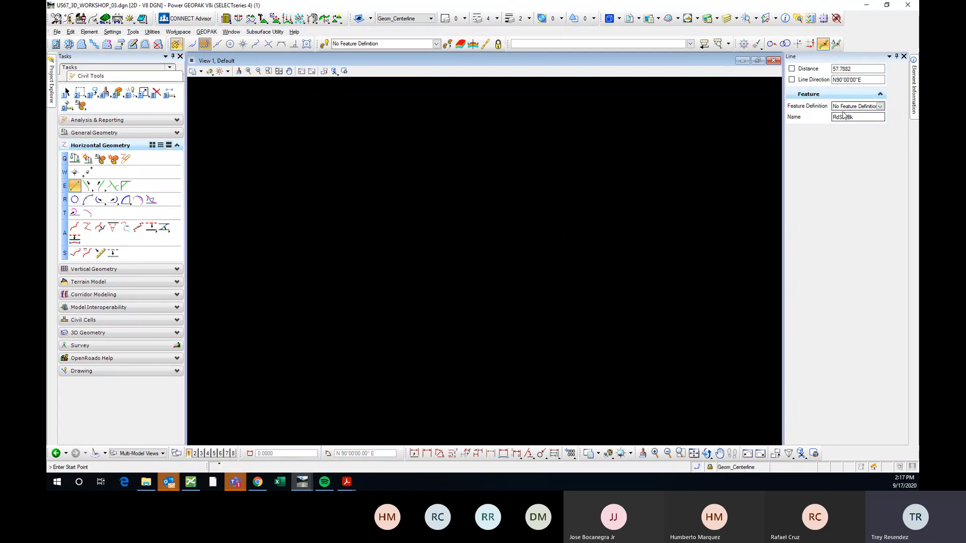
pyautogui.click(792, 69)
pyautogui.click(793, 79)
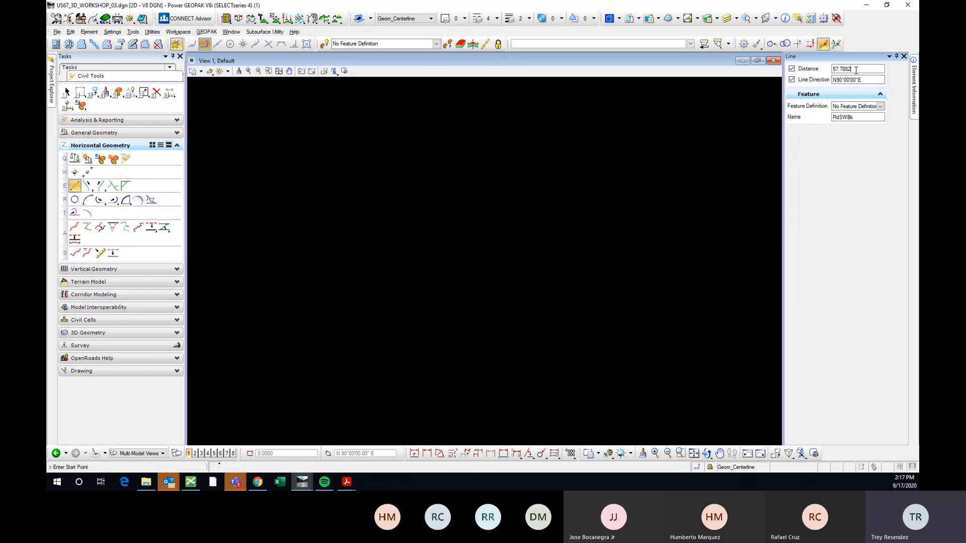
pyautogui.press('Tab')
pyautogui.click(792, 79)
pyautogui.click(792, 69)
# - Draw a diagonal line about 845 long in the empty view with the Geom_Centerline feature definition
pyautogui.moveTo(842, 106)
pyautogui.mouseDown()
pyautogui.moveTo(882, 108)
pyautogui.moveTo(831, 106)
pyautogui.mouseUp()
pyautogui.click(881, 107)
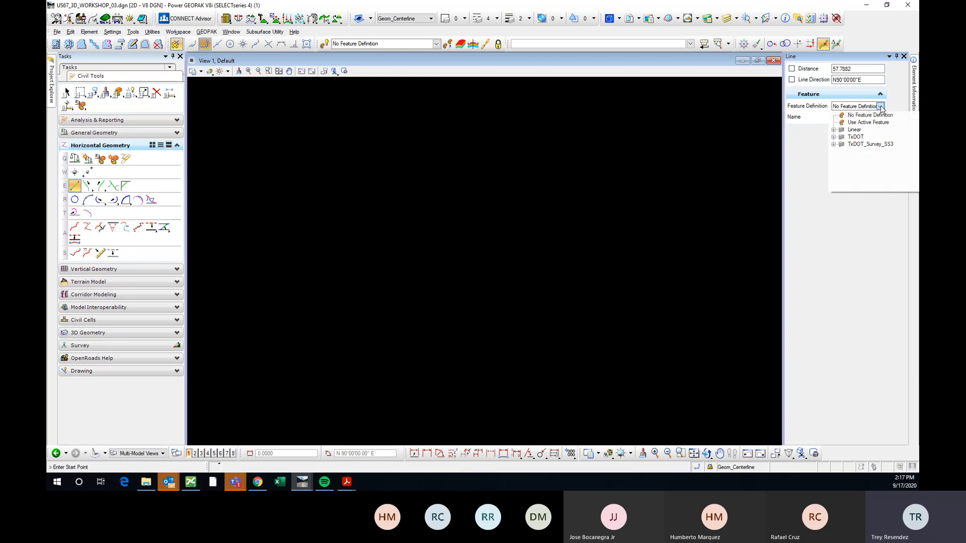
pyautogui.click(833, 130)
pyautogui.click(843, 152)
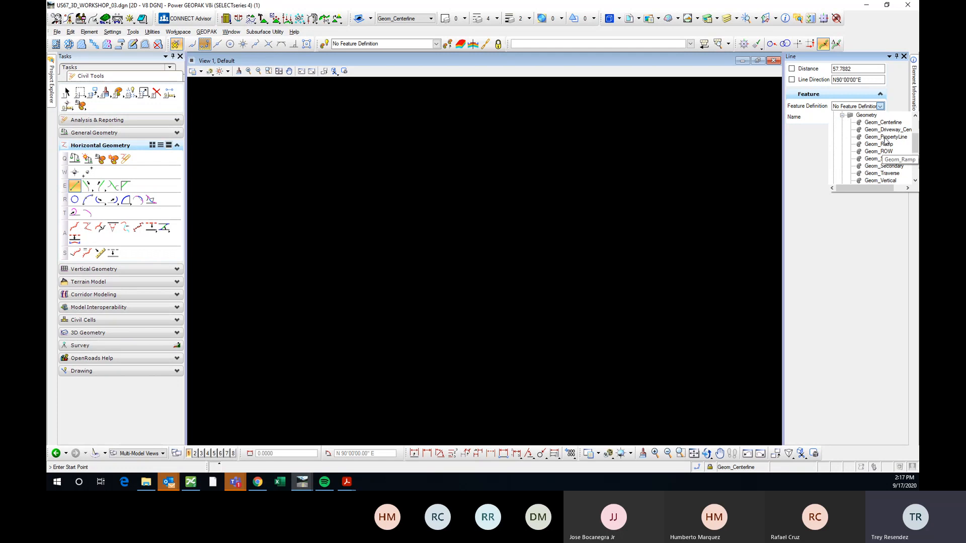
pyautogui.click(882, 123)
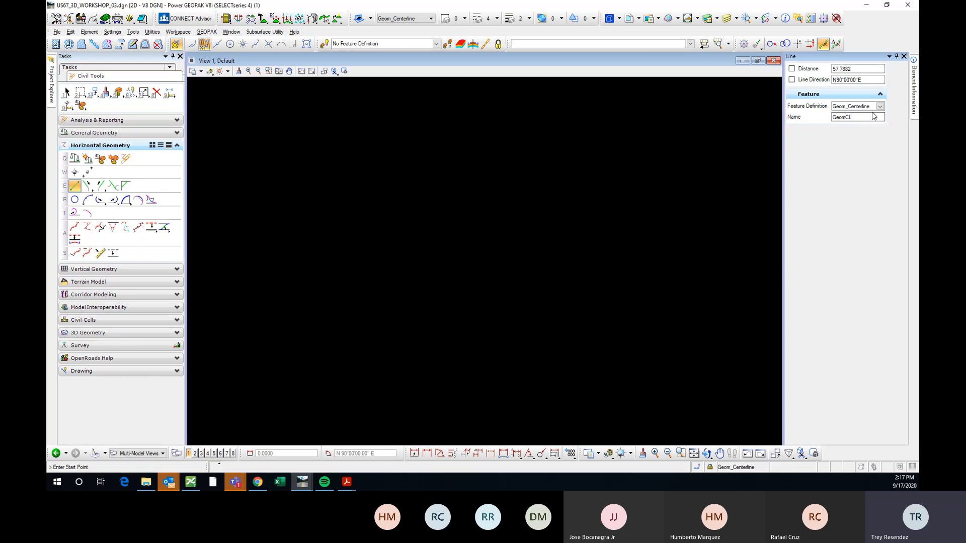
pyautogui.click(374, 287)
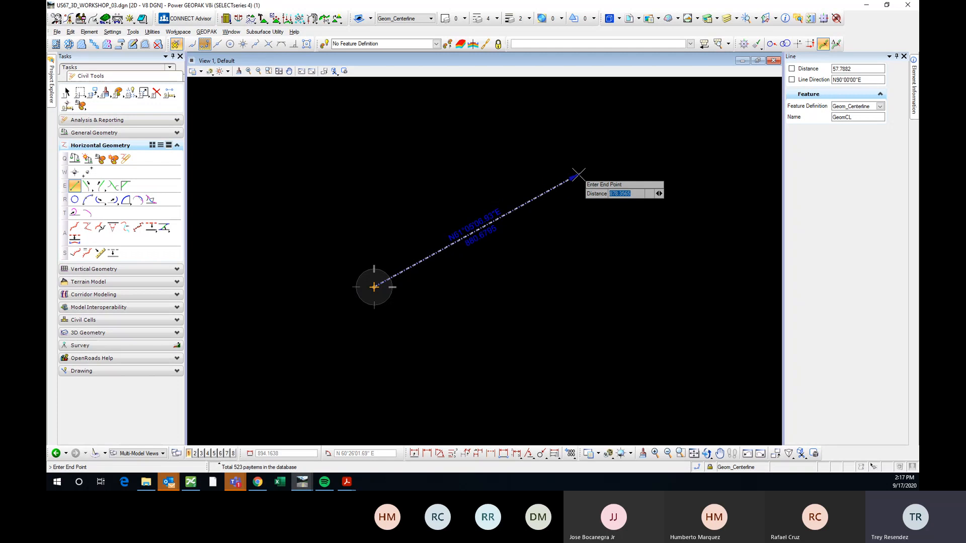
pyautogui.click(566, 174)
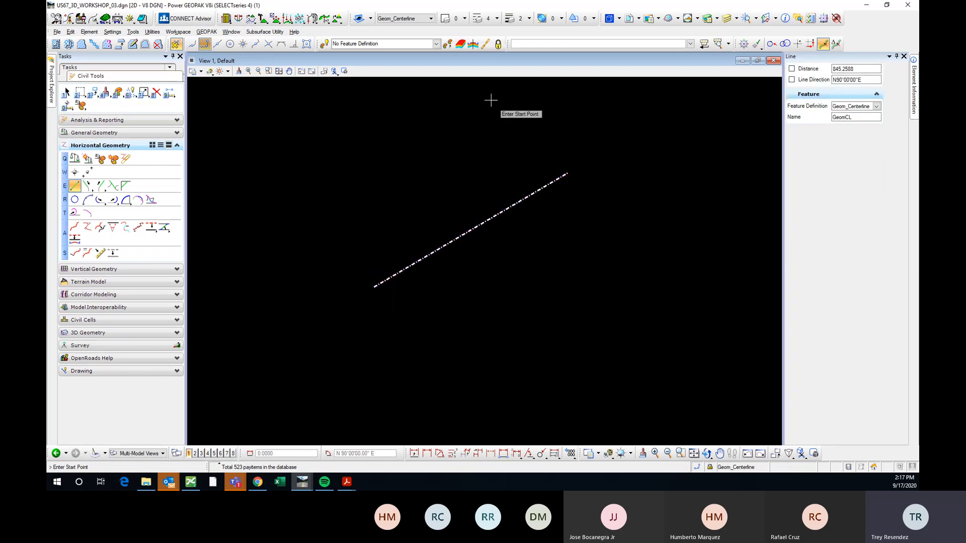
# - Set the active feature definition to Road_EdgeOfPavement from the Linear Roadway category
pyautogui.click(436, 45)
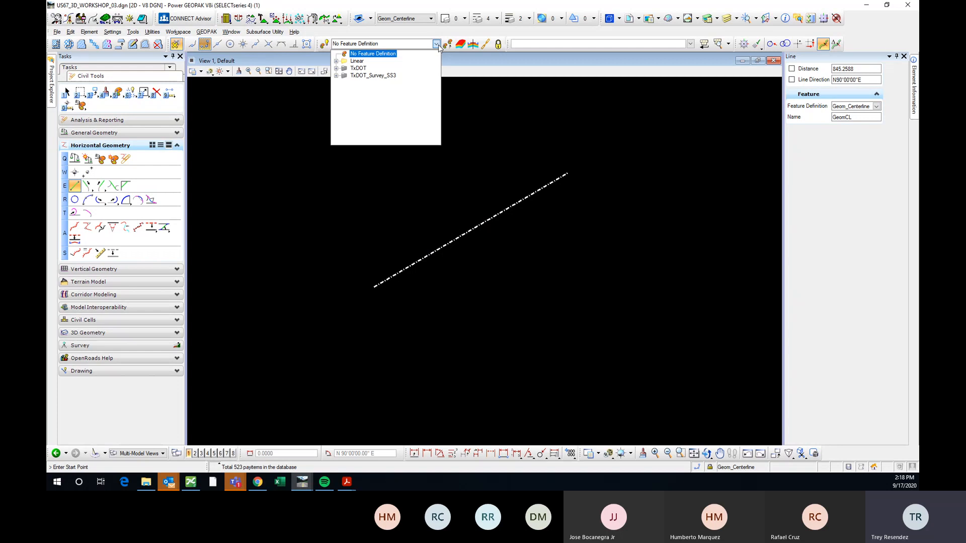
pyautogui.click(335, 61)
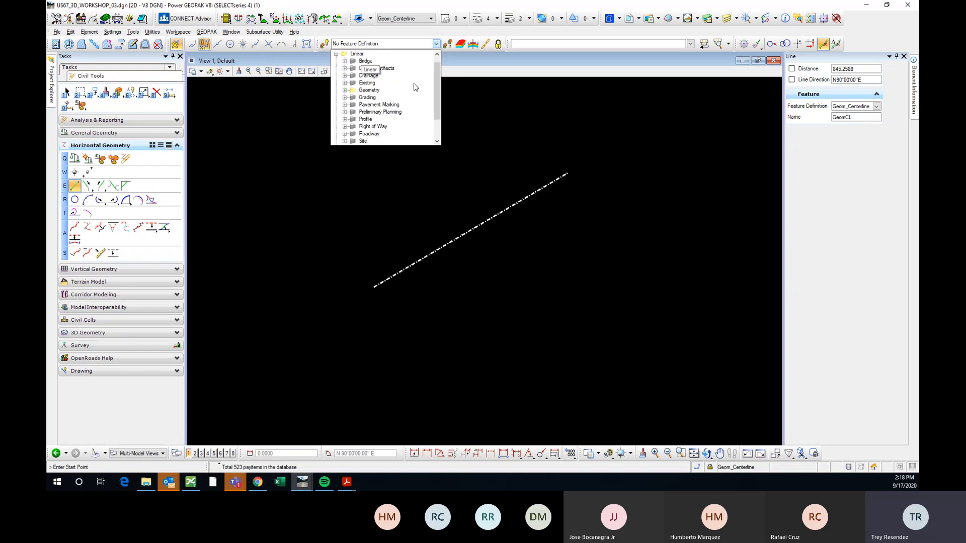
pyautogui.scroll(-1, 416, 88)
pyautogui.click(345, 112)
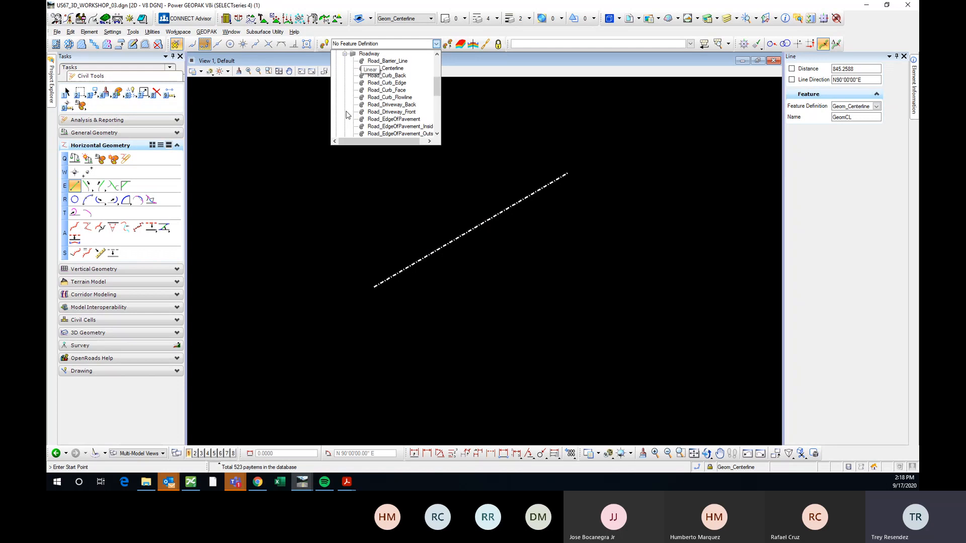
pyautogui.click(382, 120)
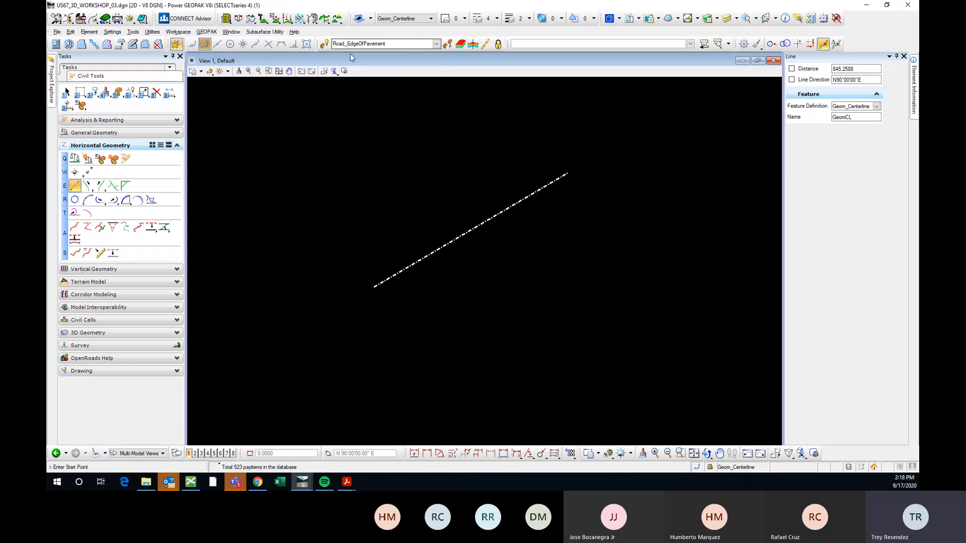
# - Enable use of the active feature definition and draw an edge-of-pavement line about 1090 long below the centerline
pyautogui.click(326, 45)
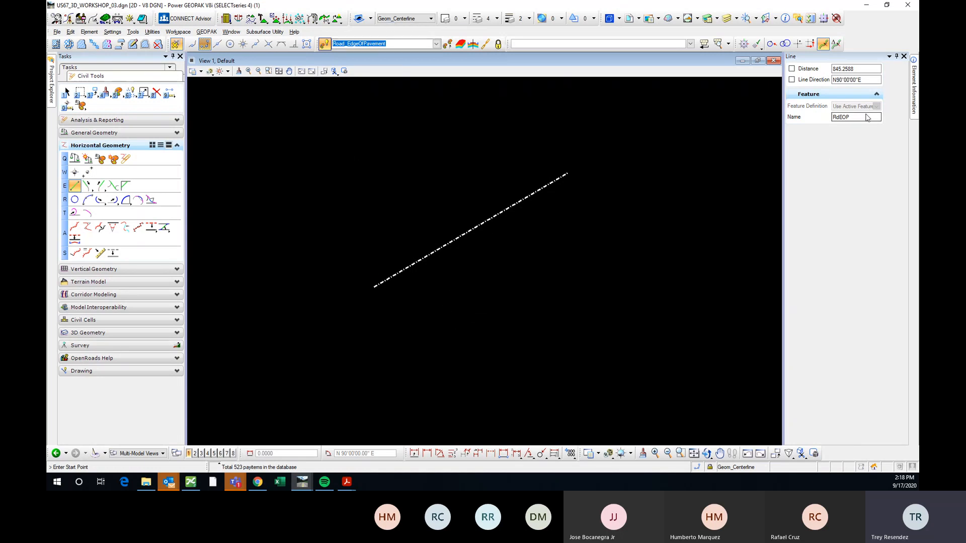
pyautogui.click(876, 107)
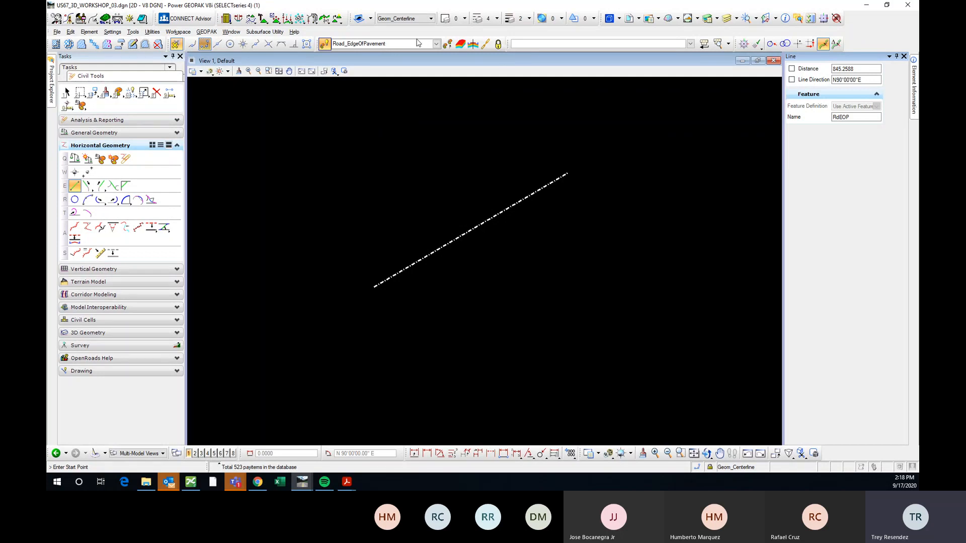
pyautogui.click(431, 44)
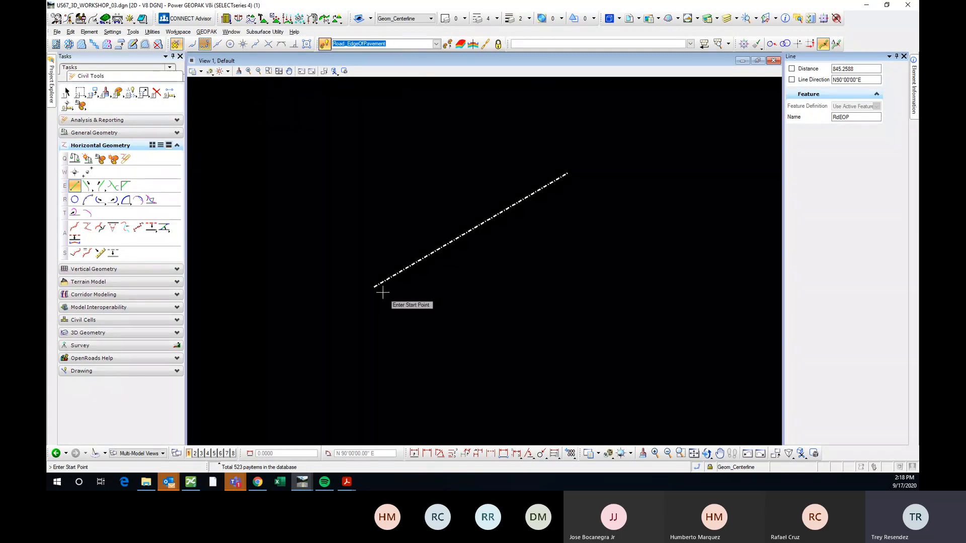
pyautogui.click(369, 344)
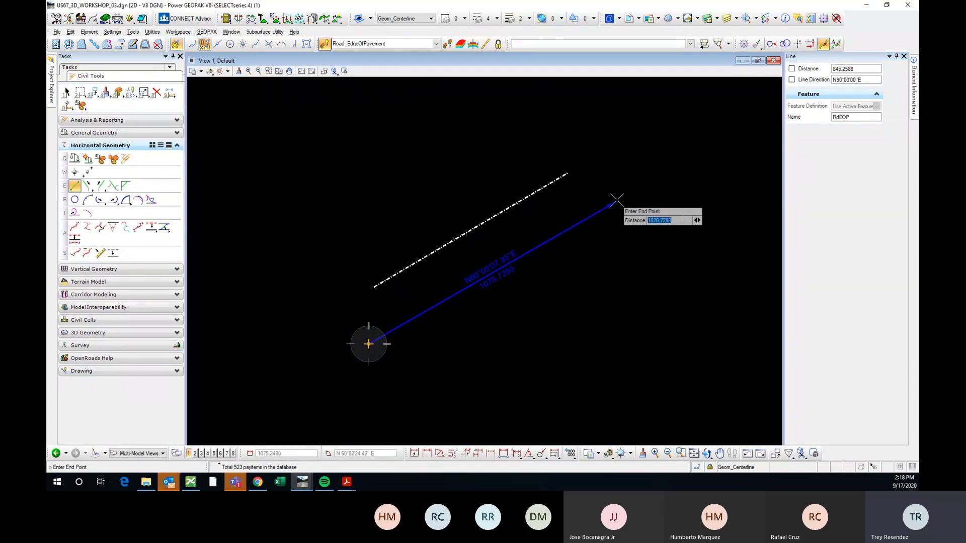
pyautogui.click(619, 196)
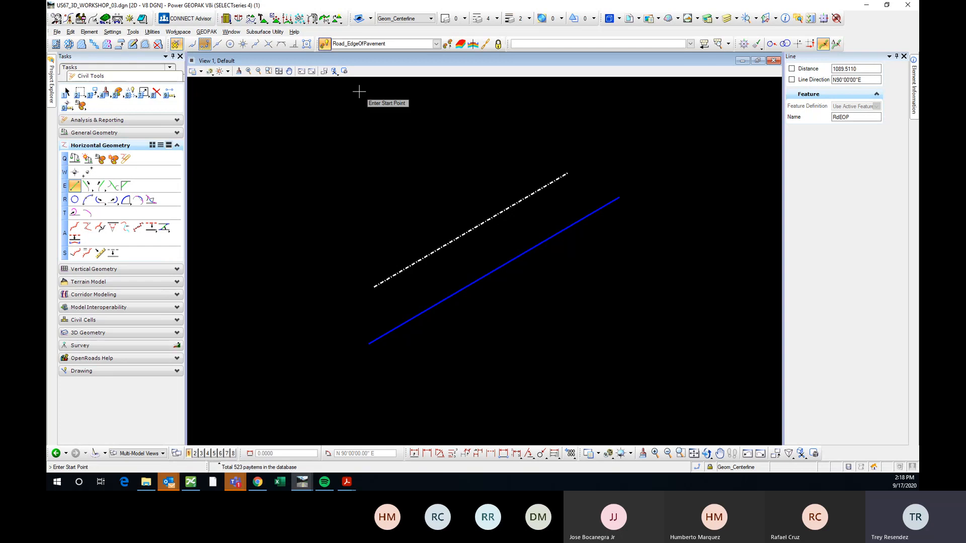
# - Disable use of the active feature definition and draw a Geom_Ramp line about 1269 long below the blue line
pyautogui.click(326, 44)
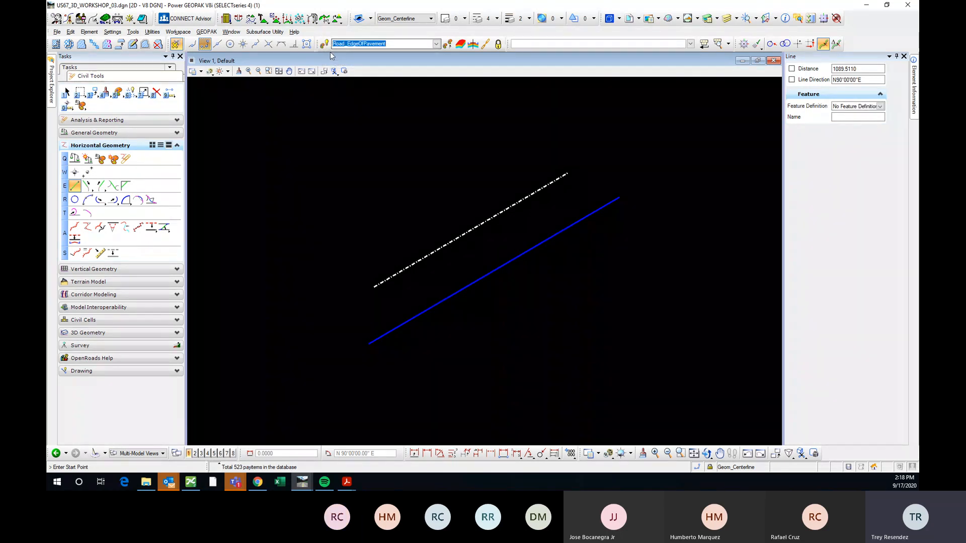
pyautogui.click(880, 107)
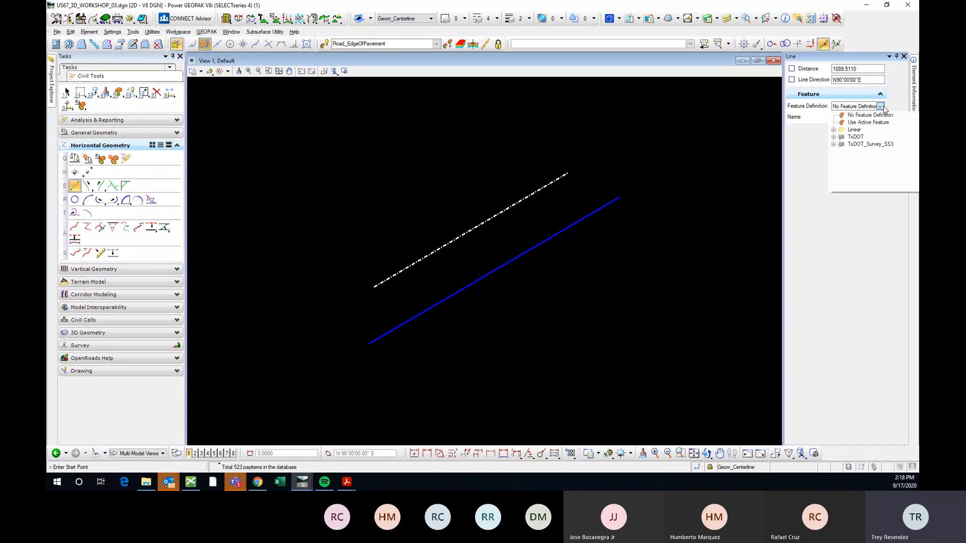
pyautogui.click(834, 130)
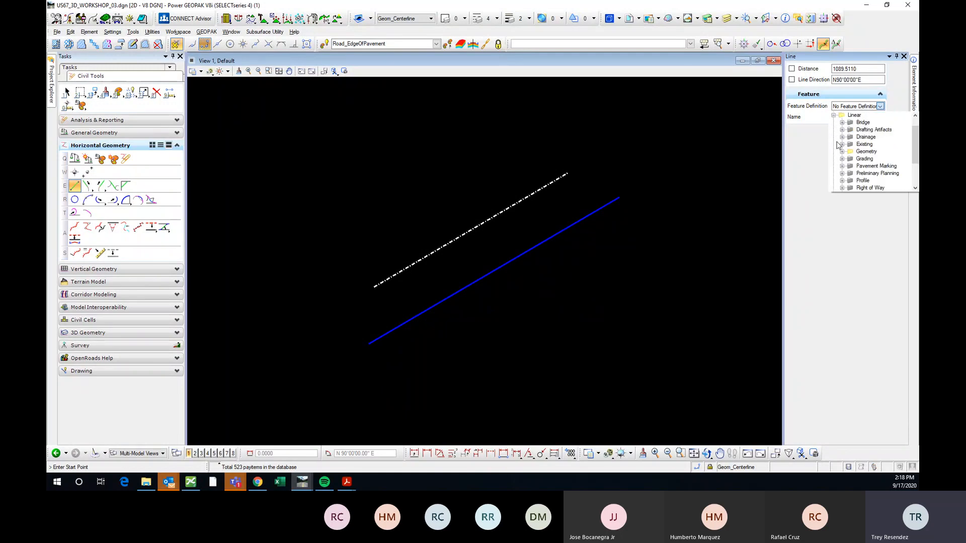
pyautogui.click(842, 151)
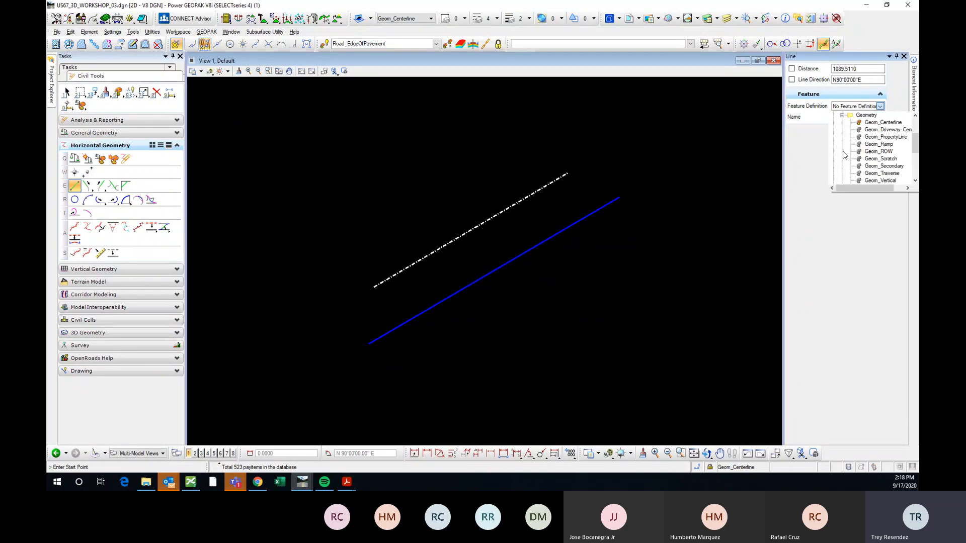
pyautogui.click(878, 144)
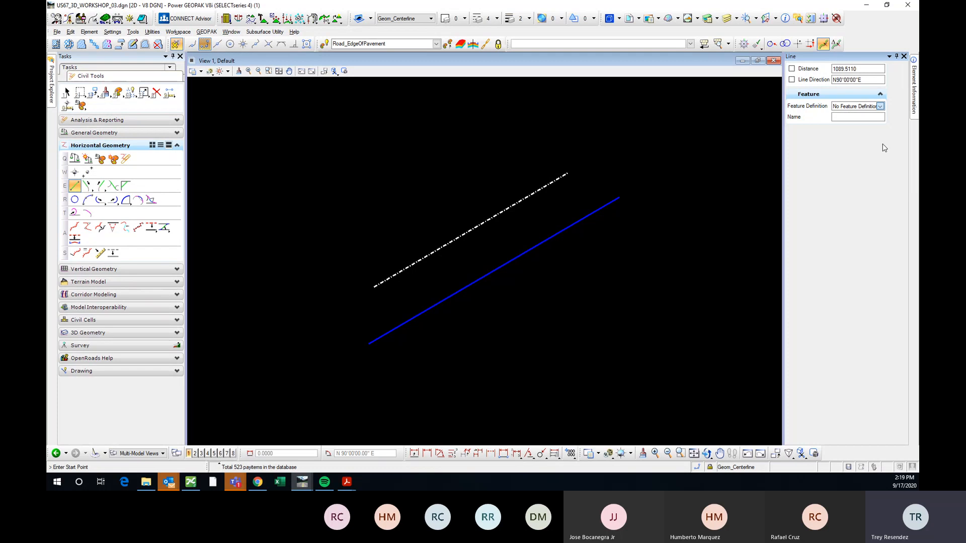
pyautogui.click(410, 358)
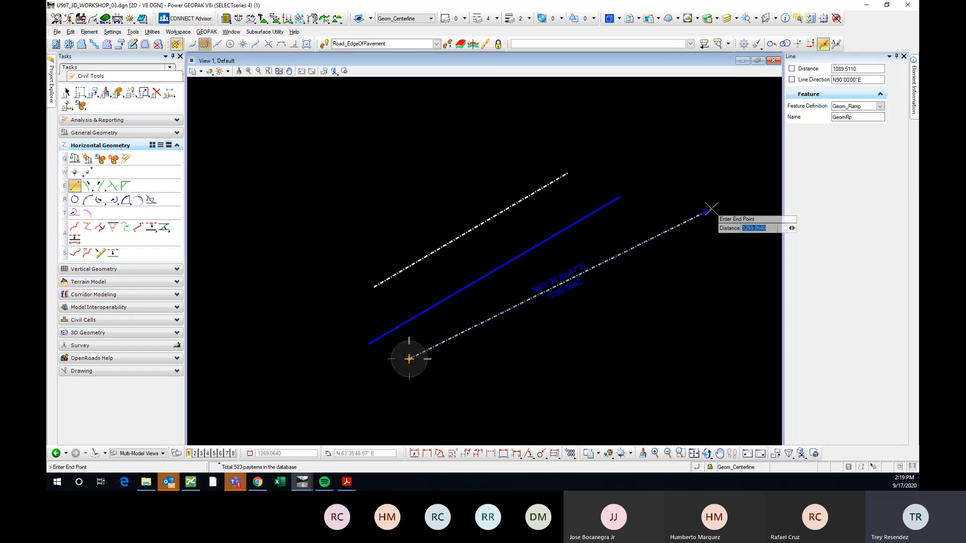
pyautogui.moveTo(689, 265); pyautogui.dragTo(647, 283, button='middle')
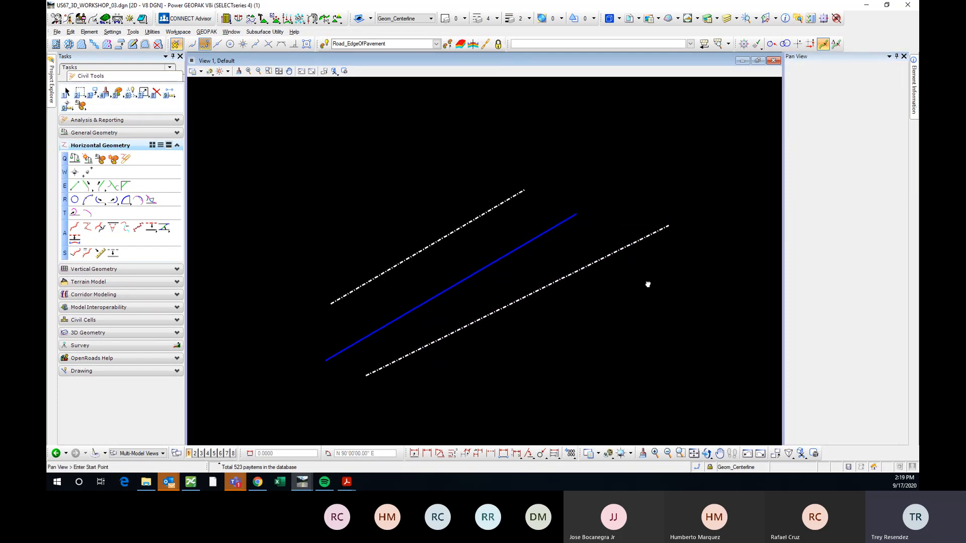
pyautogui.press('Escape')
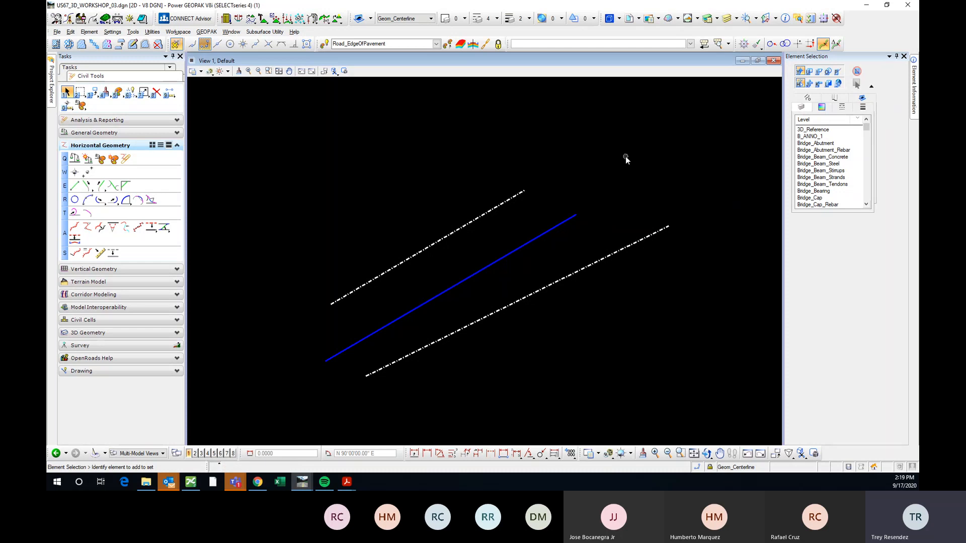
# - Delete all three sample lines and undo the deletion
pyautogui.moveTo(692, 138); pyautogui.dragTo(436, 352)
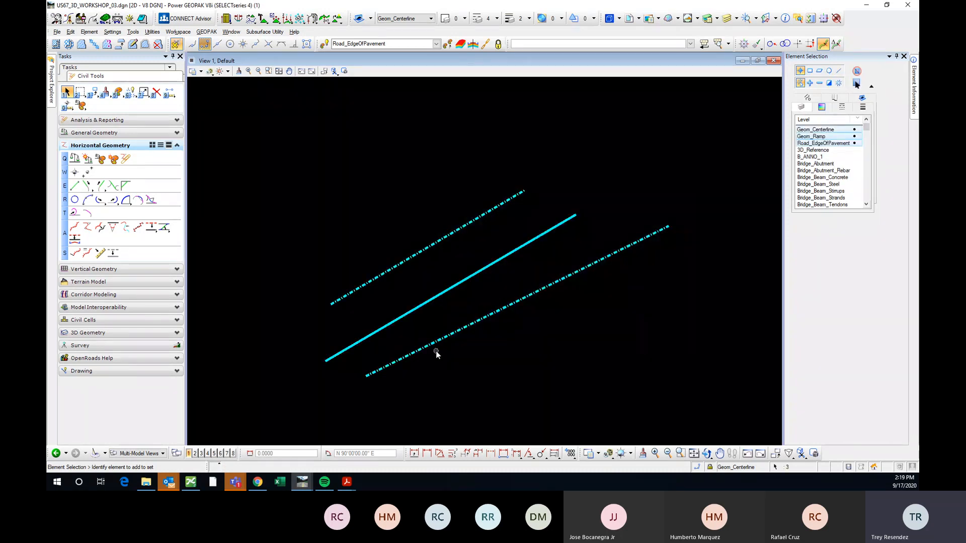
pyautogui.press('Delete')
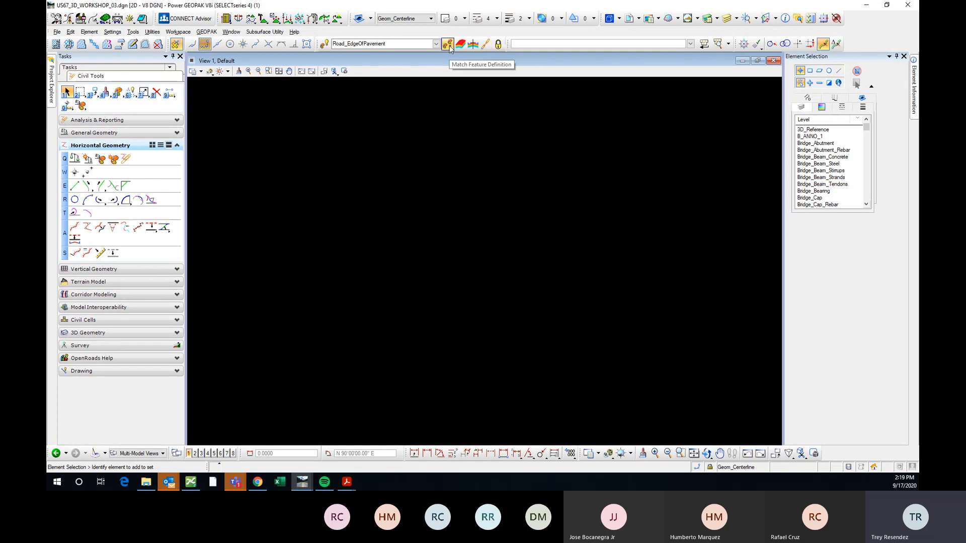
pyautogui.hotkey('ctrl', 'z')
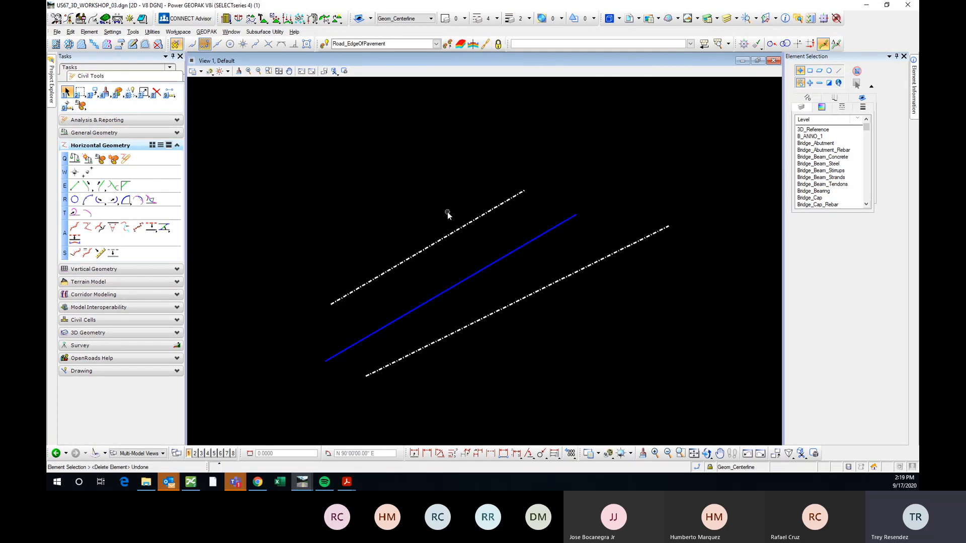
# - Match the active feature definition to the uppermost line, Geom_Centerline, and enable use of the active feature definition
pyautogui.click(448, 44)
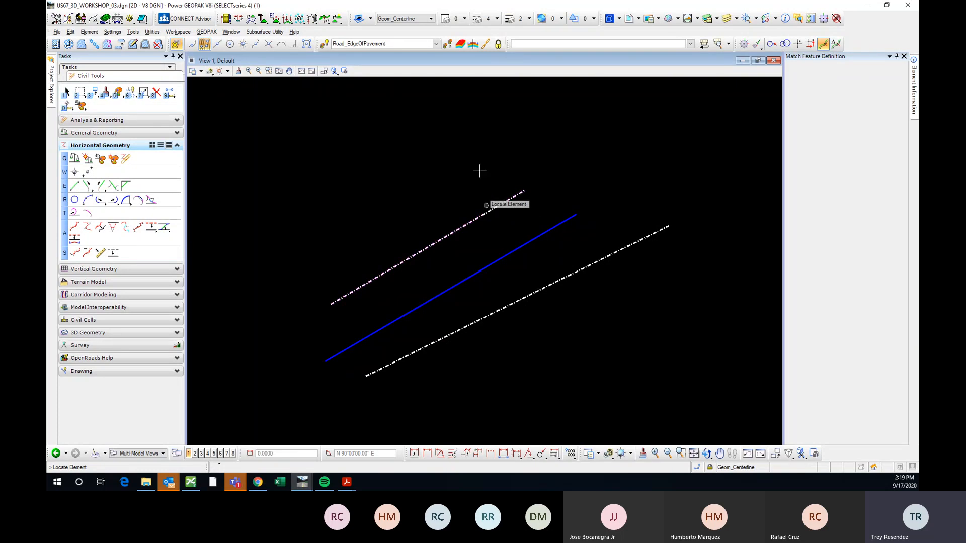
pyautogui.click(448, 44)
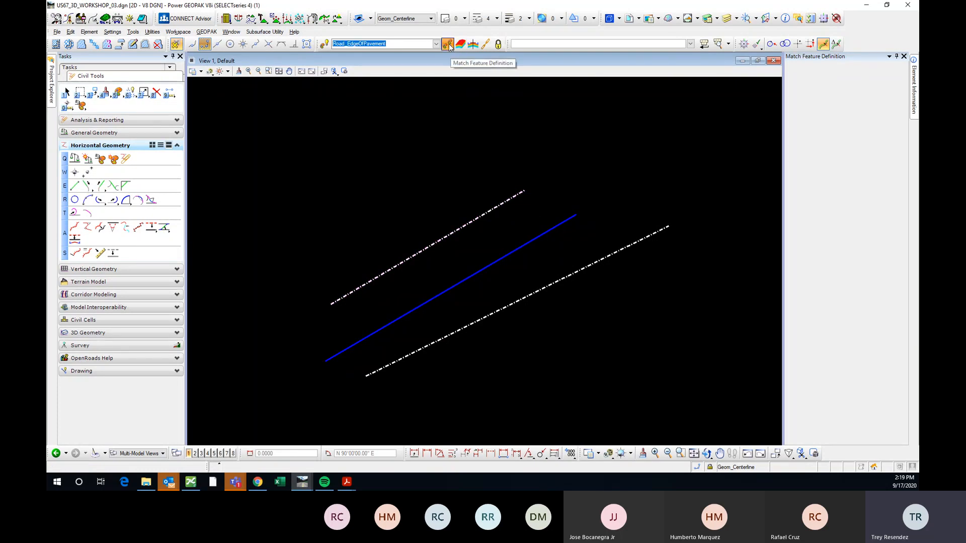
pyautogui.click(483, 216)
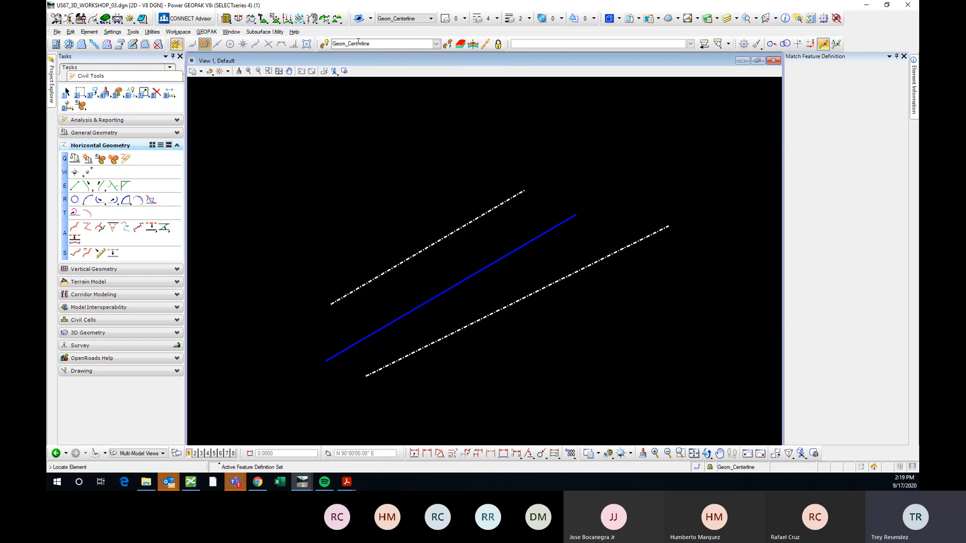
pyautogui.moveTo(381, 43); pyautogui.dragTo(328, 45)
pyautogui.click(380, 44)
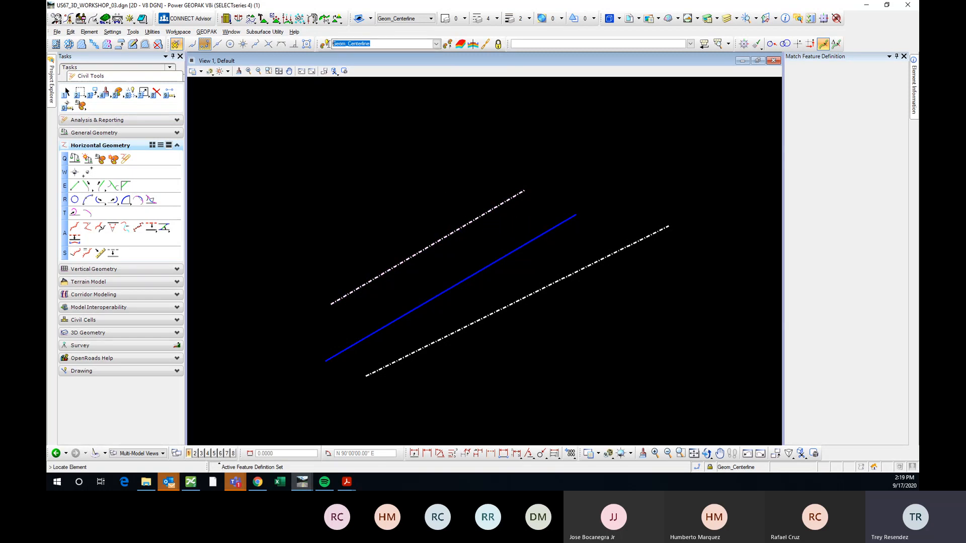
pyautogui.click(326, 44)
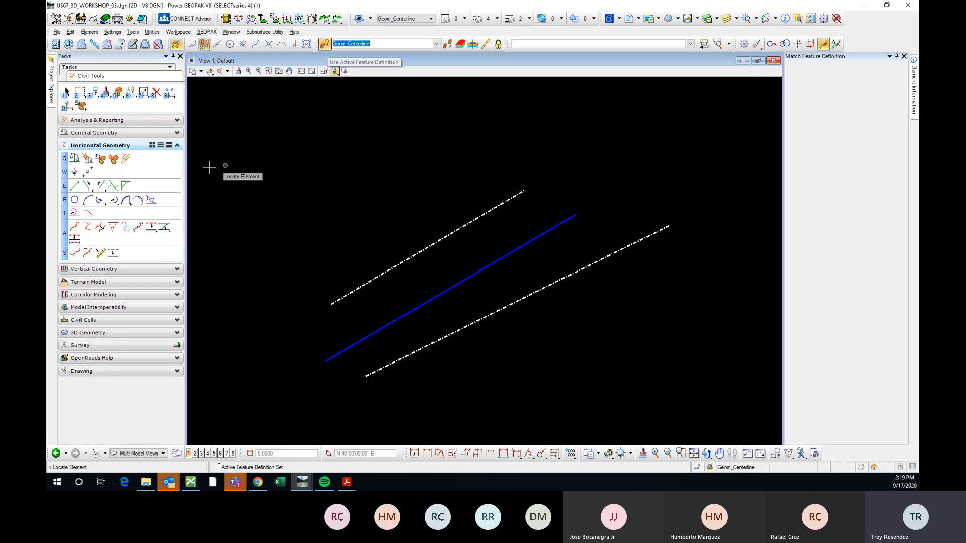
# - Match the active feature definition to the blue Road_EdgeOfPavement line and draw a line about 1155 long above the existing ones
pyautogui.click(75, 186)
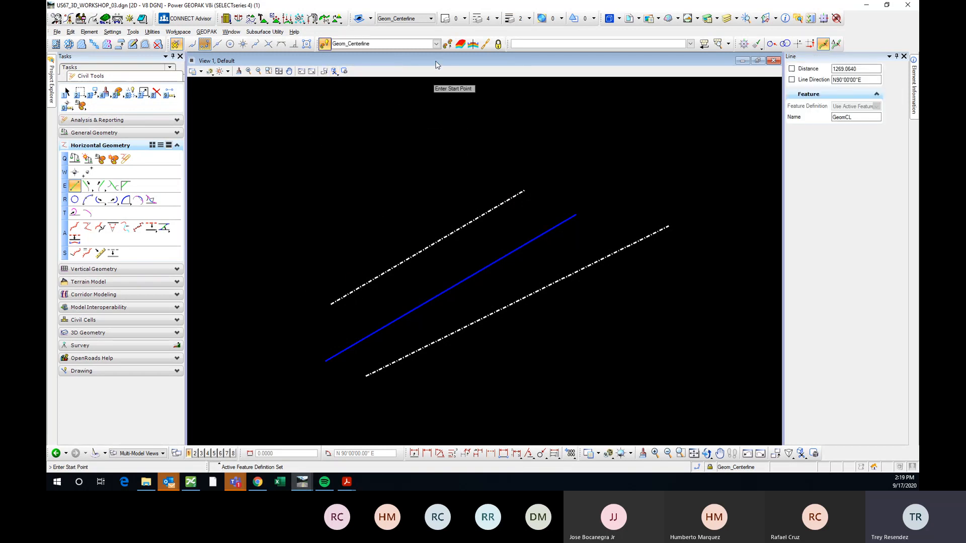
pyautogui.click(447, 44)
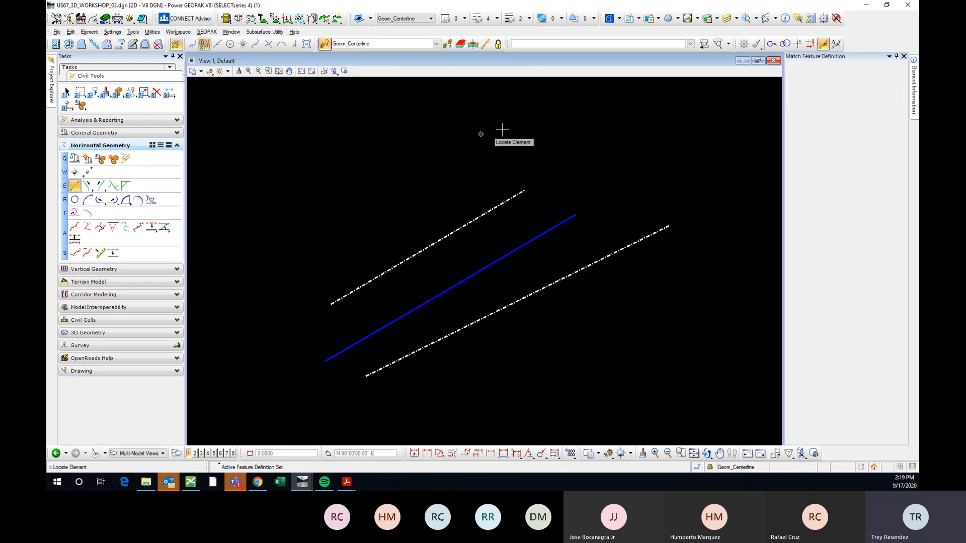
pyautogui.click(559, 223)
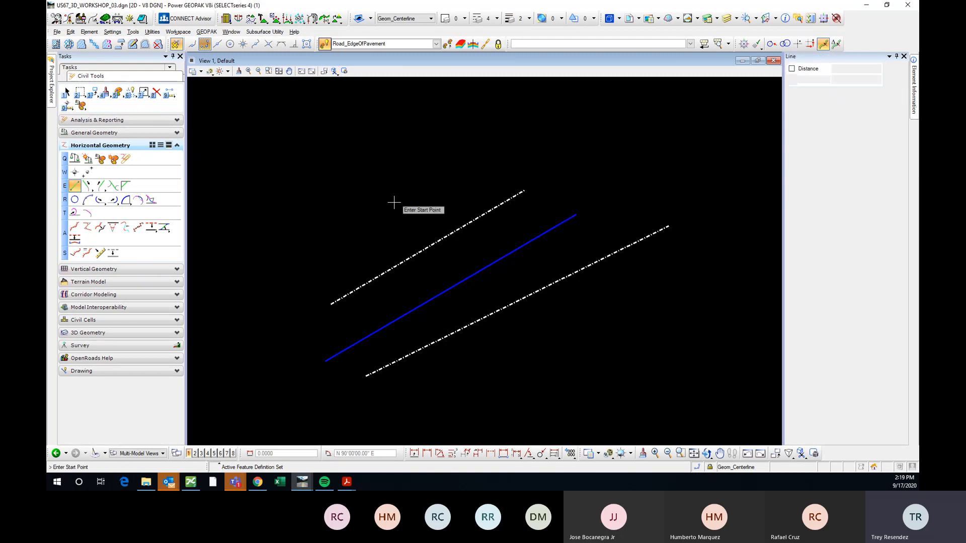
pyautogui.click(330, 253)
pyautogui.click(601, 106)
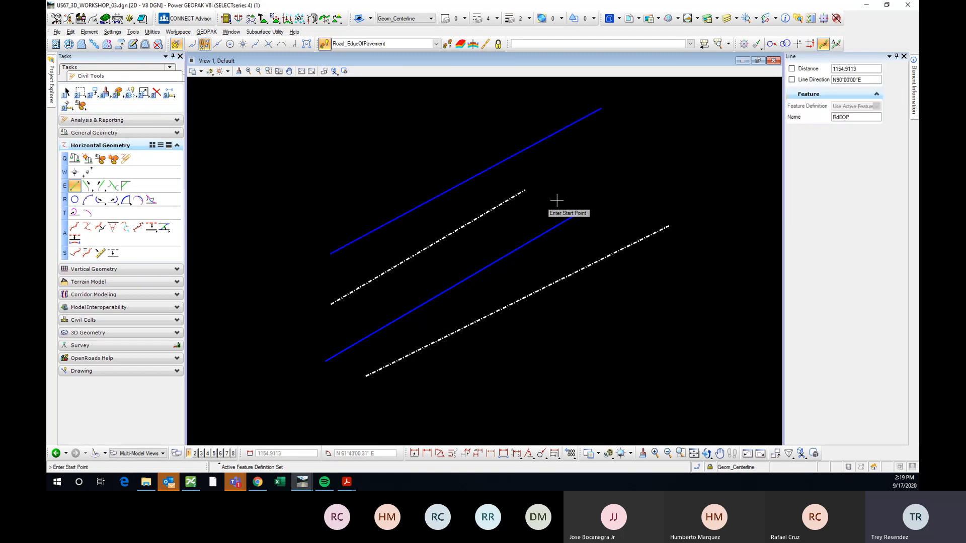
pyautogui.moveTo(597, 193); pyautogui.dragTo(601, 217, button='middle')
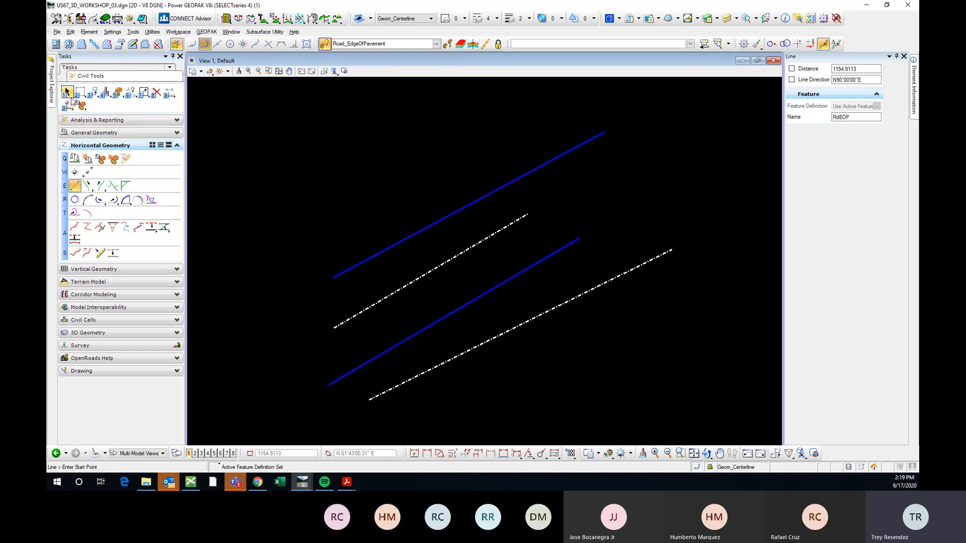
pyautogui.click(68, 94)
# - Match the active feature definition to the upper dashed line, Geom_Centerline
pyautogui.scroll(-2, 402, 208)
pyautogui.moveTo(662, 209); pyautogui.dragTo(519, 226, button='middle')
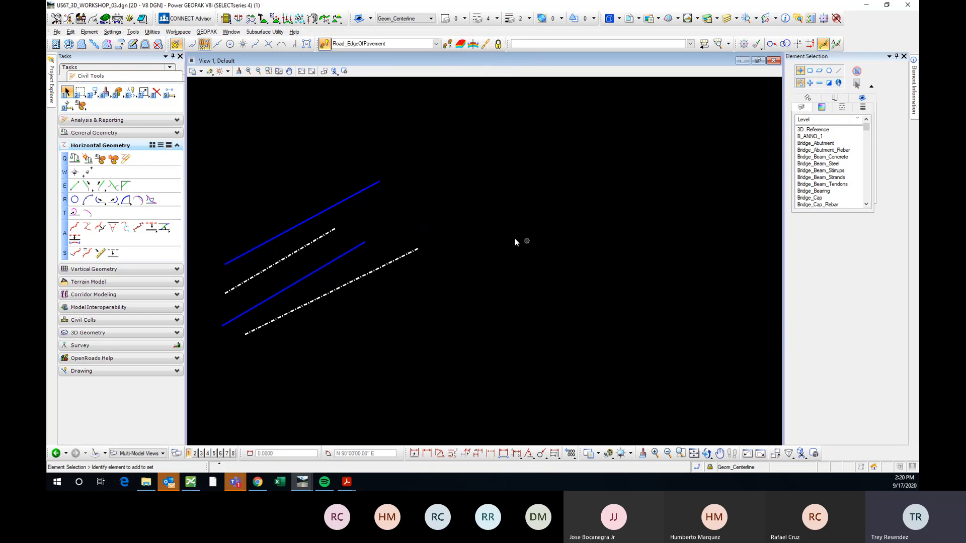
pyautogui.moveTo(345, 339); pyautogui.dragTo(448, 287, button='middle')
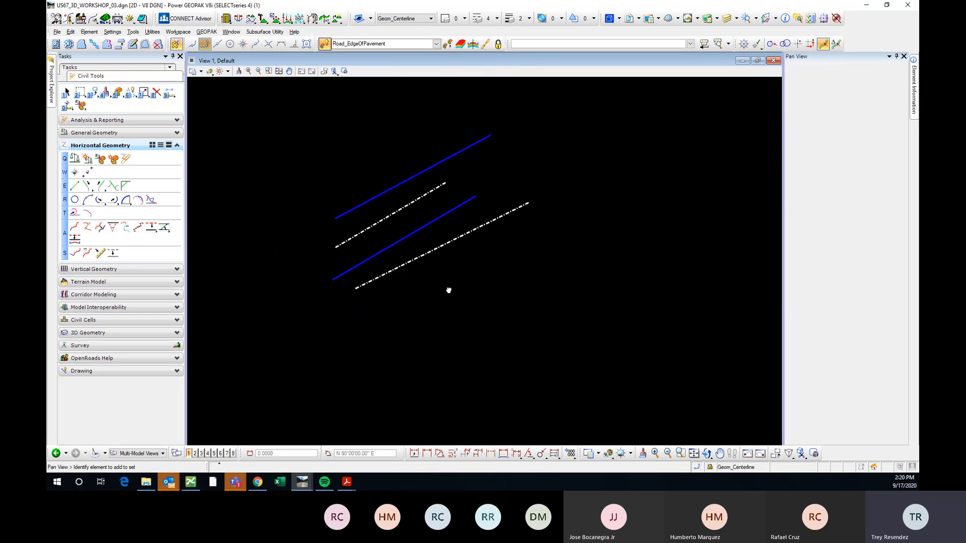
pyautogui.click(75, 187)
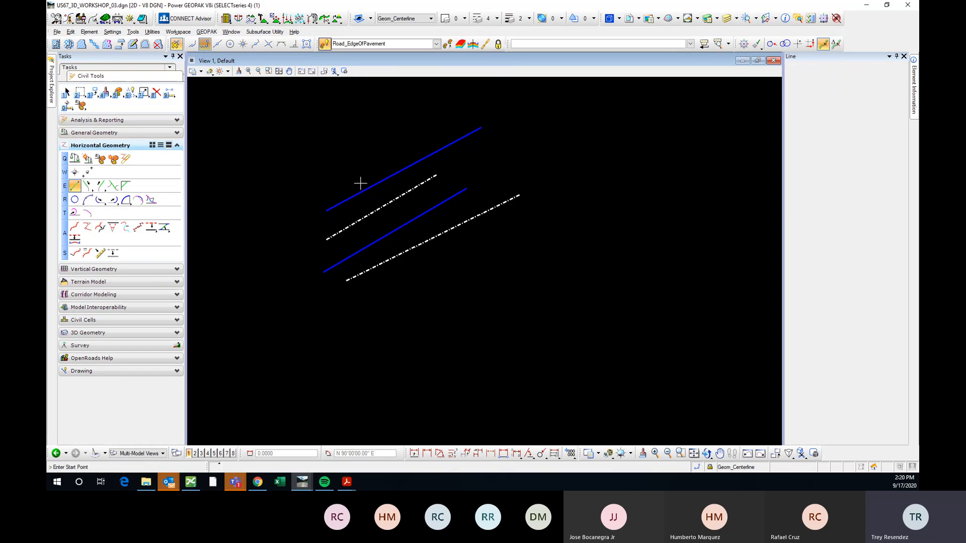
pyautogui.moveTo(445, 364); pyautogui.dragTo(412, 341, button='middle')
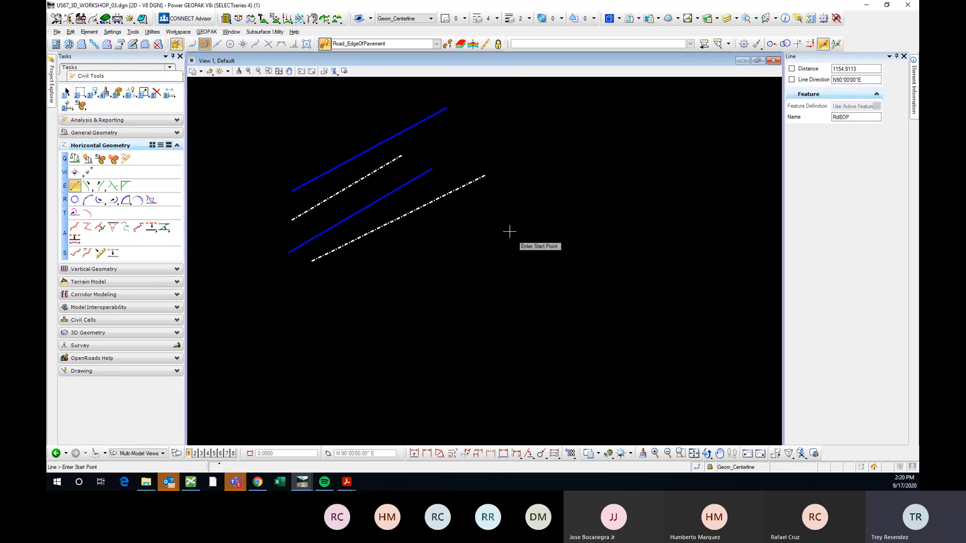
pyautogui.click(448, 43)
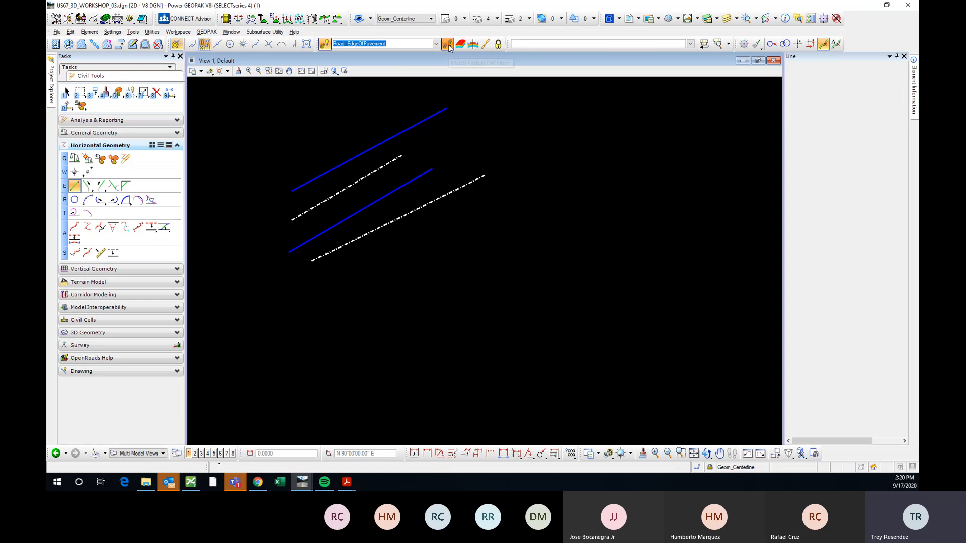
pyautogui.click(390, 164)
pyautogui.scroll(-2, 409, 166)
pyautogui.moveTo(488, 242); pyautogui.dragTo(443, 211, button='middle')
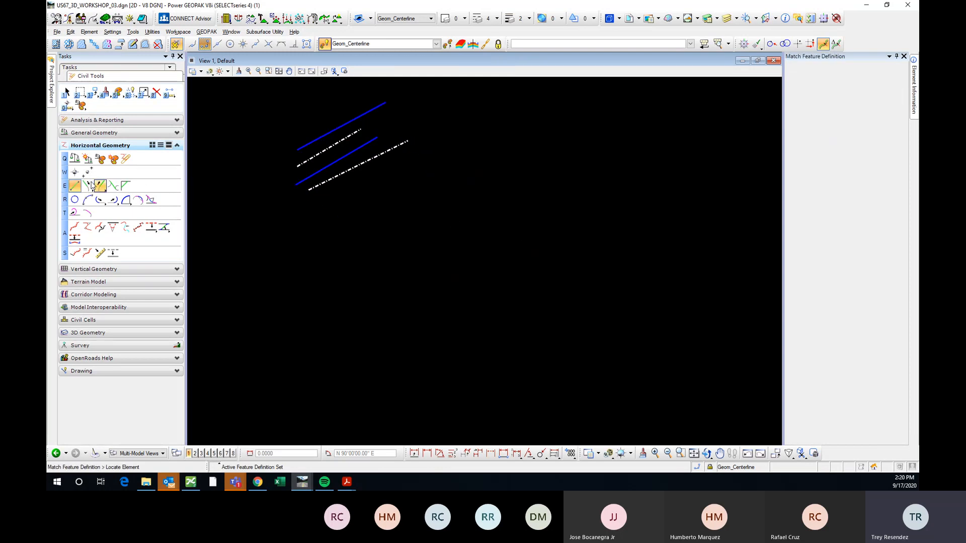
# - Draw a Geom_Centerline line about 2611 long, rising to the northeast below the four sample lines
pyautogui.click(76, 186)
pyautogui.moveTo(415, 182); pyautogui.dragTo(447, 200, button='middle')
pyautogui.scroll(2, 367, 297)
pyautogui.click(302, 342)
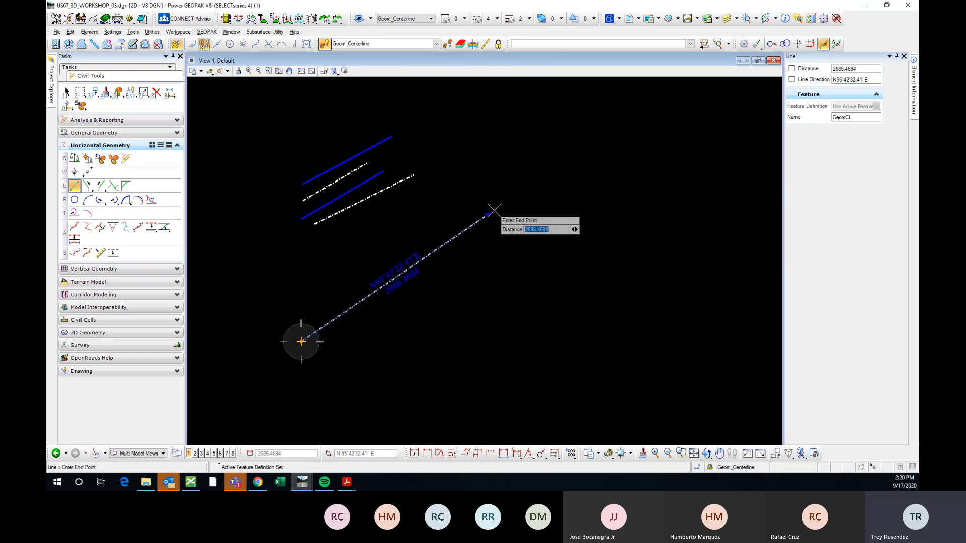
pyautogui.click(480, 201)
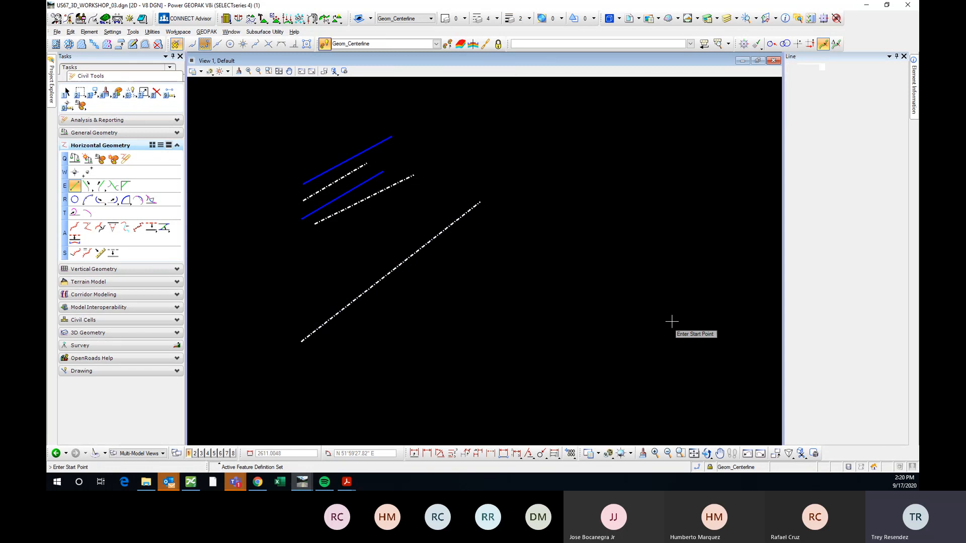
# - Continue the new centerline from its upper end with two connected lines about 3077 and 4283 long, forming a zigzag
pyautogui.scroll(-2, 483, 272)
pyautogui.moveTo(484, 272); pyautogui.dragTo(459, 264, button='middle')
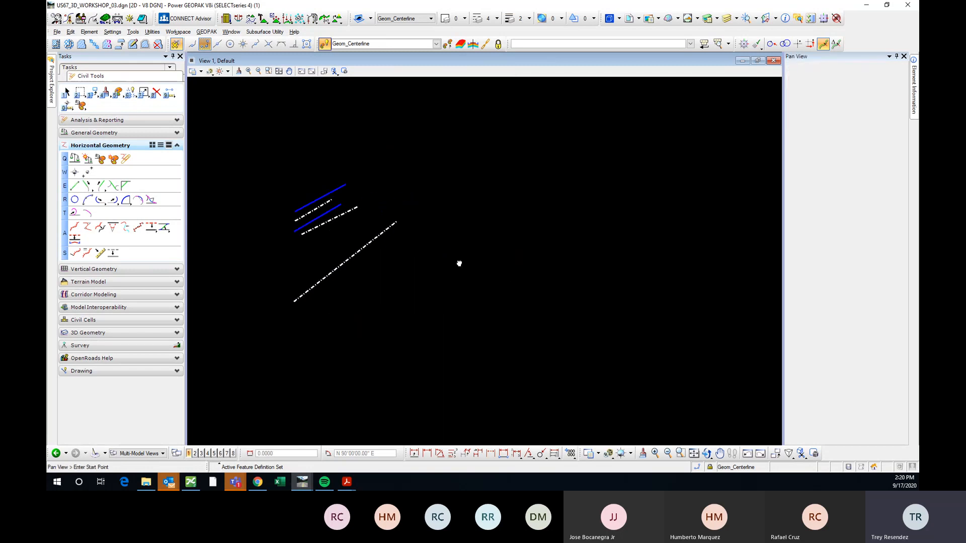
pyautogui.moveTo(380, 303)
pyautogui.mouseDown(button='middle')
pyautogui.moveTo(395, 272)
pyautogui.moveTo(410, 272)
pyautogui.mouseUp(button='middle')
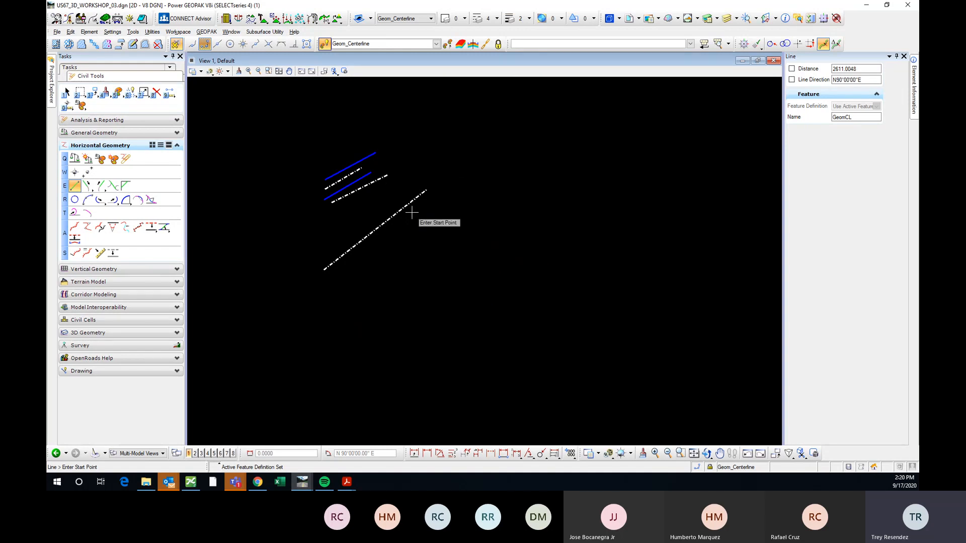
pyautogui.middleClick(447, 196)
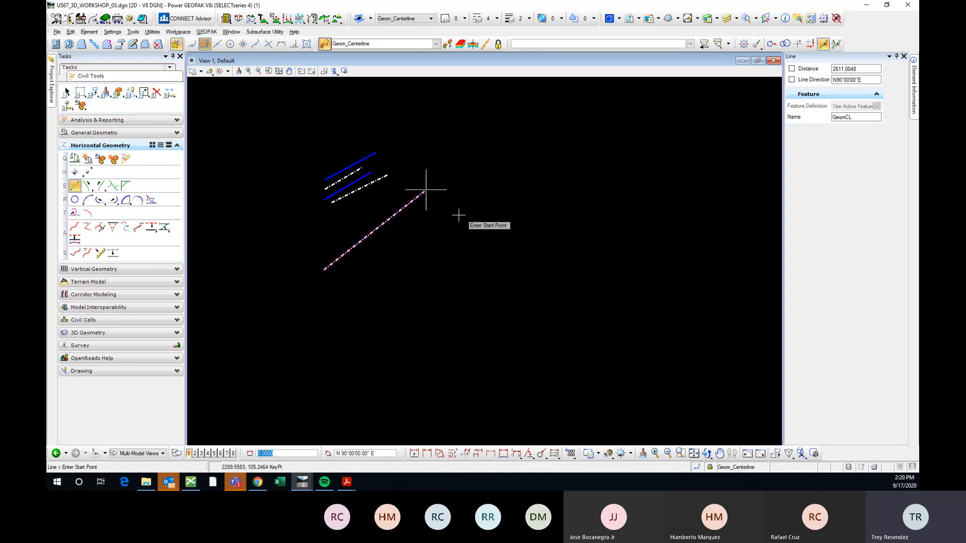
pyautogui.click(488, 221)
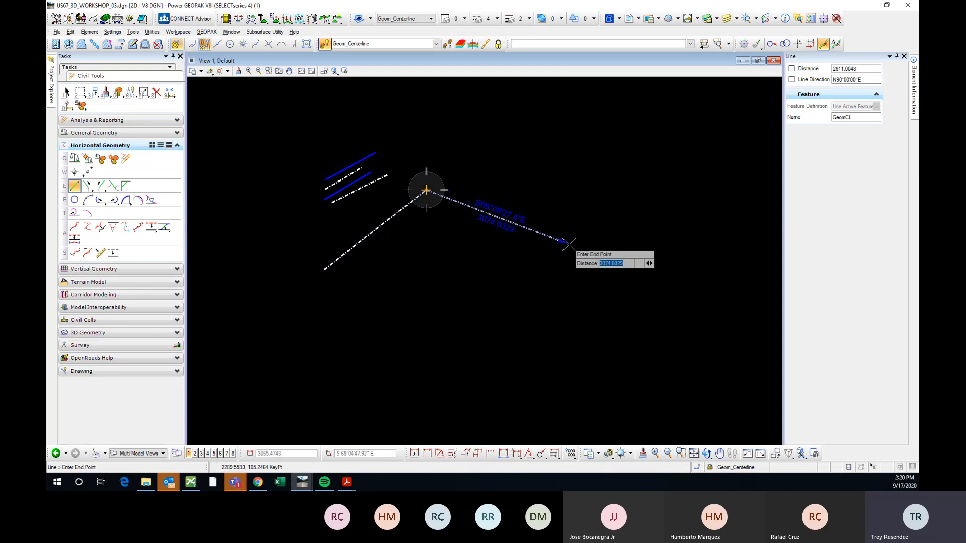
pyautogui.click(568, 245)
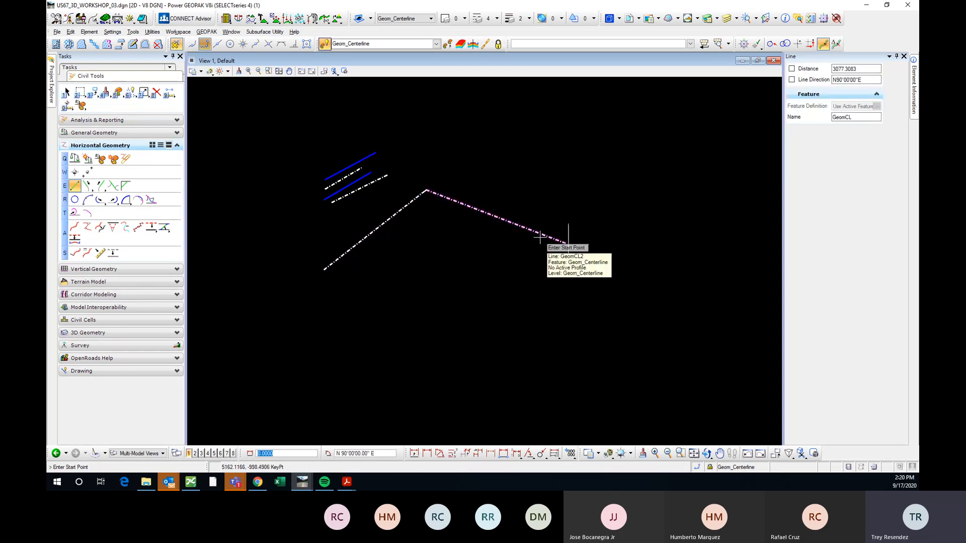
pyautogui.moveTo(627, 216); pyautogui.dragTo(553, 233, button='middle')
pyautogui.click(676, 196)
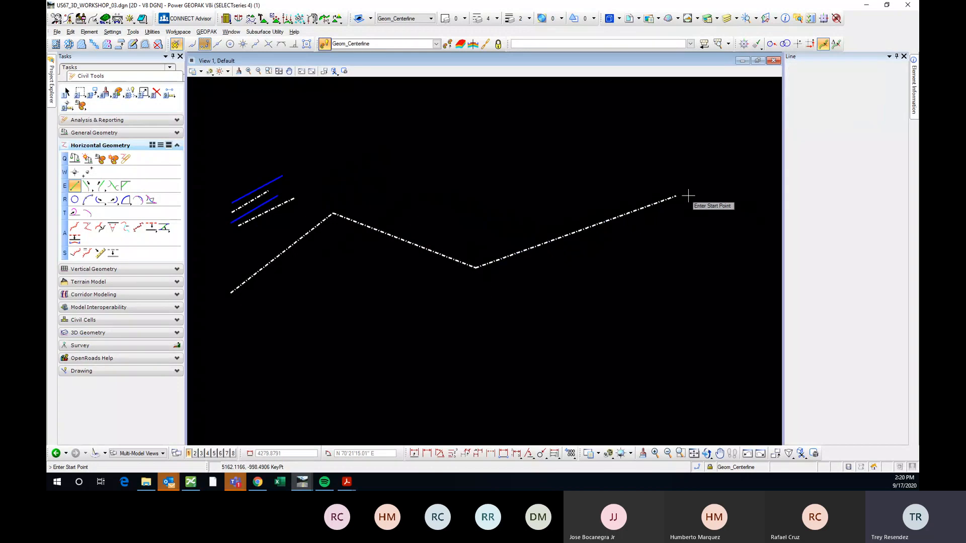
pyautogui.scroll(-2, 698, 225)
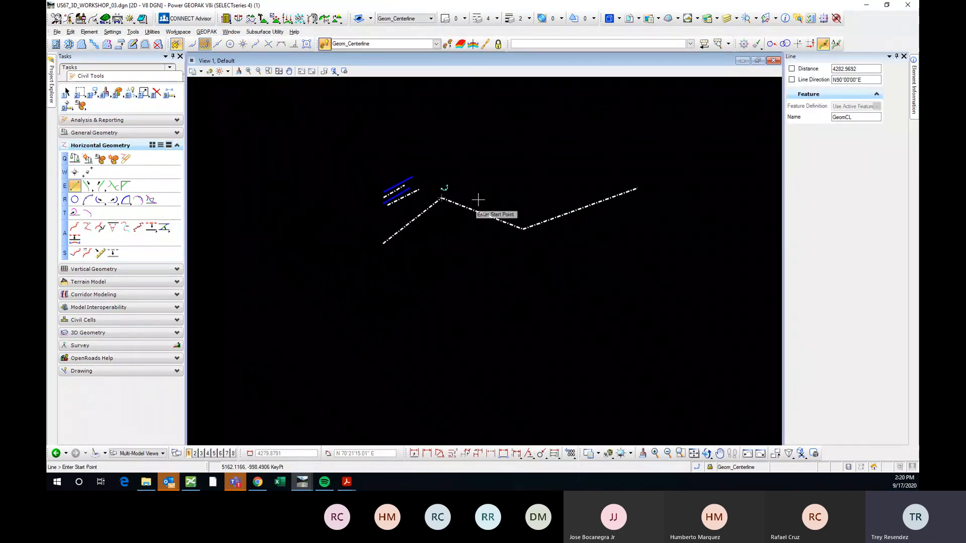
# - Enable Chain Commands and draw a zigzag of five connected Geom_Centerline lines below the three-line centerline
pyautogui.click(485, 46)
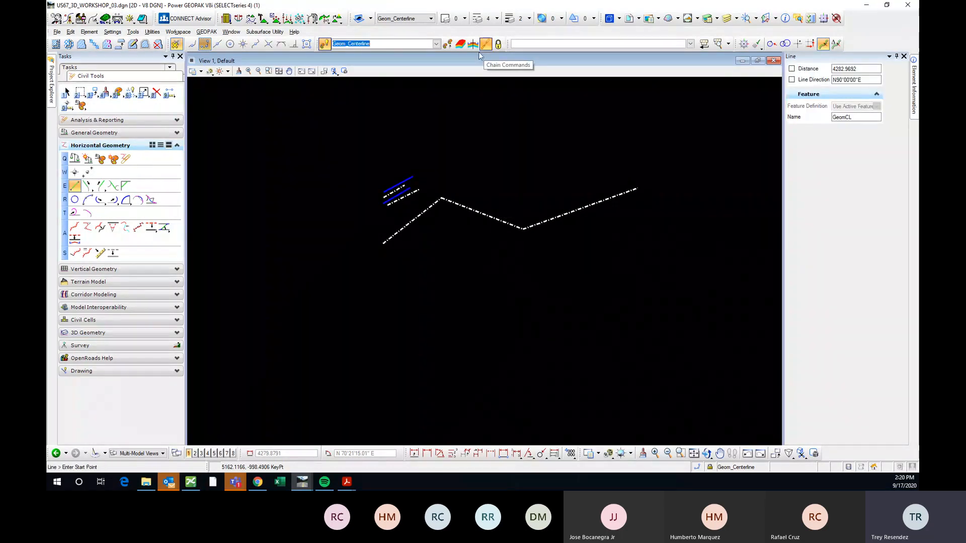
pyautogui.click(367, 334)
pyautogui.click(456, 276)
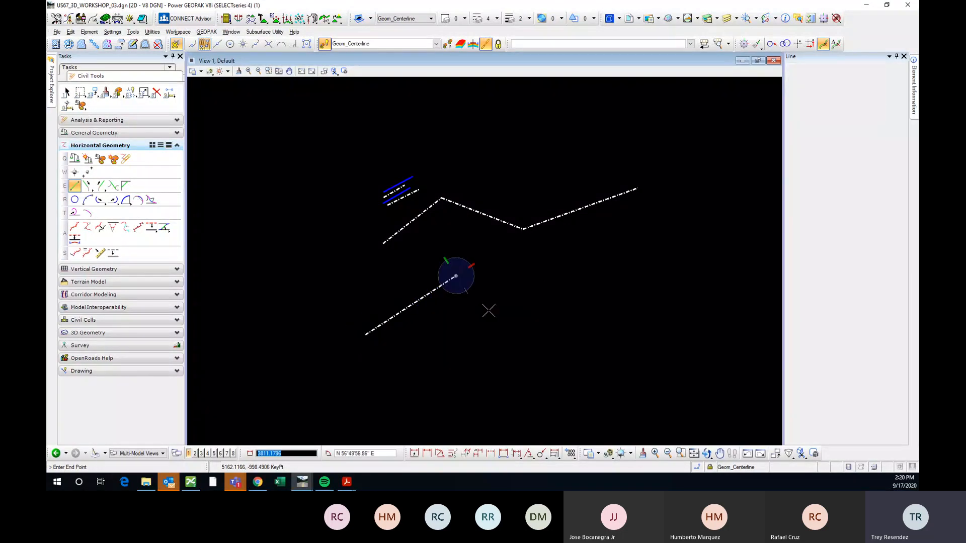
pyautogui.click(558, 336)
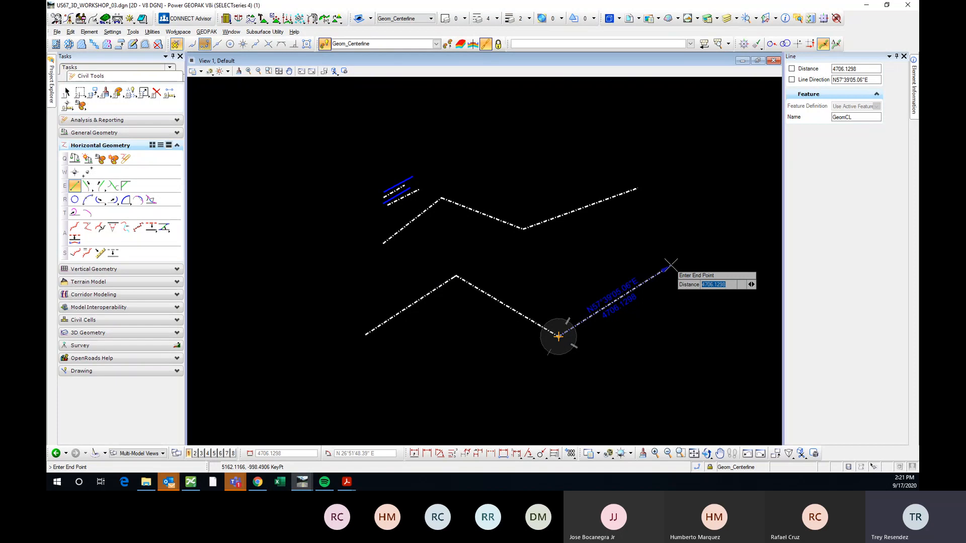
pyautogui.click(671, 266)
pyautogui.moveTo(672, 291); pyautogui.dragTo(440, 283, button='middle')
pyautogui.scroll(-2, 440, 283)
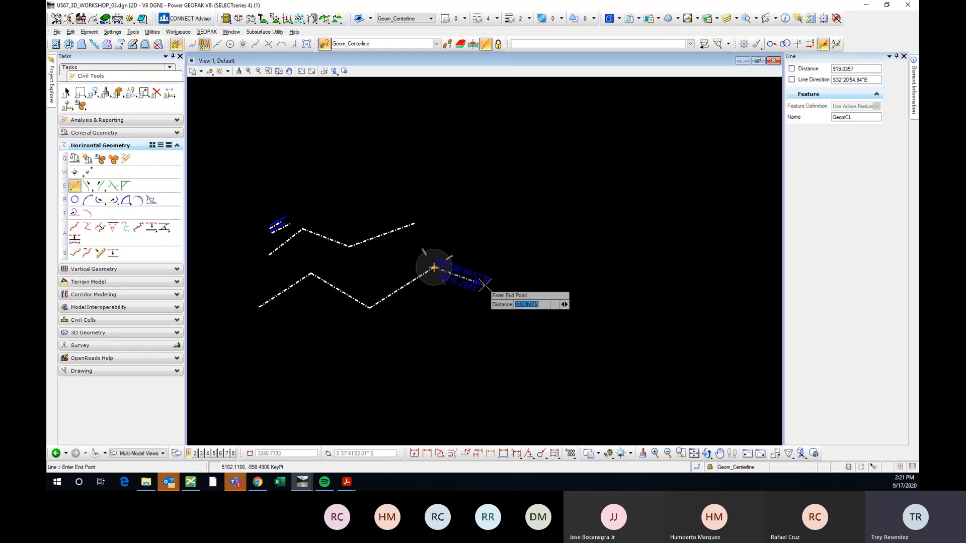
pyautogui.click(548, 302)
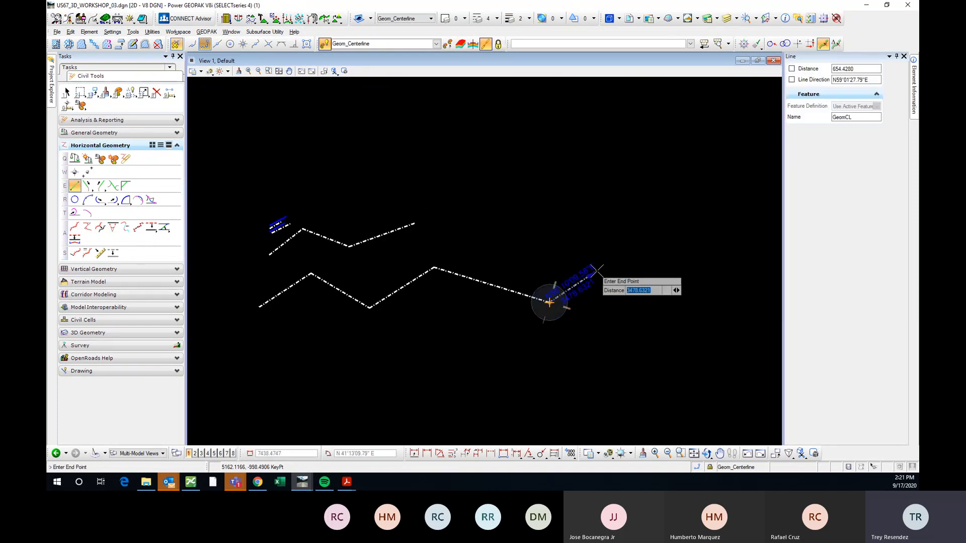
pyautogui.click(615, 259)
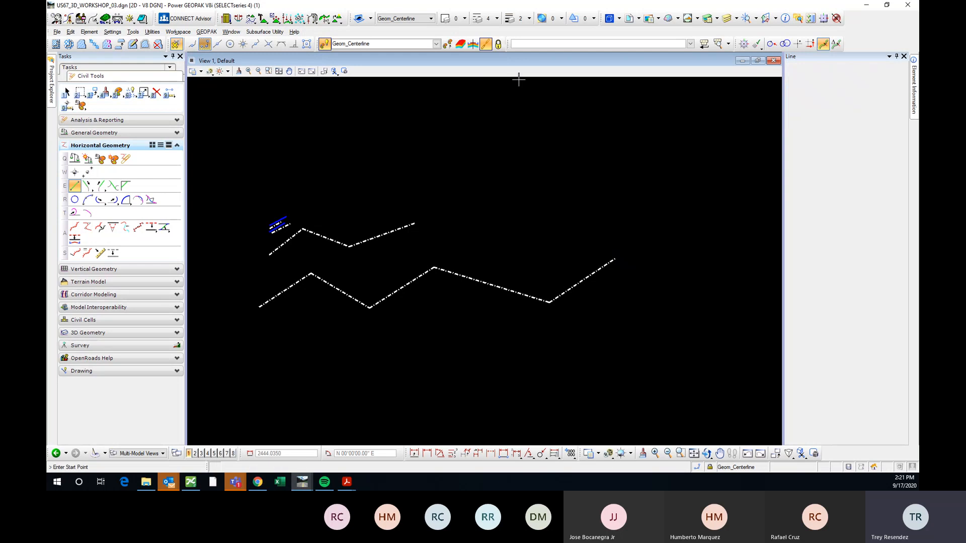
pyautogui.moveTo(352, 285); pyautogui.dragTo(513, 261, button='middle')
pyautogui.press('Escape')
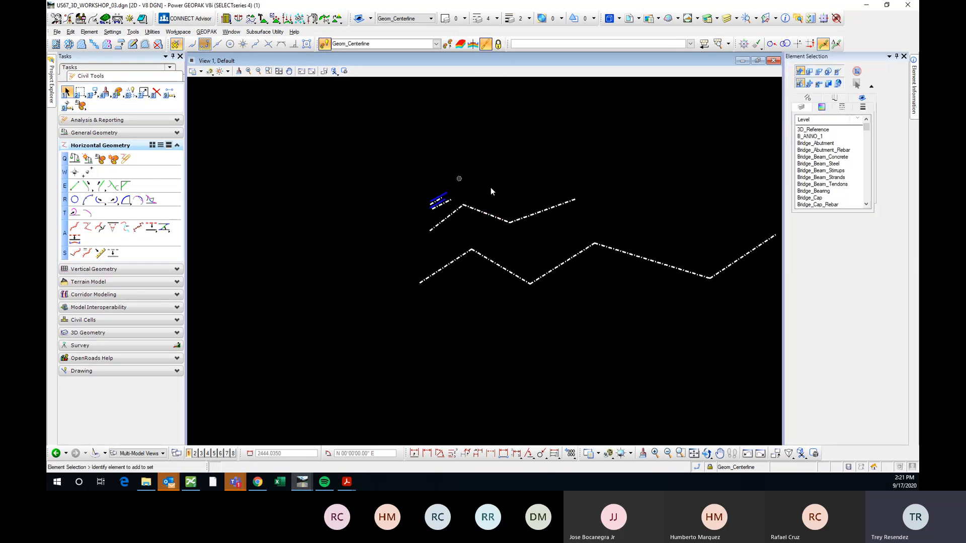
# - Delete the five chained lines of the lower zigzag
pyautogui.moveTo(574, 230); pyautogui.dragTo(455, 270, button='middle')
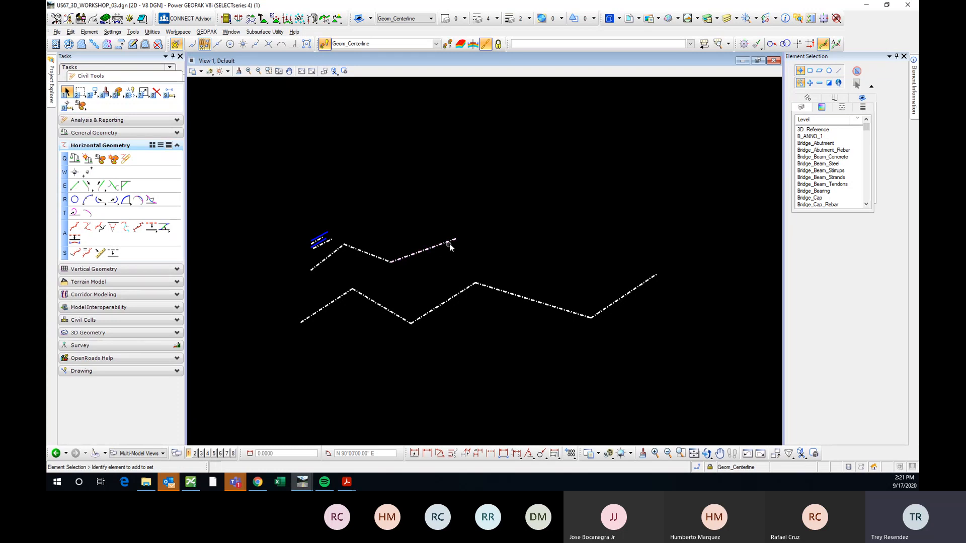
pyautogui.scroll(2, 401, 263)
pyautogui.scroll(-2, 433, 277)
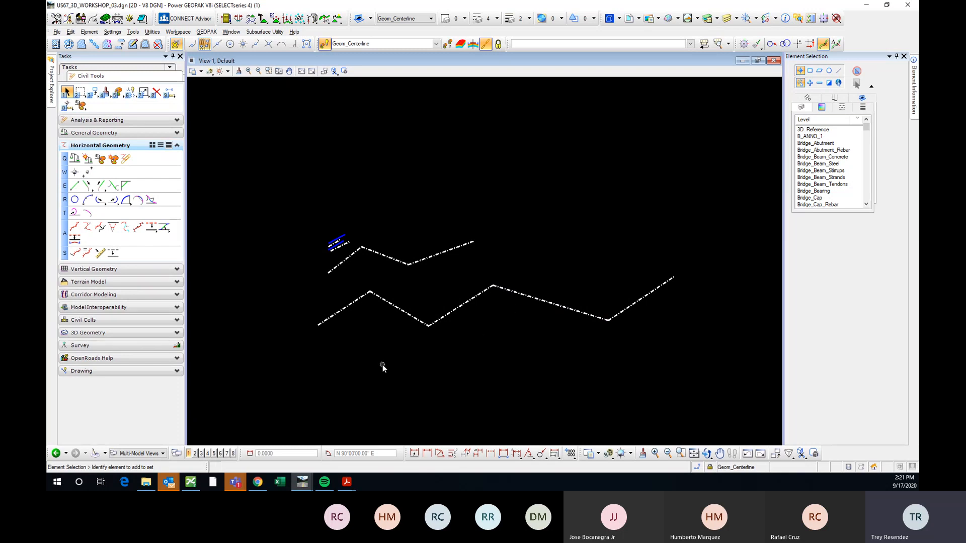
pyautogui.moveTo(382, 364); pyautogui.dragTo(423, 356, button='middle')
pyautogui.moveTo(711, 294); pyautogui.dragTo(323, 347)
pyautogui.press('Delete')
pyautogui.scroll(2, 390, 256)
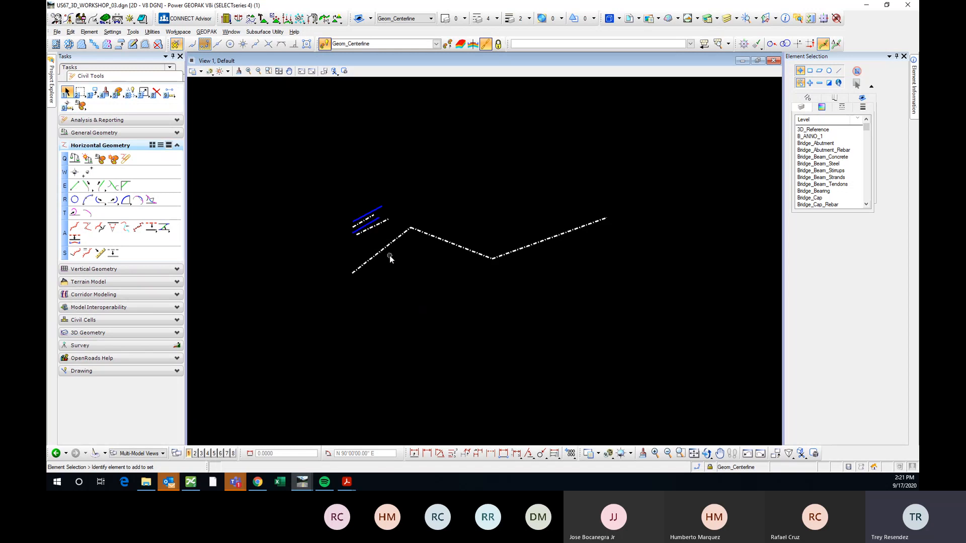
pyautogui.moveTo(418, 273); pyautogui.dragTo(427, 299, button='middle')
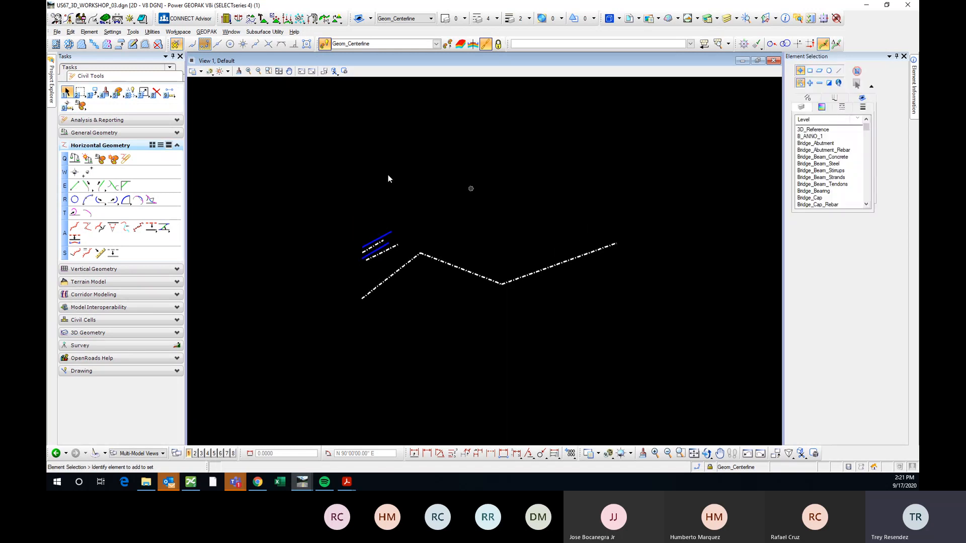
pyautogui.click(126, 200)
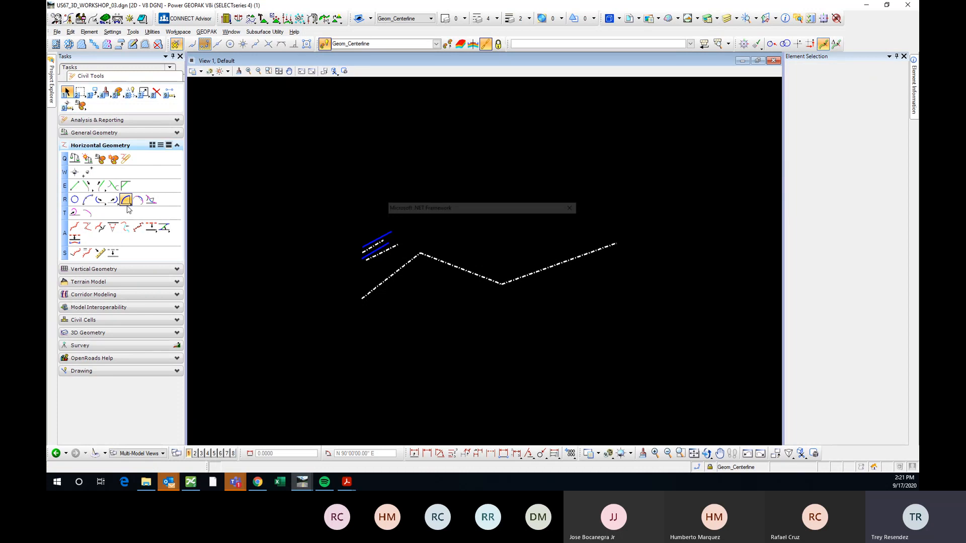
pyautogui.click(554, 261)
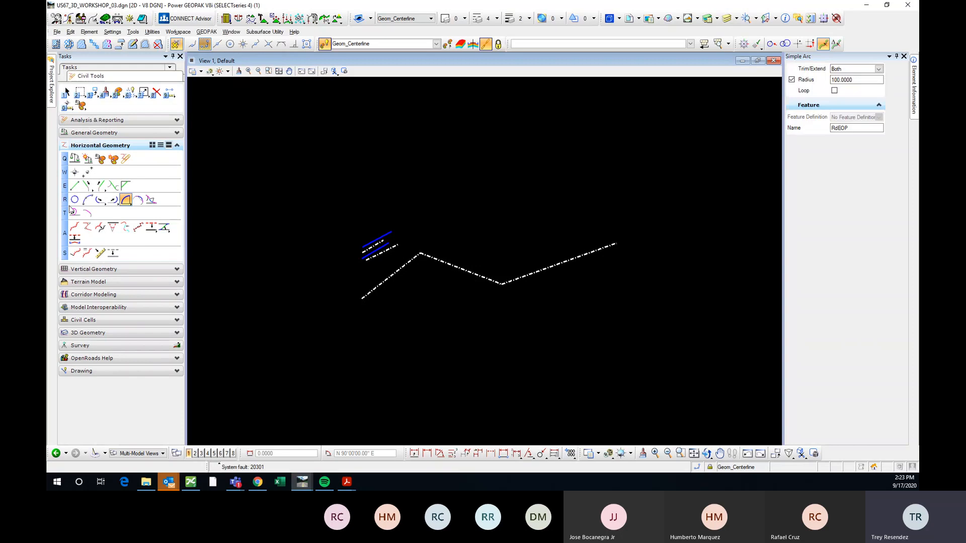
pyautogui.click(66, 92)
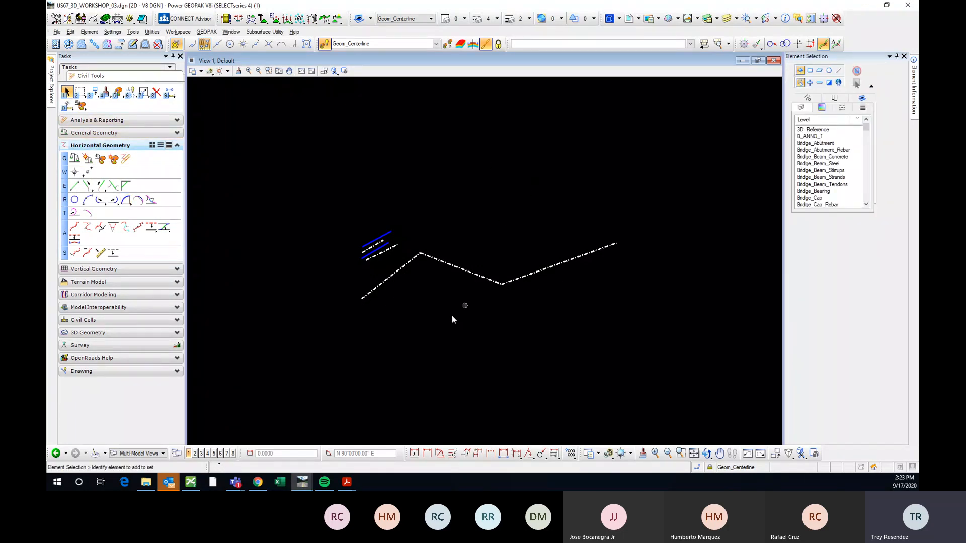
# - Try to start the Simple Arc command
pyautogui.click(126, 200)
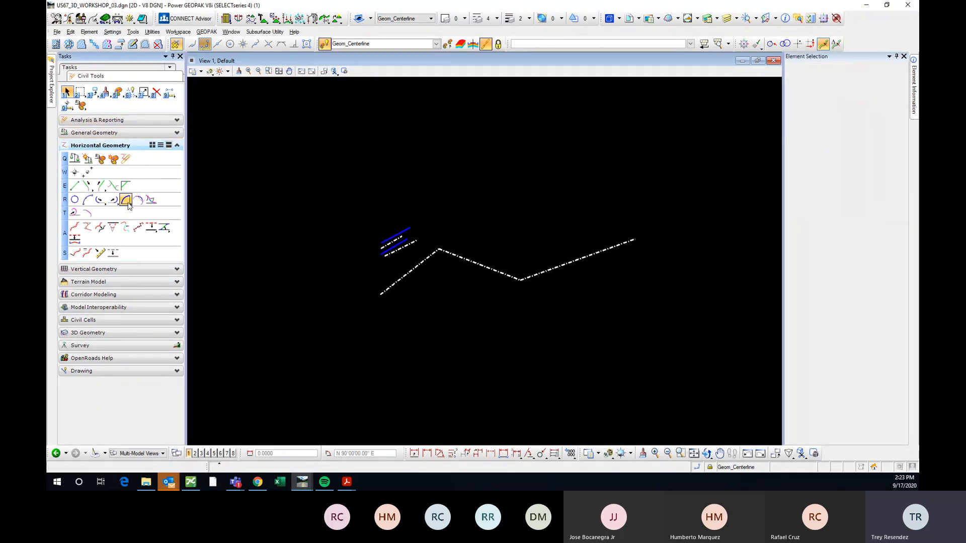
pyautogui.click(573, 205)
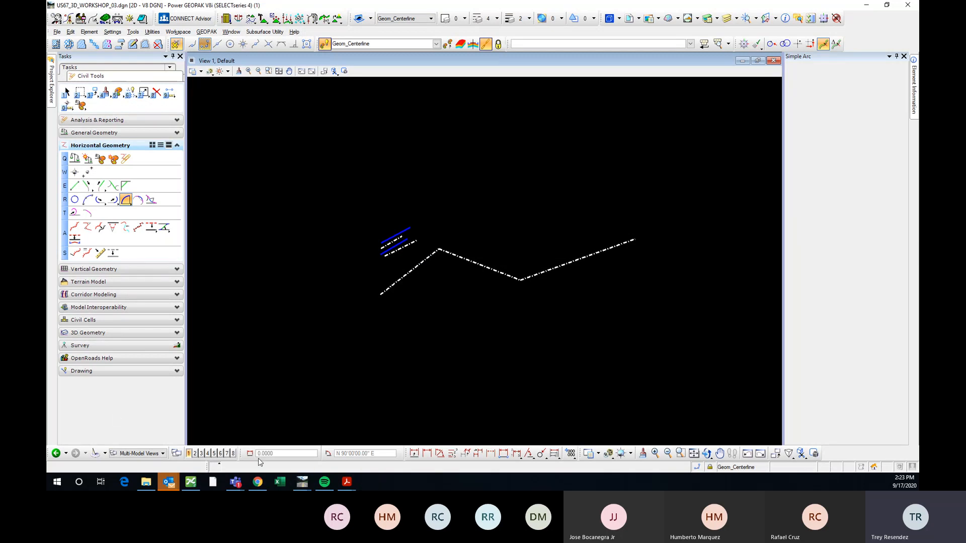
# - Reopen the US67_3D_WORKSHOP_03 drawing from the 3D OpenRoads Workshop - ELP folder
pyautogui.moveTo(304, 482)
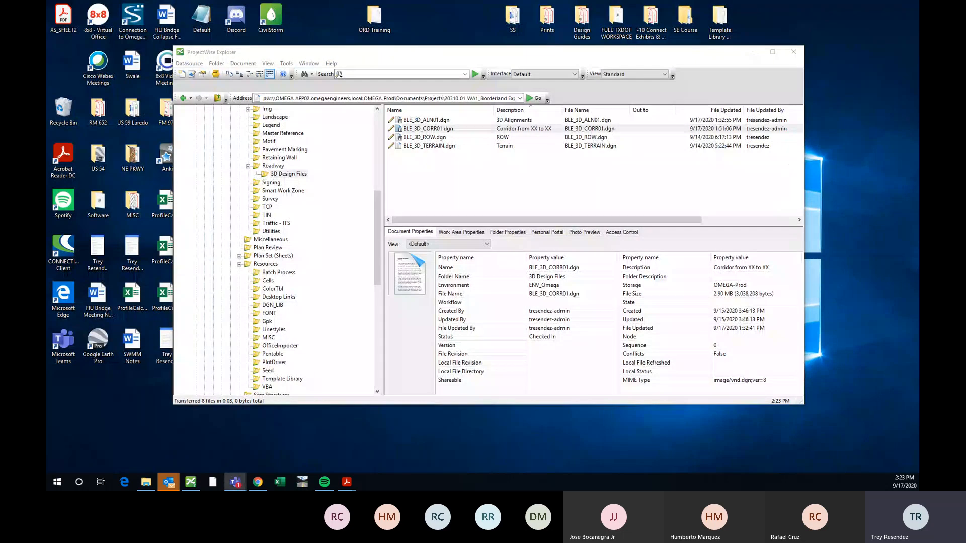
pyautogui.moveTo(956, 61); pyautogui.dragTo(490, 74)
pyautogui.click(567, 195)
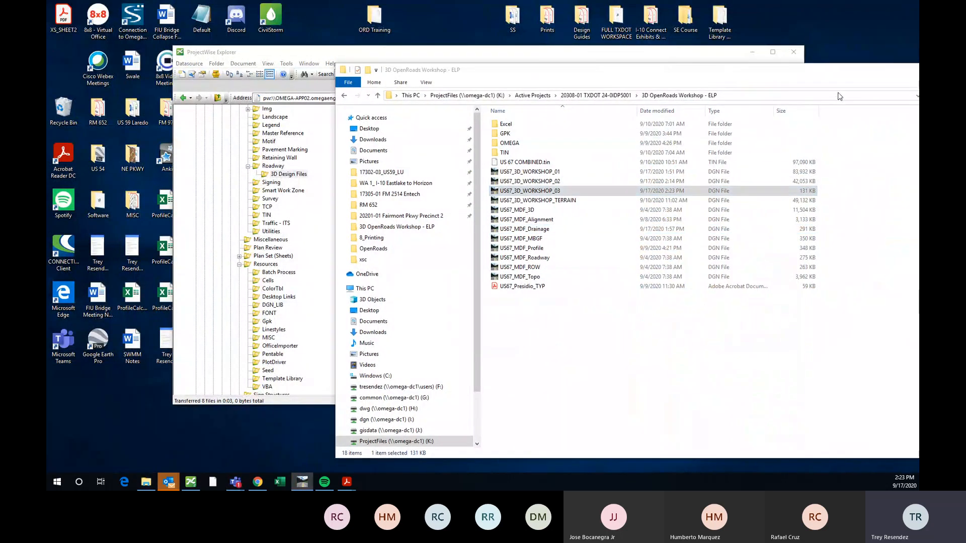
pyautogui.moveTo(864, 72); pyautogui.dragTo(919, 75)
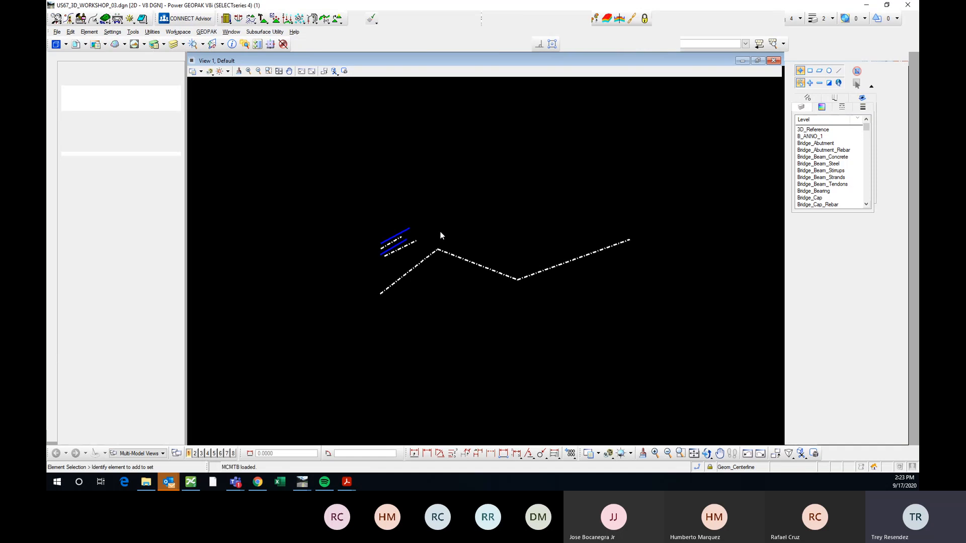
# - Set up a Simple Arc with Trim/Extend set to Both and the Geom_Centerline feature definition
pyautogui.moveTo(440, 350)
pyautogui.mouseDown(button='middle')
pyautogui.moveTo(427, 312)
pyautogui.moveTo(405, 297)
pyautogui.mouseUp(button='middle')
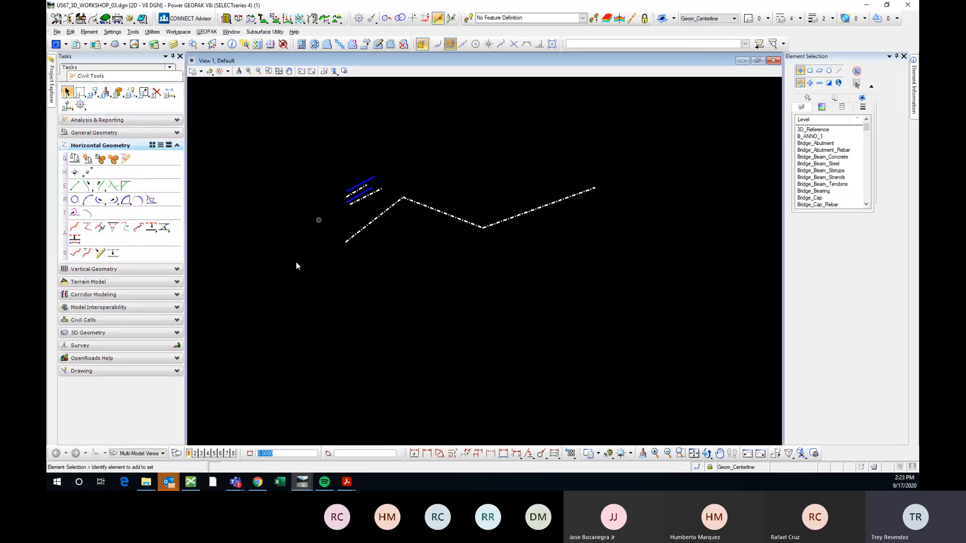
pyautogui.click(125, 200)
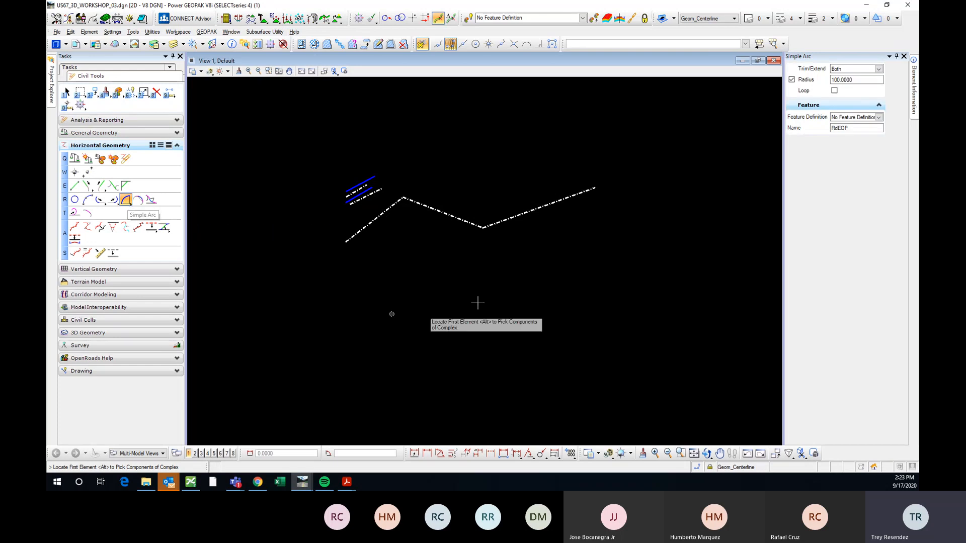
pyautogui.click(833, 70)
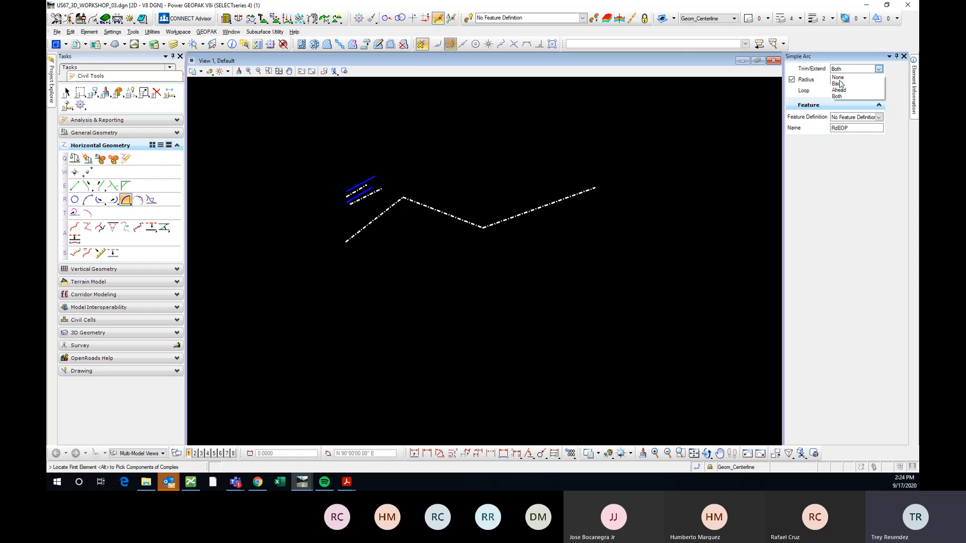
pyautogui.click(838, 96)
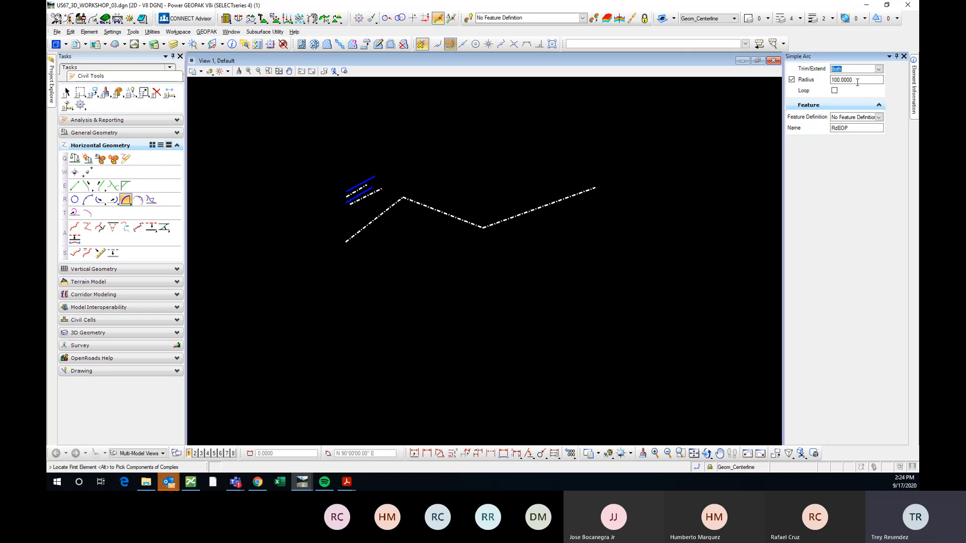
pyautogui.doubleClick(857, 82)
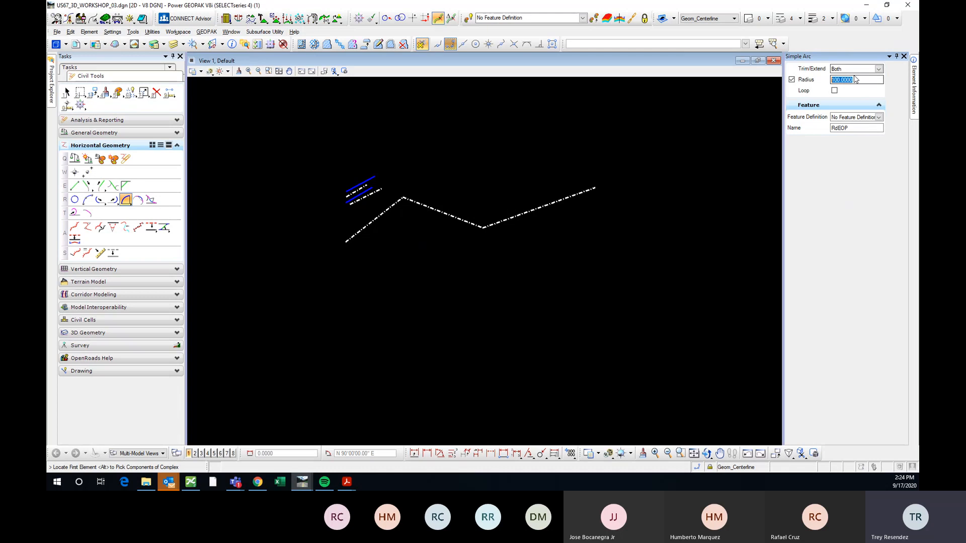
pyautogui.click(880, 118)
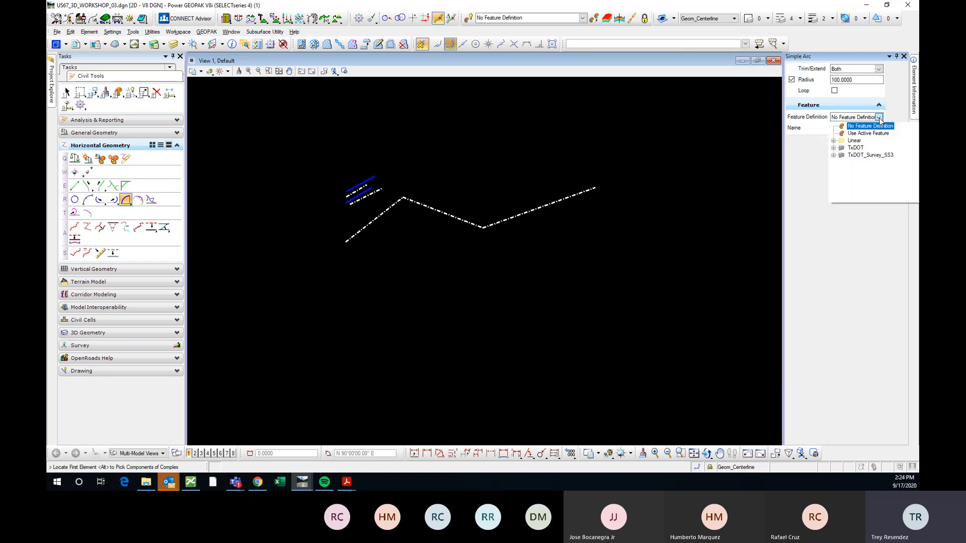
pyautogui.click(833, 141)
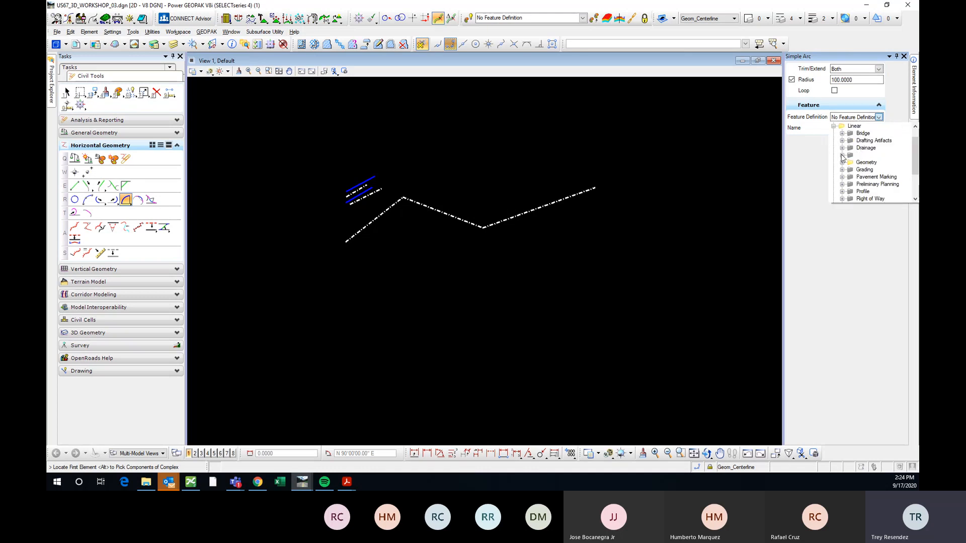
pyautogui.click(843, 168)
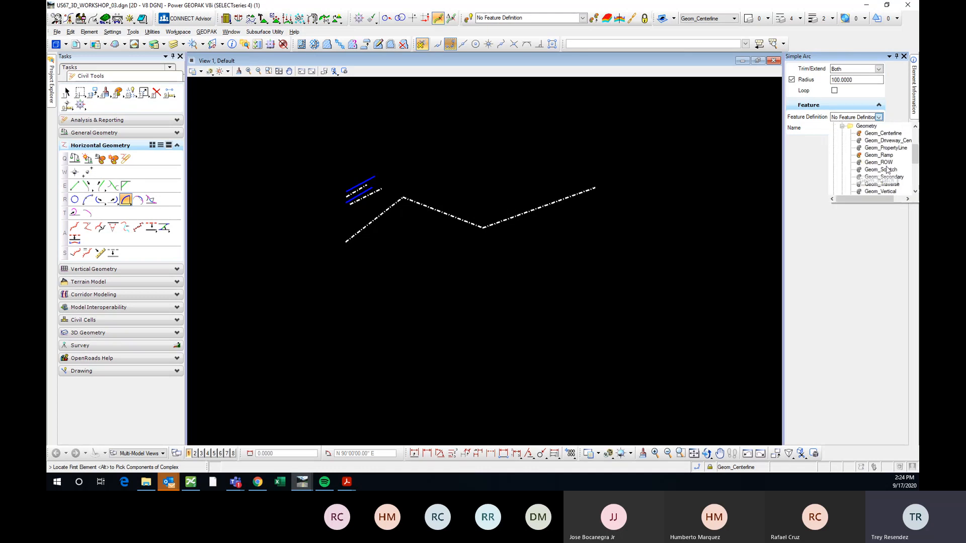
pyautogui.click(884, 133)
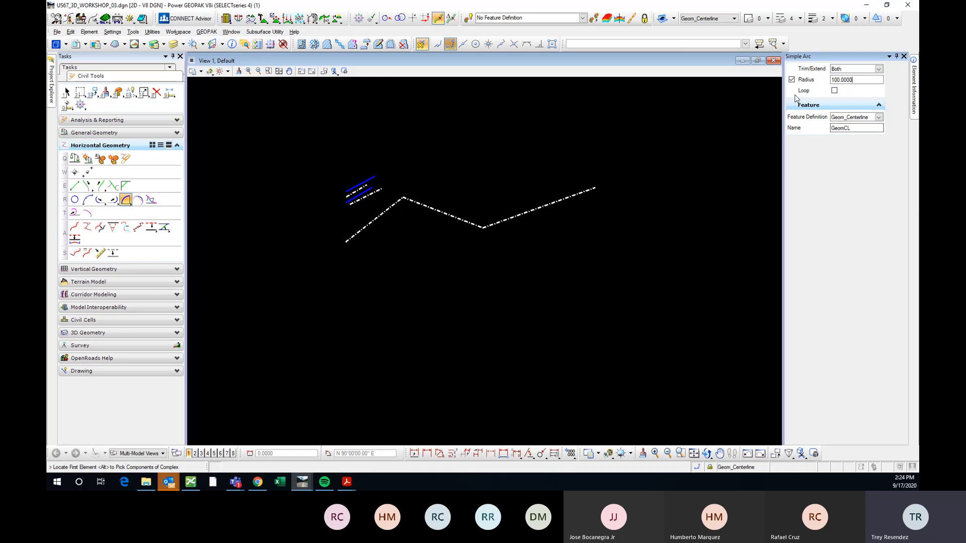
# - Place a simple arc of radius 100 between the first and second centerline tangents, on the inside of their bend
pyautogui.scroll(2, 429, 190)
pyautogui.click(365, 219)
pyautogui.click(395, 208)
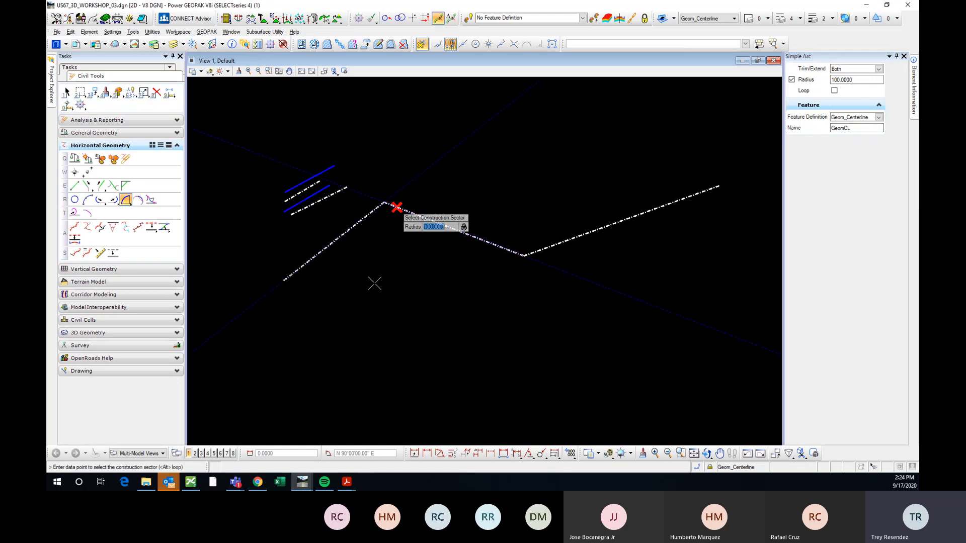
pyautogui.click(396, 293)
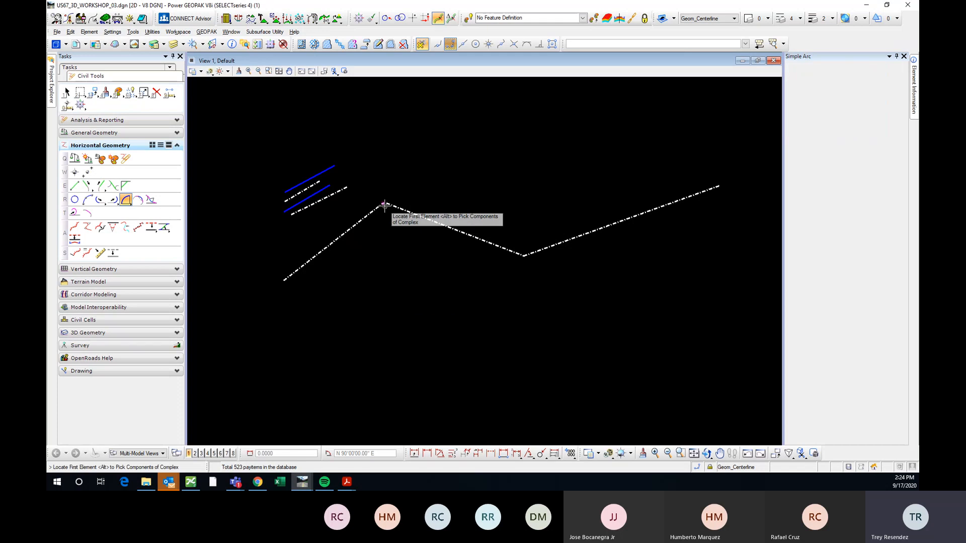
# - Set the radius of the arc between the first two tangents to 1000
pyautogui.press('Escape')
pyautogui.scroll(3, 384, 205)
pyautogui.click(384, 194)
pyautogui.scroll(-3, 392, 215)
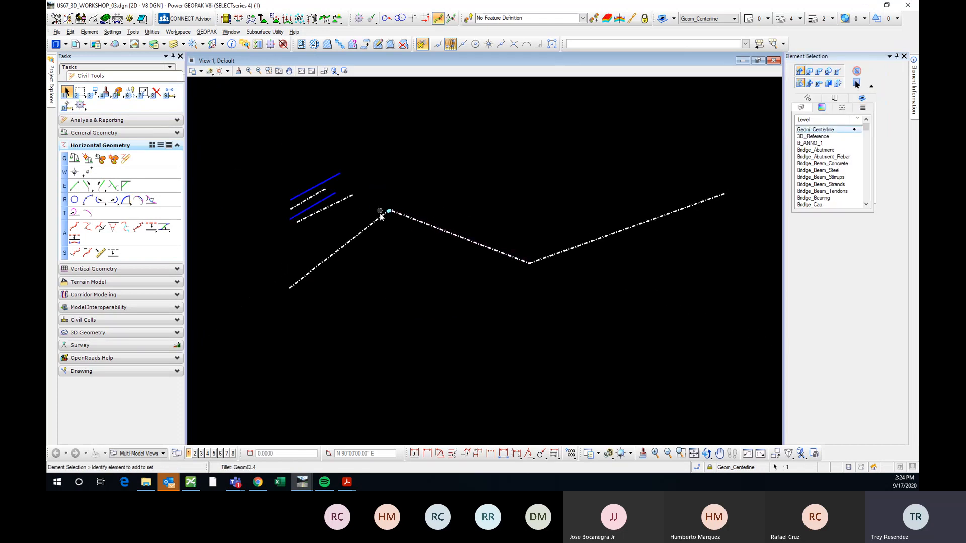
pyautogui.scroll(4, 381, 216)
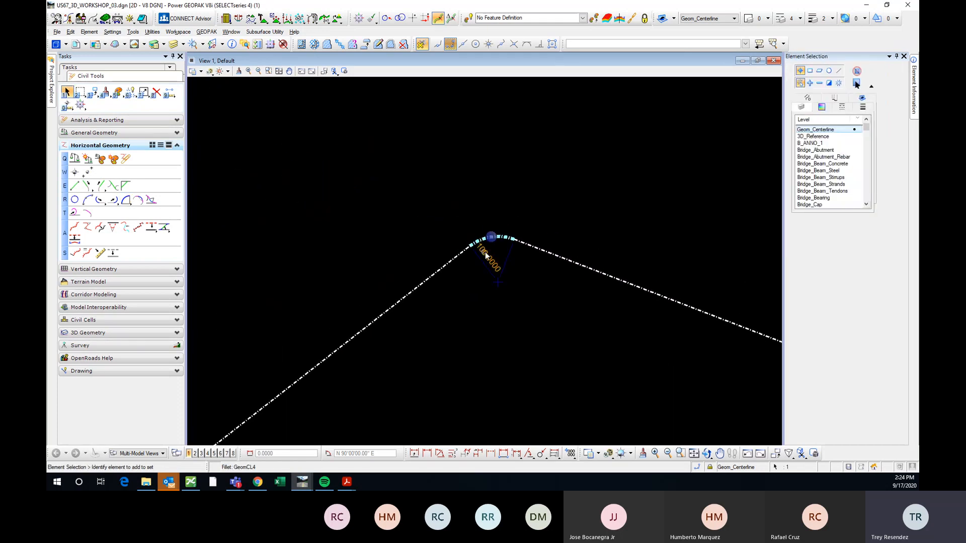
pyautogui.click(485, 252)
pyautogui.write('1000')
pyautogui.press('Return')
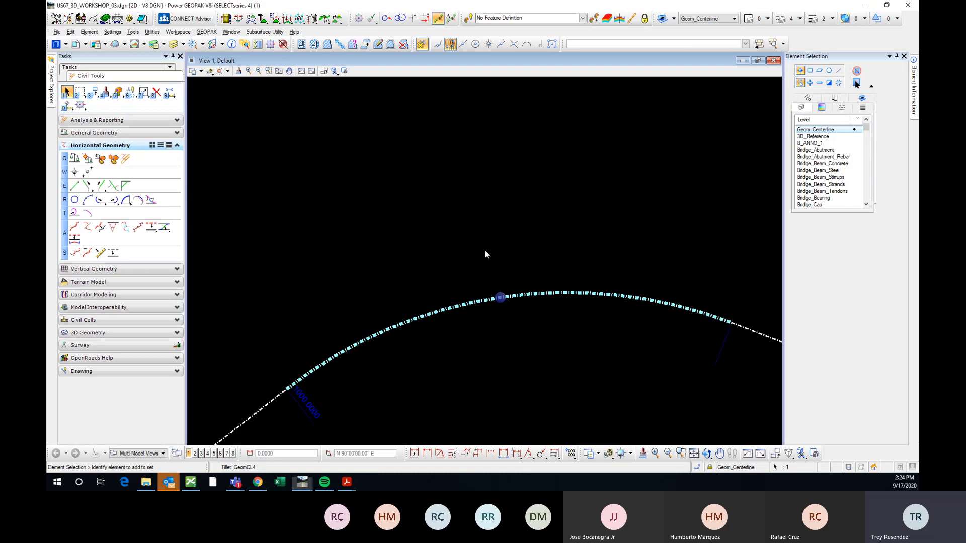
pyautogui.scroll(-3, 490, 222)
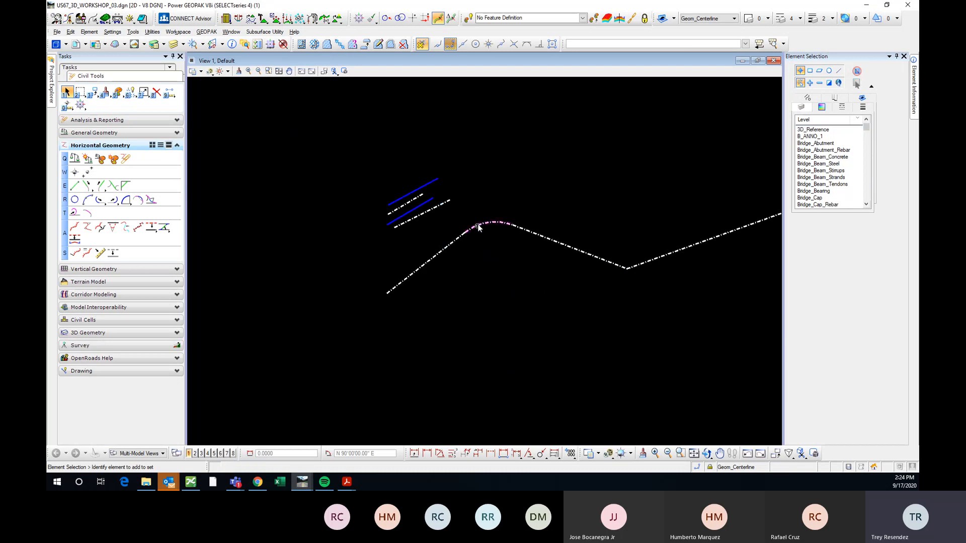
# - Set the radius of the arc between the first two tangents to 1500
pyautogui.click(481, 240)
pyautogui.write('1500')
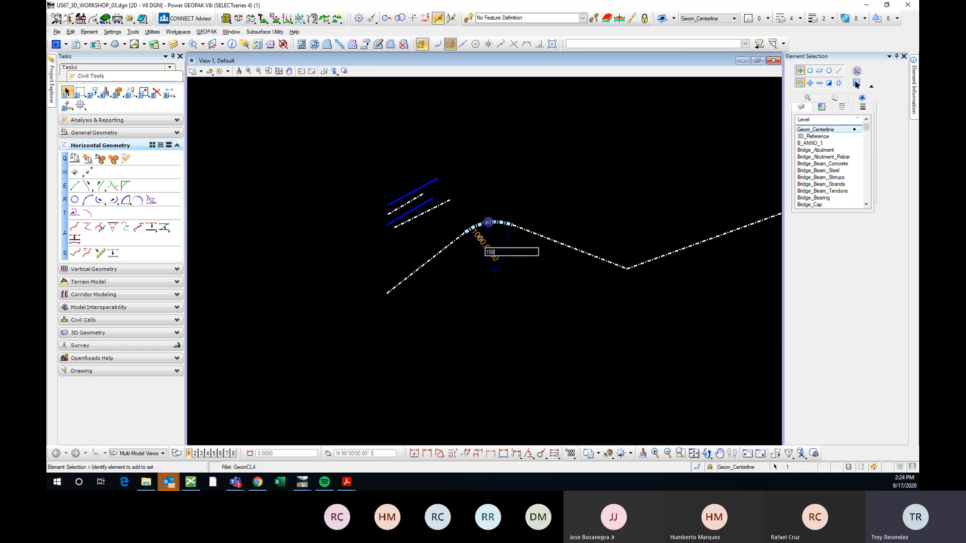
pyautogui.press('Return')
pyautogui.moveTo(580, 203); pyautogui.dragTo(470, 222, button='middle')
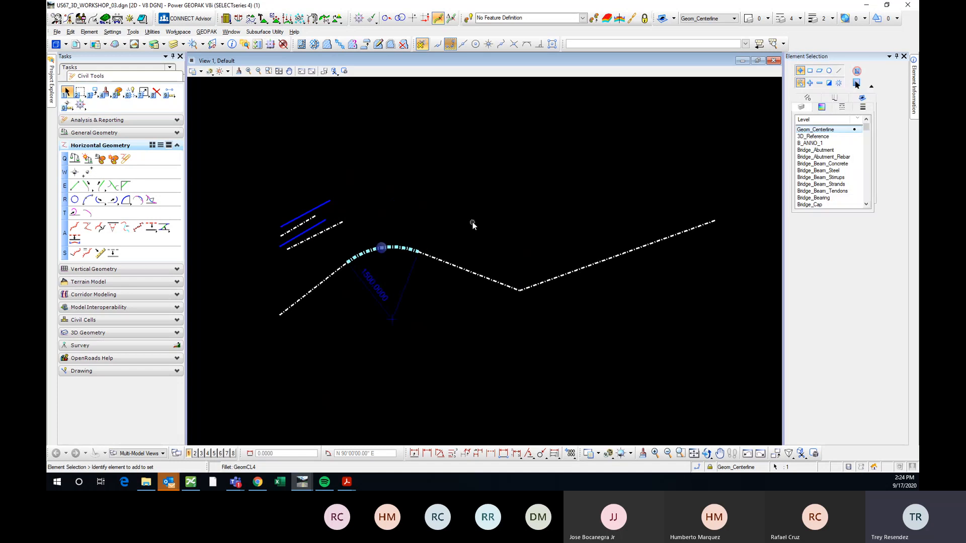
# - Examine the bearings, lengths and full extents of the first two centerline tangents, and preview moving their shared end point
pyautogui.click(472, 219)
pyautogui.click(328, 280)
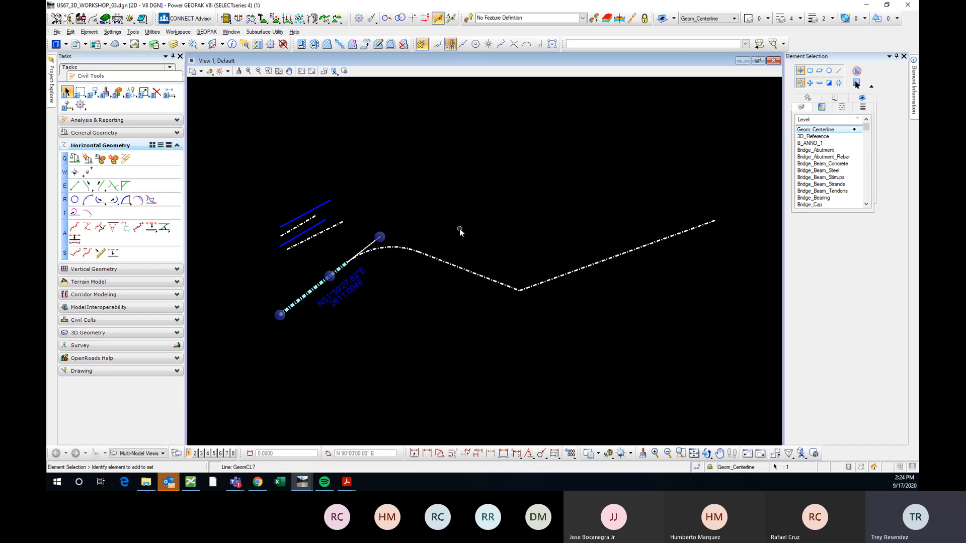
pyautogui.click(463, 271)
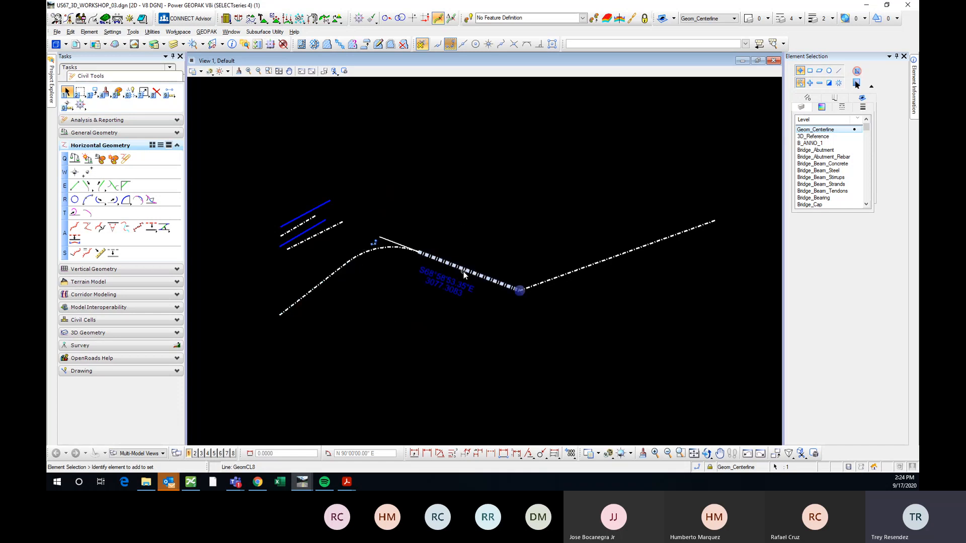
pyautogui.click(323, 284)
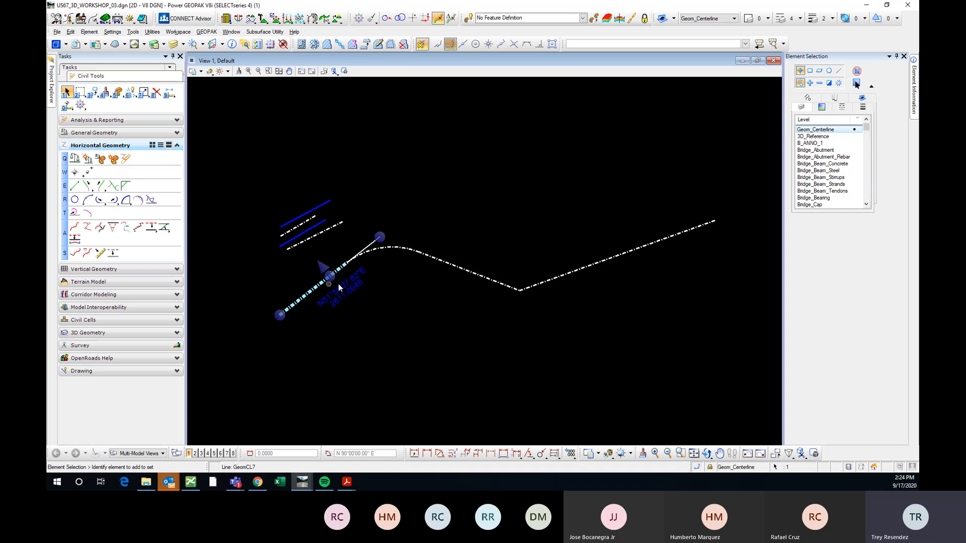
pyautogui.click(438, 262)
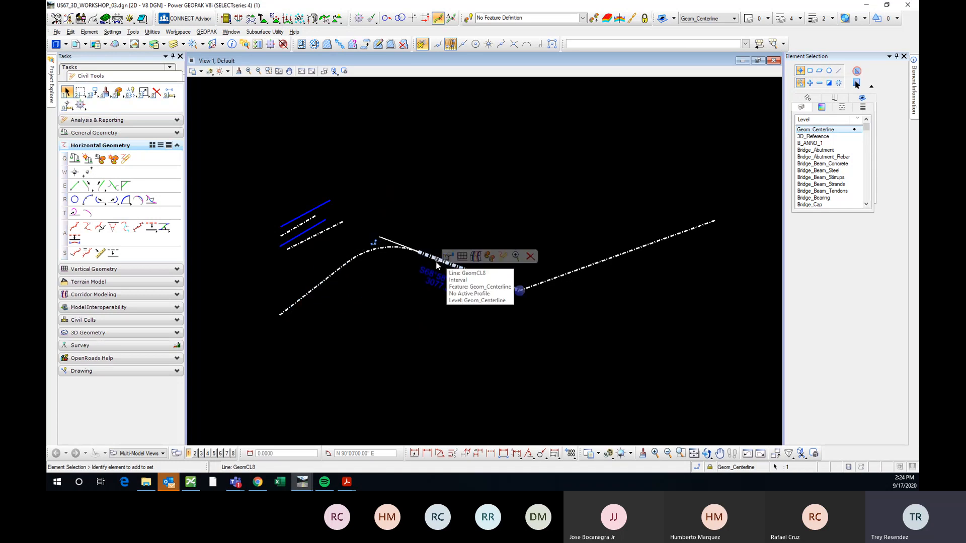
pyautogui.click(318, 286)
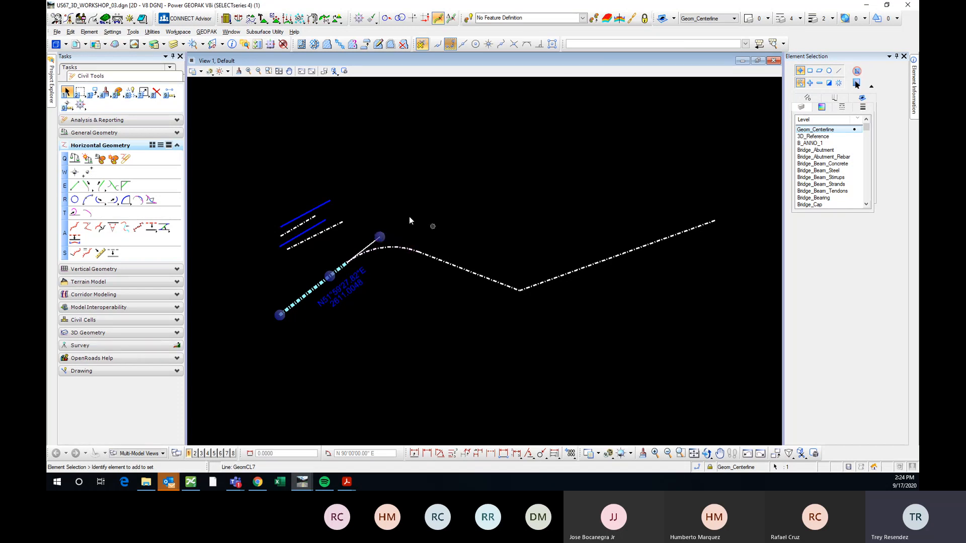
pyautogui.moveTo(399, 284)
pyautogui.mouseDown(button='middle')
pyautogui.moveTo(471, 277)
pyautogui.moveTo(443, 276)
pyautogui.mouseUp(button='middle')
pyautogui.scroll(1, 422, 233)
pyautogui.scroll(-1, 422, 233)
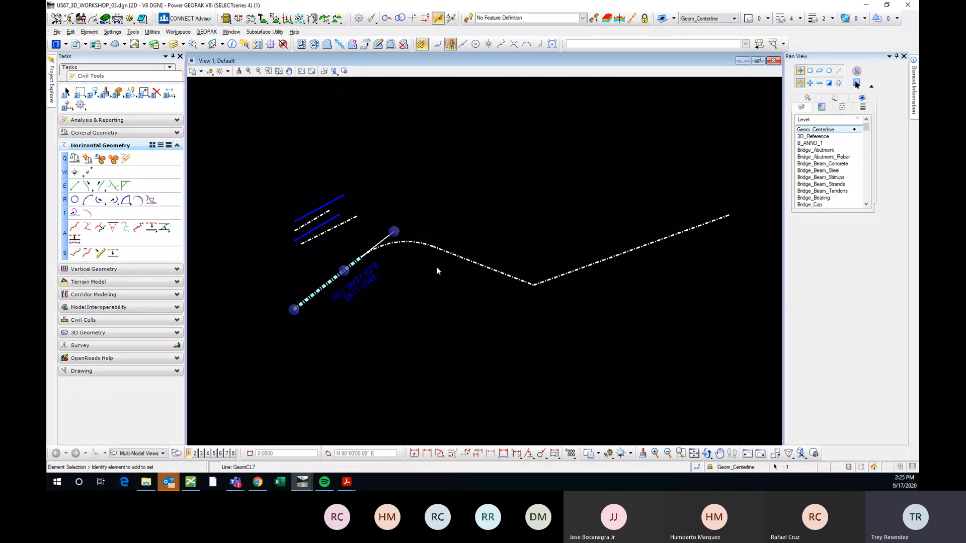
pyautogui.click(395, 231)
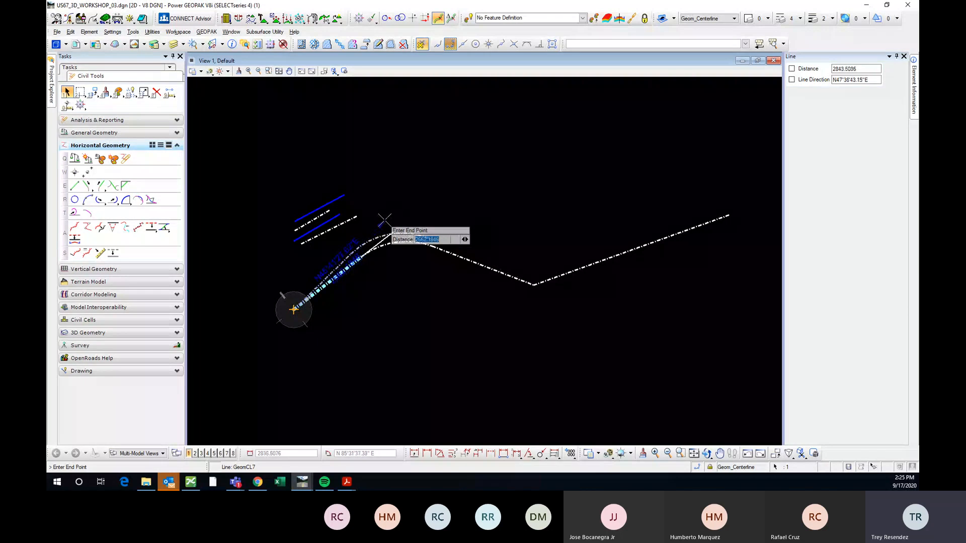
pyautogui.rightClick(385, 220)
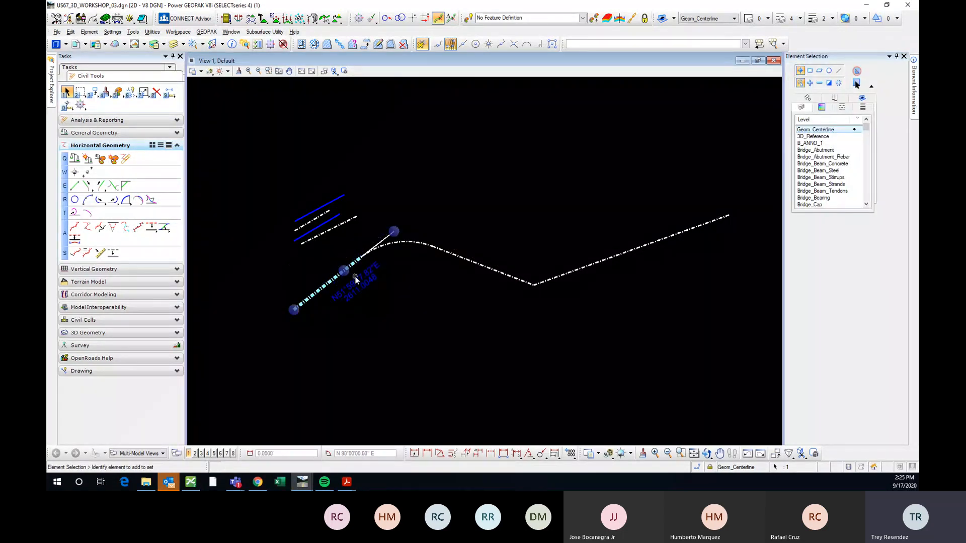
pyautogui.click(446, 257)
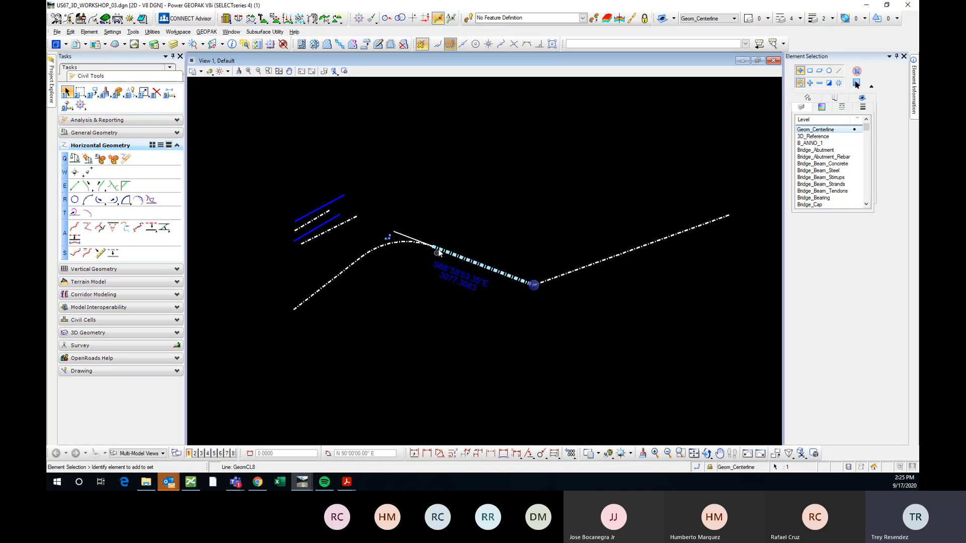
pyautogui.click(341, 274)
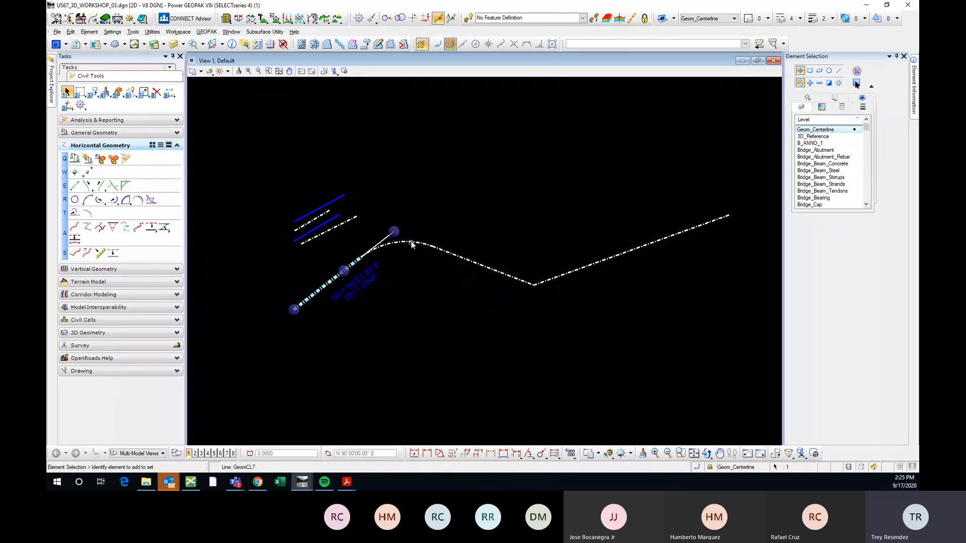
# - Move the first tangent's upper end point inward so the line is about 2314 long at about N57°45'E
pyautogui.scroll(2, 412, 241)
pyautogui.click(388, 226)
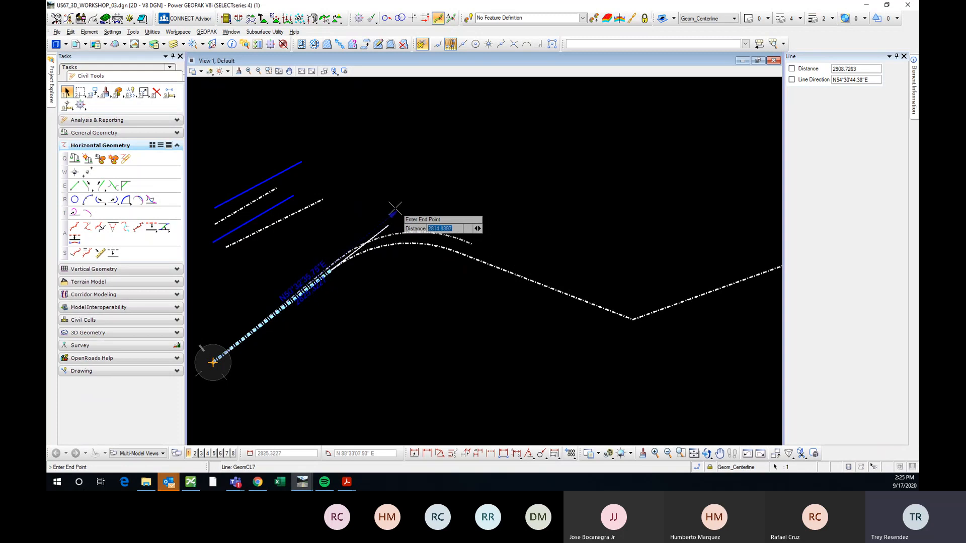
pyautogui.click(380, 259)
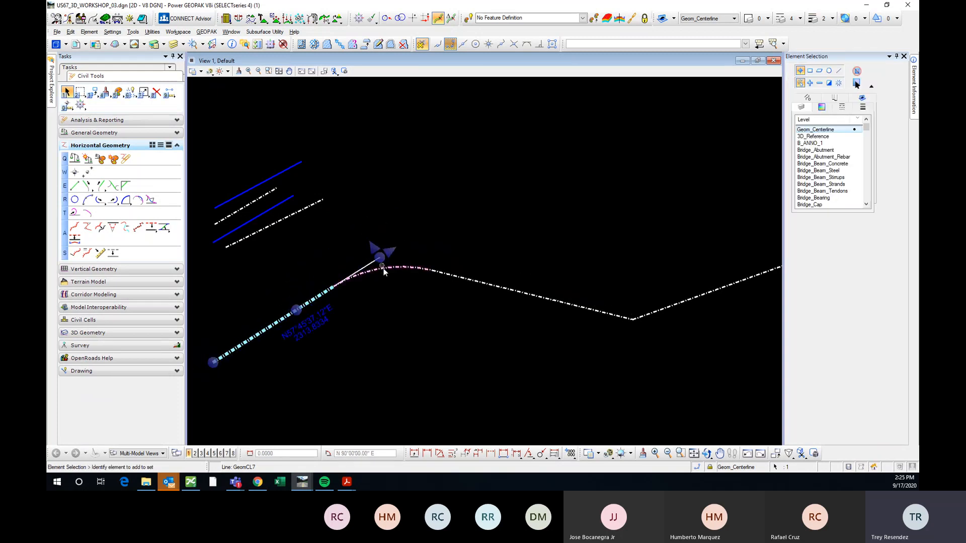
# - Set the radius of the arc between the first two tangents to 2000
pyautogui.click(384, 269)
pyautogui.click(374, 334)
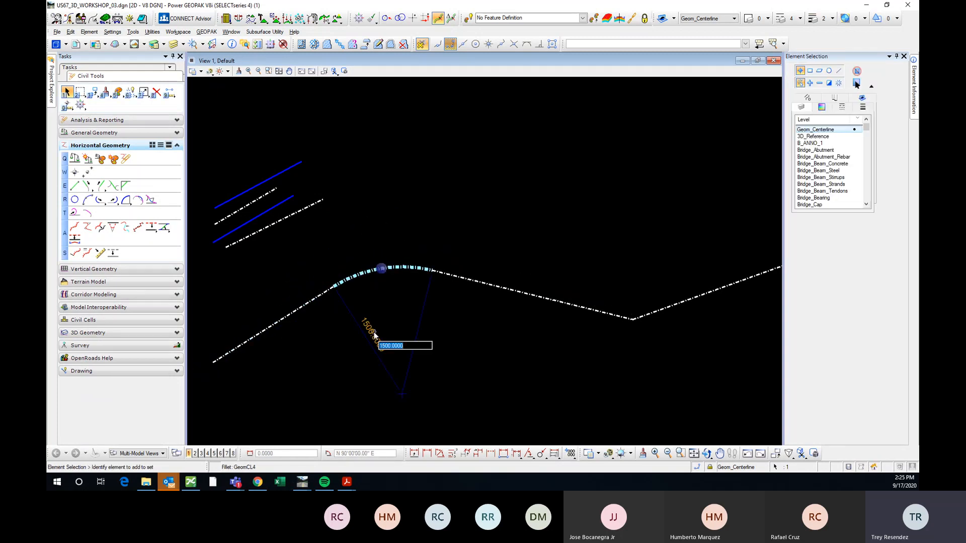
pyautogui.write('2000')
pyautogui.press('Return')
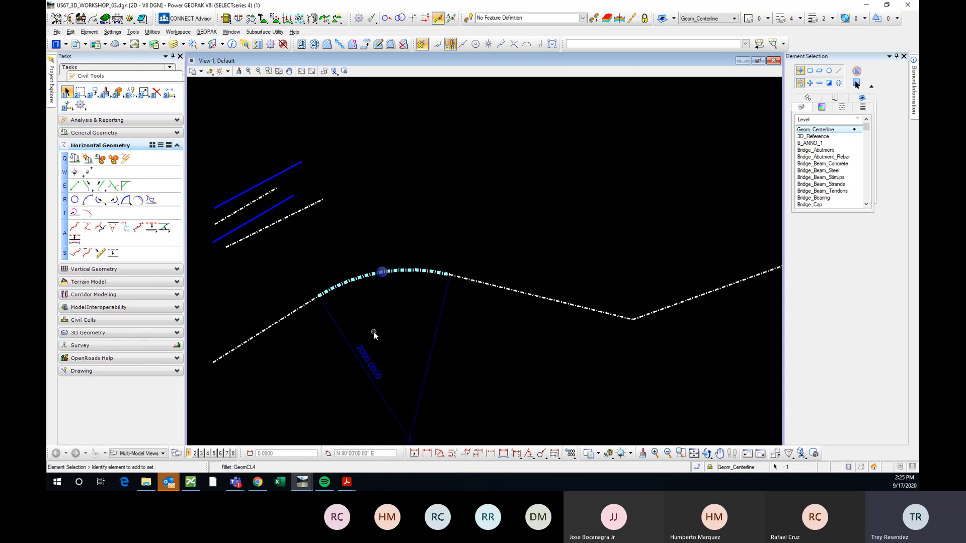
pyautogui.scroll(-1, 382, 315)
pyautogui.scroll(1, 399, 247)
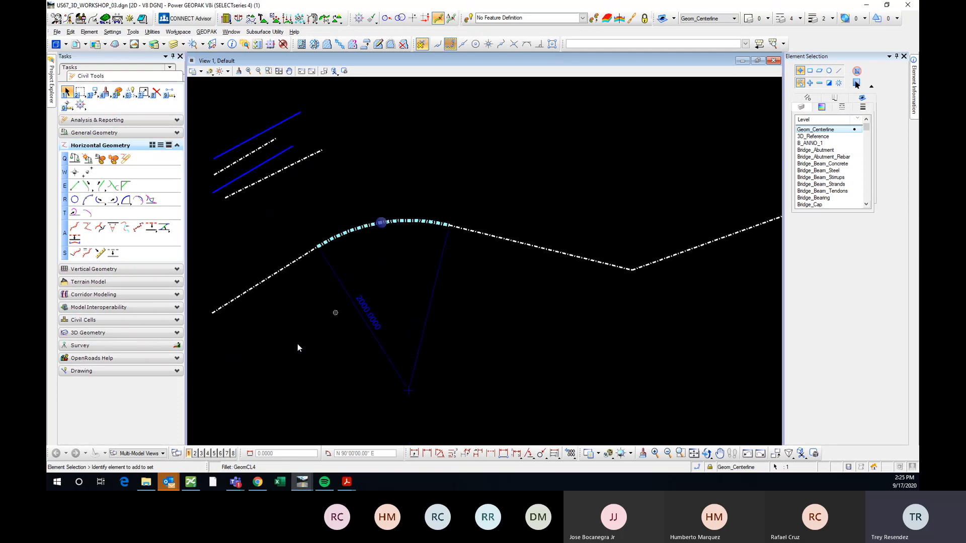
# - Change the first tangent's bearing to N60°45'37.12"E by editing only its degrees value
pyautogui.click(273, 275)
pyautogui.click(297, 279)
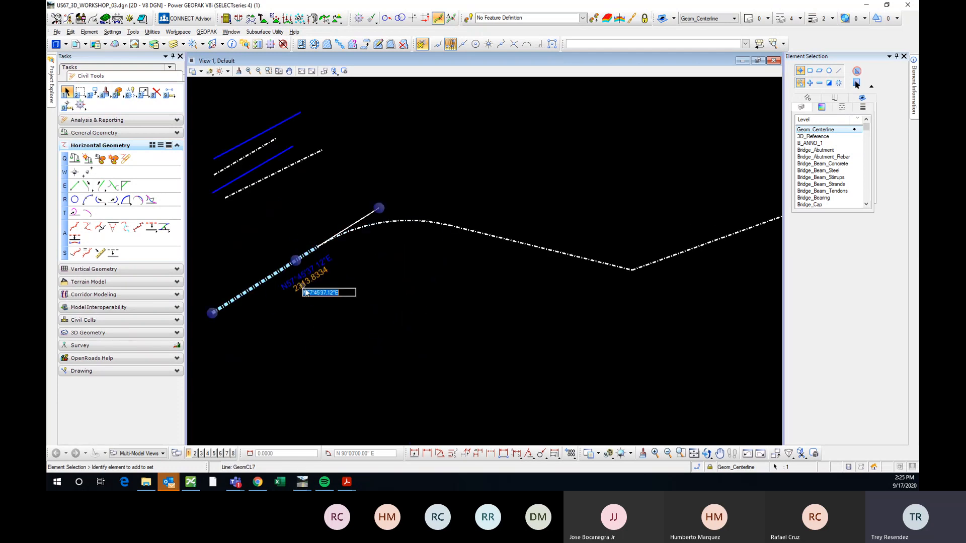
pyautogui.click(313, 292)
pyautogui.press('BackSpace')
pyautogui.press('BackSpace')
pyautogui.write('60')
pyautogui.press('Return')
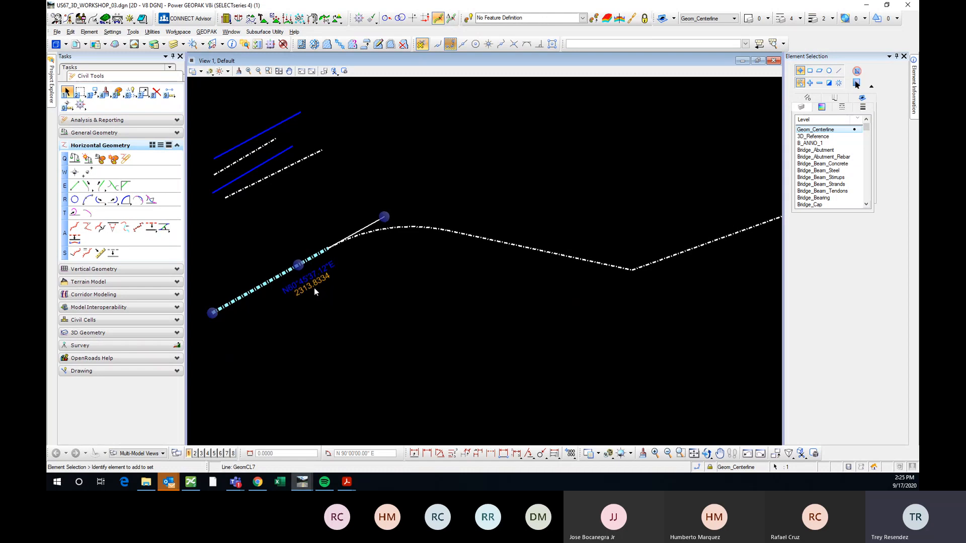
# - Set the first tangent's length to 2200 and clear the selection
pyautogui.click(313, 293)
pyautogui.write('22')
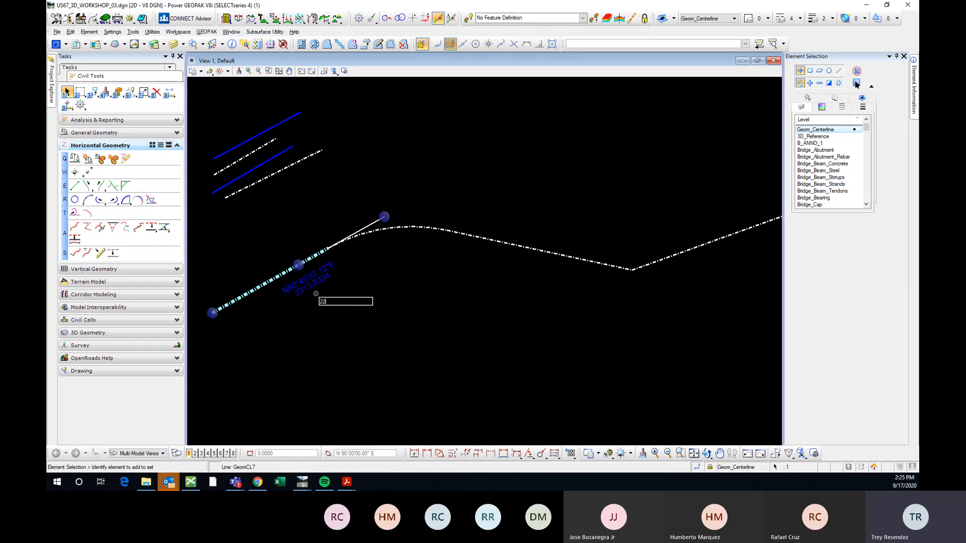
pyautogui.write('00')
pyautogui.press('Return')
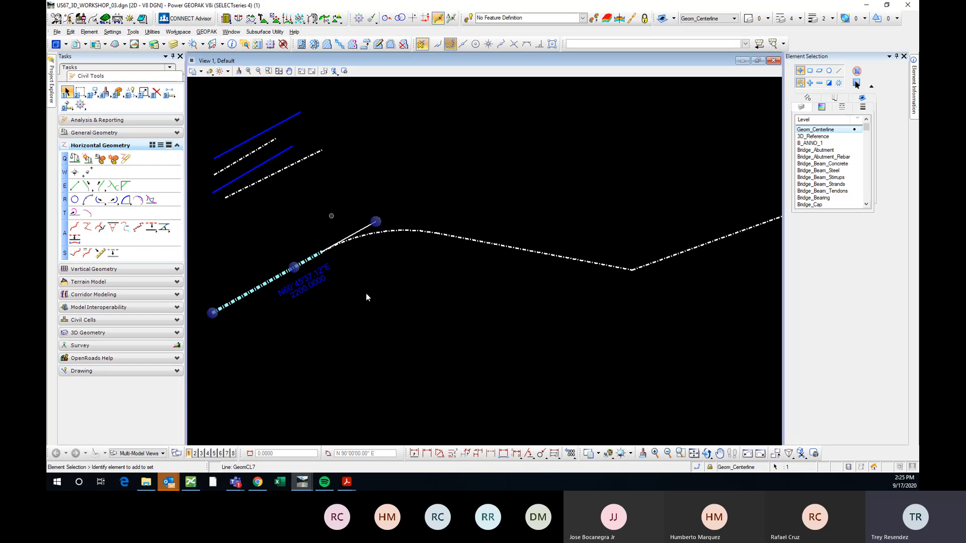
pyautogui.click(484, 267)
pyautogui.scroll(-2, 484, 267)
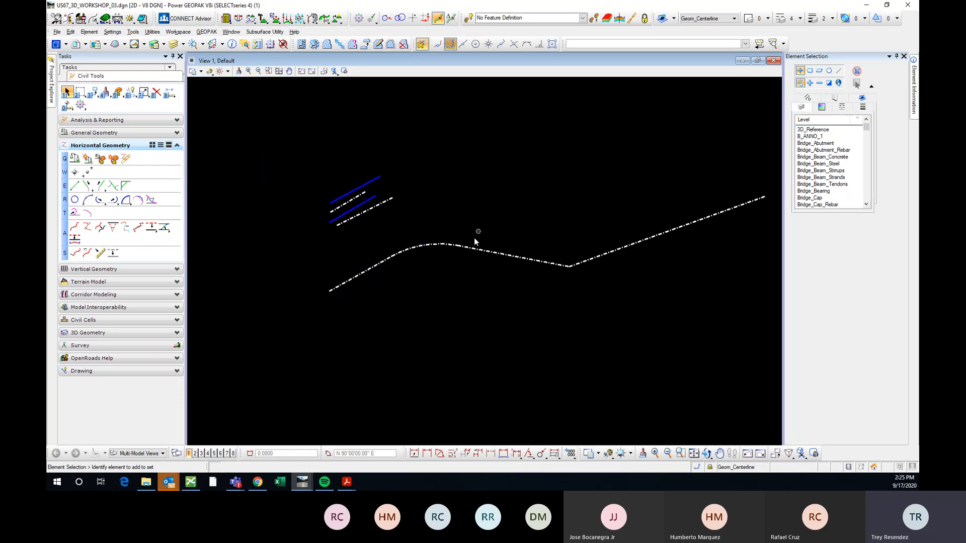
# - Move the first tangent's upper end point upward so the line is about 2348 long at about N50°E
pyautogui.click(368, 271)
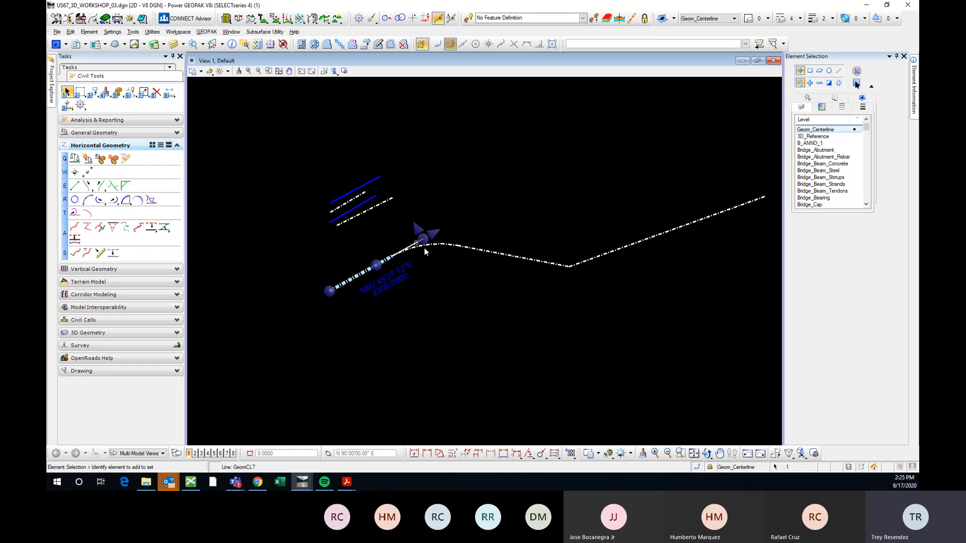
pyautogui.scroll(2, 425, 248)
pyautogui.click(498, 244)
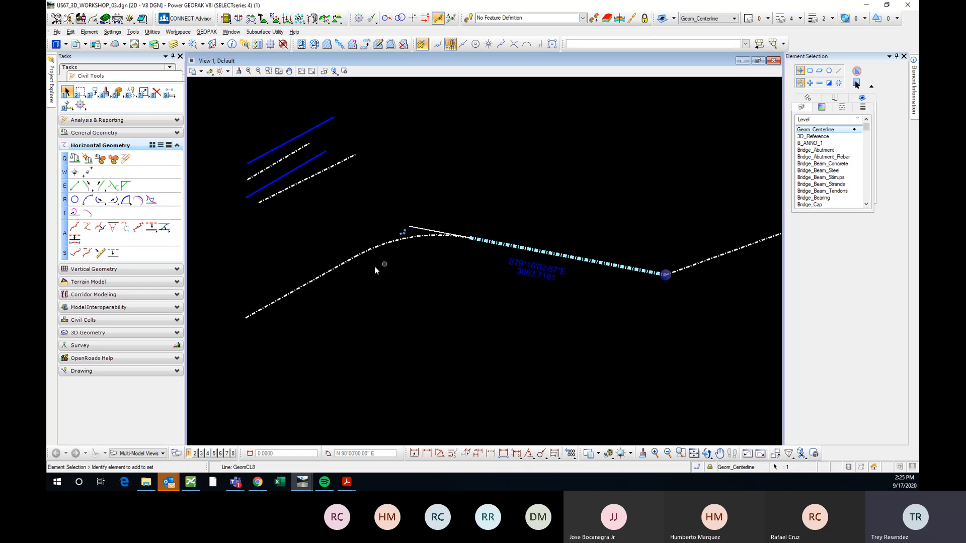
pyautogui.click(326, 278)
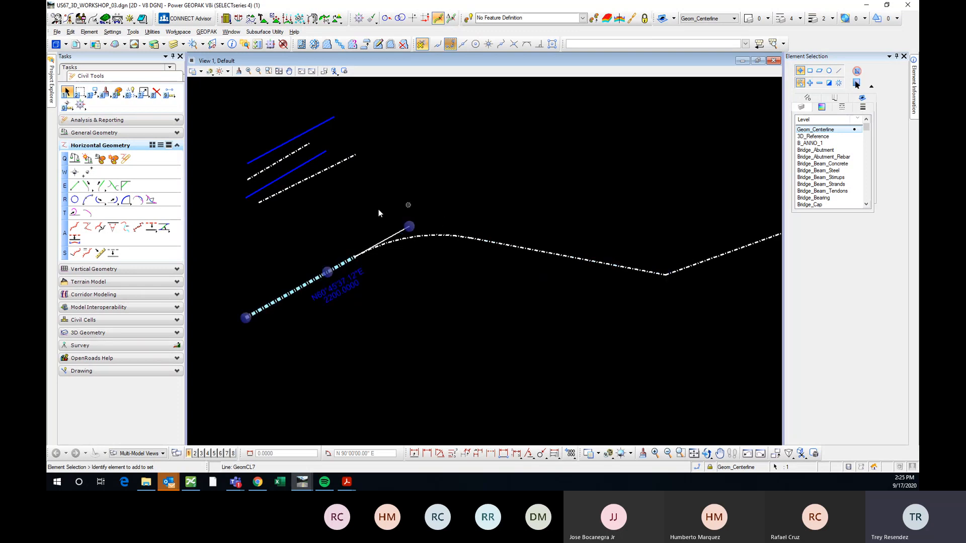
pyautogui.click(411, 227)
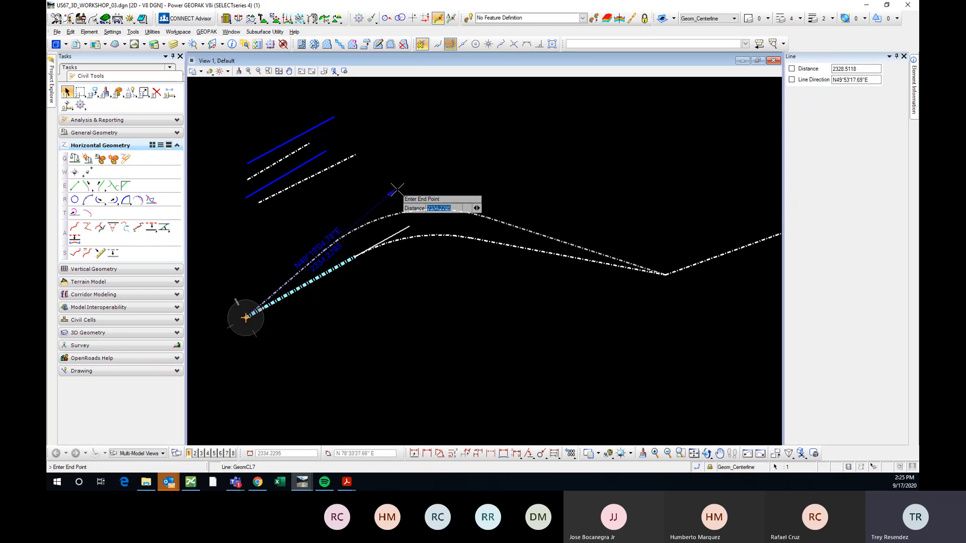
pyautogui.click(397, 190)
pyautogui.moveTo(470, 233); pyautogui.dragTo(507, 257, button='middle')
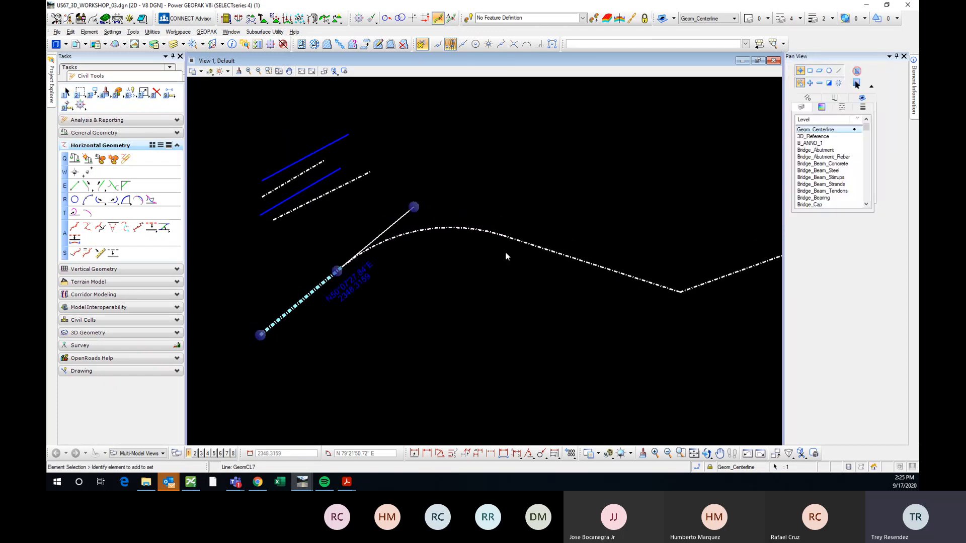
# - Add a simple arc with radius 1000 between the second and third tangents, trimming both, with the Geom_Centerline feature definition
pyautogui.moveTo(404, 201)
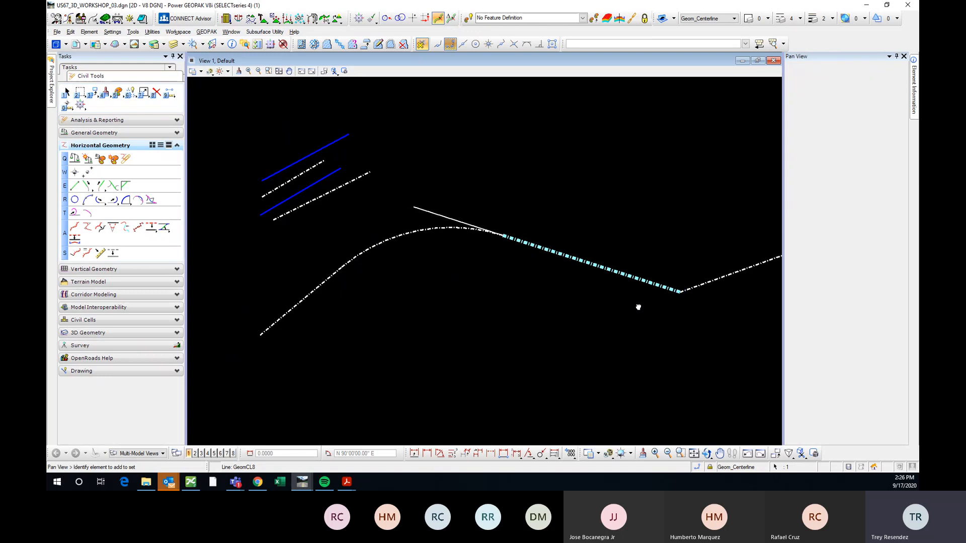
pyautogui.moveTo(639, 306); pyautogui.dragTo(580, 272, button='middle')
pyautogui.moveTo(677, 262)
pyautogui.mouseDown(button='middle')
pyautogui.moveTo(577, 285)
pyautogui.moveTo(552, 329)
pyautogui.mouseUp(button='middle')
pyautogui.click(577, 285)
pyautogui.scroll(-3, 508, 222)
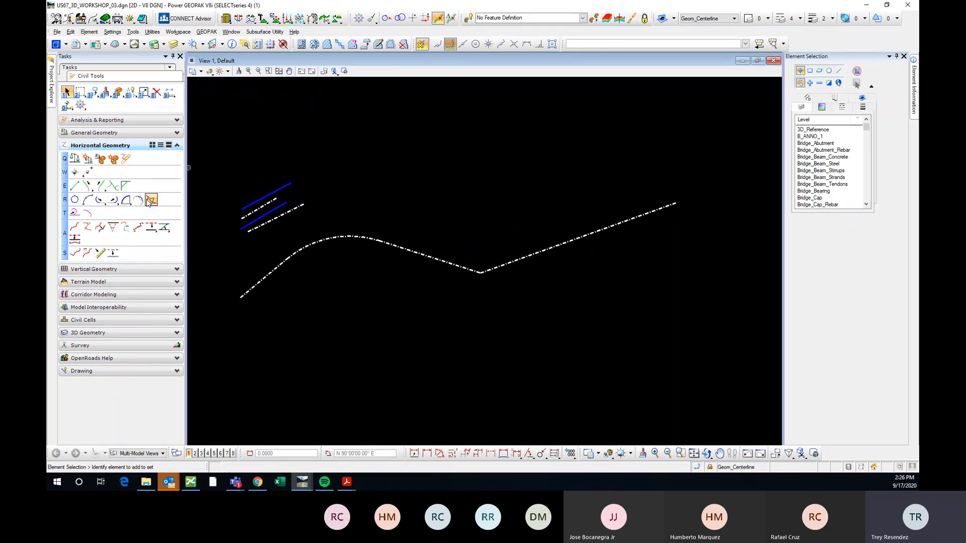
pyautogui.click(126, 200)
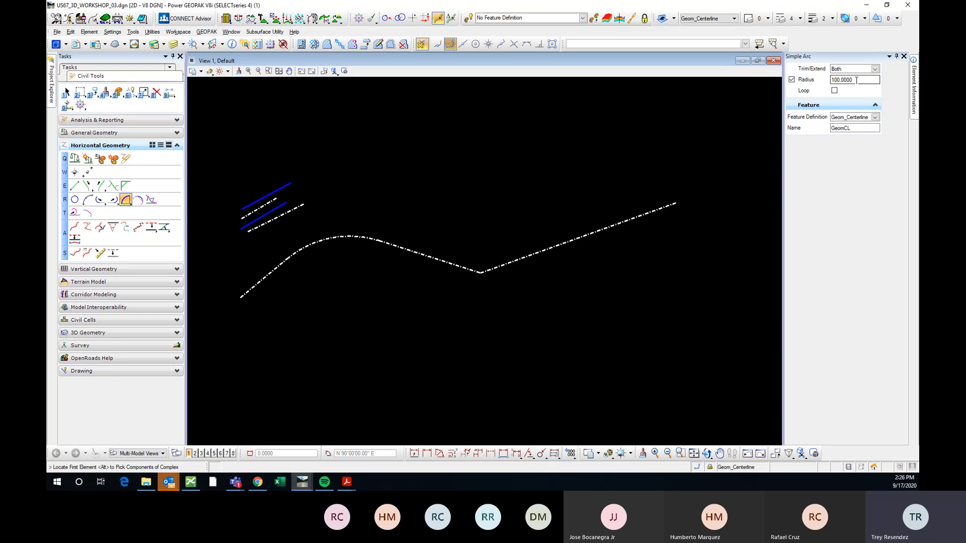
pyautogui.click(857, 80)
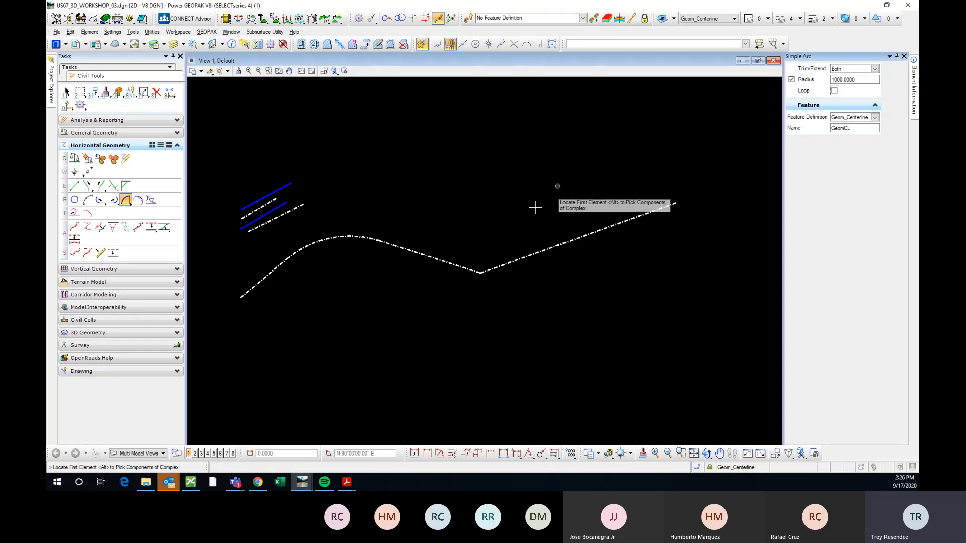
pyautogui.click(459, 265)
pyautogui.click(503, 264)
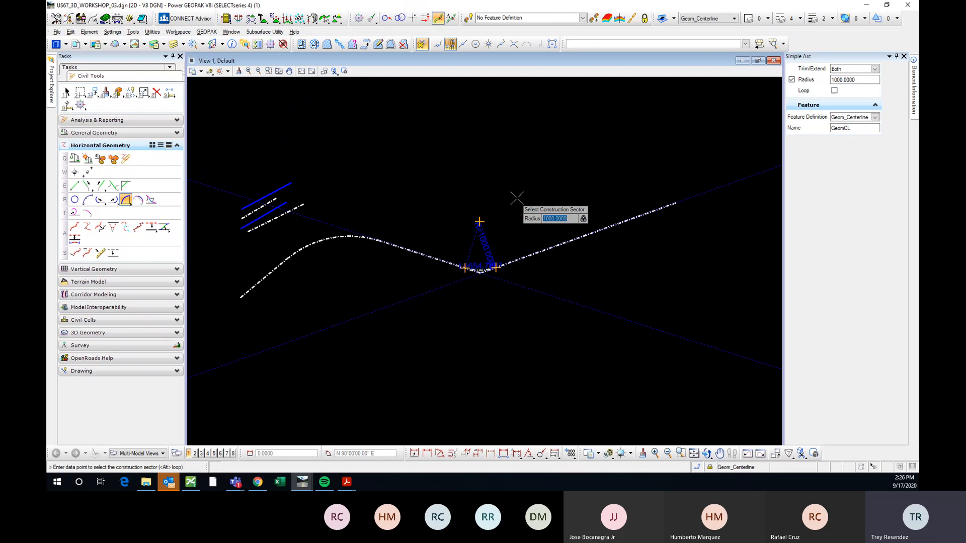
pyautogui.click(534, 177)
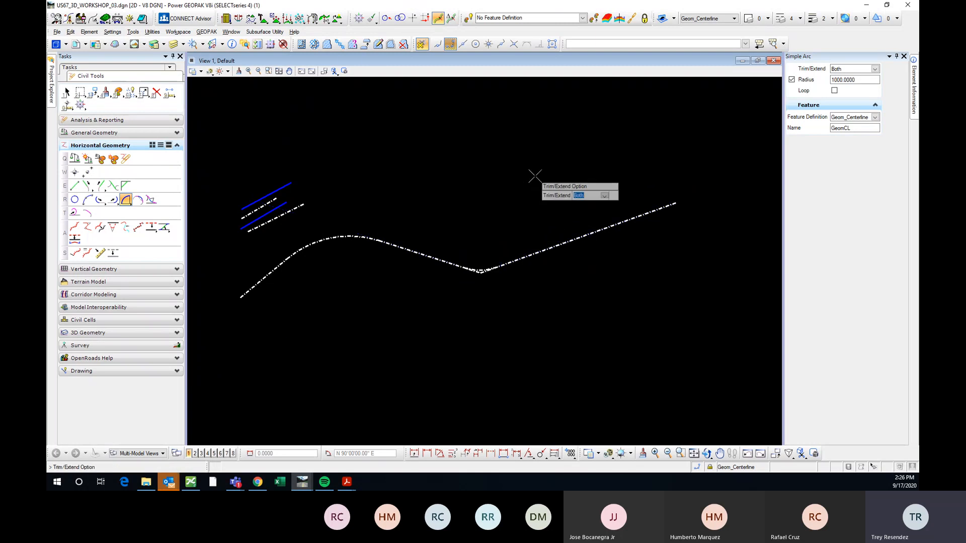
# - Set the radius of the arc between the second and third tangents to 2000
pyautogui.click(484, 271)
pyautogui.click(465, 251)
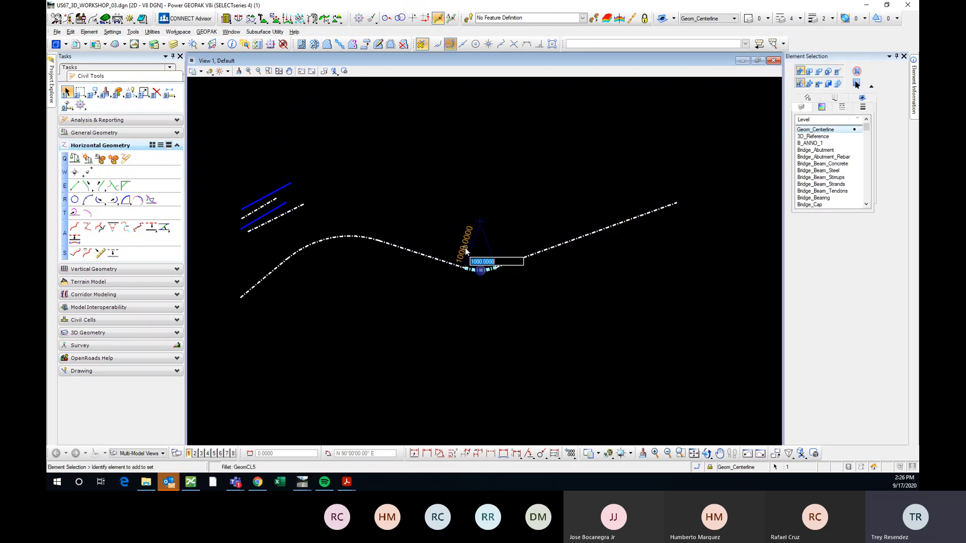
pyautogui.write('2')
pyautogui.press('Return')
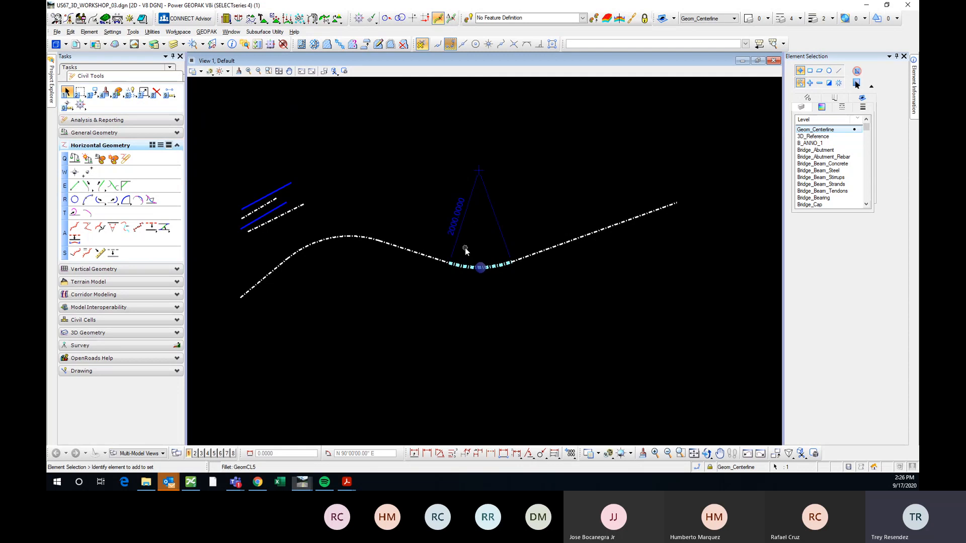
# - Move the third tangent's outer end point up and outward so the line is about 5703 long at about N56°41'E
pyautogui.click(562, 245)
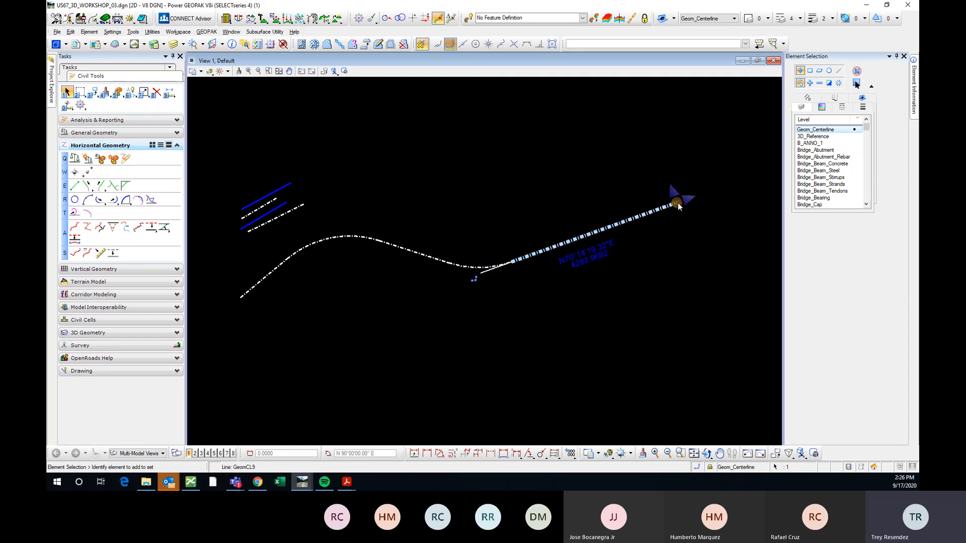
pyautogui.click(676, 204)
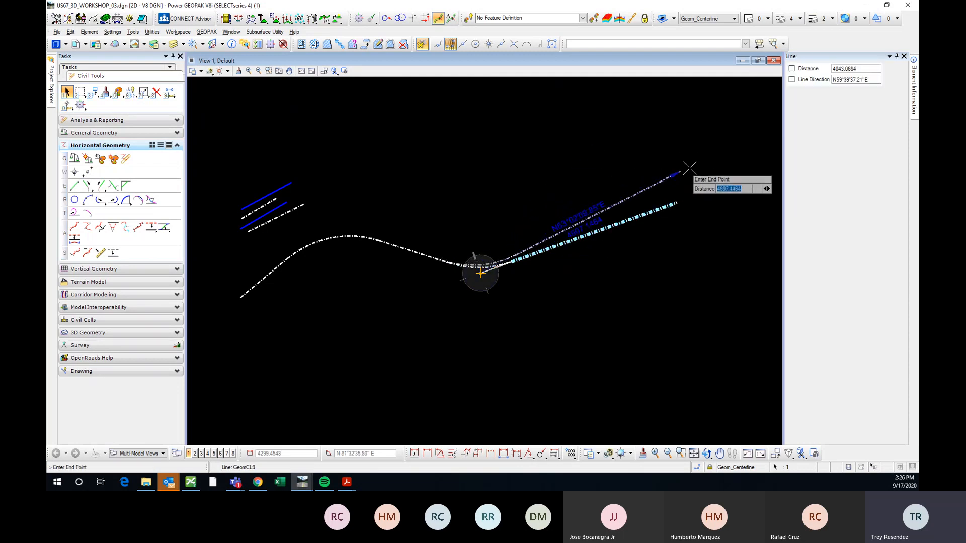
pyautogui.click(715, 119)
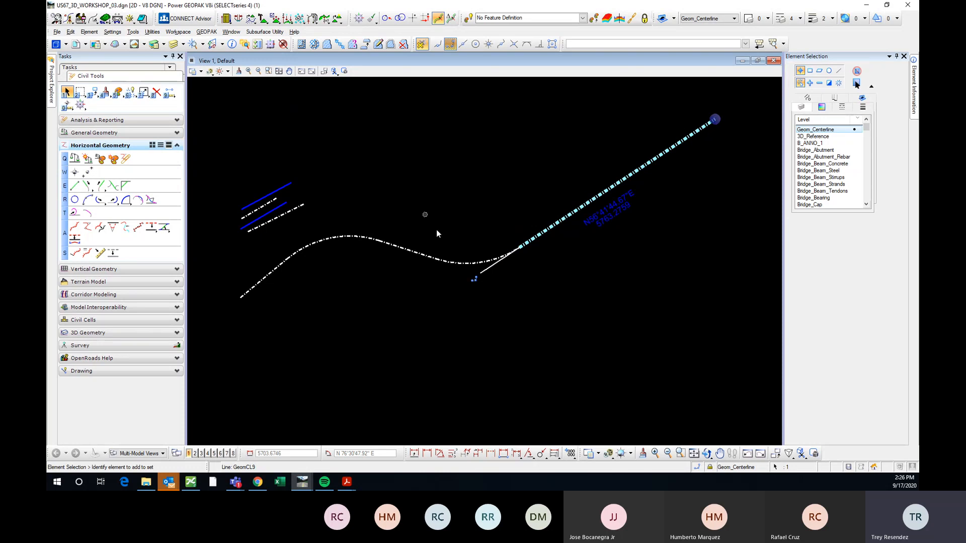
# - Move the shared end point of the second and third tangents outward so the second tangent is about 5006 long at about S77°31'E
pyautogui.moveTo(425, 317); pyautogui.dragTo(527, 337, button='middle')
pyautogui.click(518, 273)
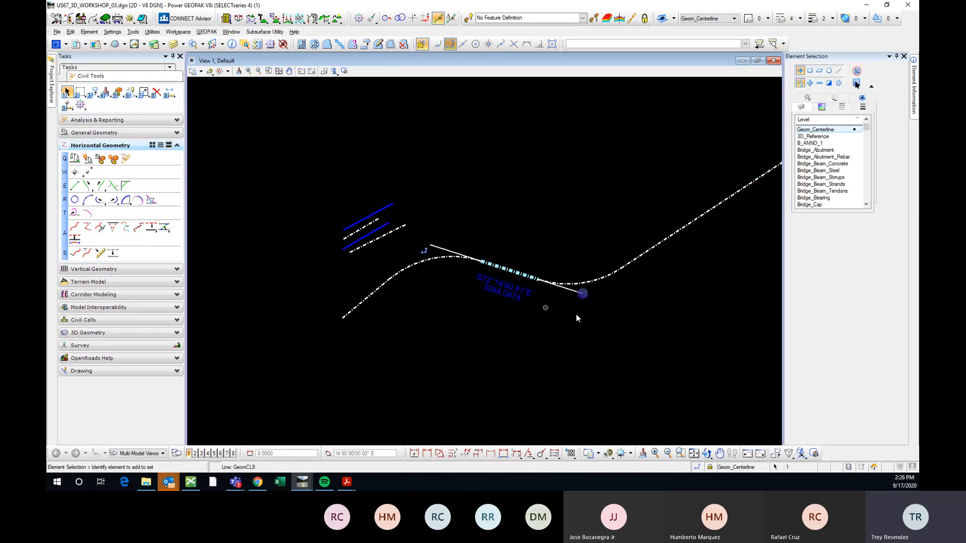
pyautogui.moveTo(577, 318); pyautogui.dragTo(498, 311, button='middle')
pyautogui.click(518, 273)
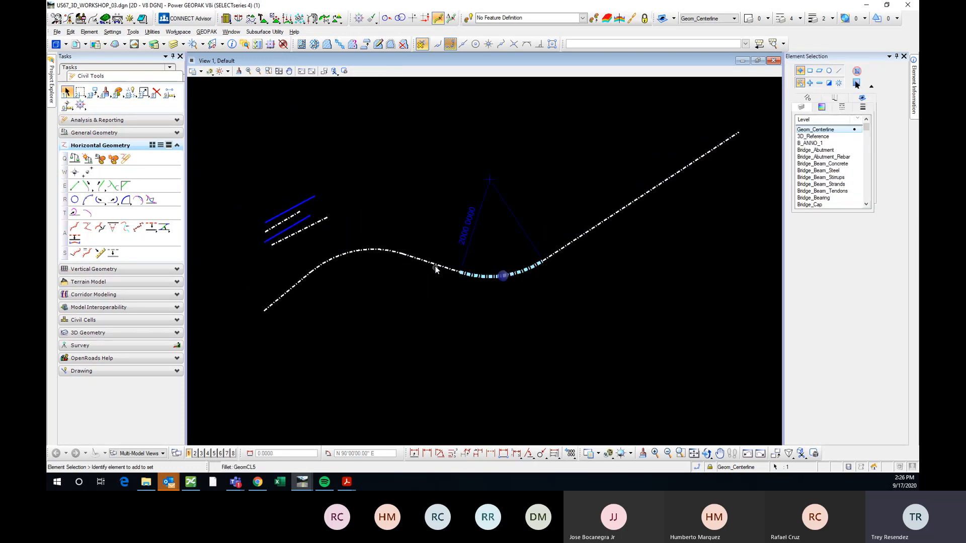
pyautogui.click(568, 237)
pyautogui.click(545, 264)
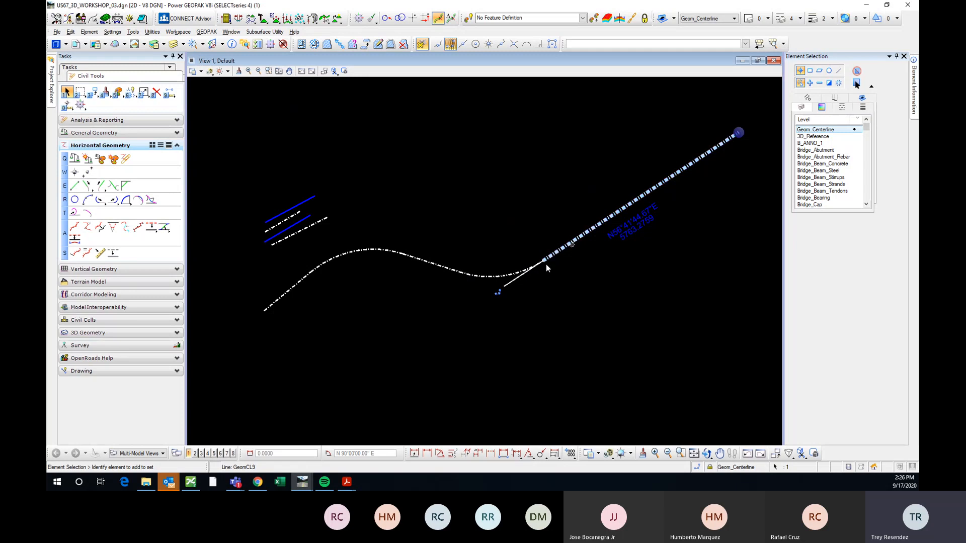
pyautogui.click(446, 266)
pyautogui.click(442, 268)
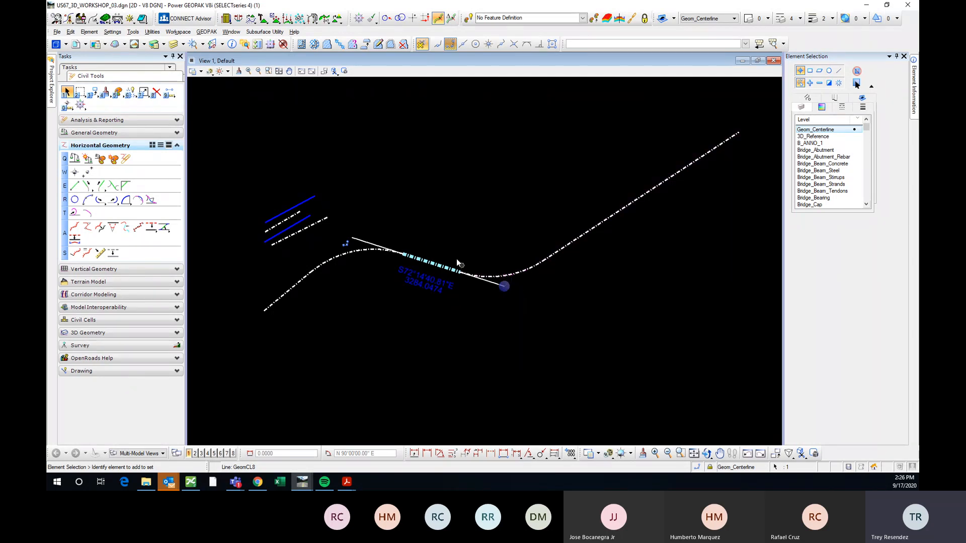
pyautogui.click(504, 291)
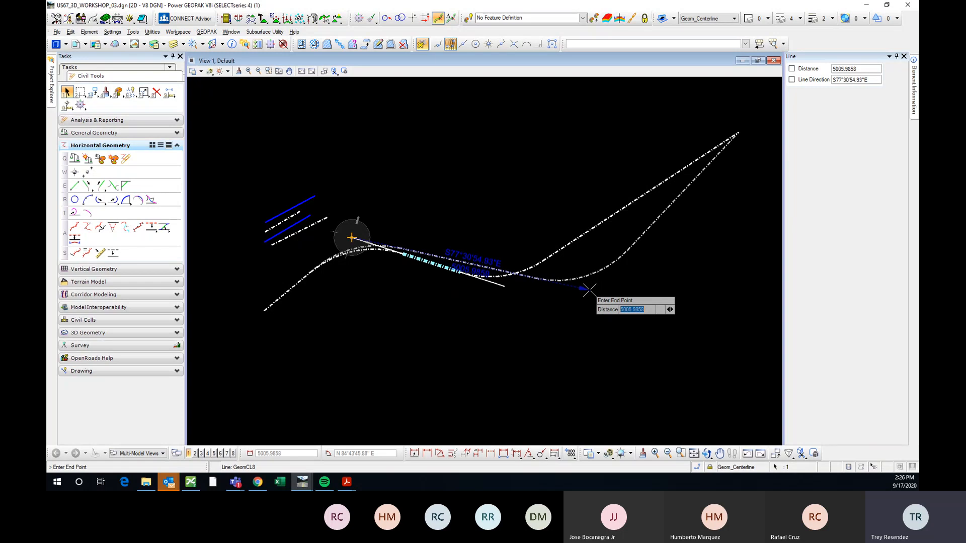
pyautogui.click(590, 291)
pyautogui.moveTo(686, 242); pyautogui.dragTo(618, 259, button='middle')
# - Move the third tangent's outer end point outward so the line is about 5519 long at about N50°37'E
pyautogui.click(600, 226)
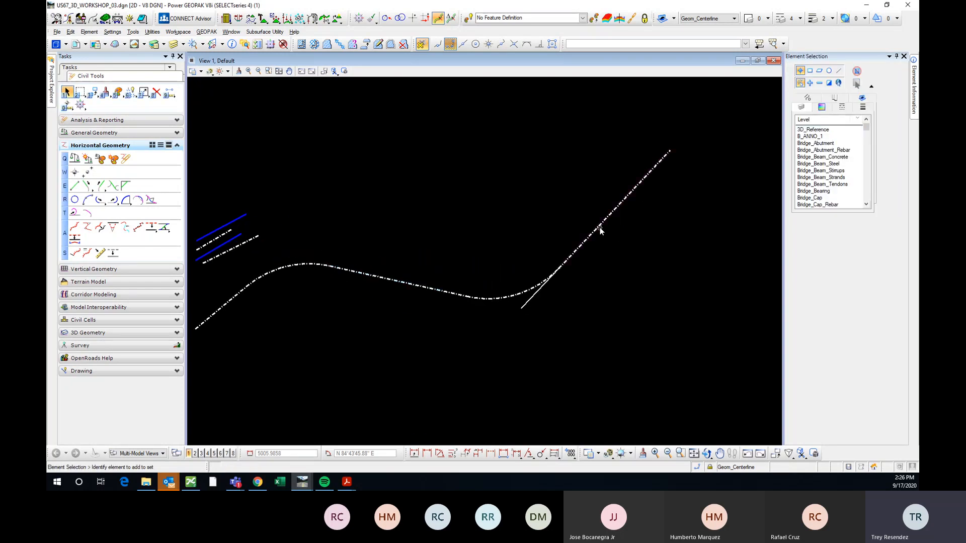
pyautogui.click(670, 150)
pyautogui.click(729, 138)
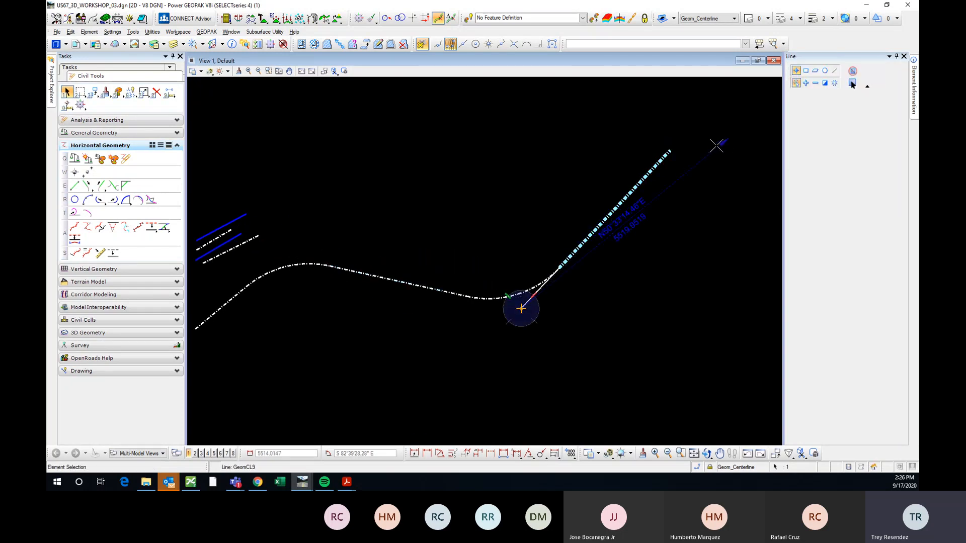
pyautogui.scroll(-1, 373, 289)
pyautogui.moveTo(375, 303); pyautogui.dragTo(447, 259, button='middle')
pyautogui.click(408, 264)
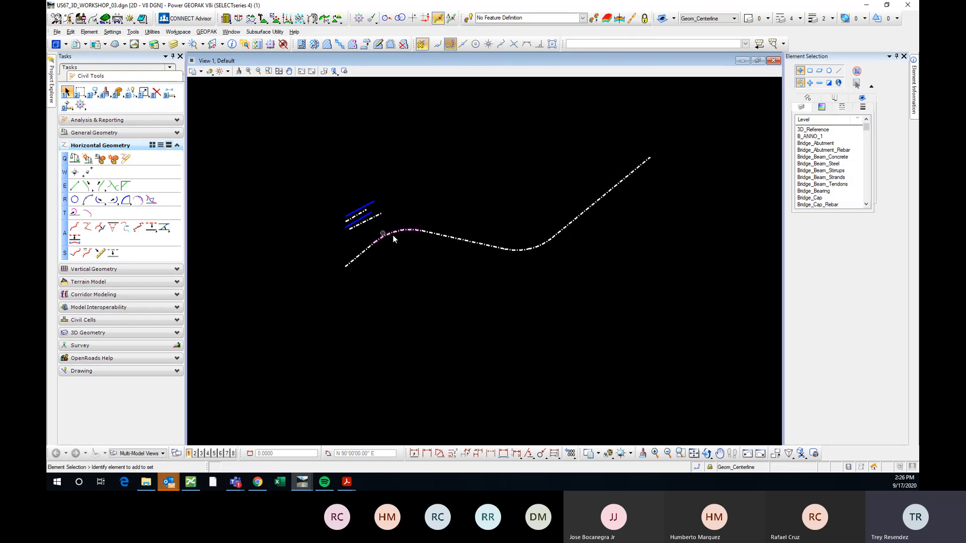
# - Delete the four leftover sample lines above the first tangent
pyautogui.scroll(2, 451, 238)
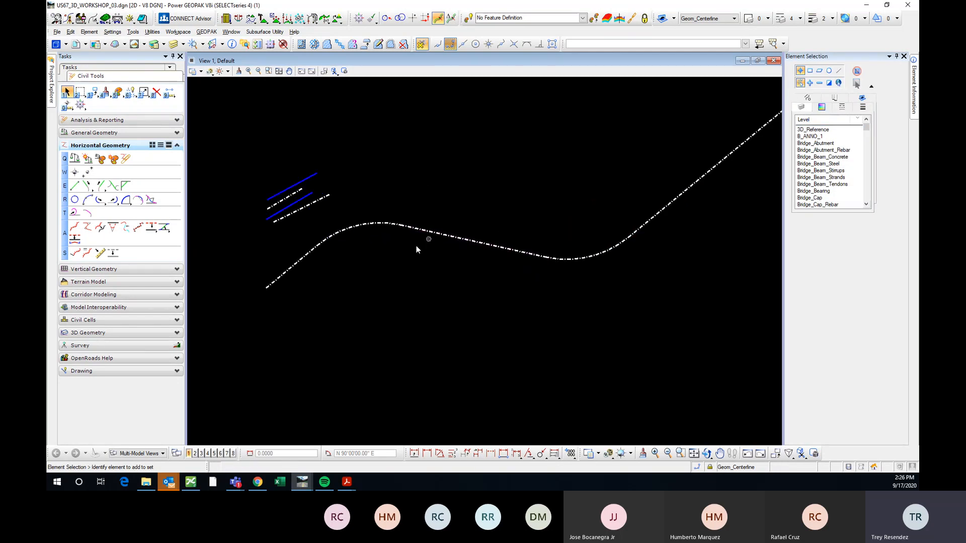
pyautogui.scroll(-2, 417, 248)
pyautogui.scroll(3, 355, 207)
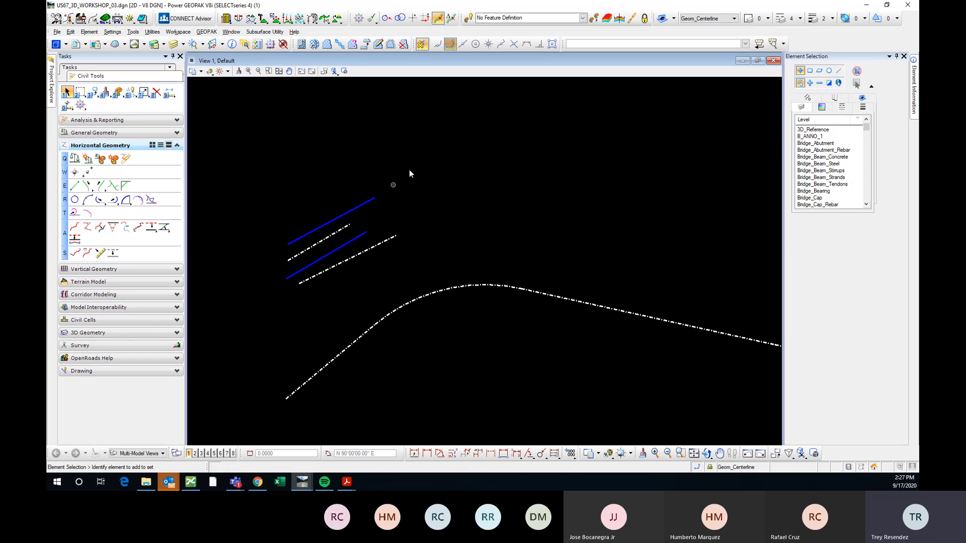
pyautogui.moveTo(415, 161); pyautogui.dragTo(291, 266)
pyautogui.scroll(-2, 346, 171)
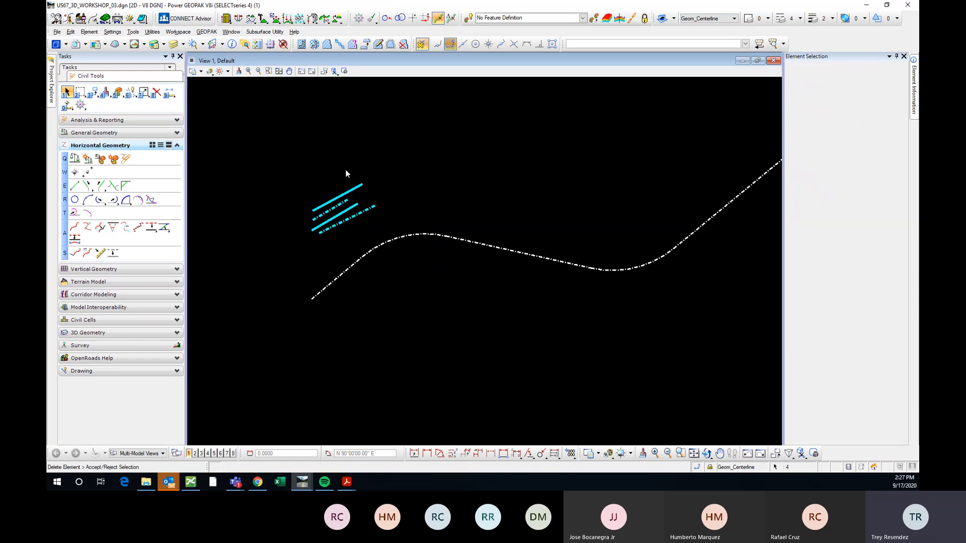
pyautogui.press('Delete')
pyautogui.scroll(-2, 512, 300)
pyautogui.scroll(2, 521, 278)
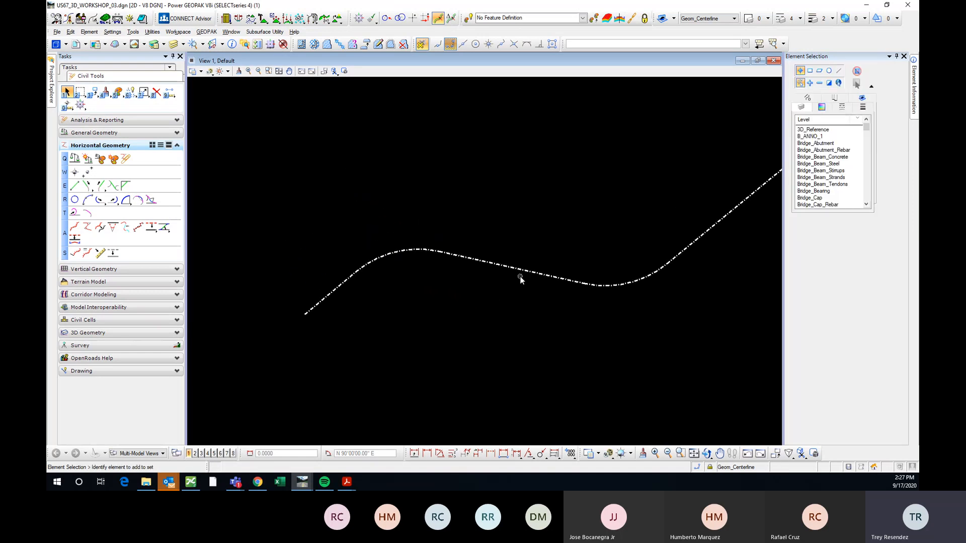
# - Move the shared end point of the first and second tangents up and inward so the first tangent bears about N40°E
pyautogui.click(338, 292)
pyautogui.click(393, 241)
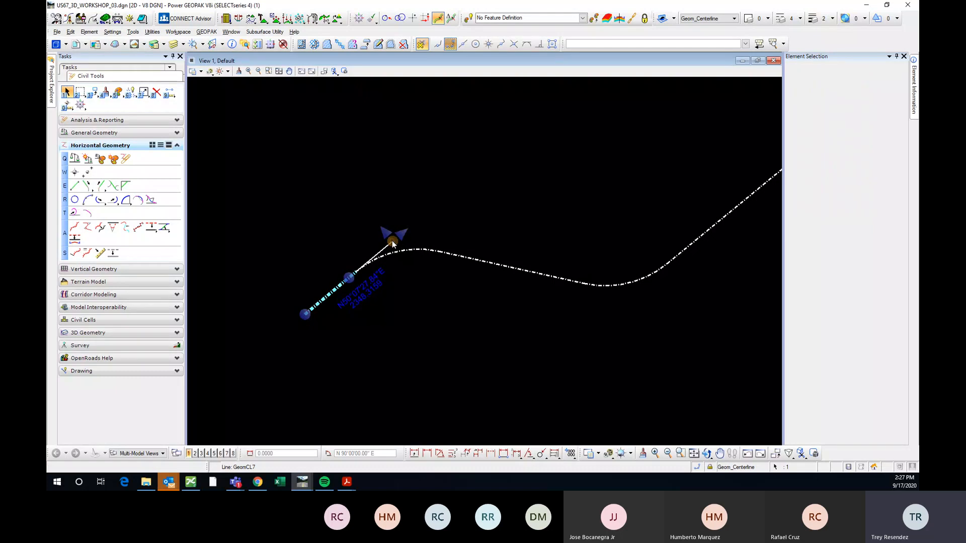
pyautogui.scroll(3, 382, 234)
pyautogui.click(377, 221)
pyautogui.scroll(-3, 619, 282)
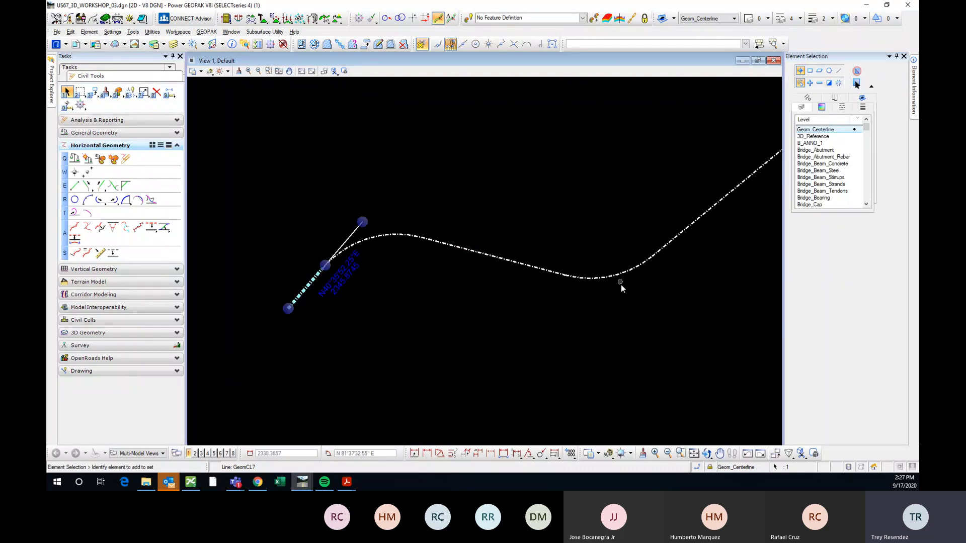
# - Move the shared end point of the second and third tangents outward along its bearing so the second tangent is about 7304 long
pyautogui.click(383, 244)
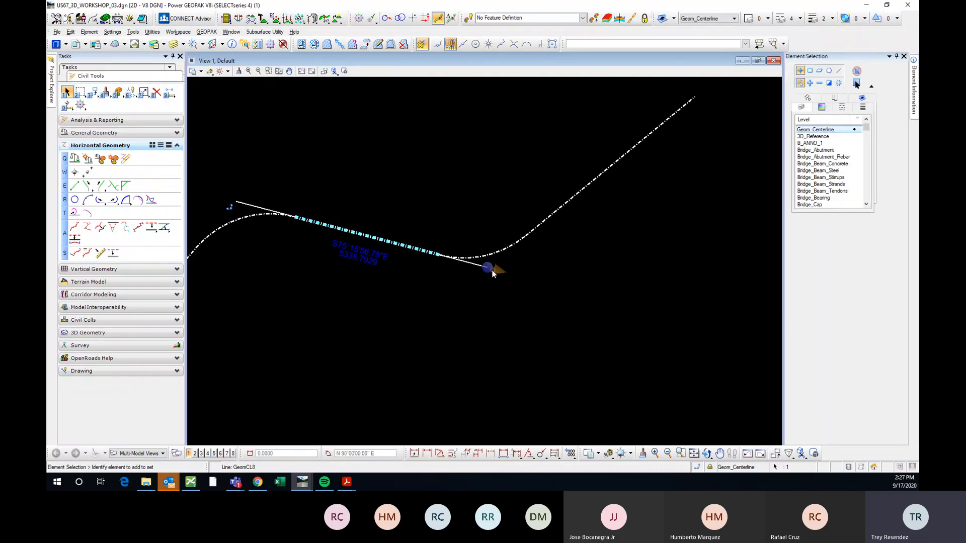
pyautogui.click(487, 267)
pyautogui.click(580, 287)
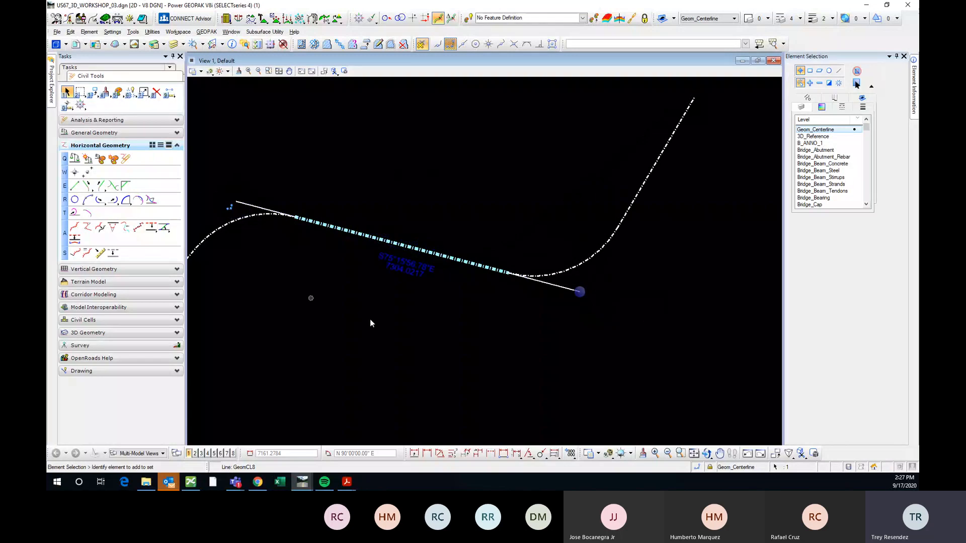
pyautogui.moveTo(360, 315); pyautogui.dragTo(502, 306, button='middle')
pyautogui.moveTo(584, 319); pyautogui.dragTo(472, 331, button='middle')
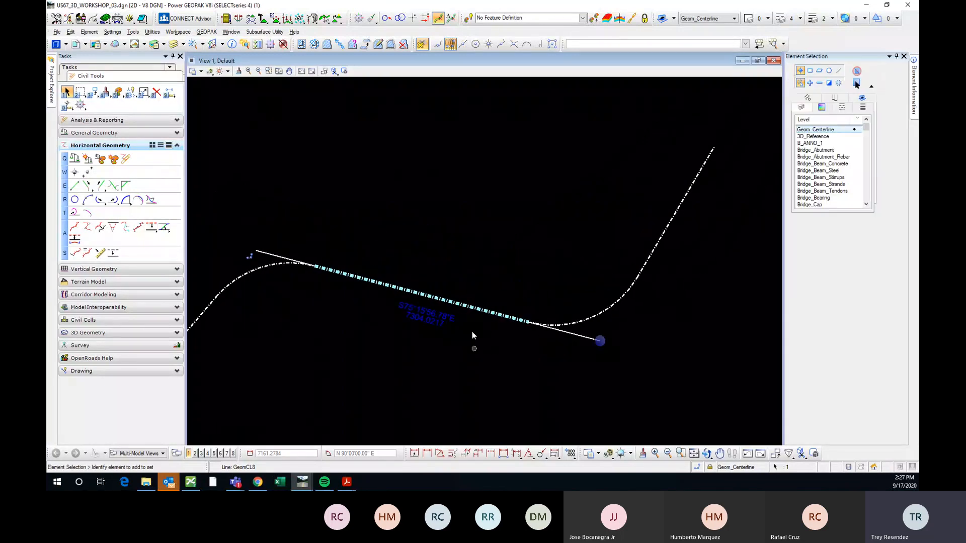
# - Move the first tangent's outer end point down and outward to lengthen the start of the alignment
pyautogui.scroll(-2, 471, 235)
pyautogui.click(309, 291)
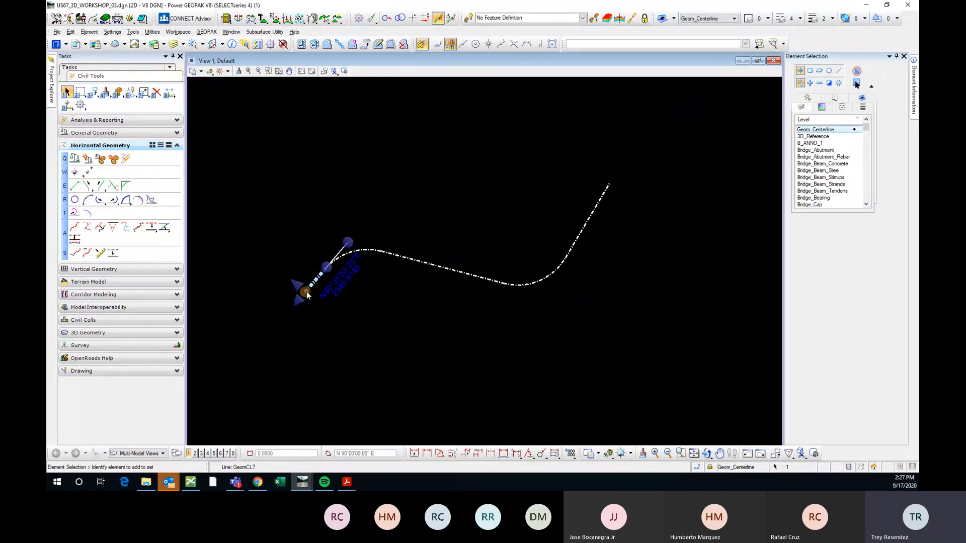
pyautogui.click(307, 293)
pyautogui.click(279, 320)
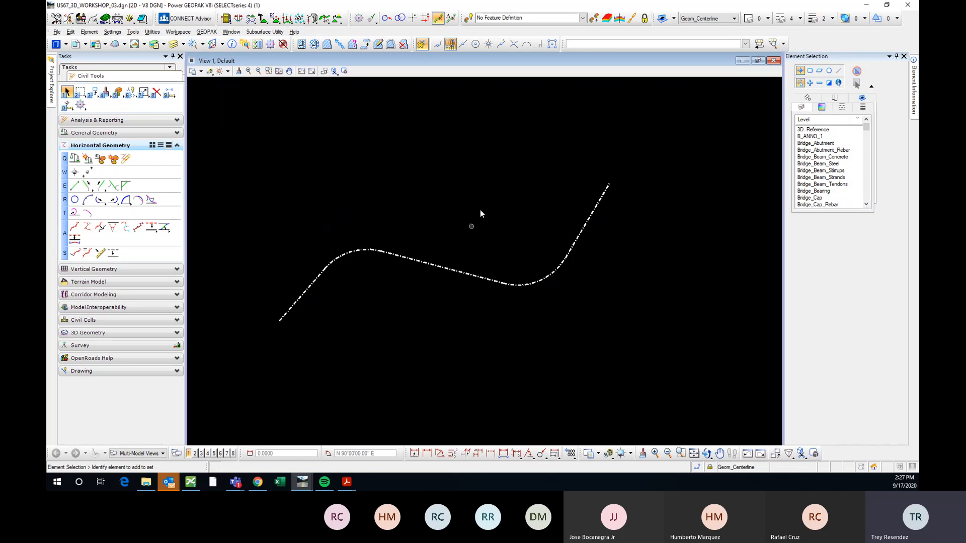
# - Match the feature definition from the second tangent and turn on use of Geom_Centerline as the active feature definition
pyautogui.scroll(2, 458, 218)
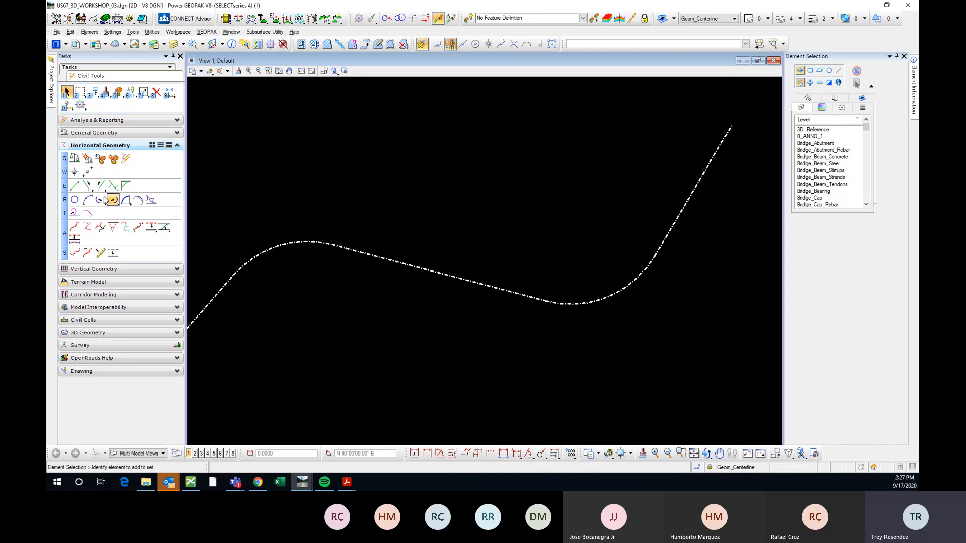
pyautogui.click(75, 186)
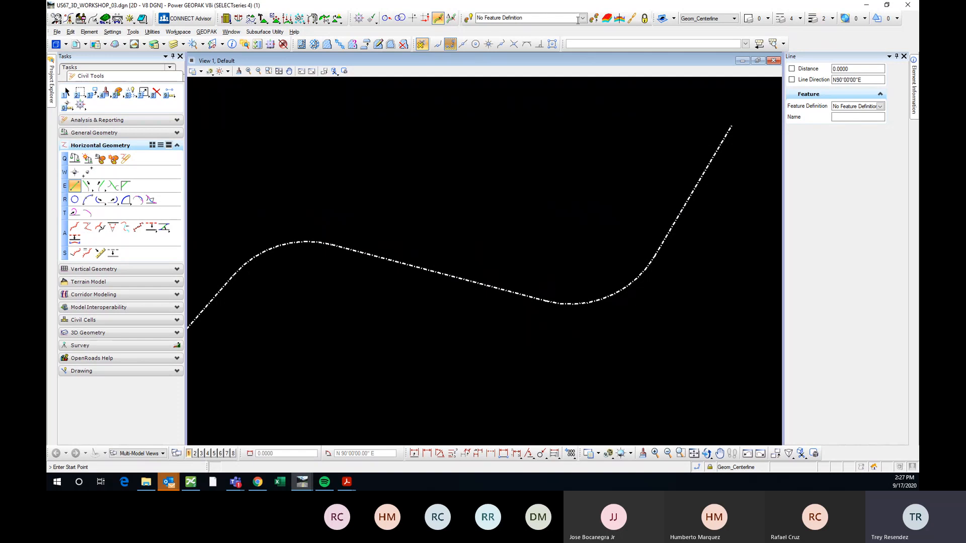
pyautogui.click(594, 18)
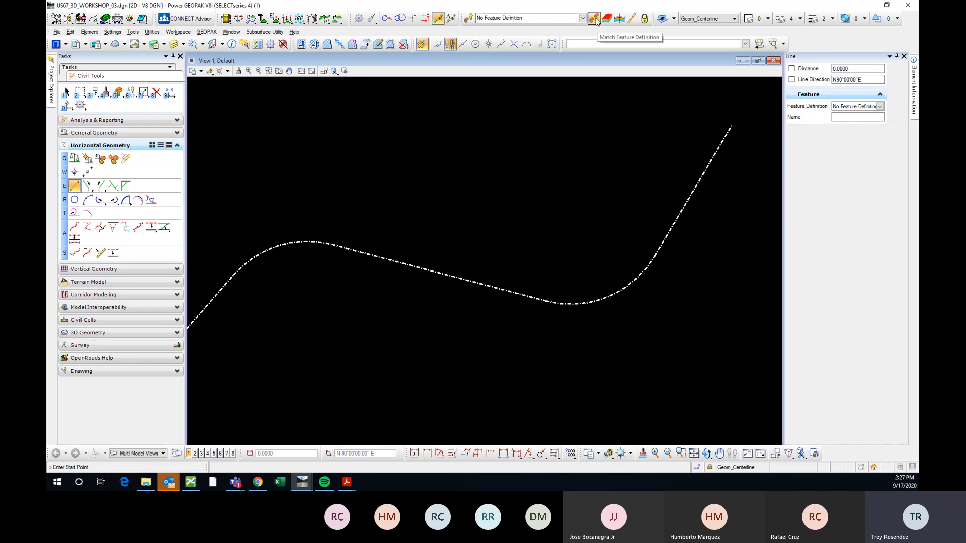
pyautogui.click(454, 279)
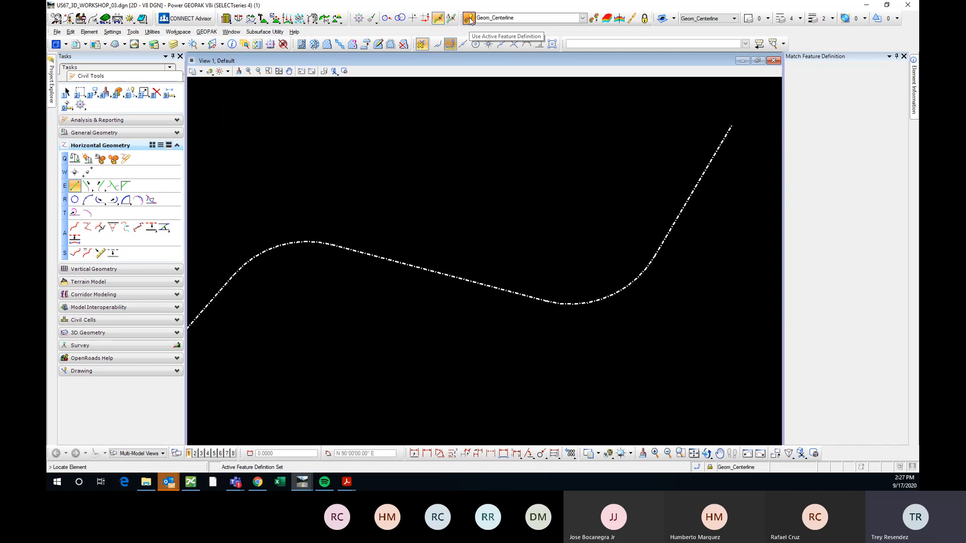
pyautogui.click(469, 18)
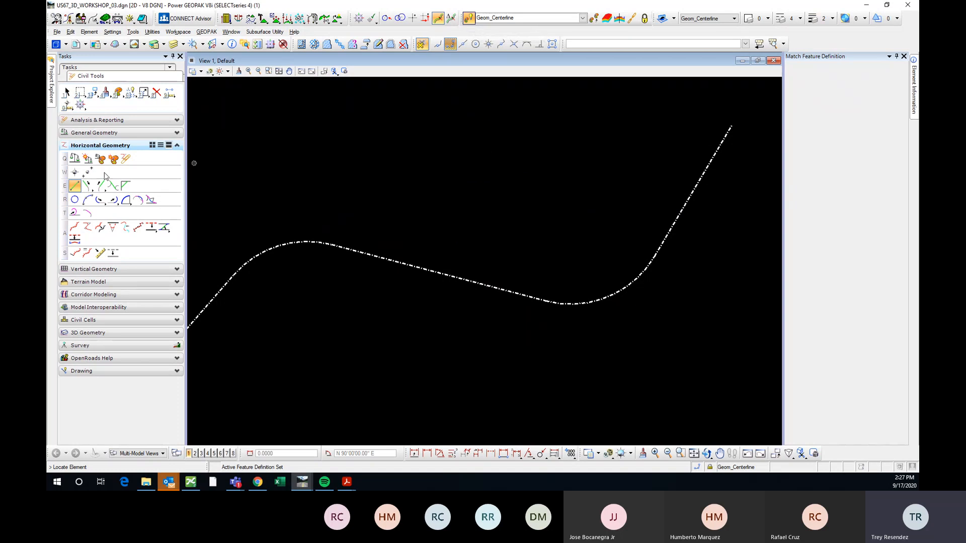
# - Draw a long Geom_Centerline line from above the alignment down across the second tangent, running south-southwest
pyautogui.click(75, 186)
pyautogui.click(499, 126)
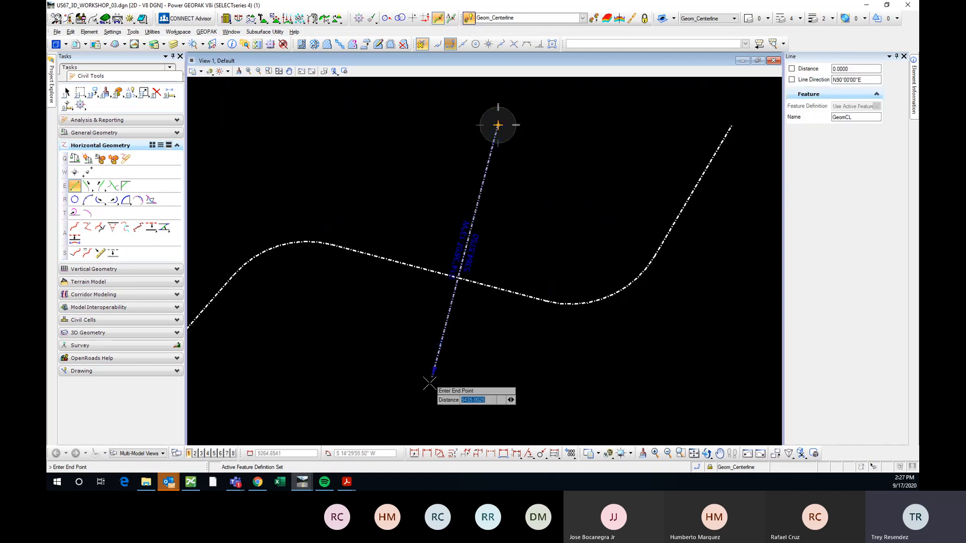
pyautogui.scroll(-2, 417, 342)
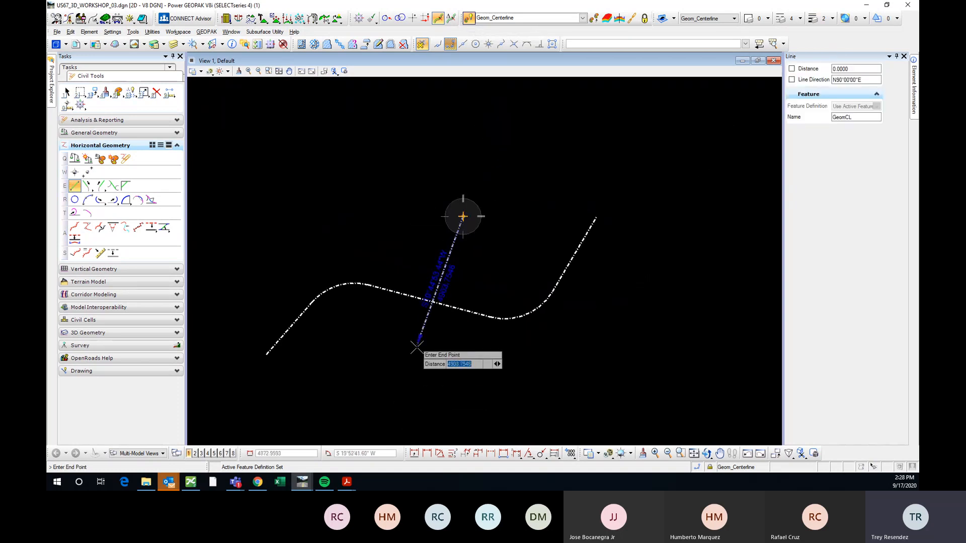
pyautogui.click(398, 412)
pyautogui.scroll(2, 454, 300)
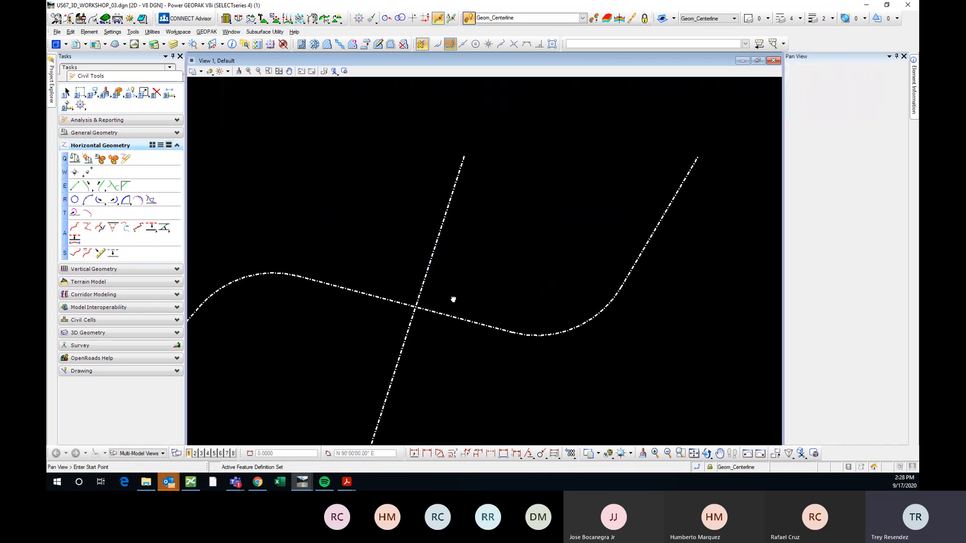
pyautogui.moveTo(454, 300); pyautogui.dragTo(498, 309, button='middle')
pyautogui.press('Escape')
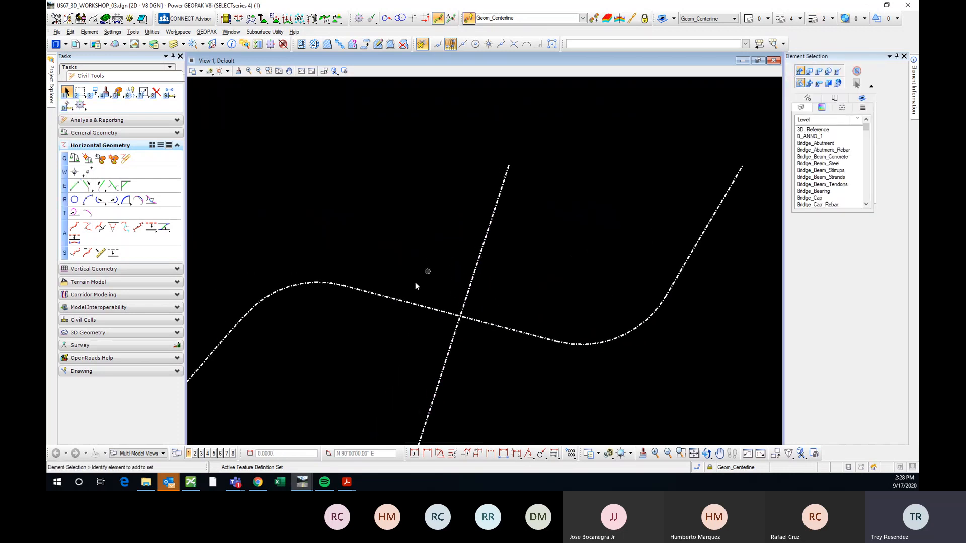
# - Start a Single Offset Entire Element operation and unlock its offset distance
pyautogui.moveTo(416, 286); pyautogui.dragTo(436, 206, button='middle')
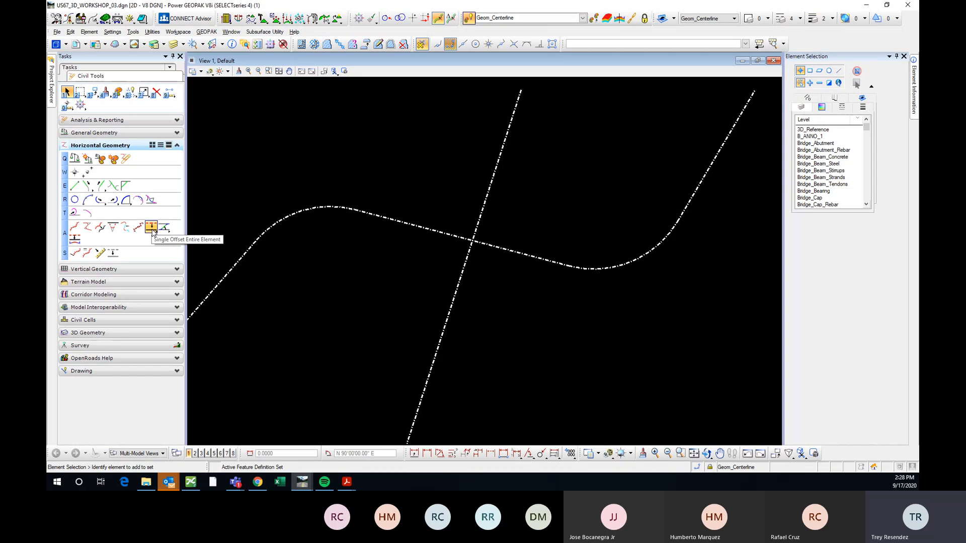
pyautogui.click(152, 228)
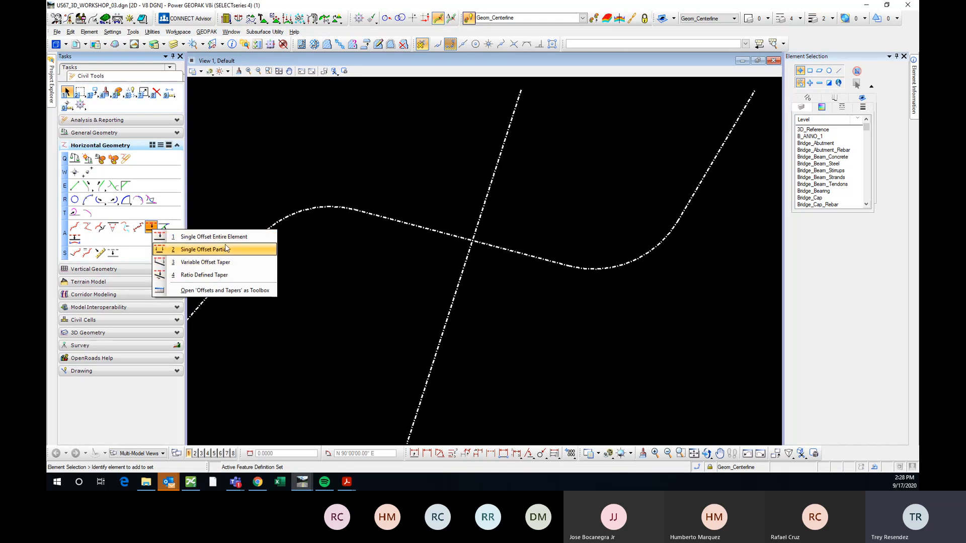
pyautogui.click(198, 237)
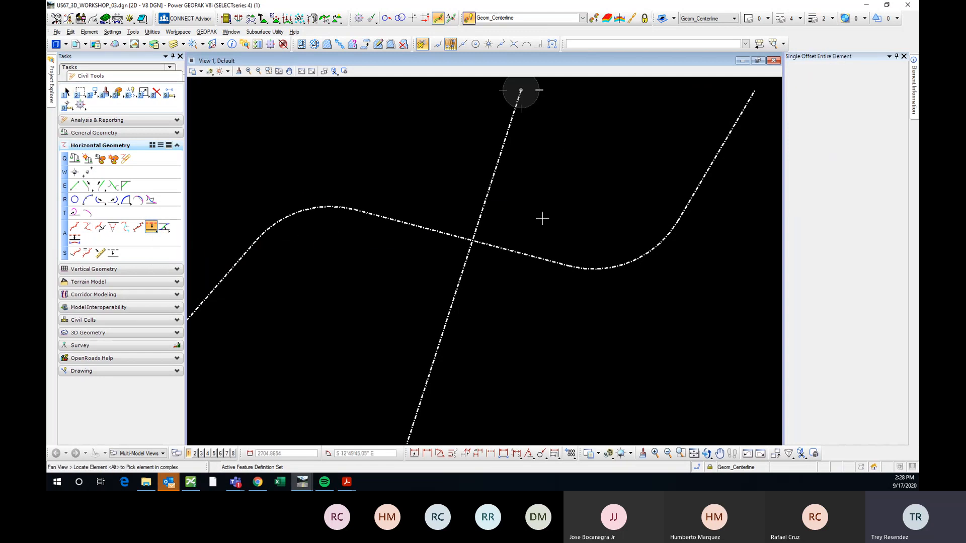
pyautogui.moveTo(550, 197); pyautogui.dragTo(487, 213, button='middle')
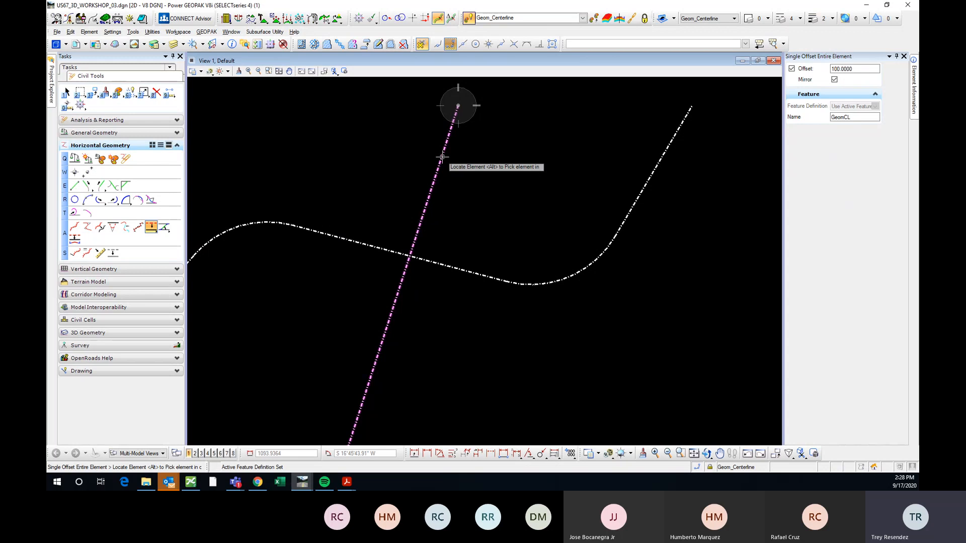
pyautogui.scroll(-1, 442, 157)
pyautogui.scroll(1, 456, 179)
pyautogui.moveTo(456, 180); pyautogui.dragTo(476, 217, button='middle')
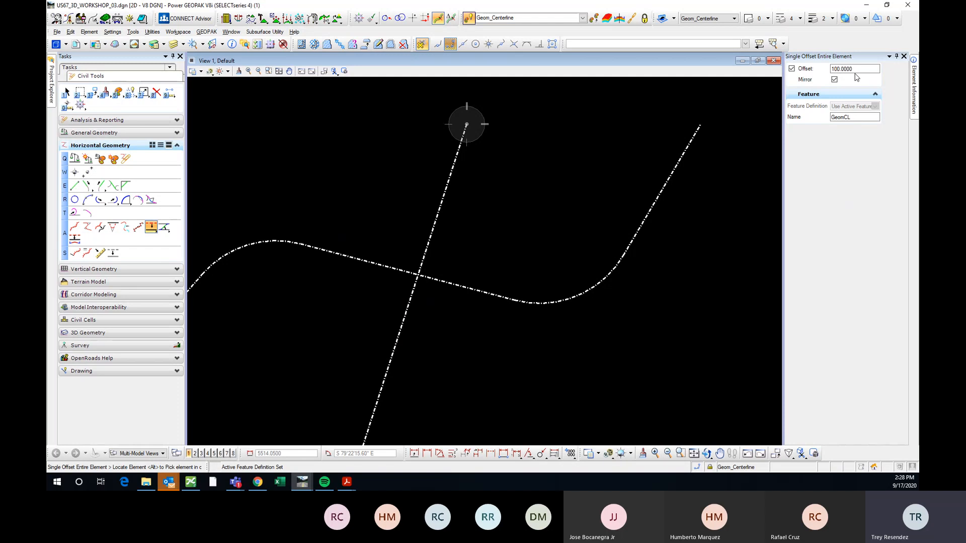
pyautogui.moveTo(860, 71); pyautogui.dragTo(827, 74)
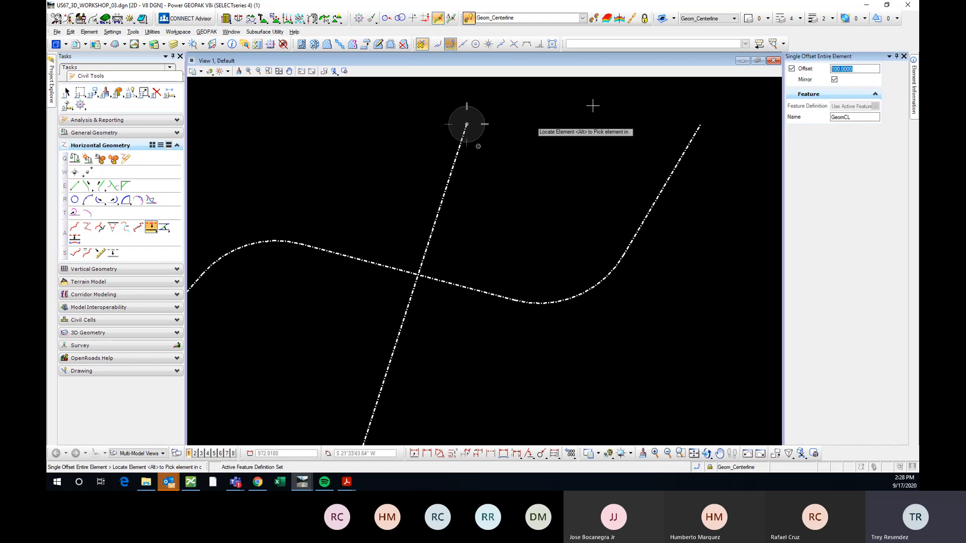
pyautogui.click(792, 69)
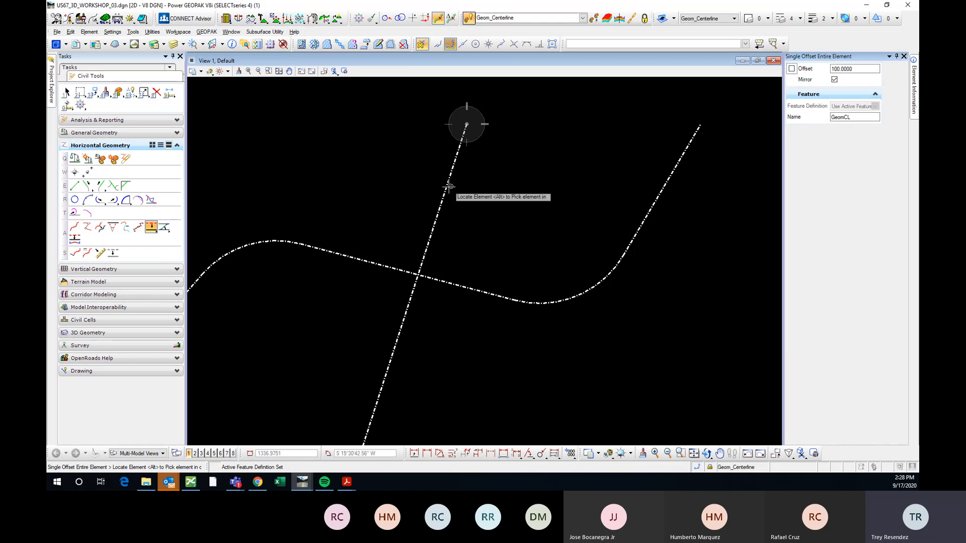
# - Pick the crossing centerline as the element to offset and lock the offset distance at -500
pyautogui.moveTo(510, 184); pyautogui.dragTo(532, 176, button='middle')
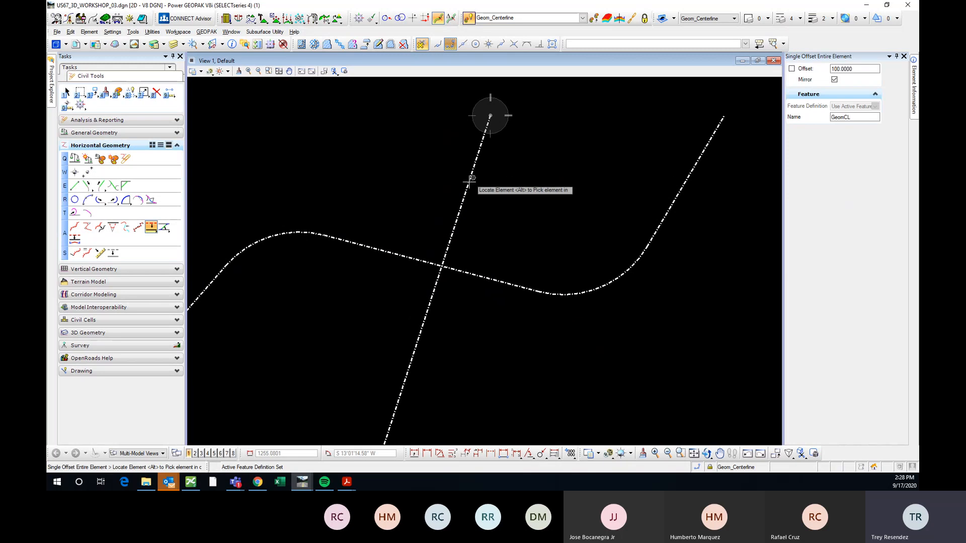
pyautogui.click(467, 184)
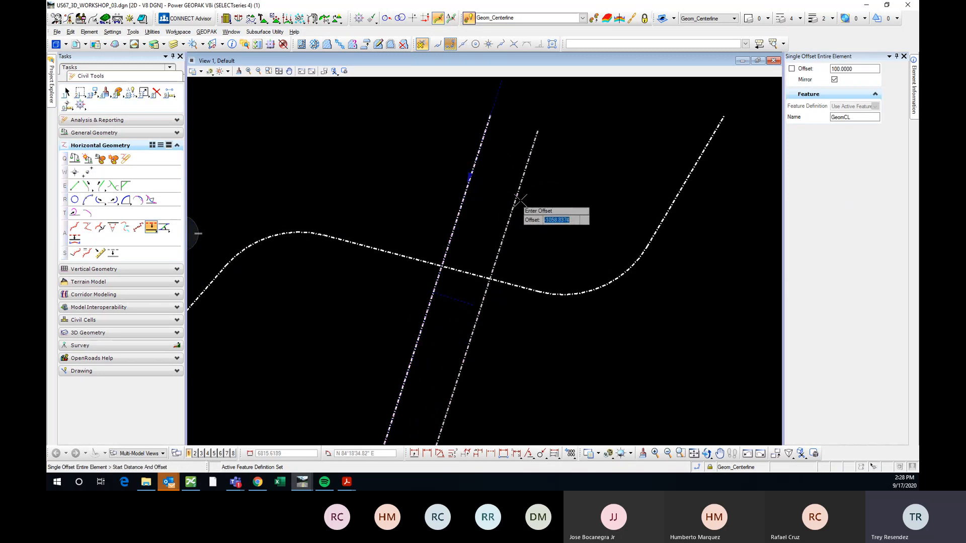
pyautogui.scroll(2, 420, 171)
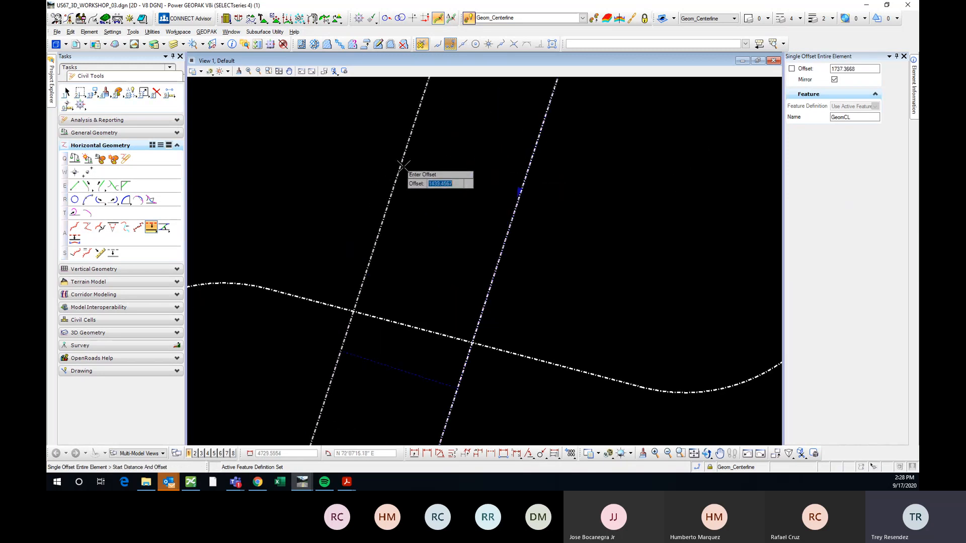
pyautogui.scroll(-2, 558, 197)
pyautogui.scroll(3, 493, 172)
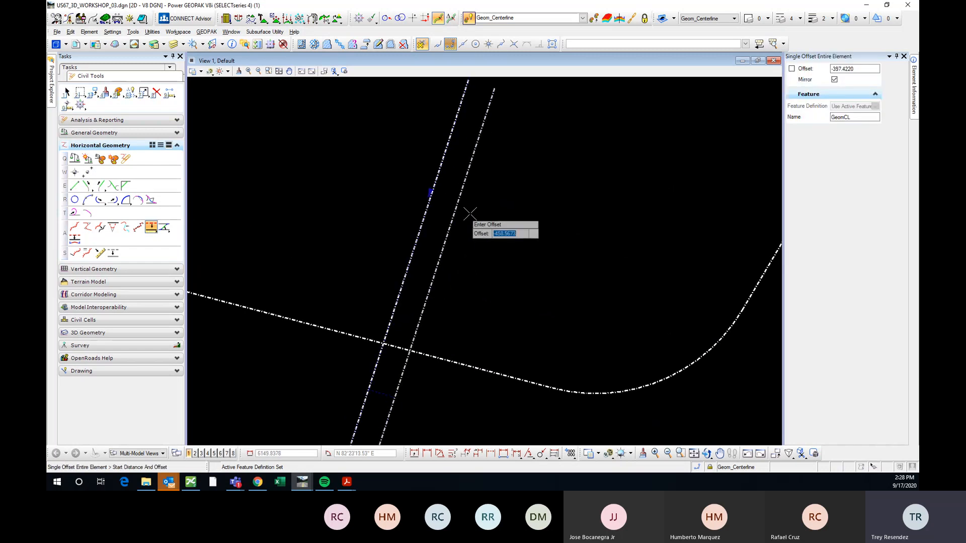
pyautogui.scroll(2, 440, 196)
pyautogui.scroll(-2, 443, 197)
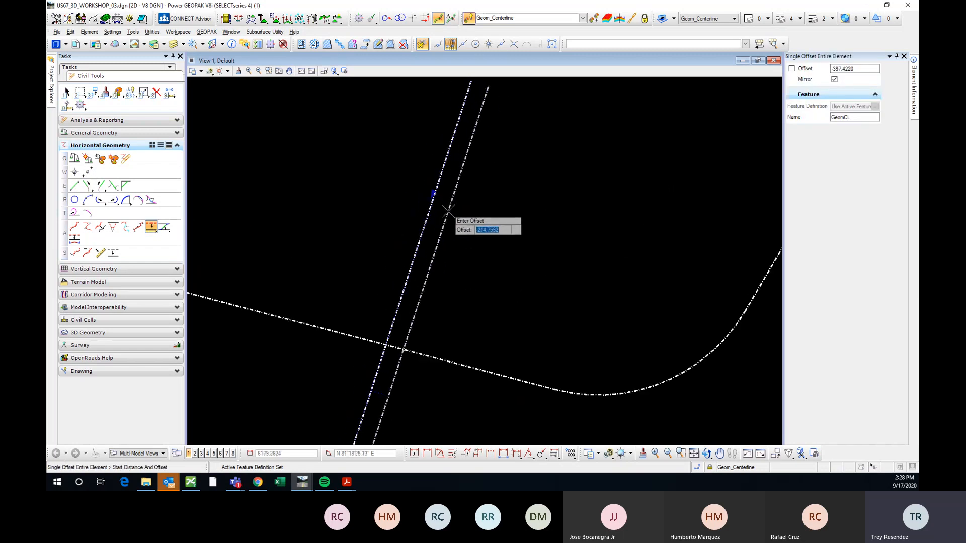
pyautogui.scroll(-2, 443, 198)
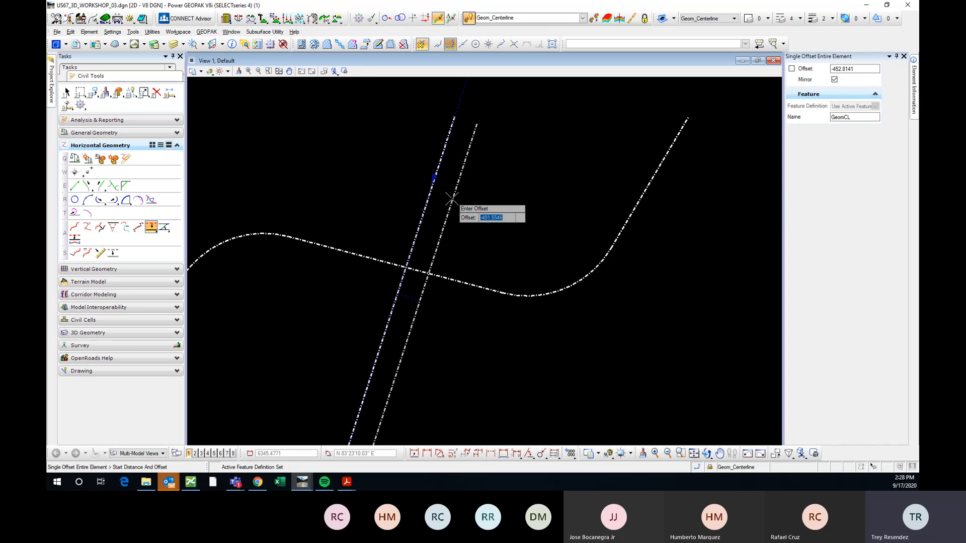
pyautogui.scroll(2, 447, 198)
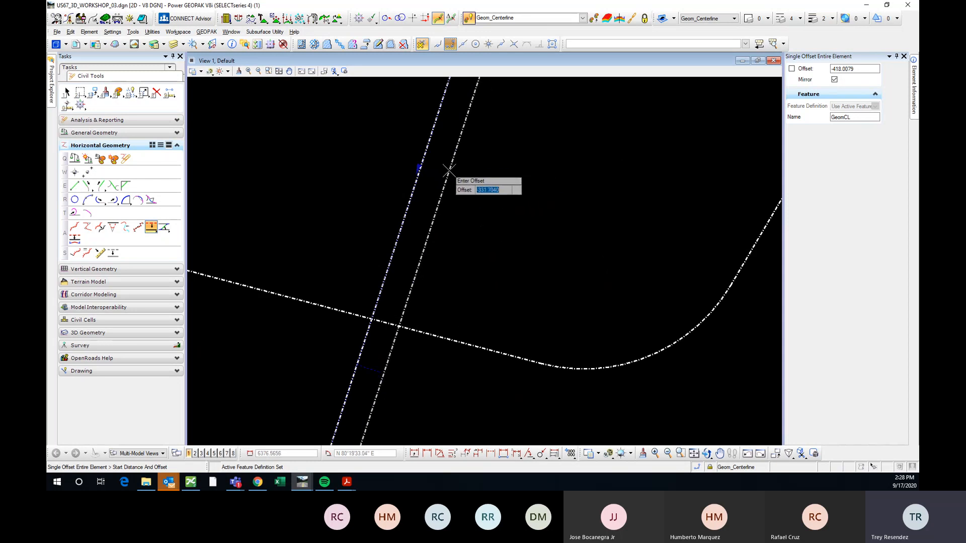
pyautogui.click(792, 69)
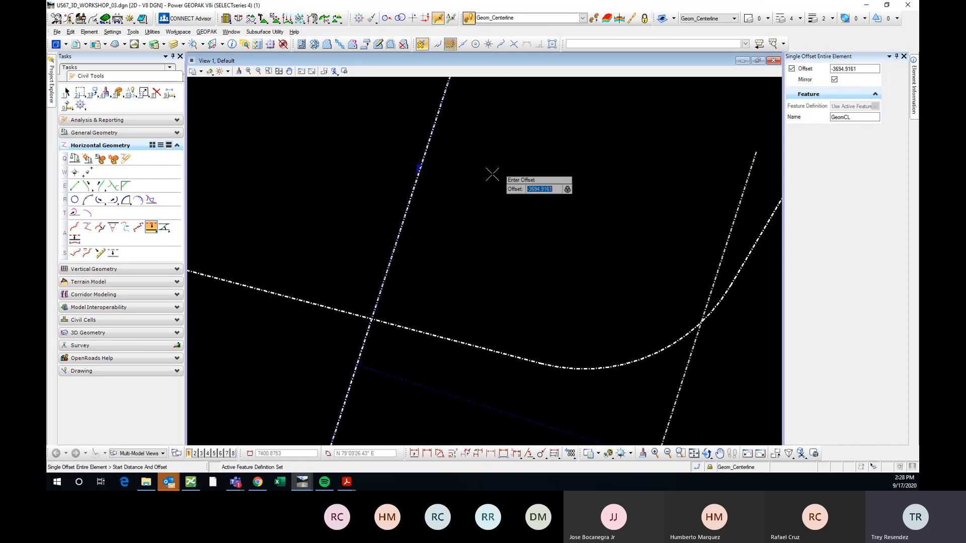
pyautogui.click(865, 69)
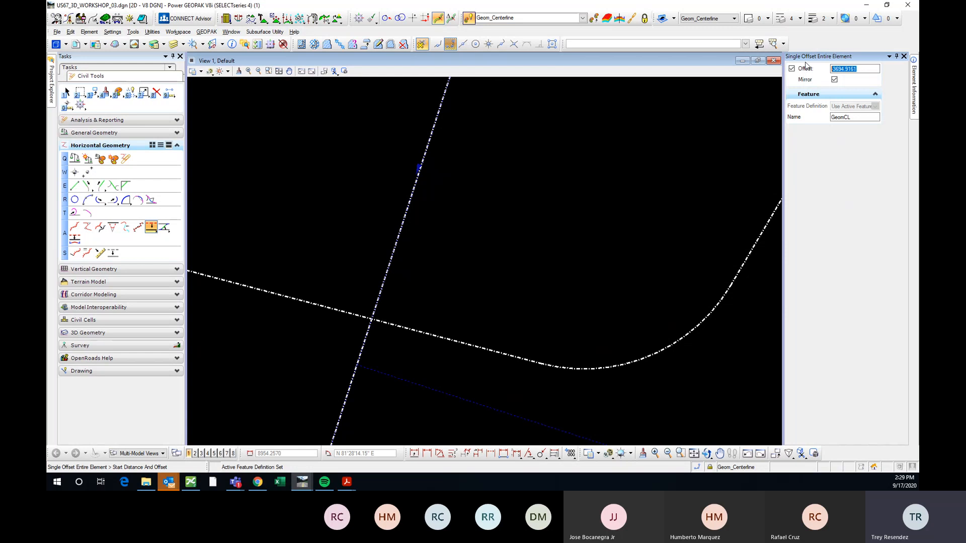
pyautogui.click(861, 117)
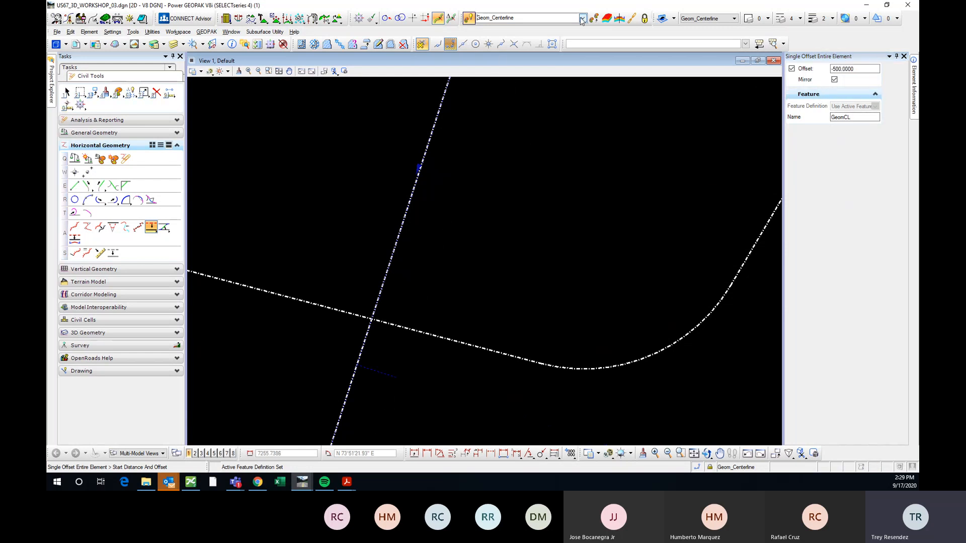
# - Set the active feature definition to Road_EdgeOfPavement and place the offset of the crossing centerline, mirrored to both sides
pyautogui.click(582, 18)
pyautogui.scroll(-3, 518, 81)
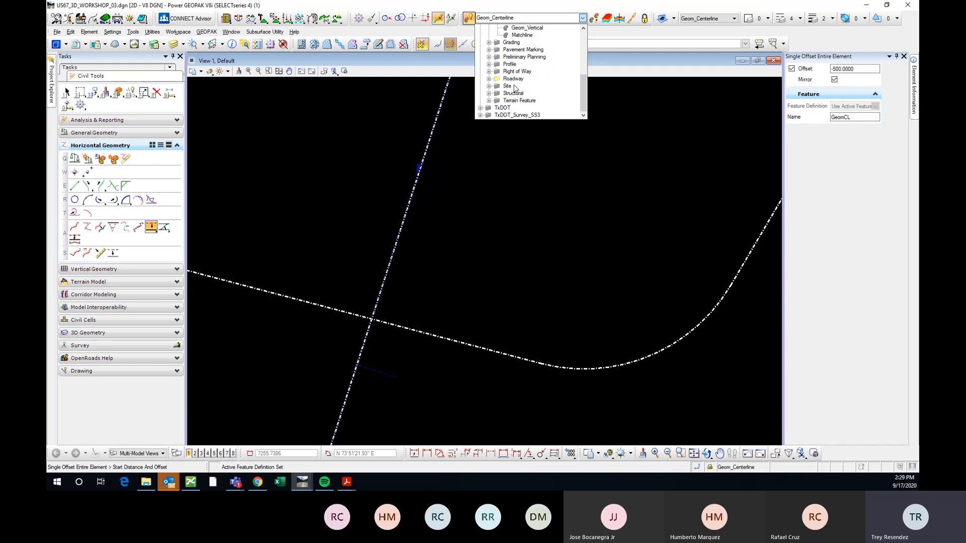
pyautogui.click(543, 93)
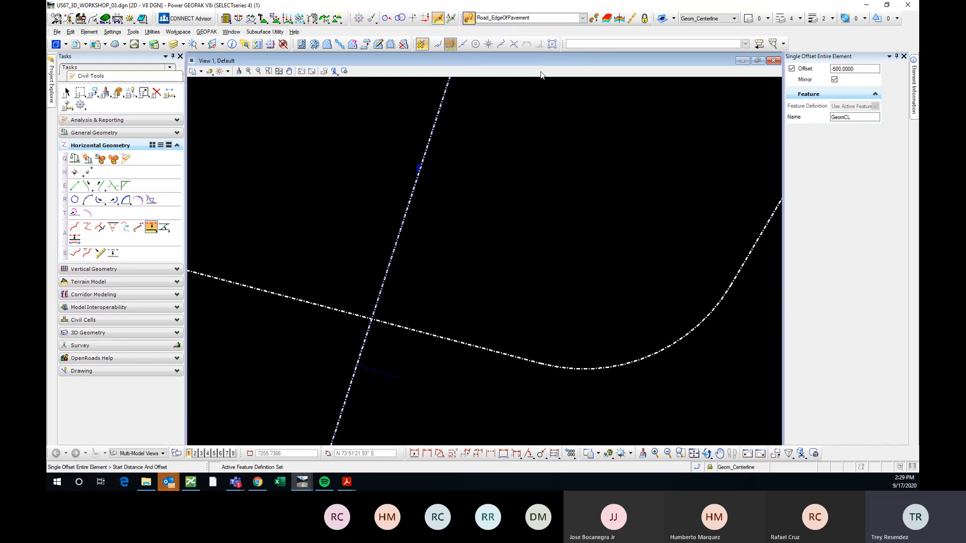
pyautogui.scroll(-2, 516, 216)
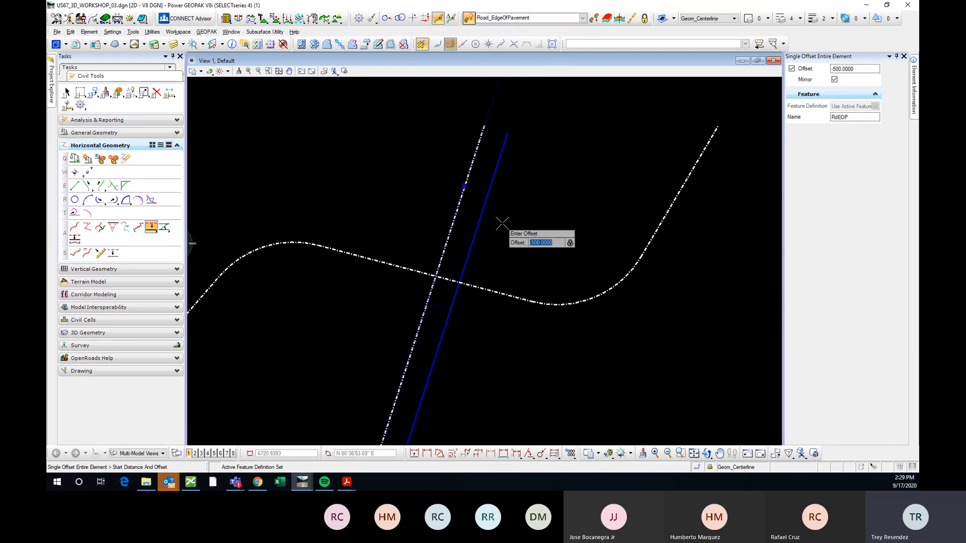
pyautogui.click(511, 249)
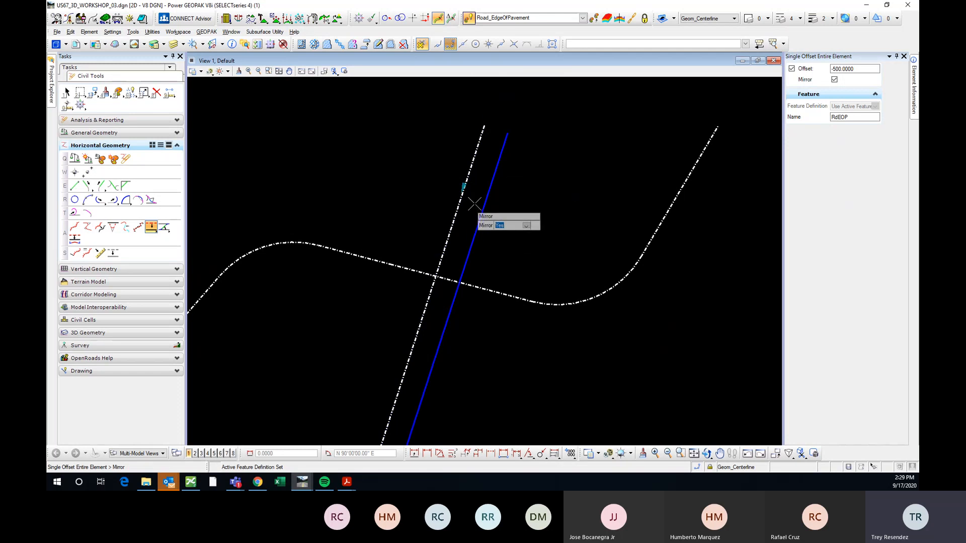
pyautogui.click(500, 217)
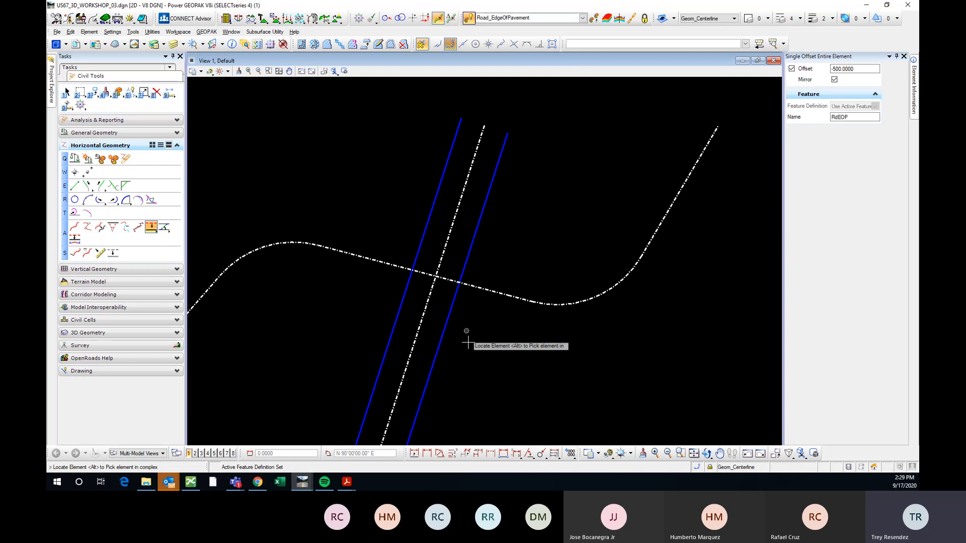
# - Offset the alignment's second tangent by -300 as edge of pavement, mirror it to the other side, and end the offset command
pyautogui.moveTo(464, 334); pyautogui.dragTo(513, 315, button='middle')
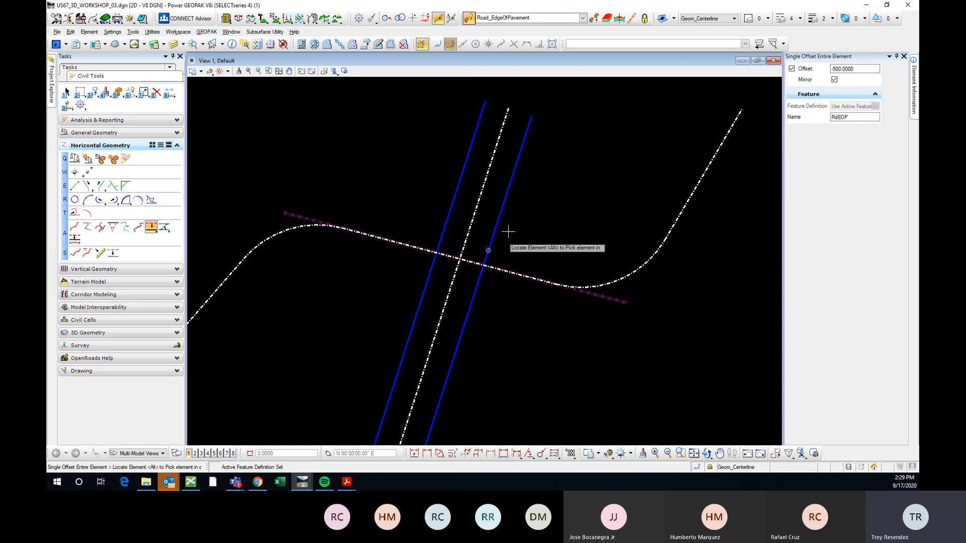
pyautogui.click(417, 247)
pyautogui.scroll(-4, 394, 280)
pyautogui.scroll(4, 444, 233)
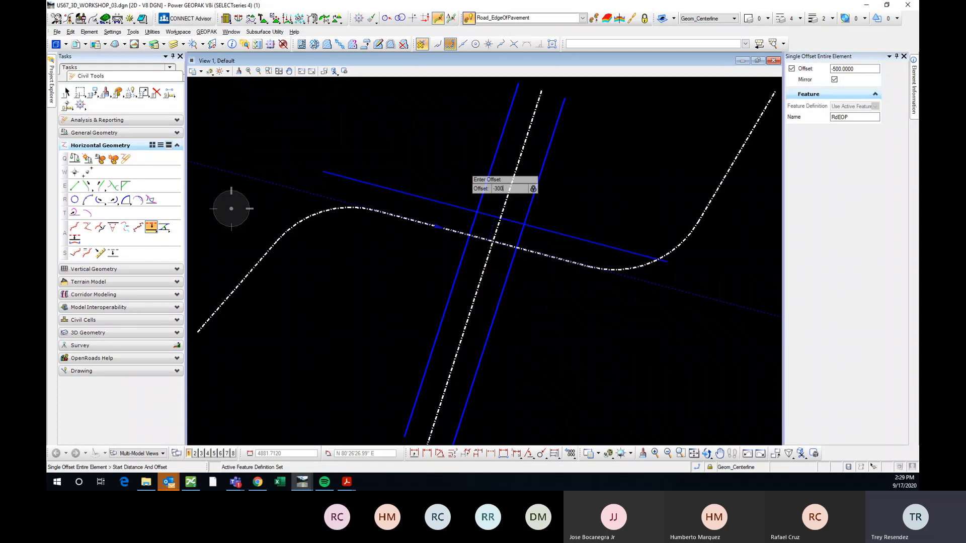
pyautogui.write('-300')
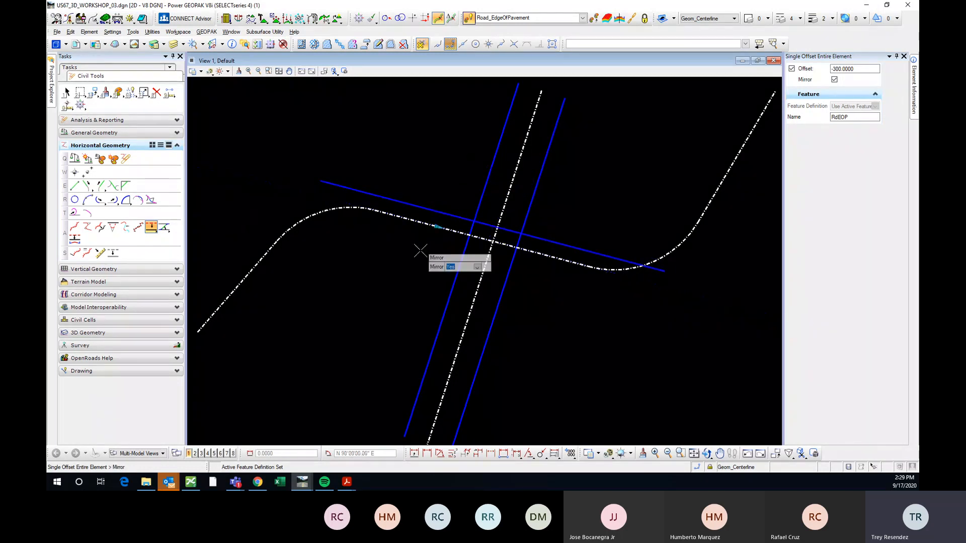
pyautogui.press('Return')
pyautogui.click(385, 317)
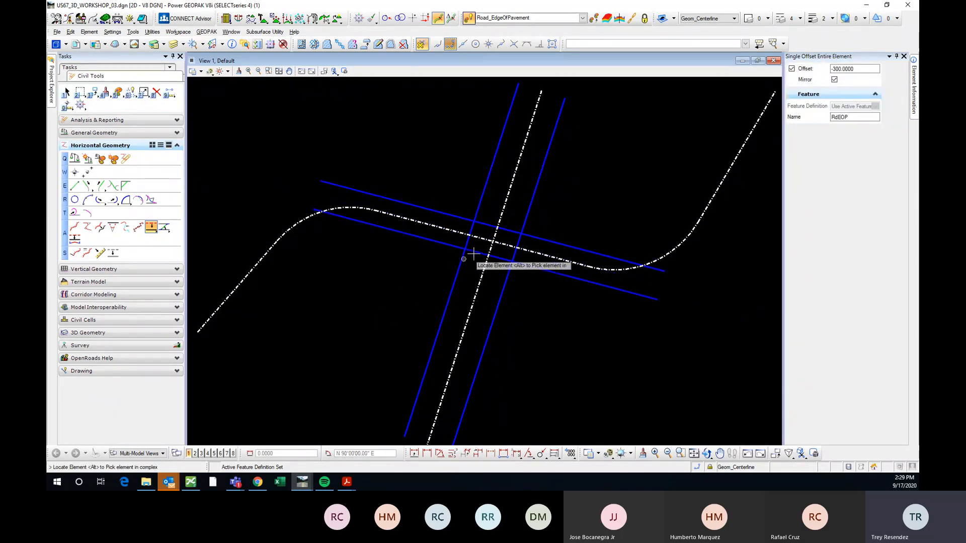
pyautogui.moveTo(601, 200); pyautogui.dragTo(503, 250, button='middle')
pyautogui.press('Escape')
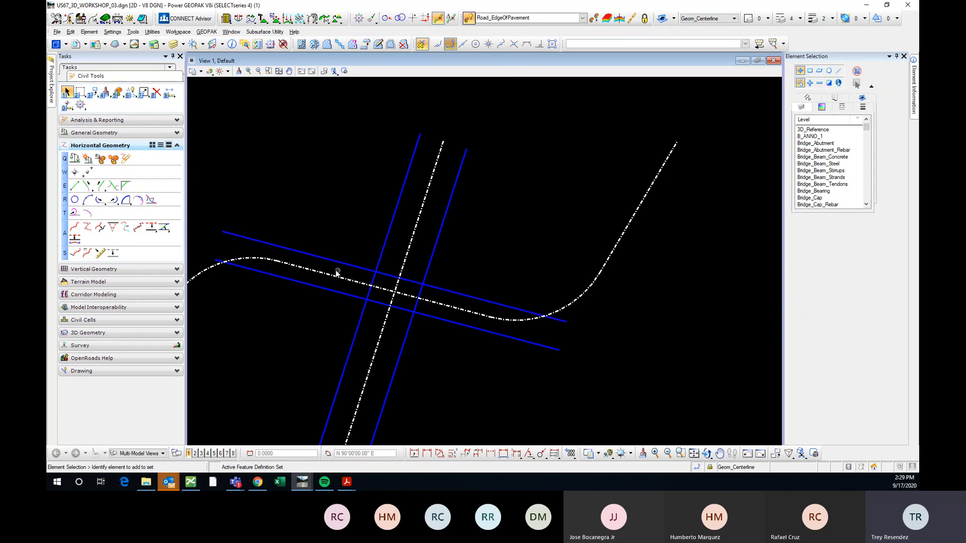
# - Create a 500-radius Simple Arc in the northeast corner between the crossing road's east edge and the tangent's upper edge, trimming both
pyautogui.moveTo(417, 364); pyautogui.dragTo(451, 320, button='middle')
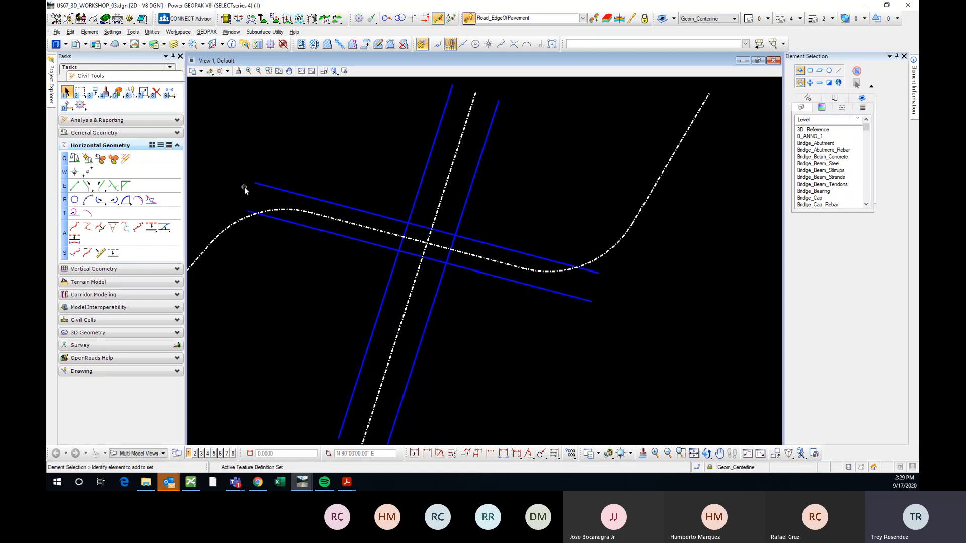
pyautogui.click(126, 200)
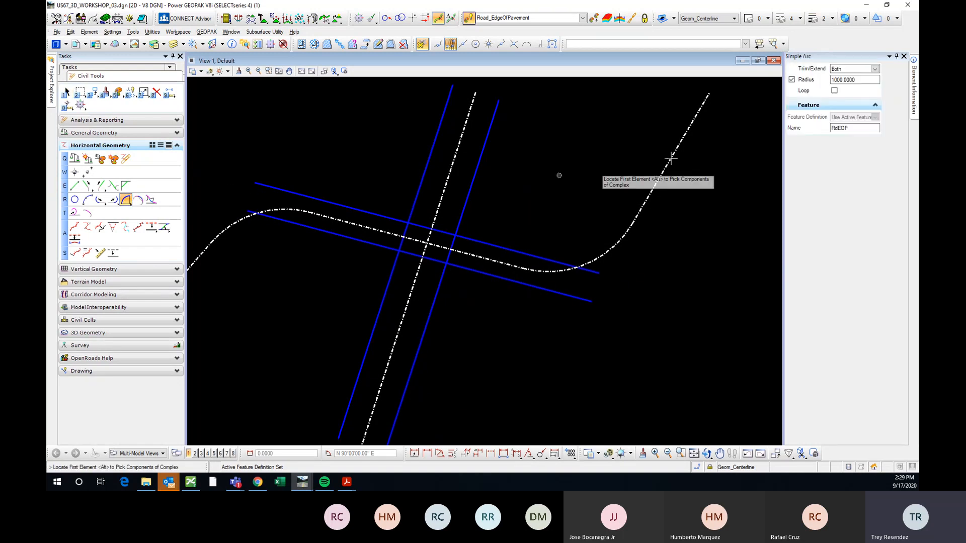
pyautogui.click(867, 82)
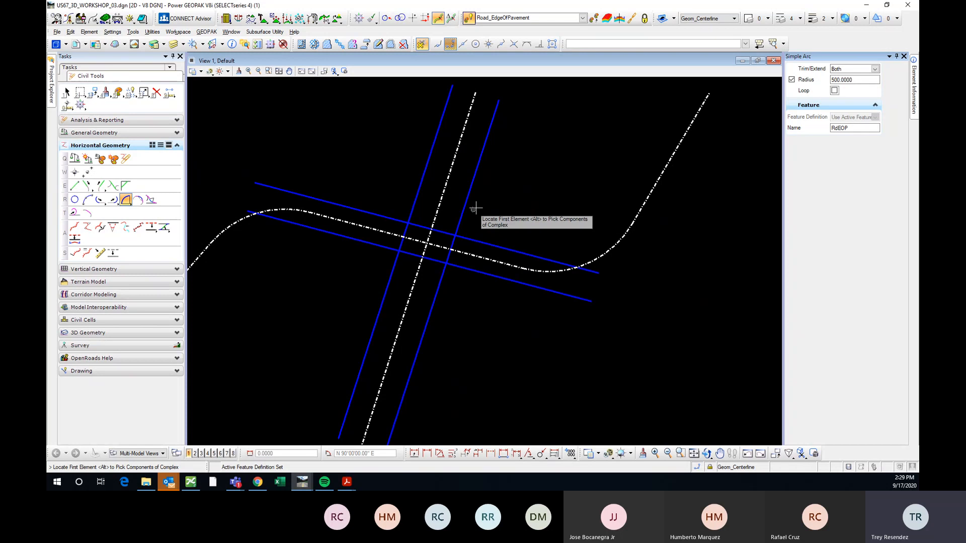
pyautogui.moveTo(474, 210); pyautogui.dragTo(488, 222, button='middle')
pyautogui.click(472, 229)
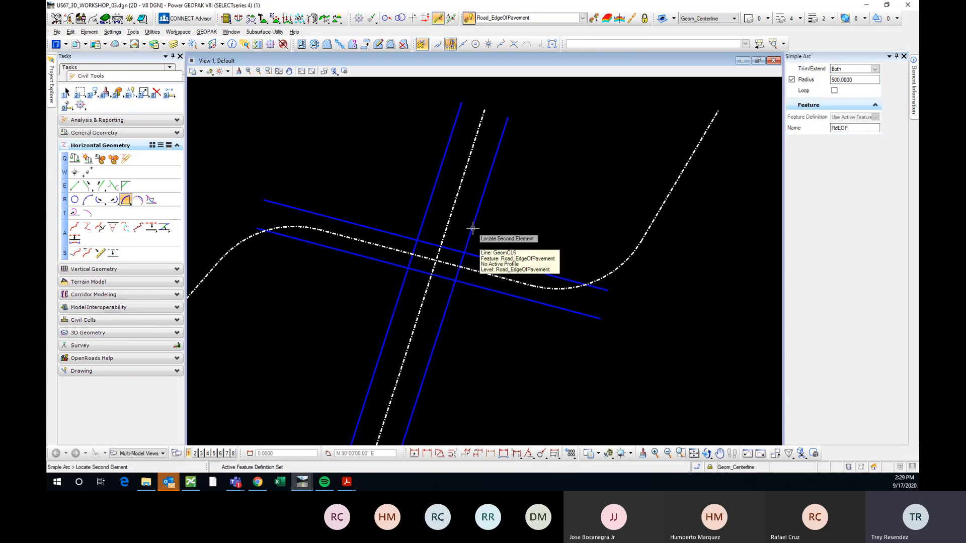
pyautogui.click(475, 255)
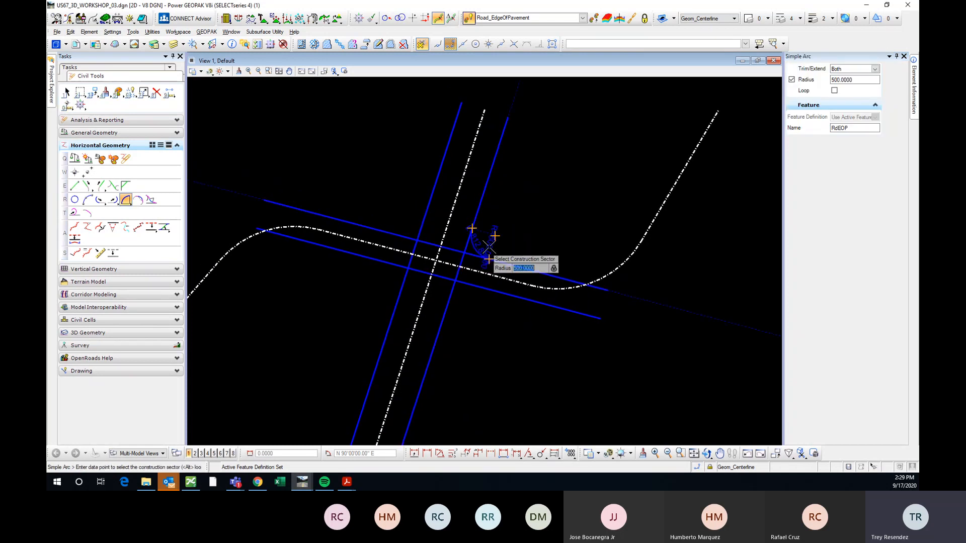
pyautogui.click(549, 207)
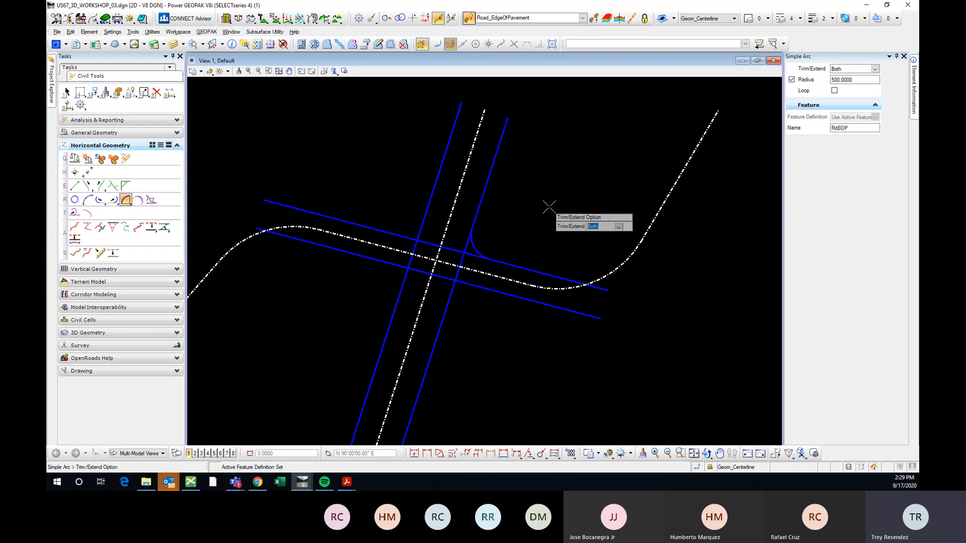
pyautogui.click(549, 207)
# - Examine the edge-of-pavement lines trimmed by the northeast arc, including the trimmed-off length of the crossing road's east edge
pyautogui.moveTo(559, 343); pyautogui.dragTo(598, 311, button='middle')
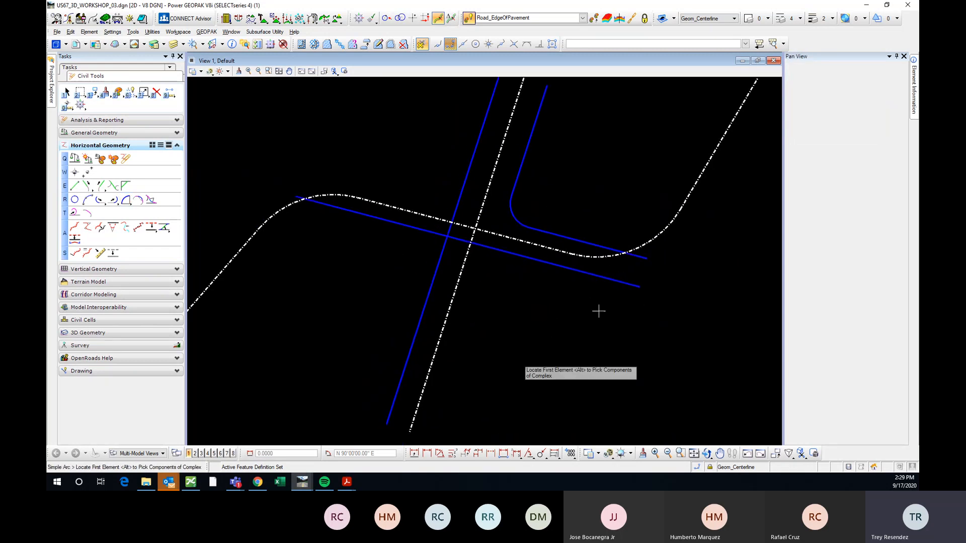
pyautogui.moveTo(621, 138); pyautogui.dragTo(569, 168, button='middle')
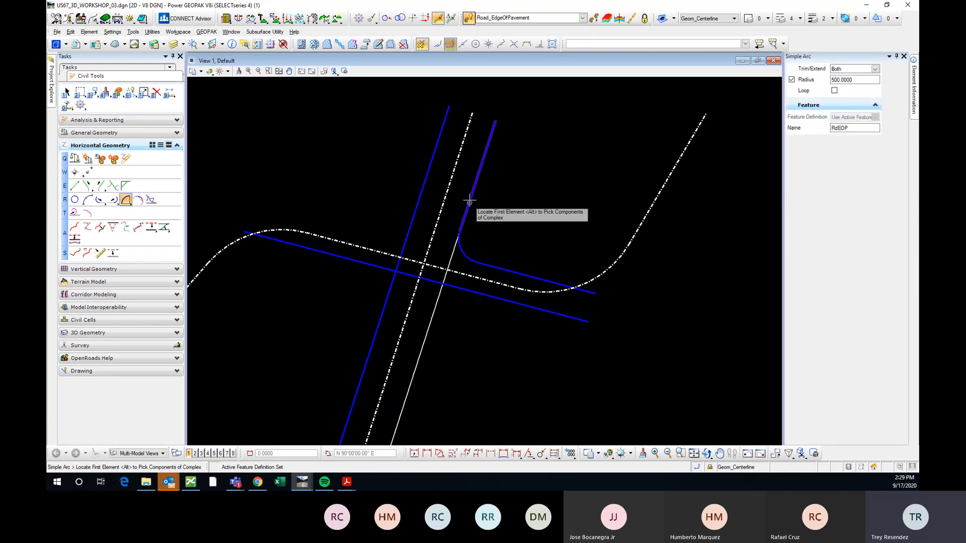
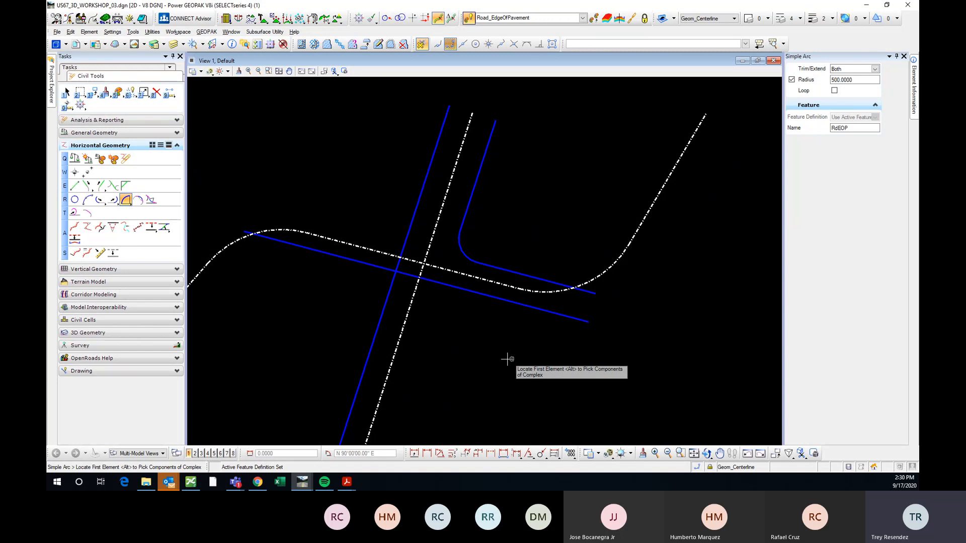
pyautogui.scroll(-2, 509, 361)
pyautogui.scroll(2, 515, 305)
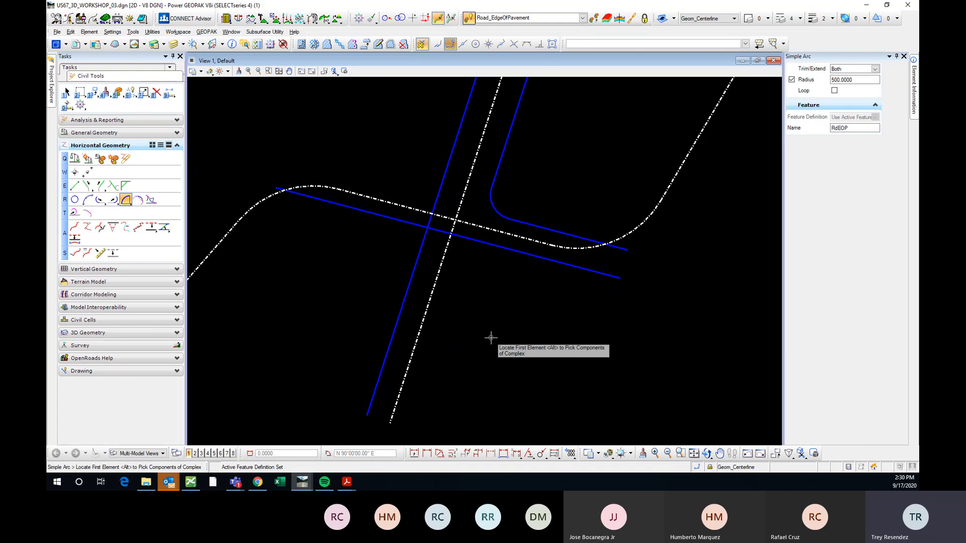
pyautogui.moveTo(516, 297); pyautogui.dragTo(494, 315, button='middle')
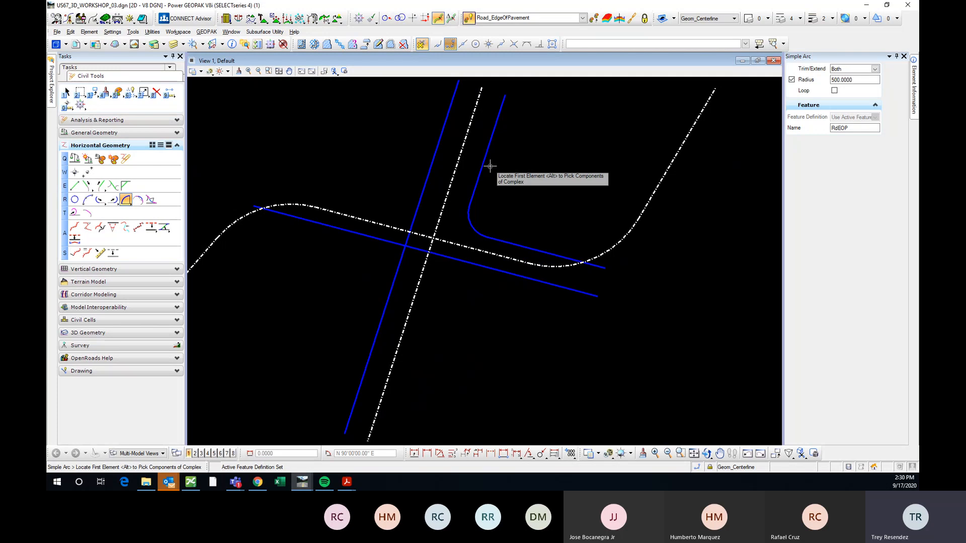
pyautogui.scroll(-2, 491, 168)
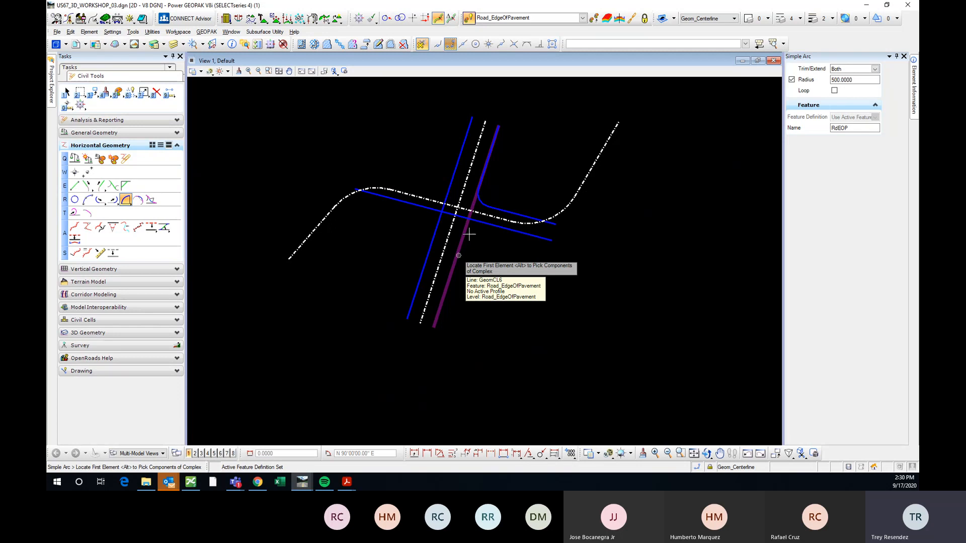
pyautogui.scroll(1, 480, 231)
pyautogui.scroll(-2, 478, 237)
pyautogui.scroll(3, 409, 222)
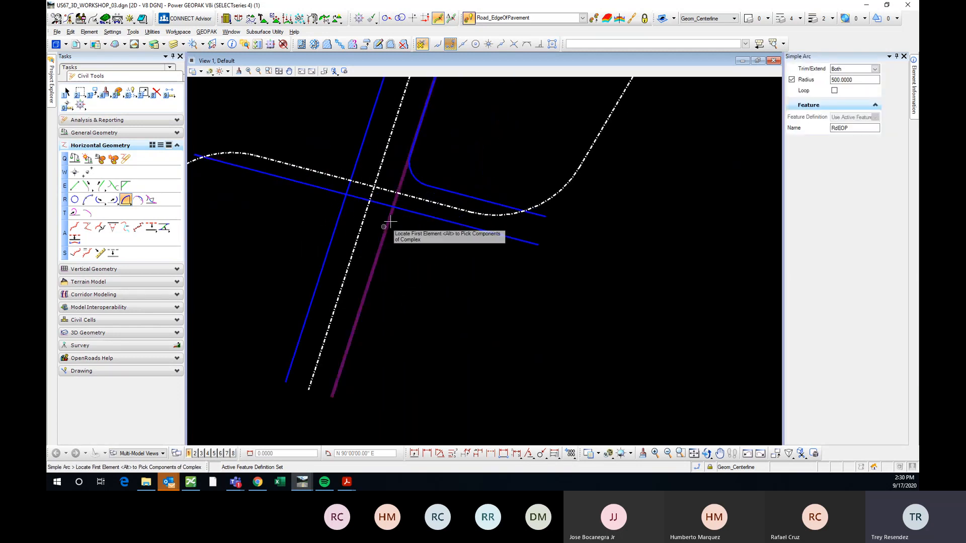
# - Create a 500-radius Simple Arc in the southeast corner between the crossing road's east edge and the tangent's lower edge, trimming both
pyautogui.moveTo(410, 227); pyautogui.dragTo(460, 246, button='middle')
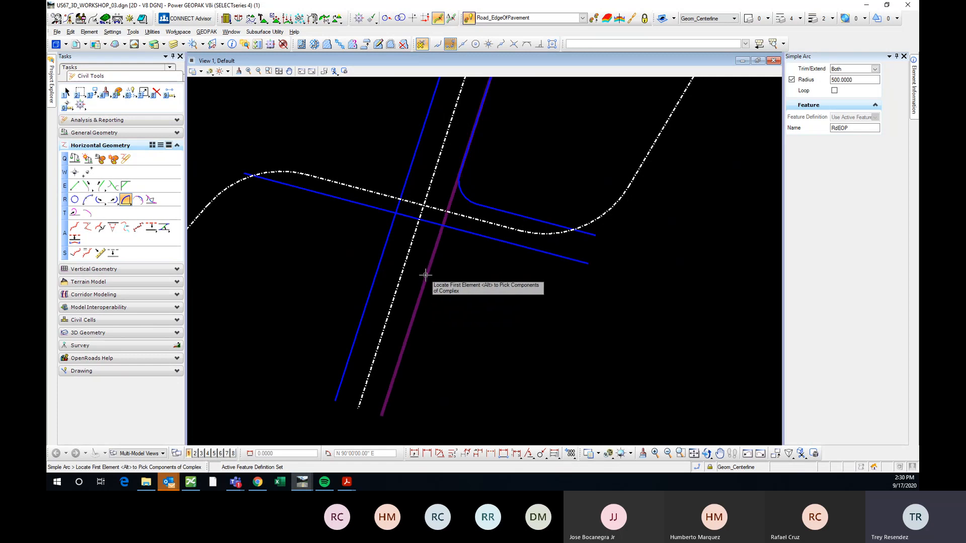
pyautogui.click(425, 273)
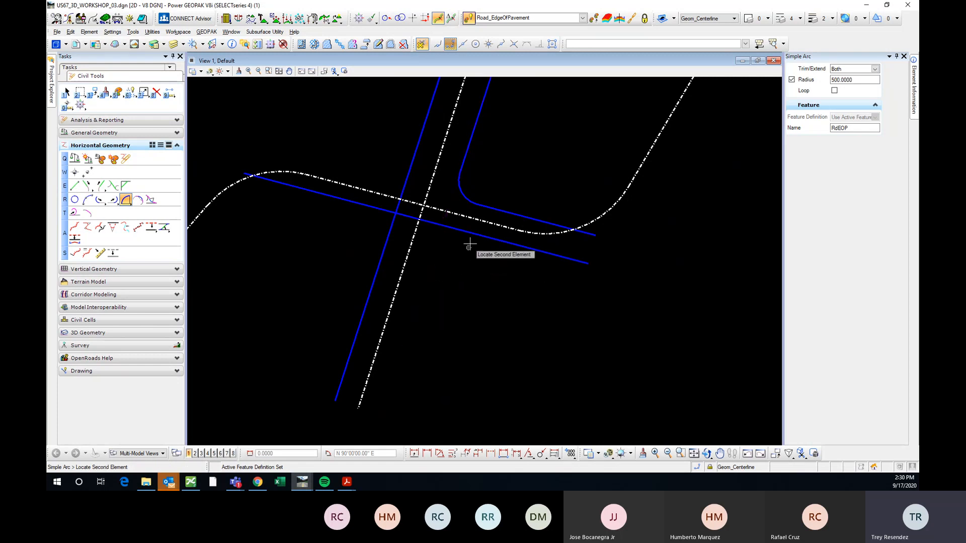
pyautogui.click(472, 233)
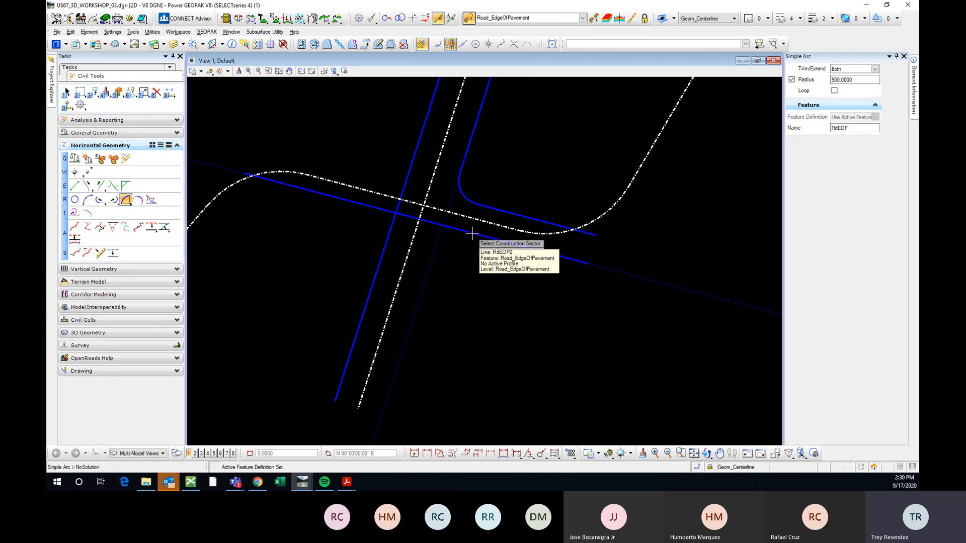
pyautogui.click(476, 293)
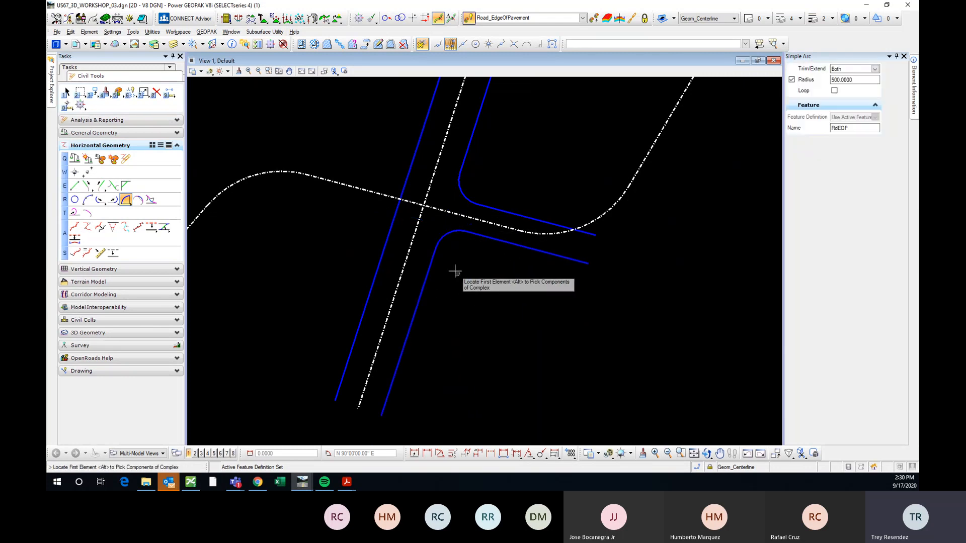
# - Round the southwest corner with a 500-radius Simple Arc between the crossing road's west edge and the tangent's lower edge, trimming both
pyautogui.moveTo(456, 274); pyautogui.dragTo(470, 300, button='middle')
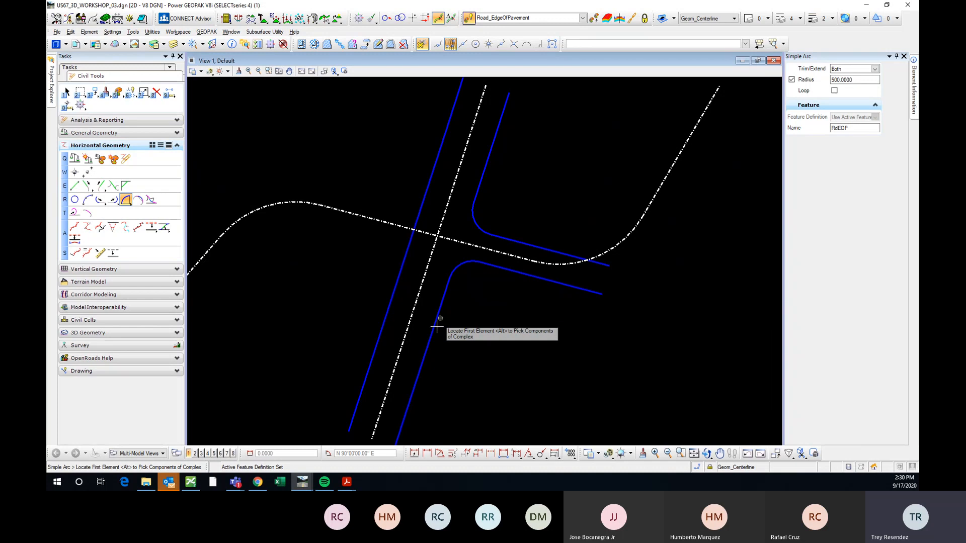
pyautogui.moveTo(442, 395); pyautogui.dragTo(462, 355, button='middle')
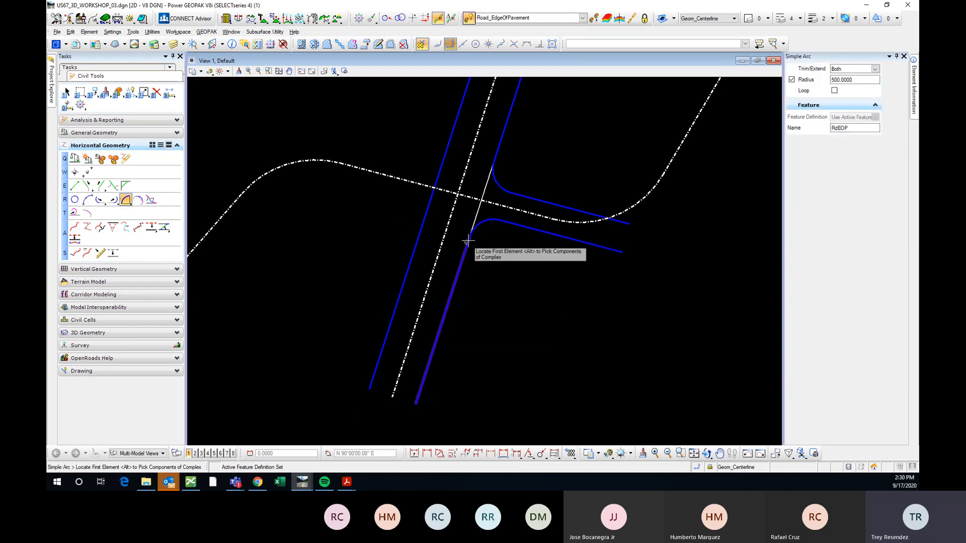
pyautogui.scroll(-2, 374, 271)
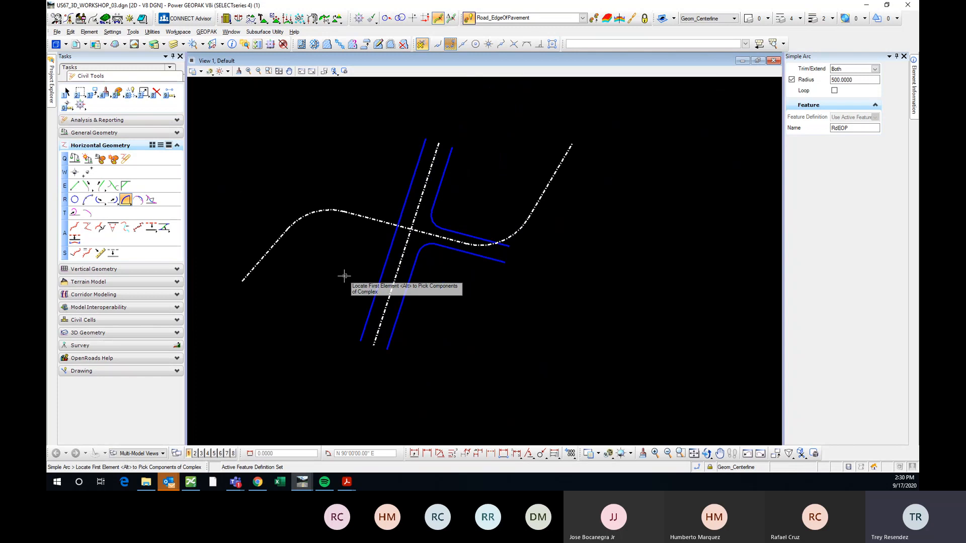
pyautogui.scroll(2, 384, 302)
pyautogui.click(446, 317)
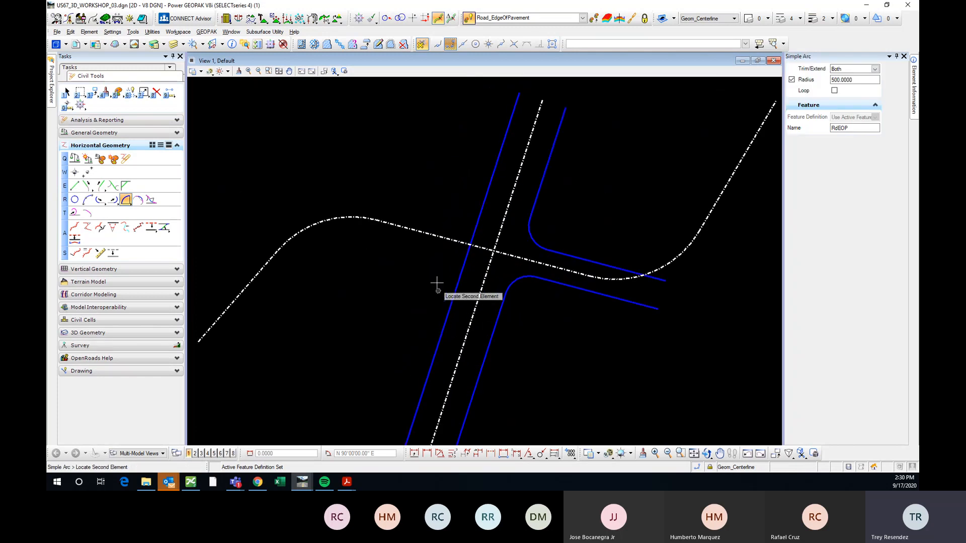
pyautogui.click(437, 254)
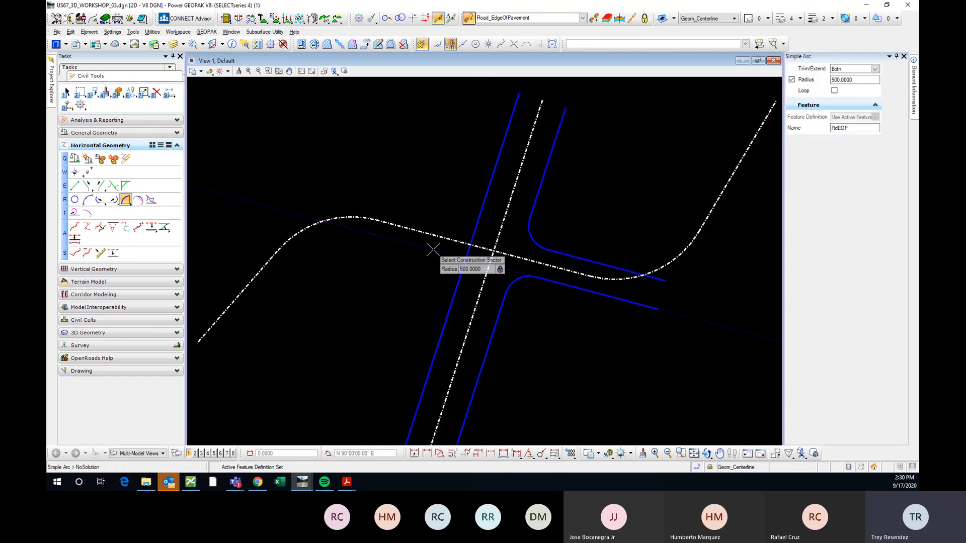
pyautogui.click(312, 319)
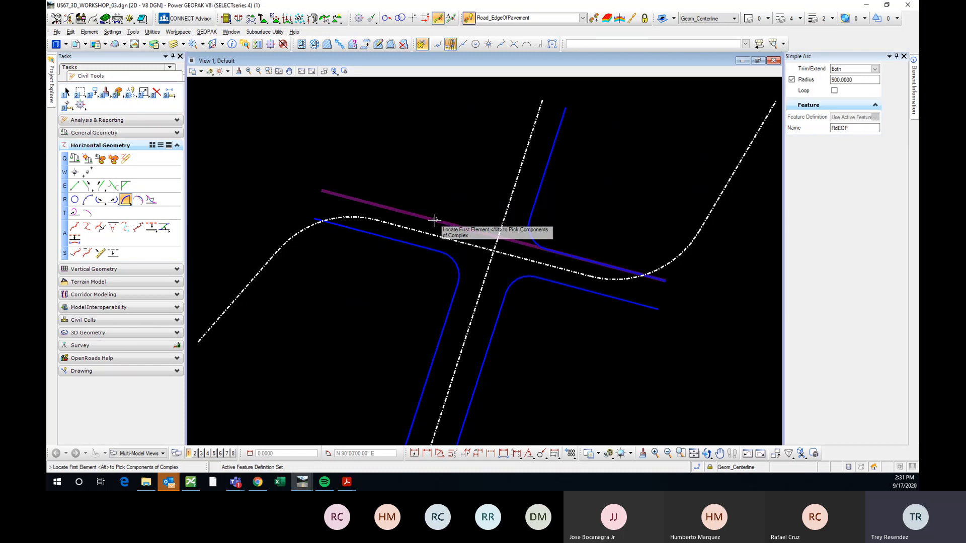
# - Round the northwest corner with a 500-radius Simple Arc between the tangent's upper edge and the crossing road's west edge, trimming both
pyautogui.click(441, 215)
pyautogui.click(487, 195)
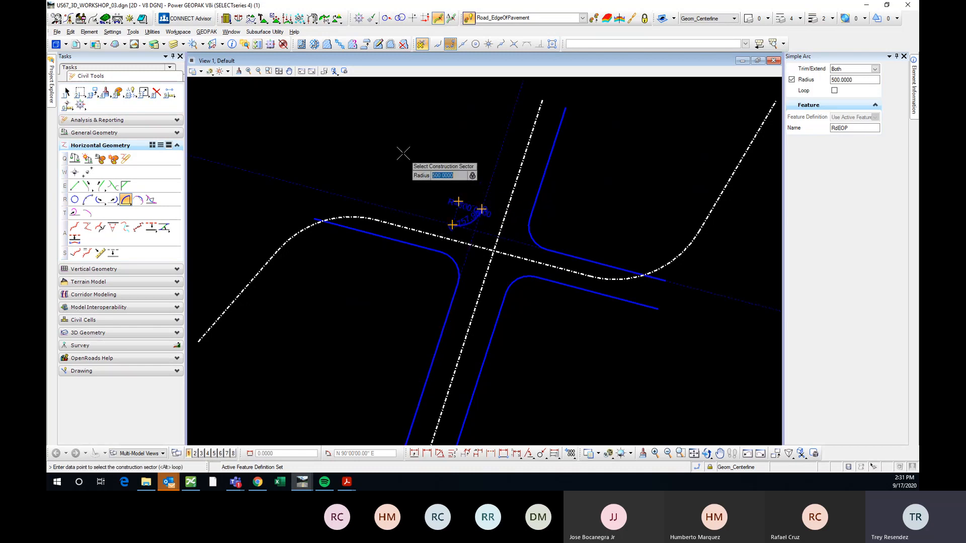
pyautogui.click(403, 151)
pyautogui.press('Escape')
pyautogui.scroll(-3, 498, 308)
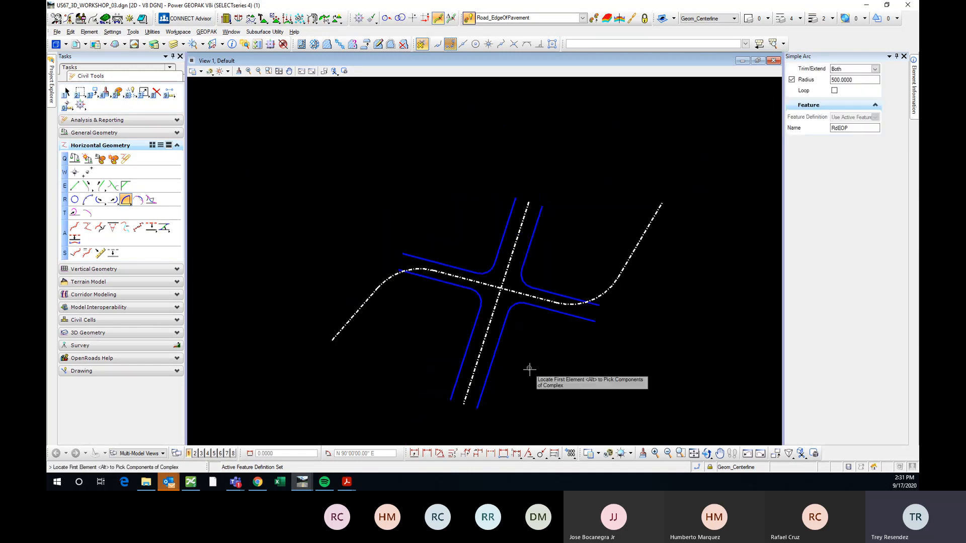
# - Examine the offset handles on the north leg of the crossing road's east edge of pavement and clear the selection
pyautogui.click(511, 209)
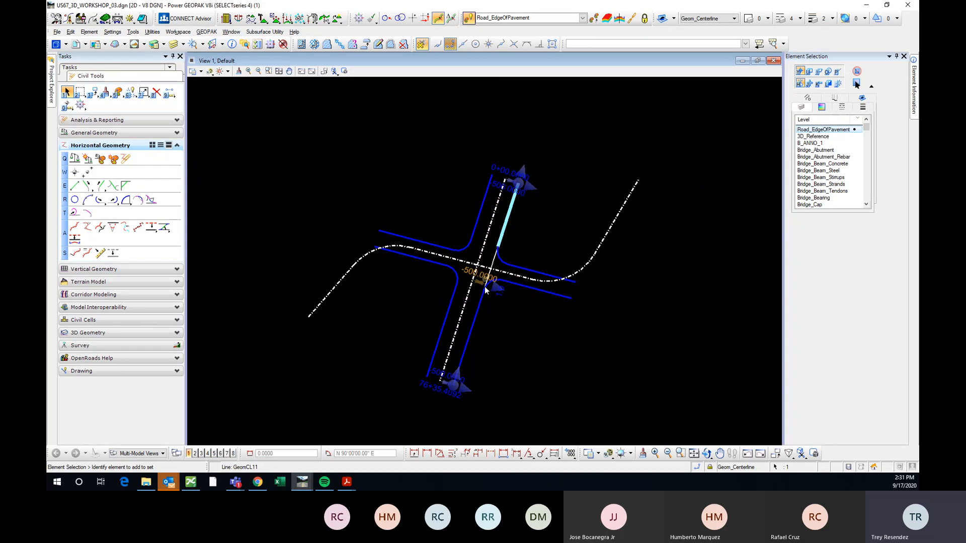
pyautogui.click(544, 234)
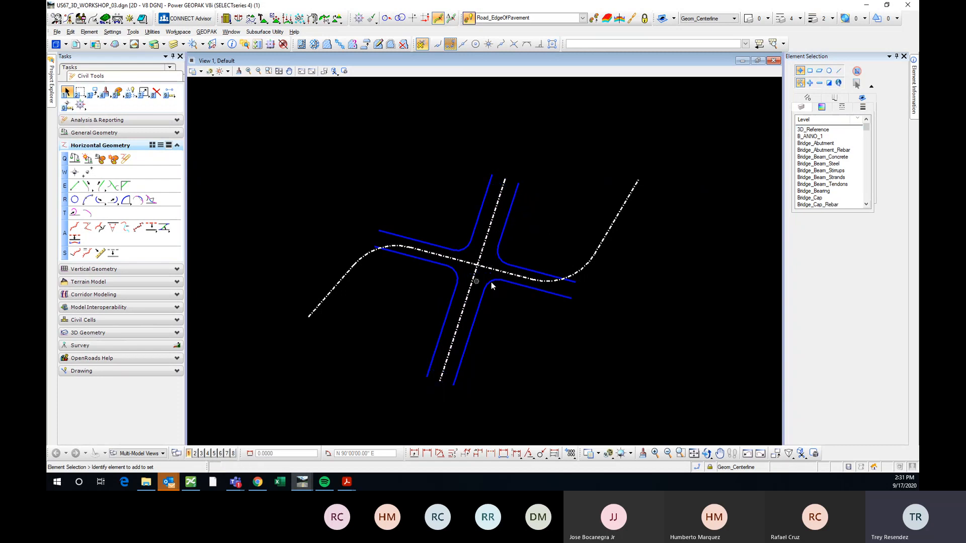
pyautogui.scroll(2, 485, 265)
pyautogui.moveTo(510, 351); pyautogui.dragTo(479, 303, button='middle')
pyautogui.scroll(-2, 381, 316)
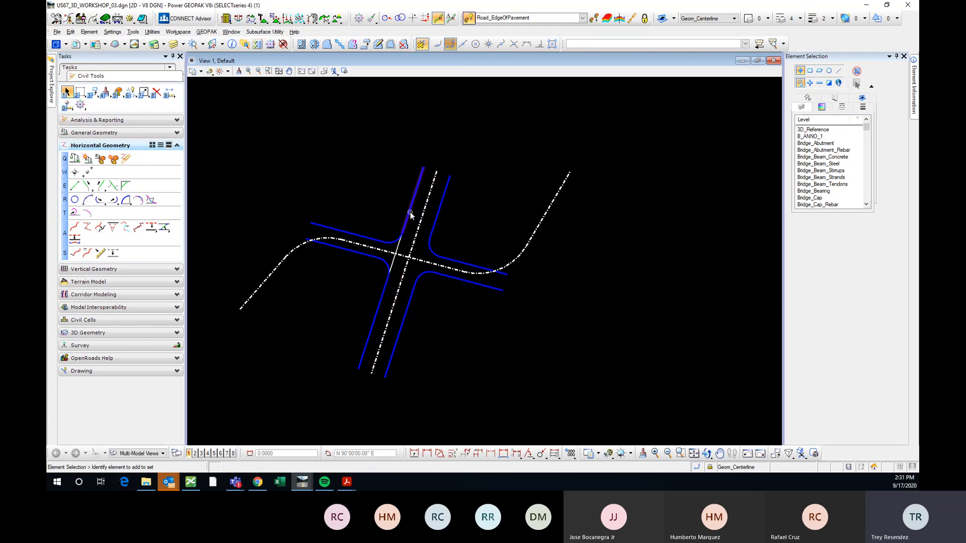
# - Try changing the start offset of the crossing road's west edge of pavement to 400, and undo the edit
pyautogui.click(411, 215)
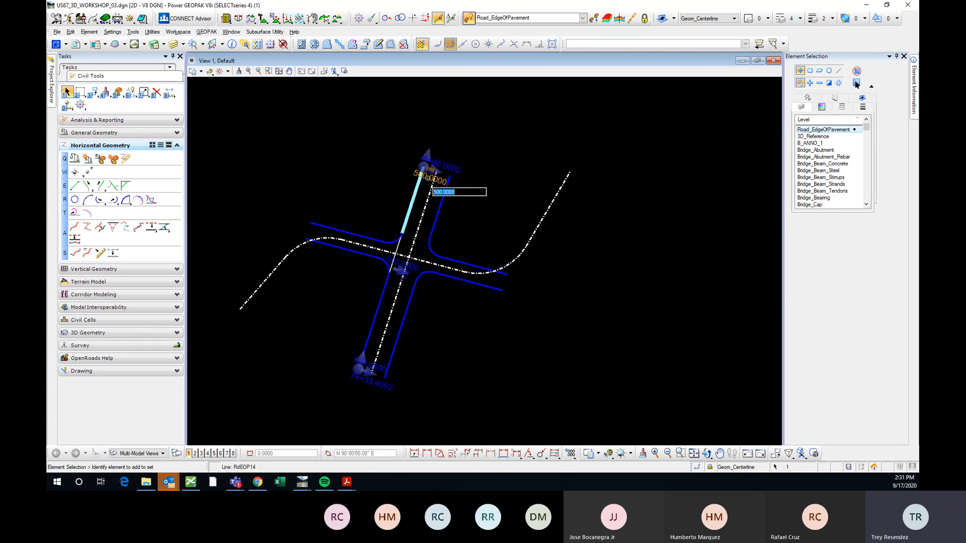
pyautogui.write('400')
pyautogui.press('Return')
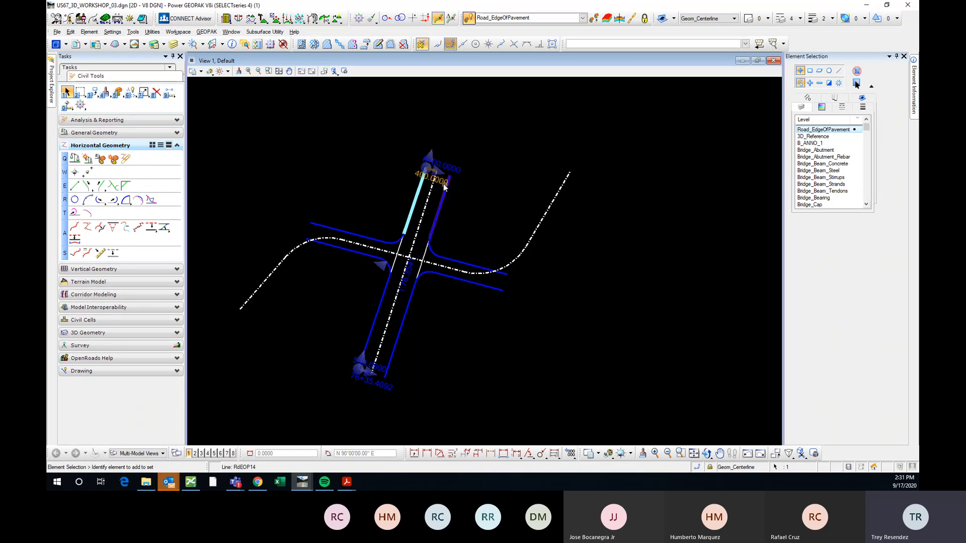
pyautogui.scroll(2, 375, 382)
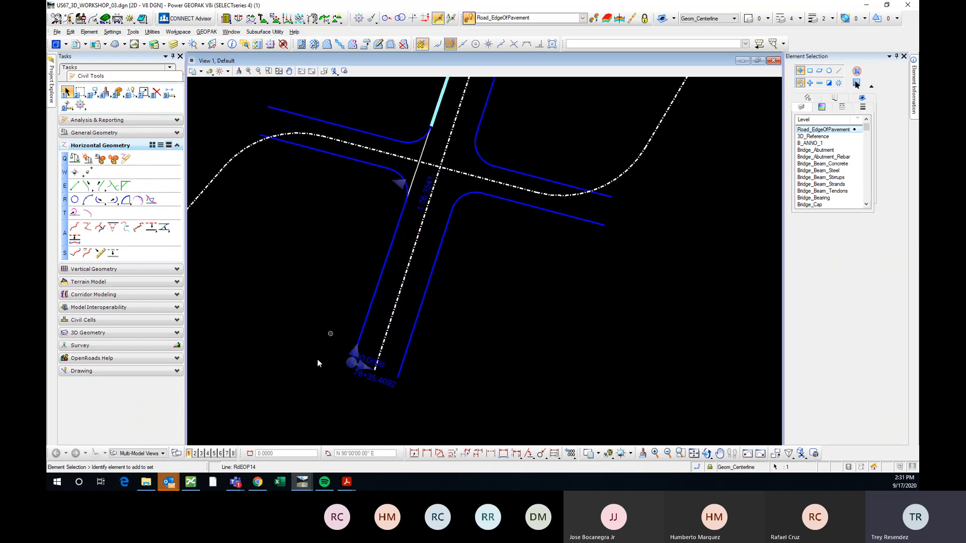
pyautogui.scroll(-2, 355, 342)
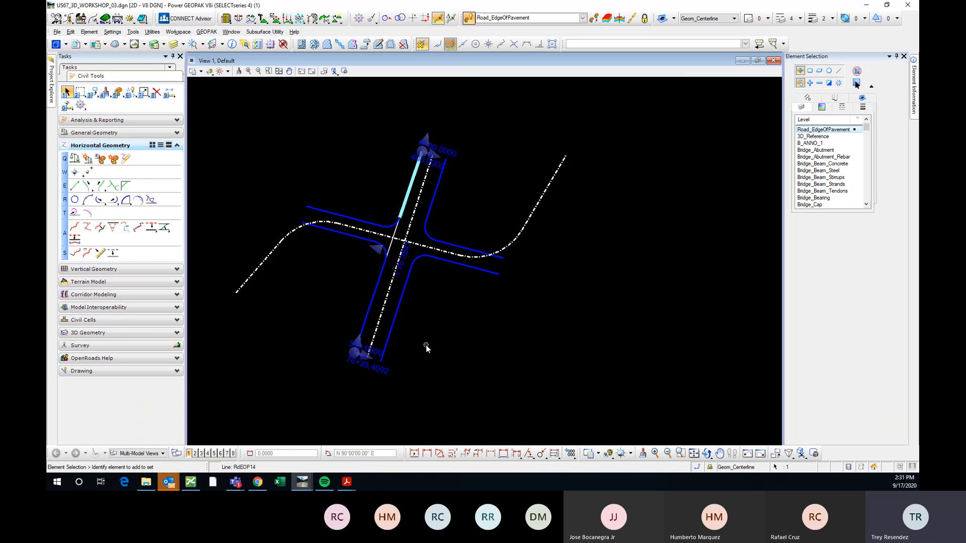
pyautogui.hotkey('ctrl', 'z')
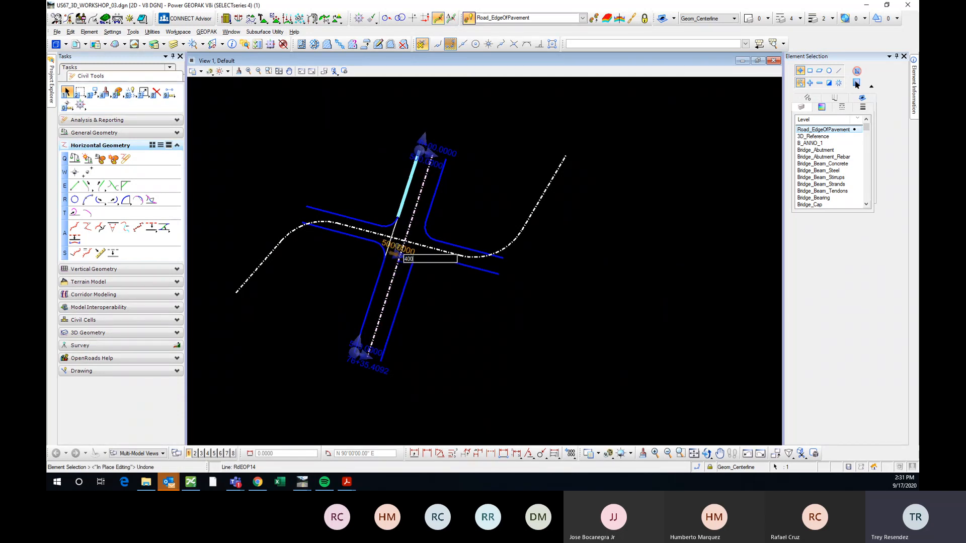
# - Set the overall offset of the crossing road's west edge of pavement to 400 at its midpoint dimension and deselect it
pyautogui.press('Return')
pyautogui.scroll(2, 370, 355)
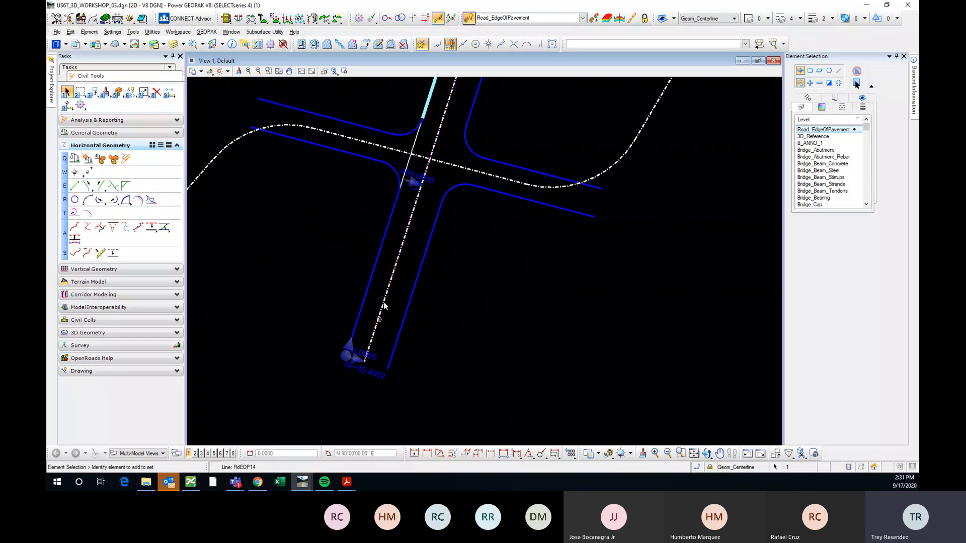
pyautogui.scroll(-2, 340, 342)
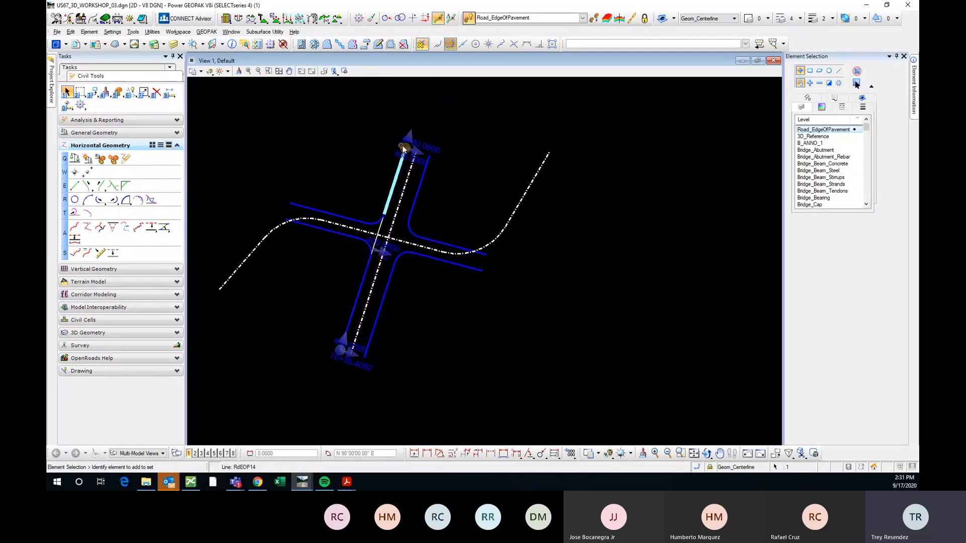
pyautogui.click(378, 243)
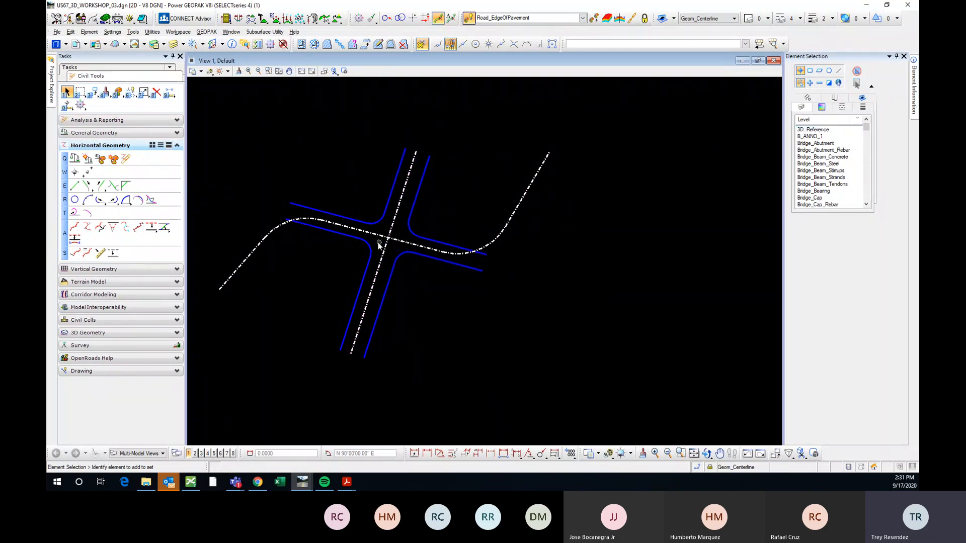
# - Set the offset of the crossing road's east edge of pavement to -300 and clear the selection
pyautogui.click(395, 287)
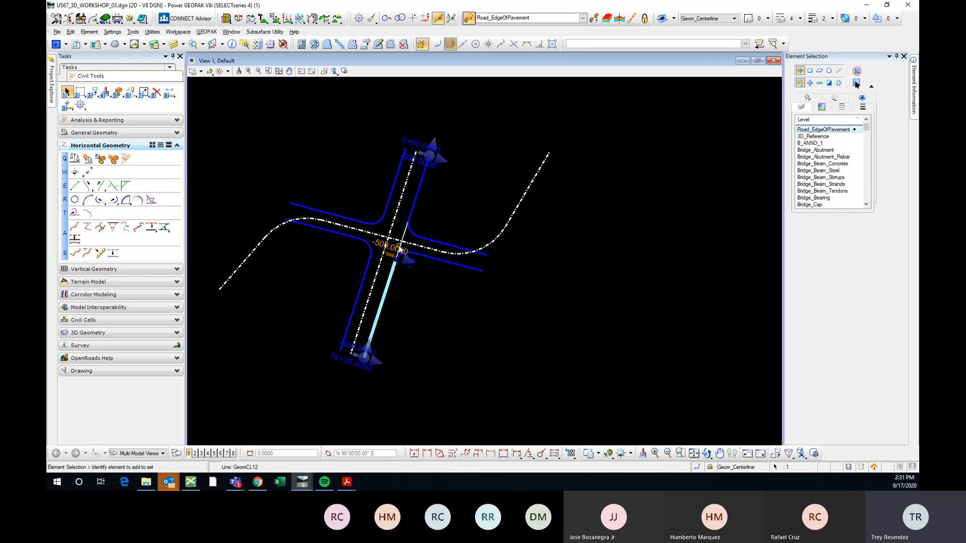
pyautogui.click(398, 254)
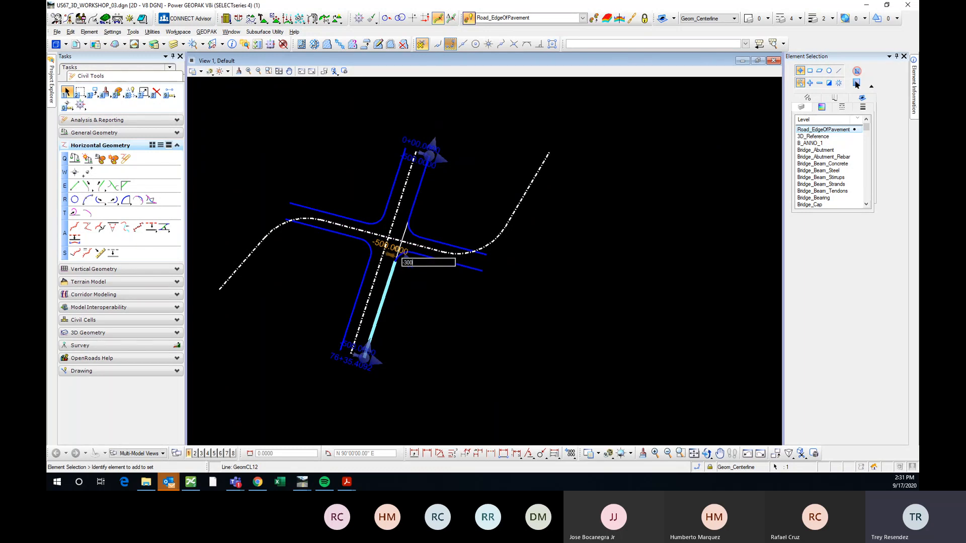
pyautogui.write('-300')
pyautogui.press('Return')
pyautogui.click(440, 198)
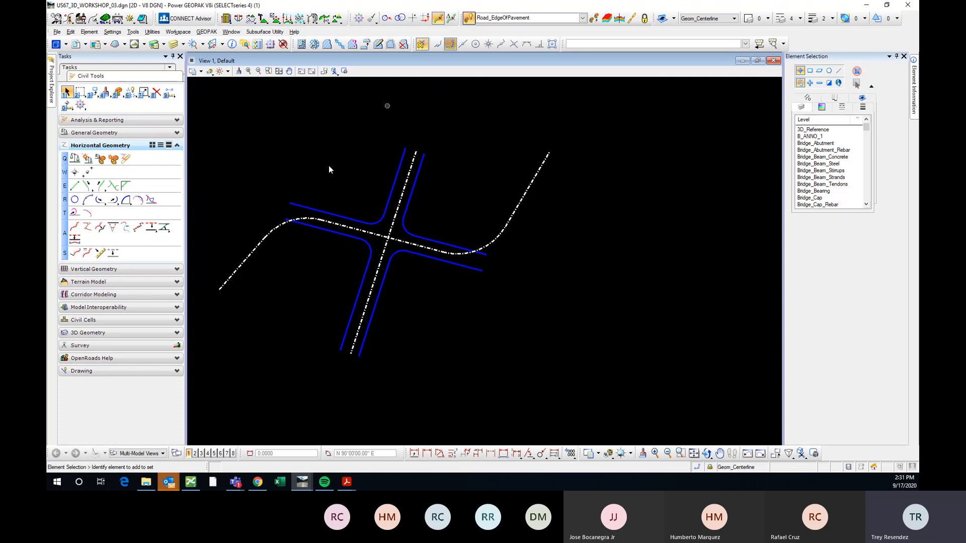
# - Move the crossing centerline's start point to the northwest and its end point eastward so the road runs nearly north-south
pyautogui.moveTo(453, 207); pyautogui.dragTo(494, 228, button='middle')
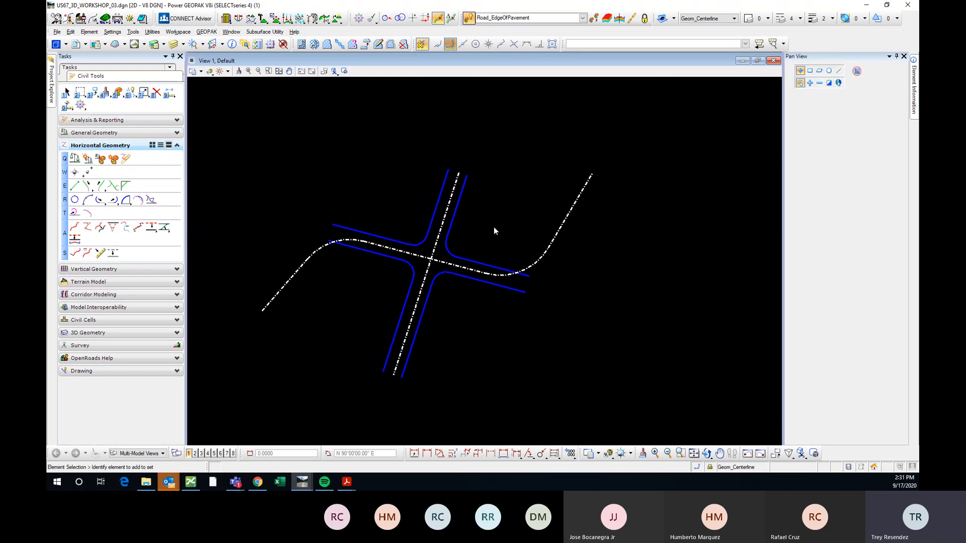
pyautogui.click(455, 183)
pyautogui.click(458, 175)
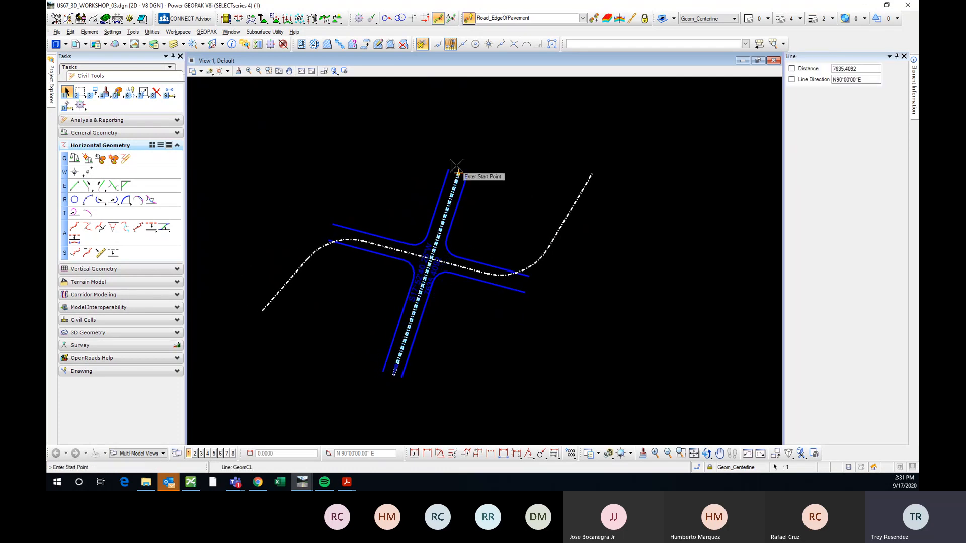
pyautogui.click(428, 144)
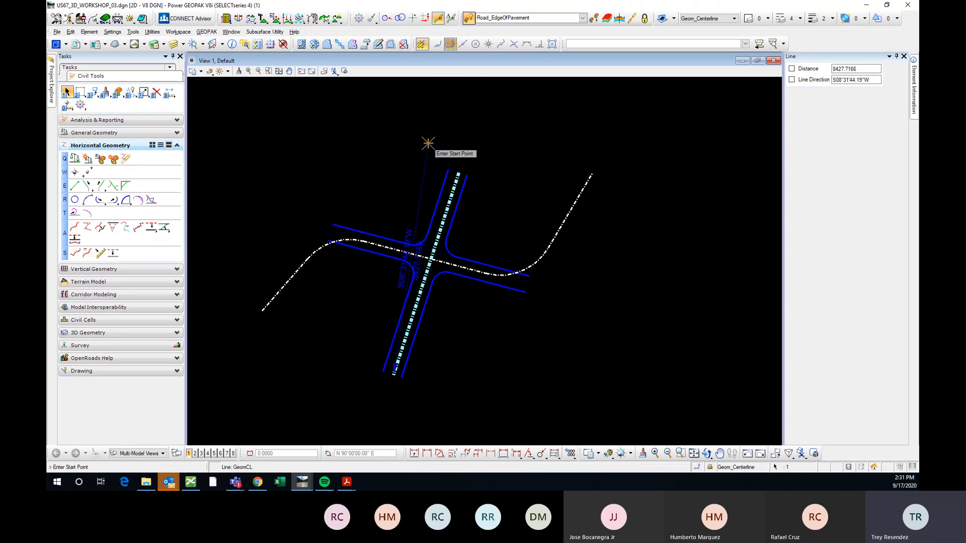
pyautogui.click(398, 375)
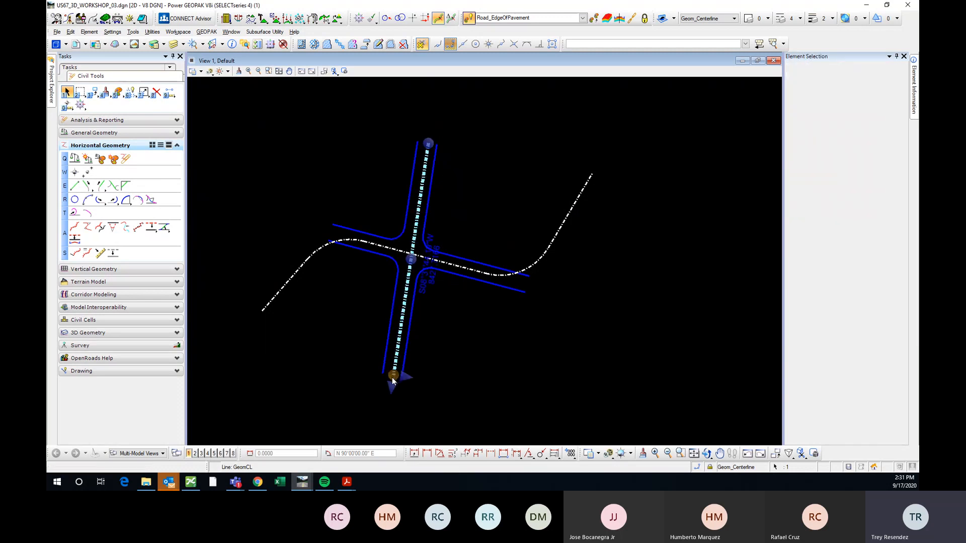
pyautogui.click(421, 379)
# - Set the radii of the northwest and northeast corner arcs to 750
pyautogui.scroll(2, 448, 238)
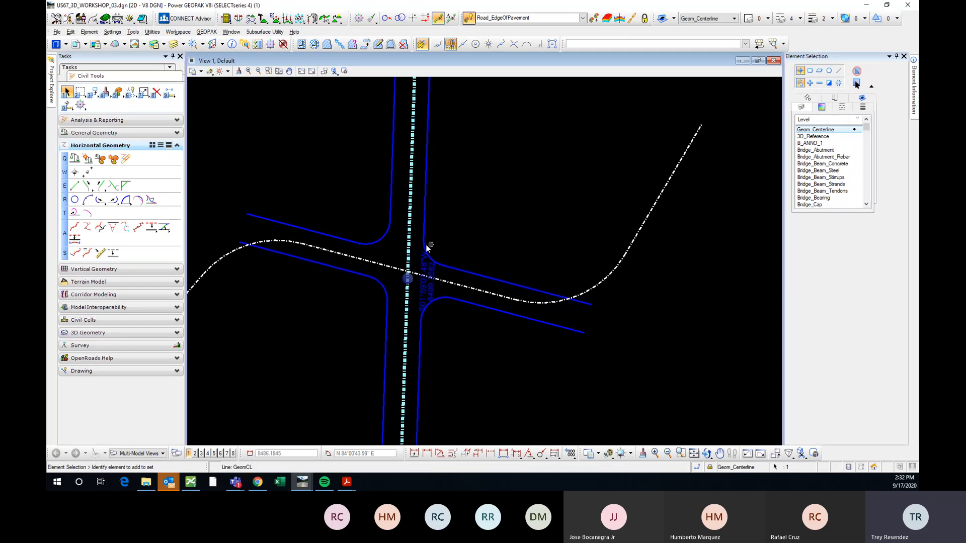
pyautogui.click(382, 239)
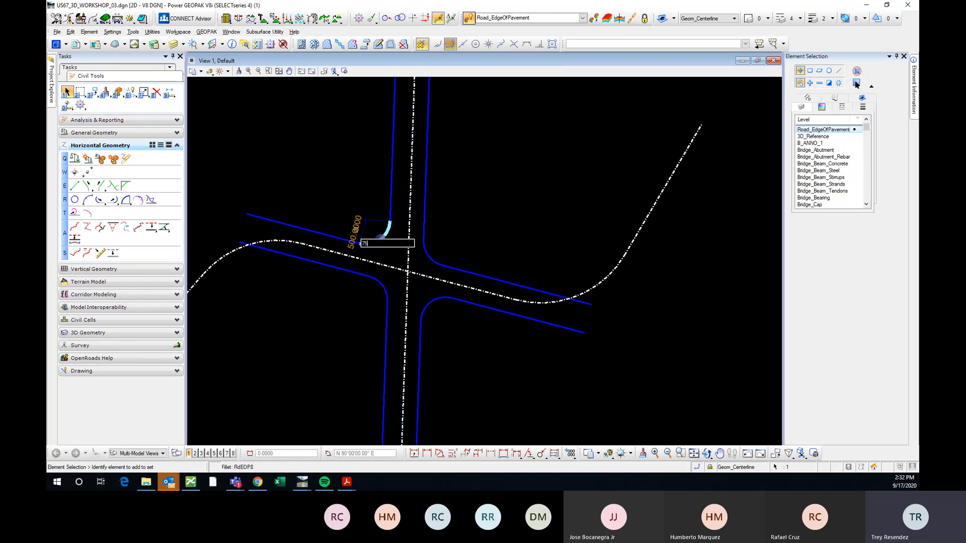
pyautogui.write('0')
pyautogui.press('Return')
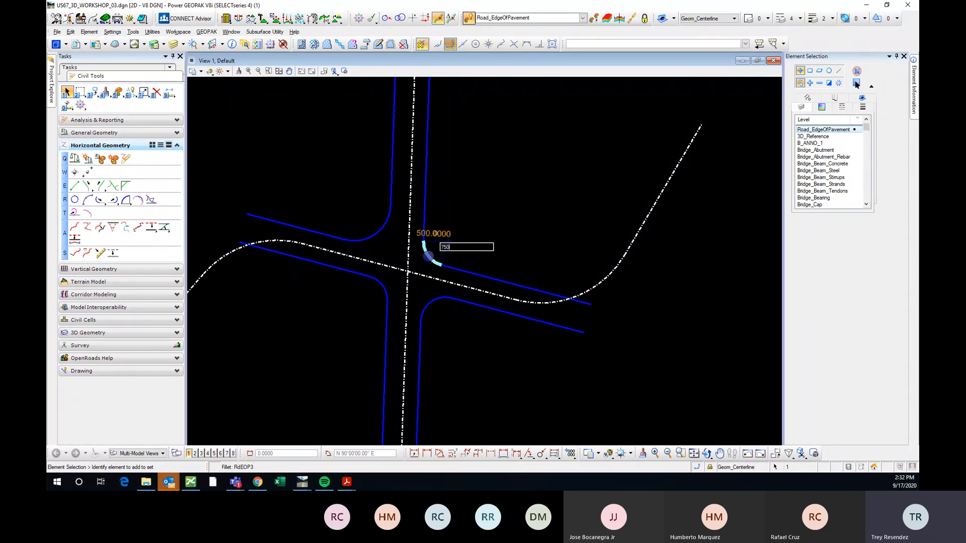
pyautogui.press('Return')
pyautogui.moveTo(469, 355); pyautogui.dragTo(503, 340, button='middle')
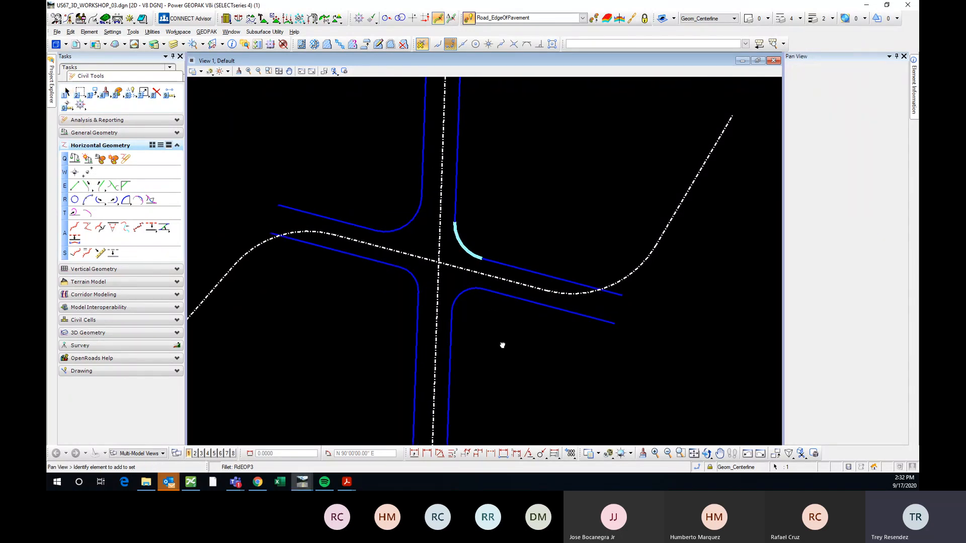
pyautogui.scroll(-2, 381, 251)
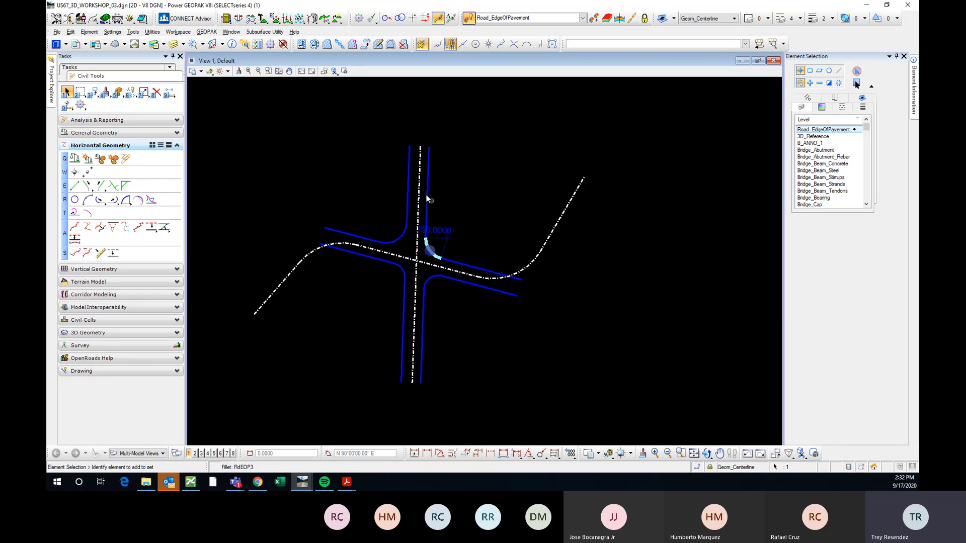
# - Move the crossing centerline's start point to the southeast and its end point to the northwest so the road leans northeast
pyautogui.click(421, 194)
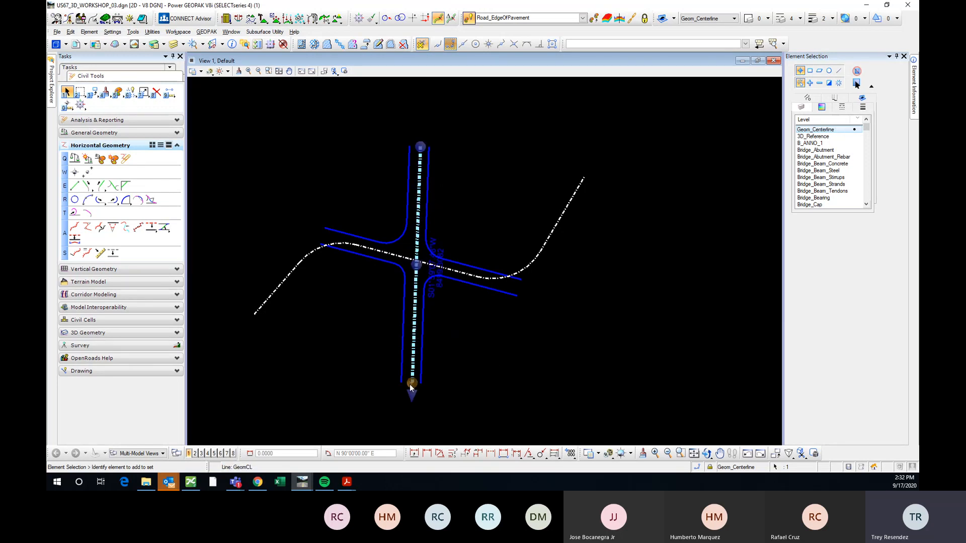
pyautogui.moveTo(421, 147); pyautogui.dragTo(440, 143)
pyautogui.moveTo(412, 386); pyautogui.dragTo(378, 371)
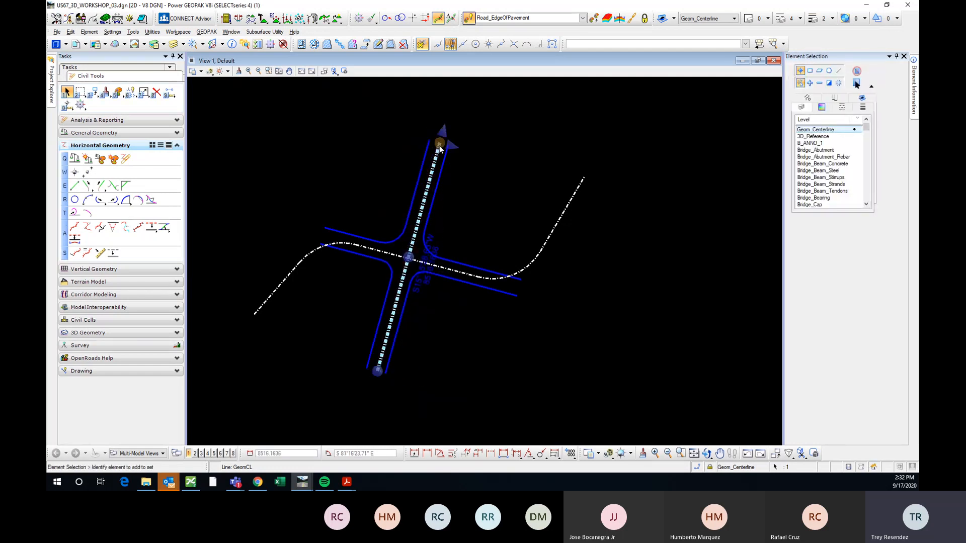
pyautogui.moveTo(440, 145); pyautogui.dragTo(454, 181)
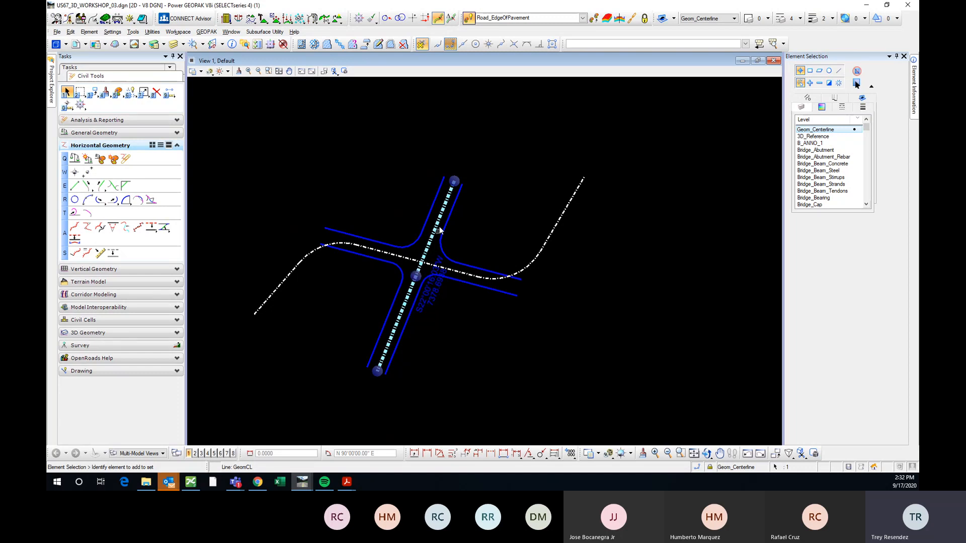
# - Move the crossing centerline's start point slightly to the northwest and clear the selection
pyautogui.scroll(2, 439, 230)
pyautogui.scroll(-2, 367, 186)
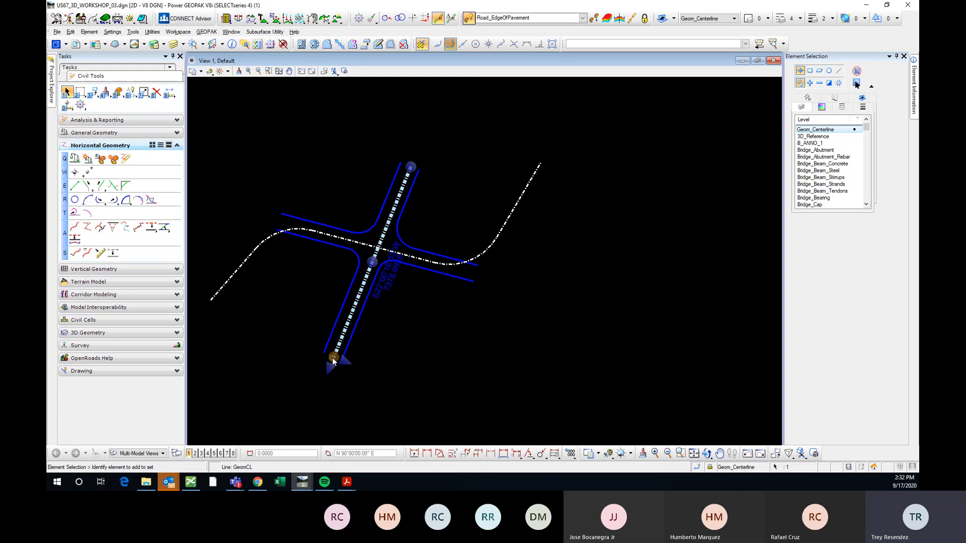
pyautogui.scroll(2, 333, 361)
pyautogui.scroll(-3, 455, 271)
pyautogui.scroll(3, 470, 162)
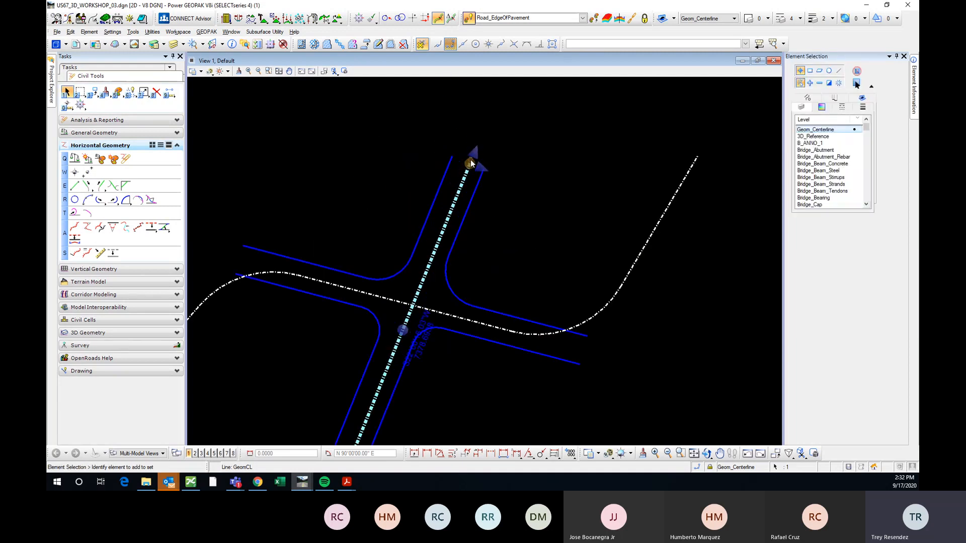
pyautogui.click(470, 163)
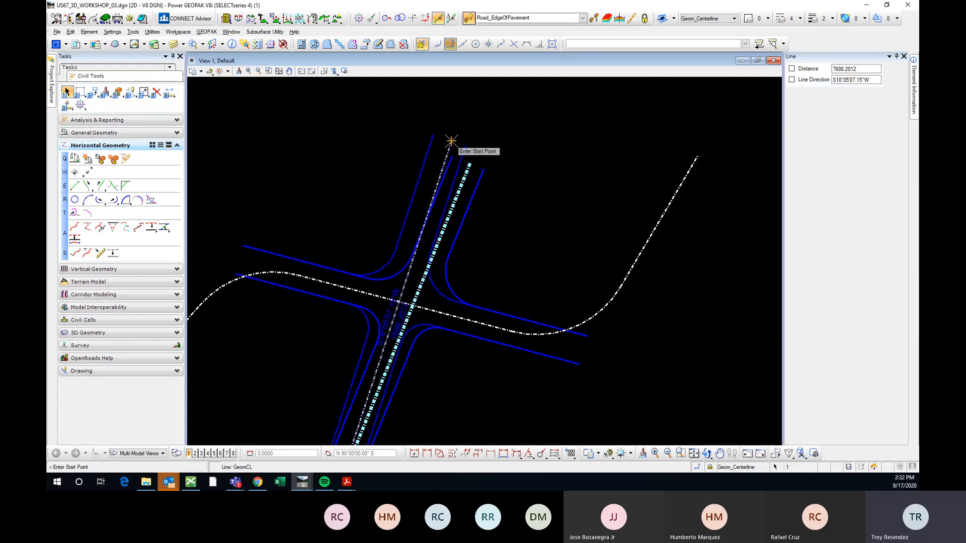
pyautogui.click(451, 141)
pyautogui.scroll(-2, 445, 145)
pyautogui.click(434, 316)
pyautogui.moveTo(434, 316); pyautogui.dragTo(464, 332, button='middle')
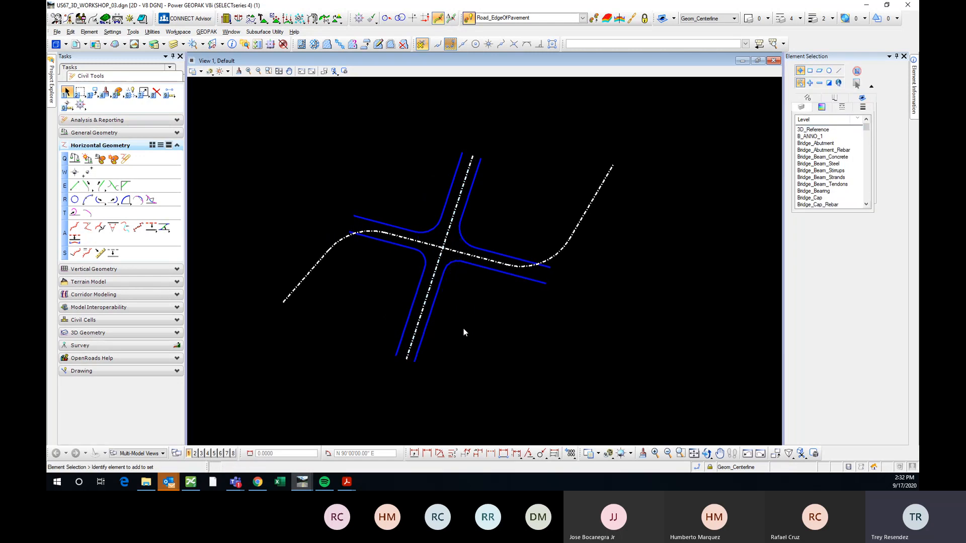
pyautogui.click(451, 215)
pyautogui.click(493, 274)
pyautogui.scroll(-3, 494, 255)
pyautogui.scroll(4, 487, 251)
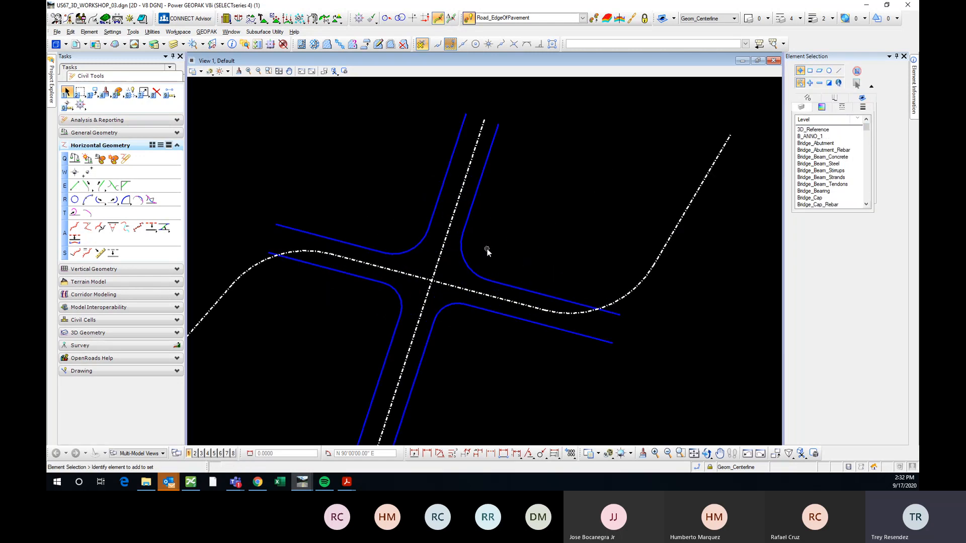
pyautogui.scroll(-4, 487, 250)
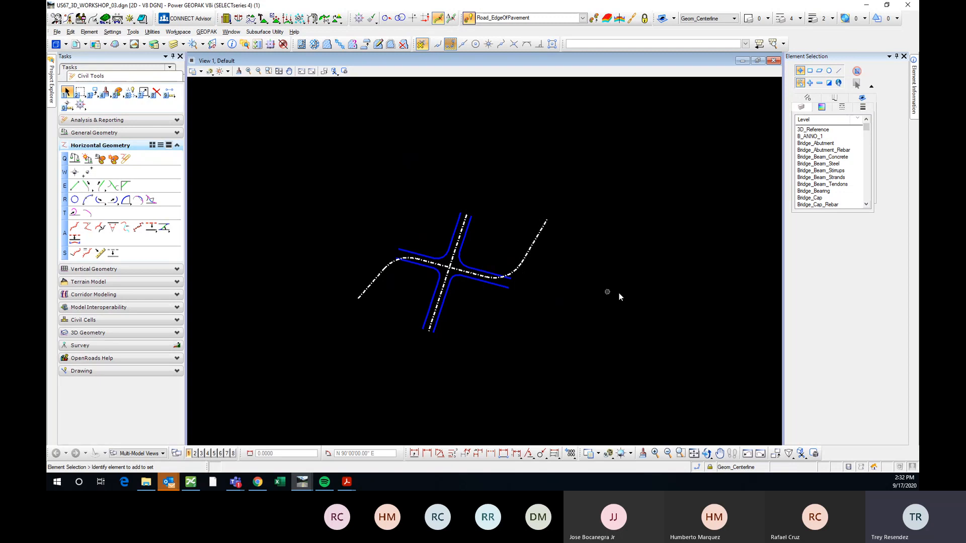
pyautogui.moveTo(619, 294); pyautogui.dragTo(522, 290, button='middle')
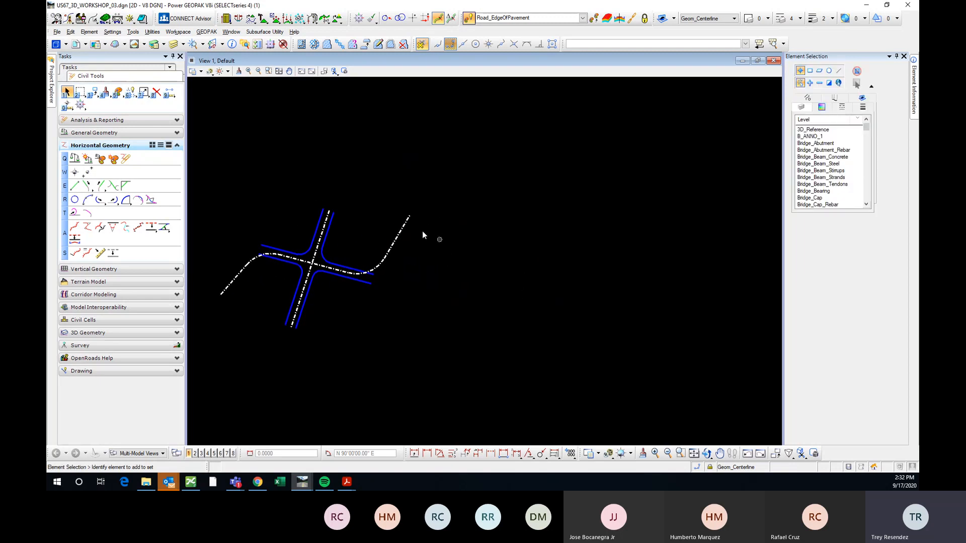
pyautogui.moveTo(373, 350)
pyautogui.mouseDown(button='middle')
pyautogui.moveTo(386, 319)
pyautogui.moveTo(401, 320)
pyautogui.mouseUp(button='middle')
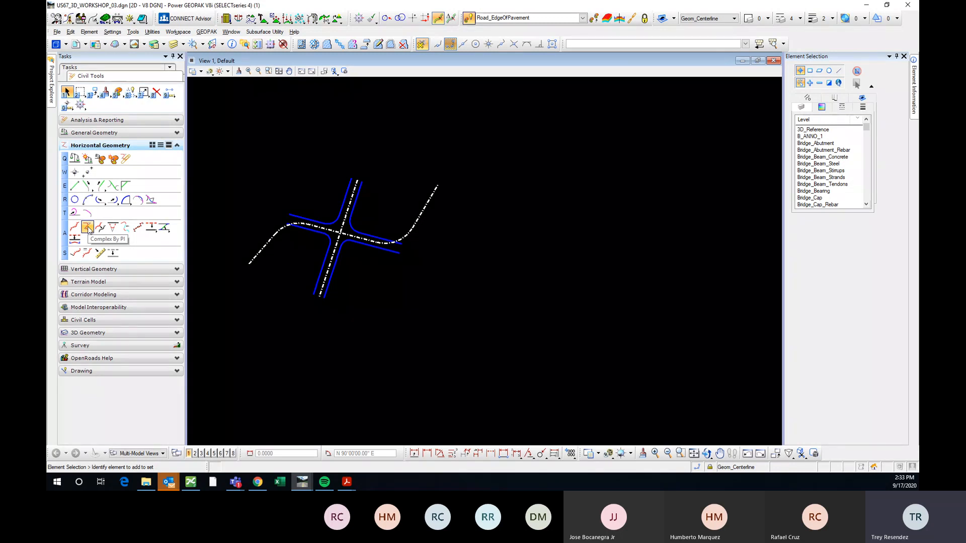
pyautogui.click(88, 228)
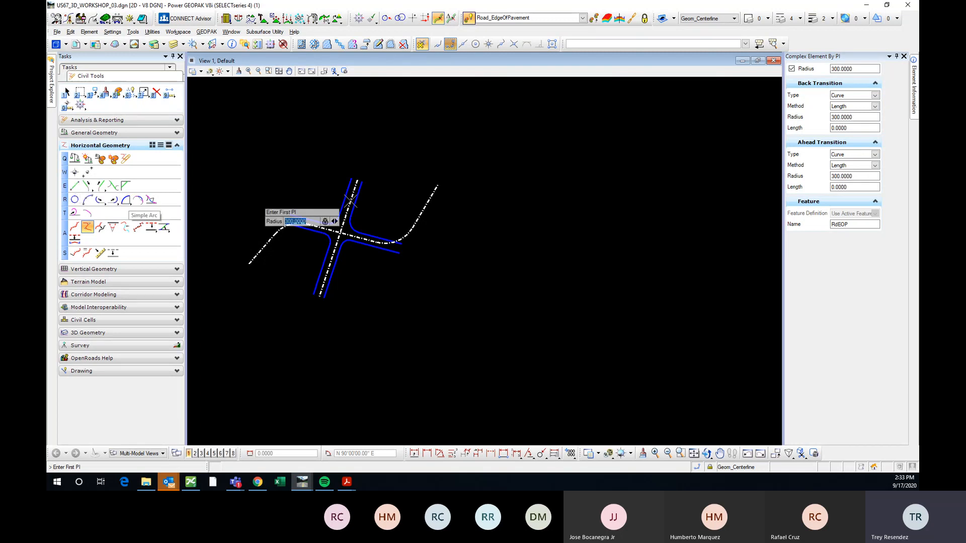
pyautogui.moveTo(639, 255); pyautogui.dragTo(594, 245, button='middle')
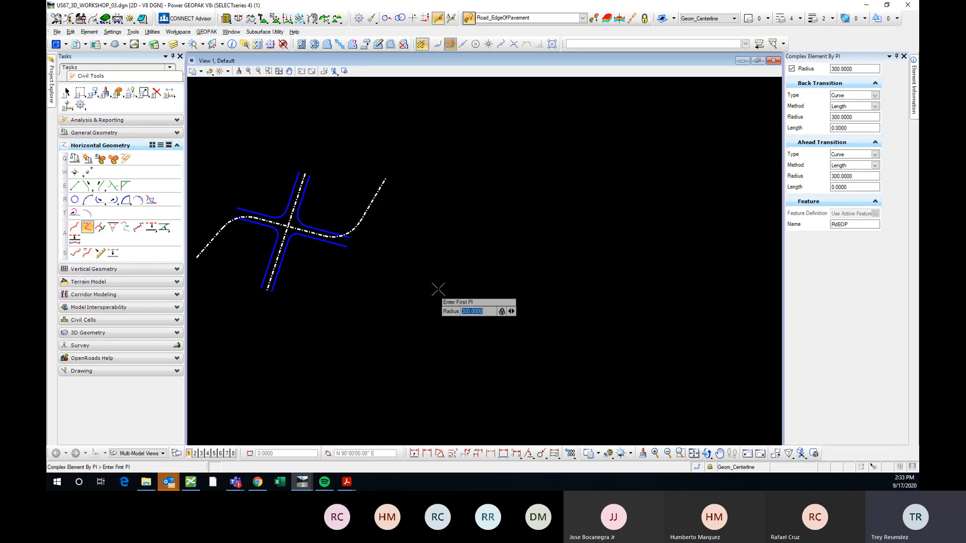
pyautogui.moveTo(557, 319); pyautogui.dragTo(489, 267, button='middle')
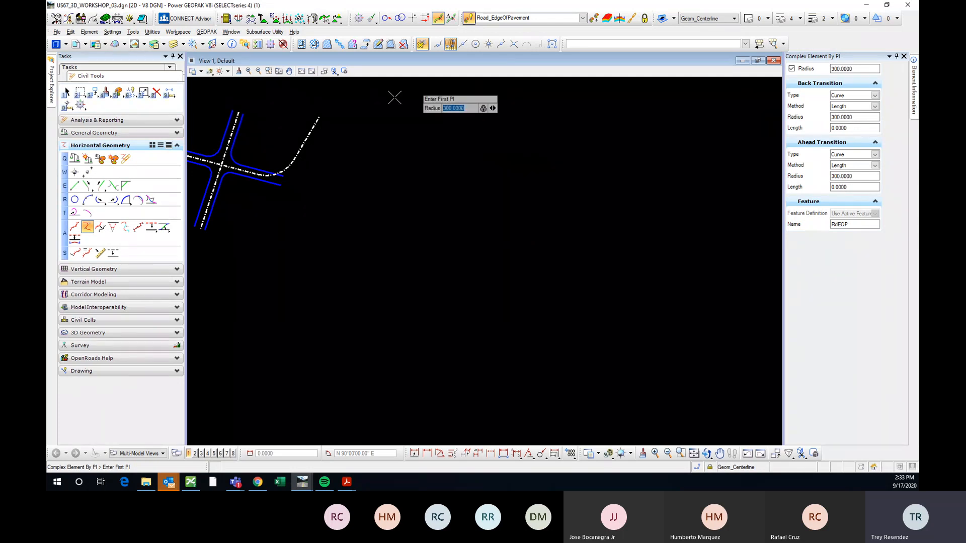
pyautogui.moveTo(338, 170); pyautogui.dragTo(384, 216, button='middle')
pyautogui.moveTo(325, 265); pyautogui.dragTo(411, 258, button='middle')
pyautogui.moveTo(581, 216); pyautogui.dragTo(518, 202, button='middle')
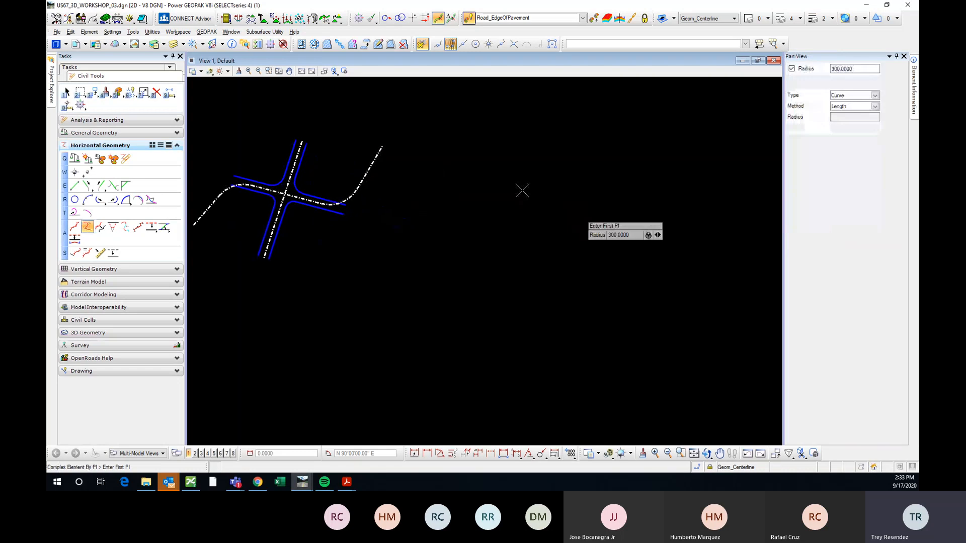
# - Match the active feature definition to the existing Geom_Centerline element and set the Complex By PI radius to 1000
pyautogui.click(594, 19)
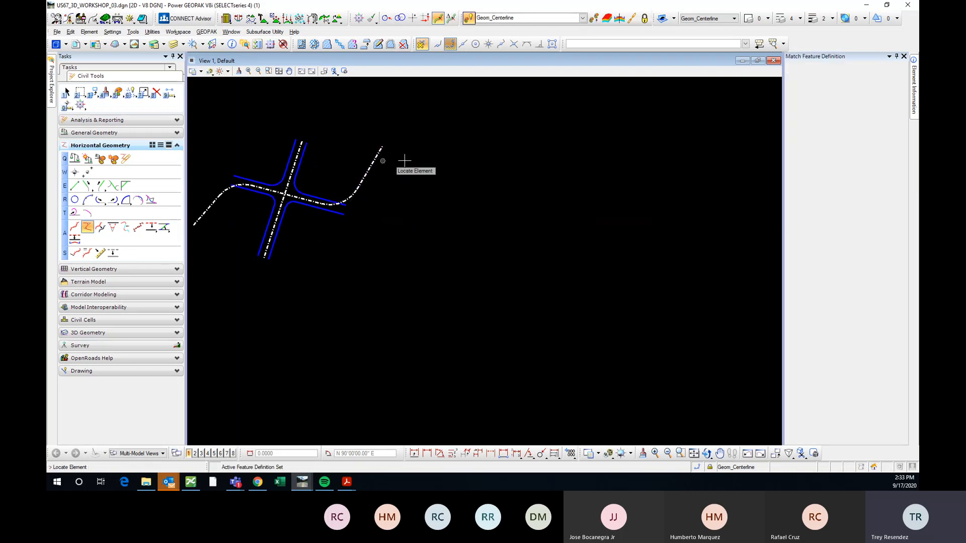
pyautogui.click(87, 228)
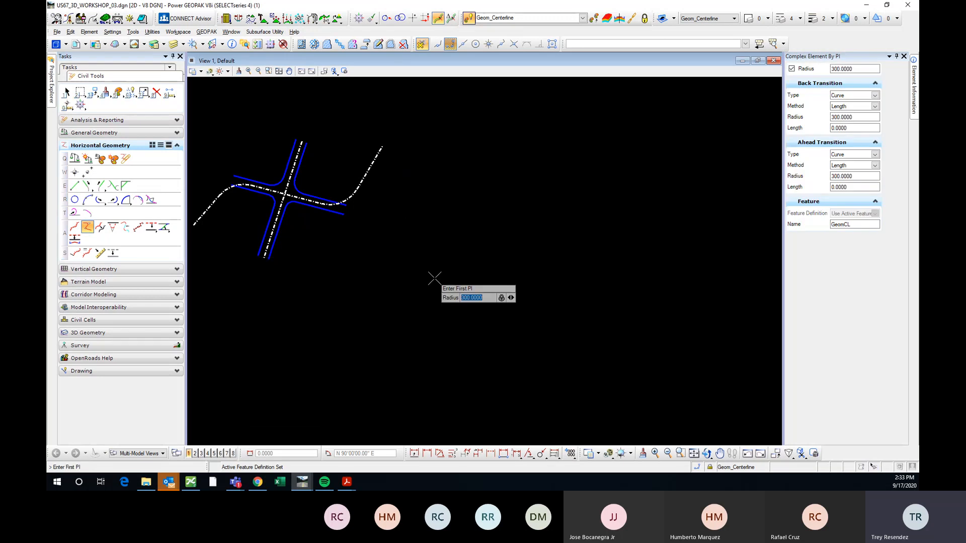
pyautogui.moveTo(858, 69); pyautogui.dragTo(832, 75)
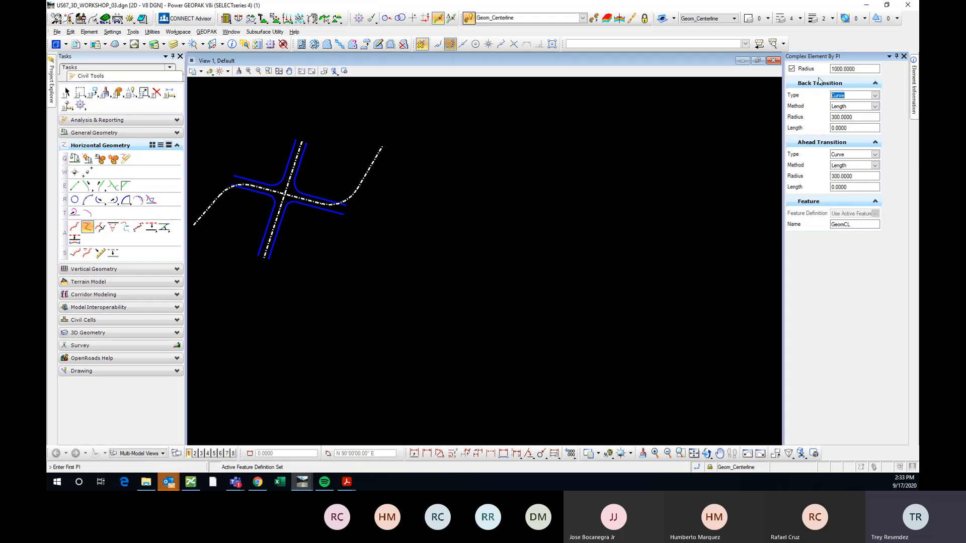
pyautogui.scroll(2, 574, 242)
pyautogui.scroll(-3, 546, 242)
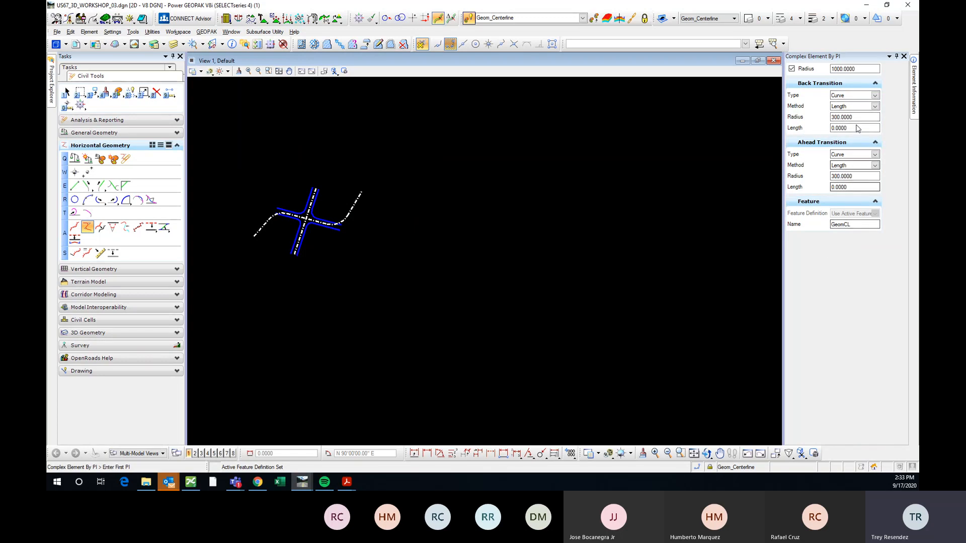
pyautogui.moveTo(572, 281); pyautogui.dragTo(534, 280, button='middle')
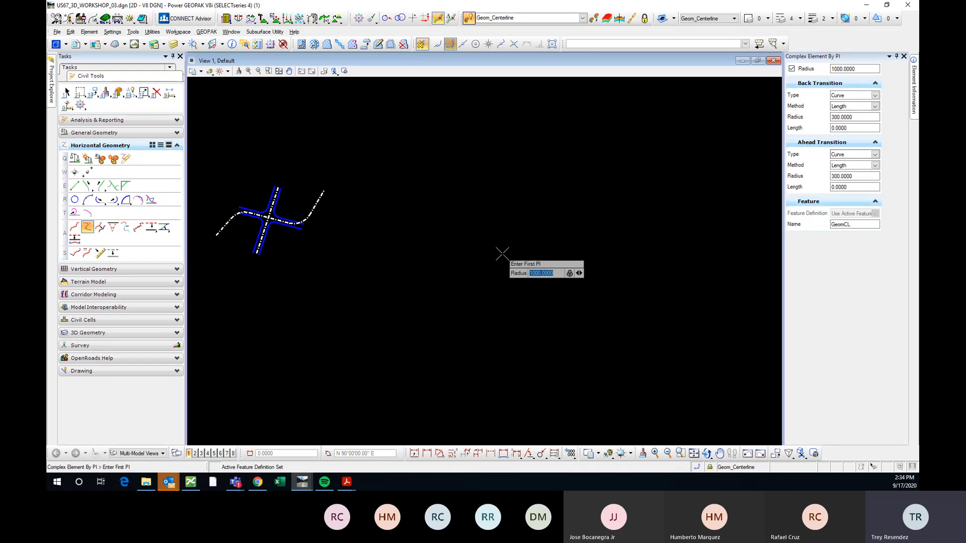
# - Place the new centerline's first PI southeast of the intersection and the second PI about 6200 to its northeast
pyautogui.scroll(2, 492, 222)
pyautogui.scroll(-2, 492, 221)
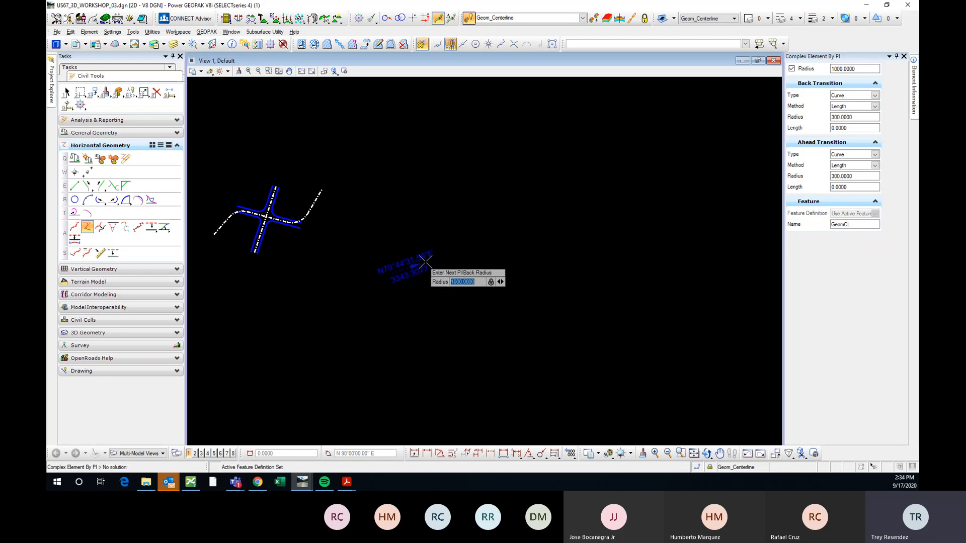
pyautogui.moveTo(500, 218); pyautogui.dragTo(443, 237, button='middle')
pyautogui.scroll(2, 430, 235)
pyautogui.moveTo(364, 279); pyautogui.dragTo(463, 251, button='middle')
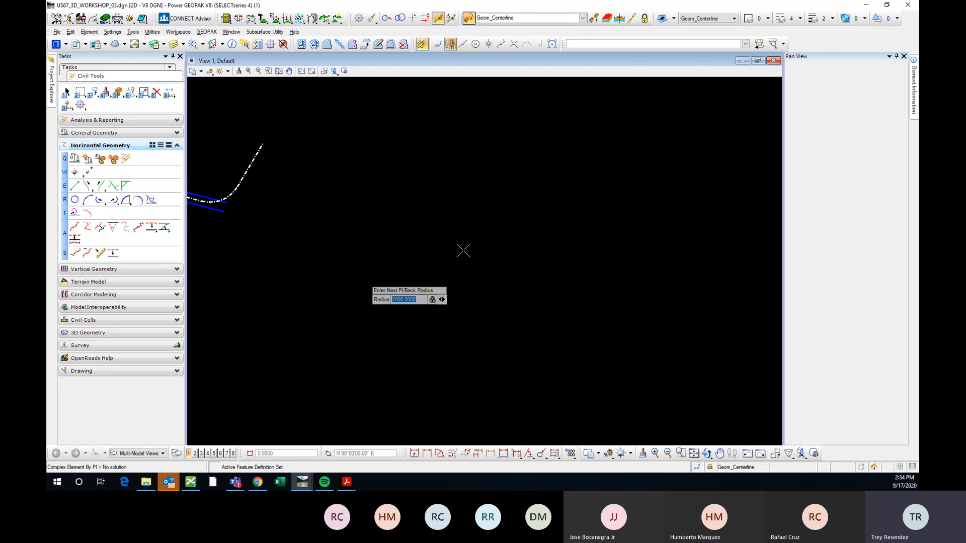
pyautogui.scroll(3, 425, 275)
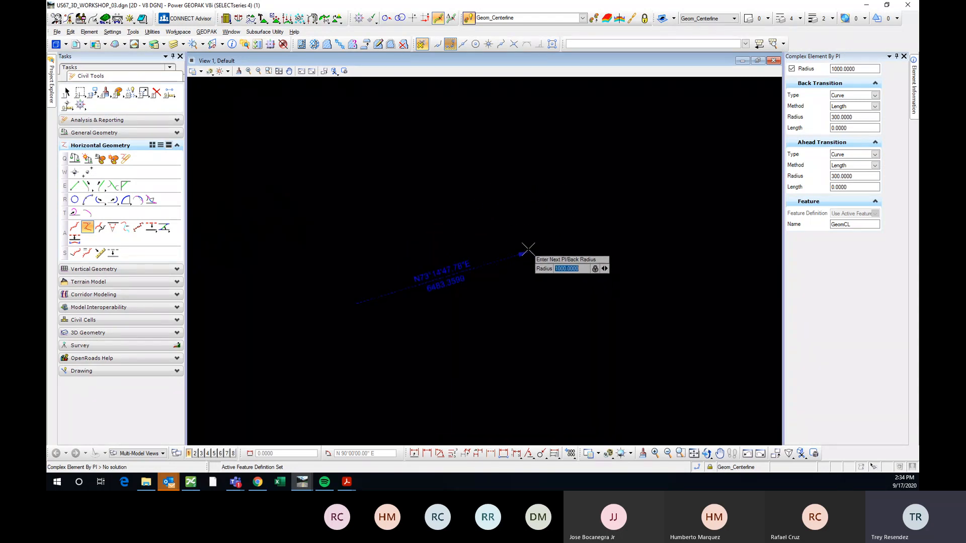
pyautogui.click(509, 229)
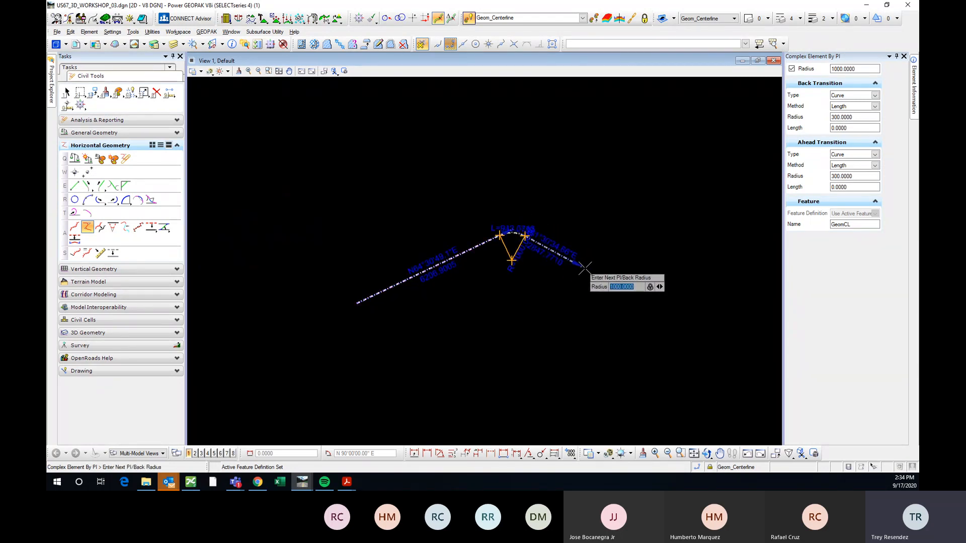
# - Set the radius of the curve at the second PI to 1500 with the next leg running southeast
pyautogui.scroll(3, 582, 272)
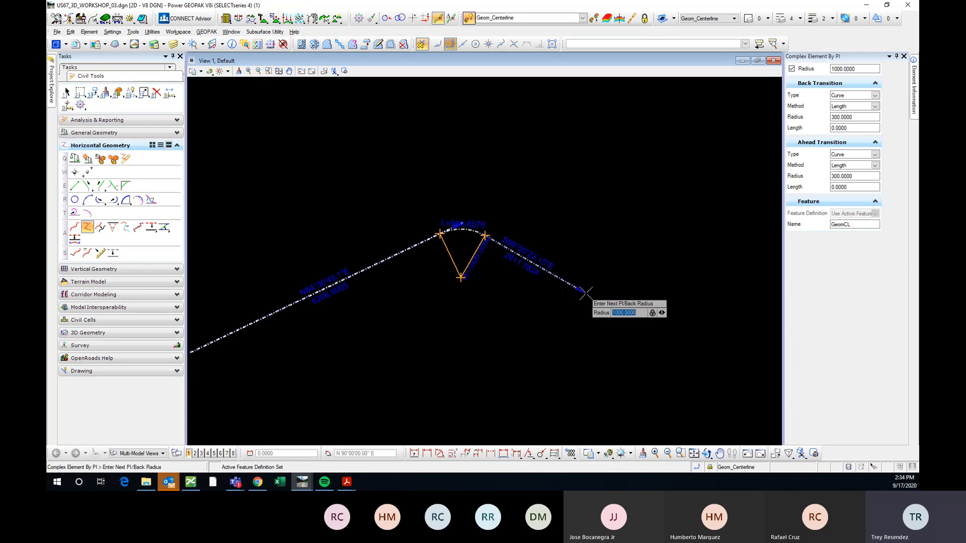
pyautogui.moveTo(544, 272); pyautogui.dragTo(618, 277, button='middle')
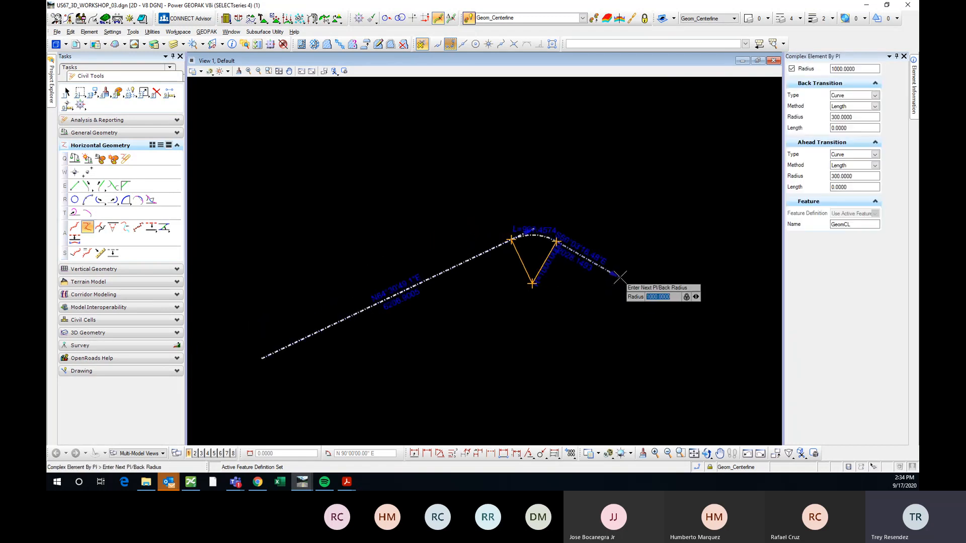
pyautogui.scroll(5, 619, 277)
pyautogui.scroll(-3, 626, 280)
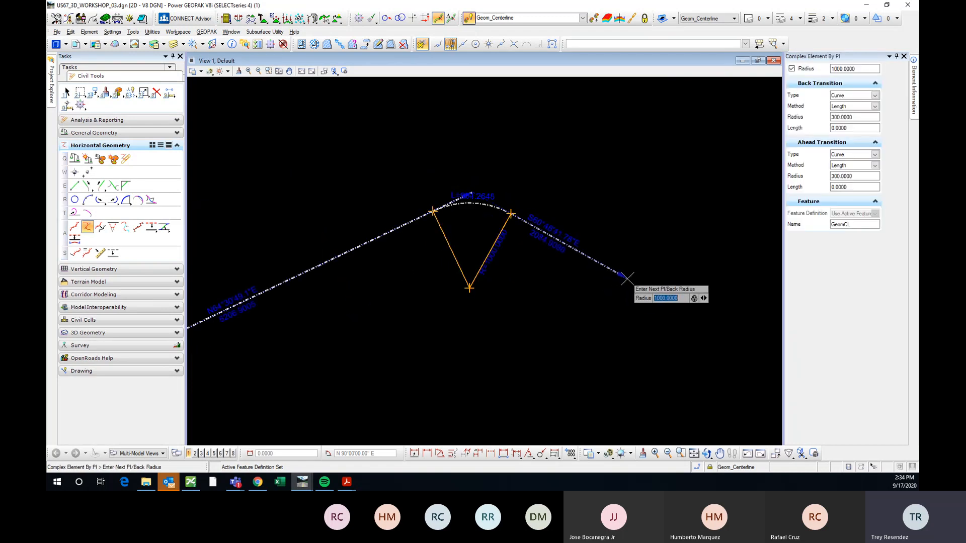
pyautogui.scroll(-3, 627, 278)
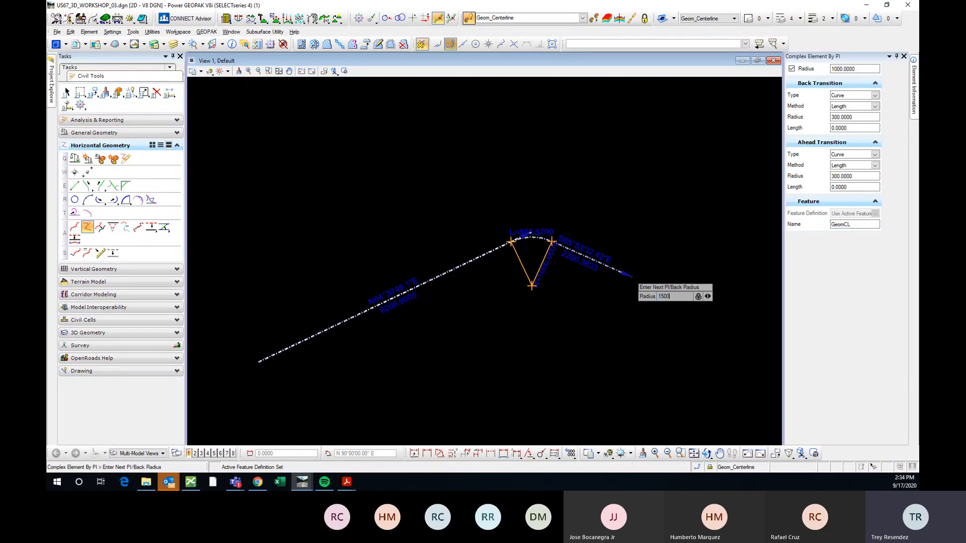
pyautogui.press('BackSpace')
pyautogui.press('Return')
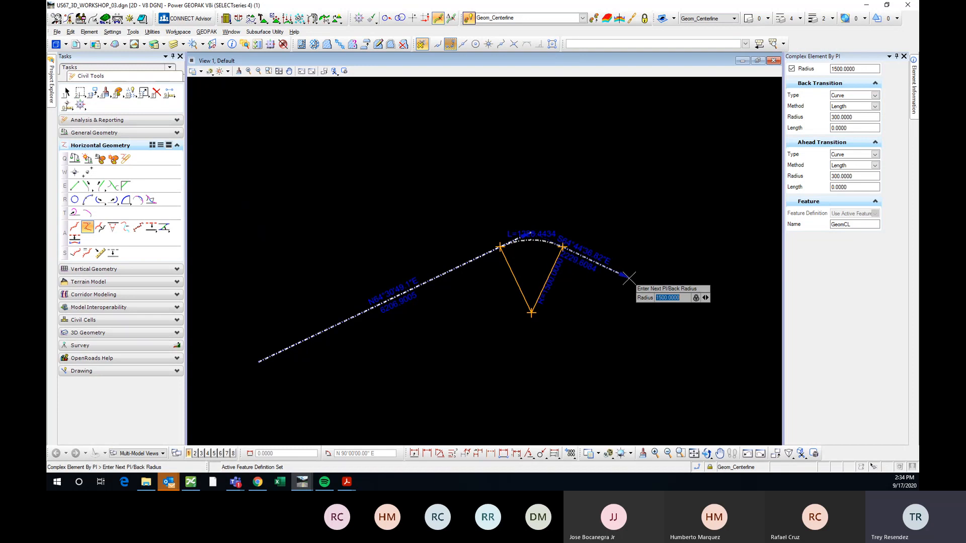
# - Set the curve radius to 2000 and place the next PI southeast of the alignment's first curve
pyautogui.write('2000')
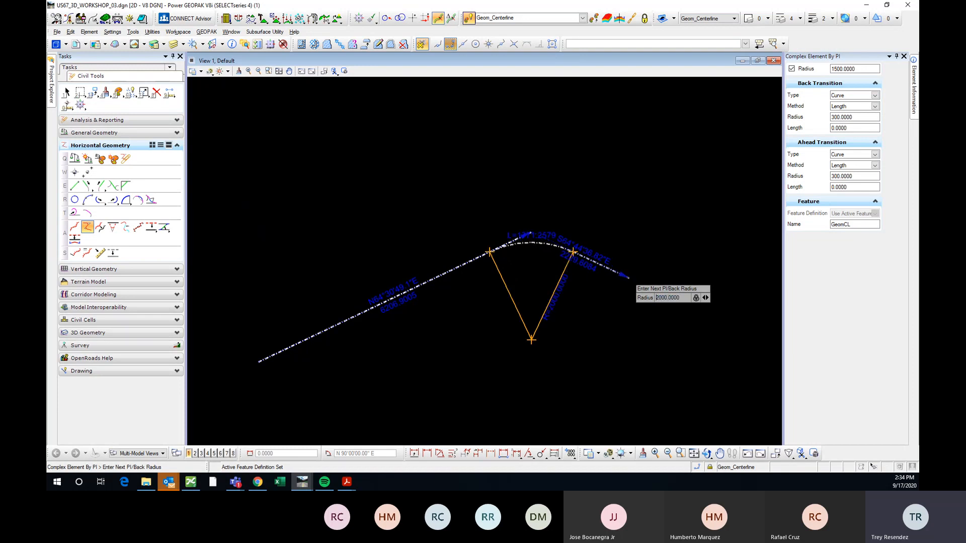
pyautogui.press('Return')
pyautogui.scroll(2, 548, 317)
pyautogui.scroll(-3, 548, 317)
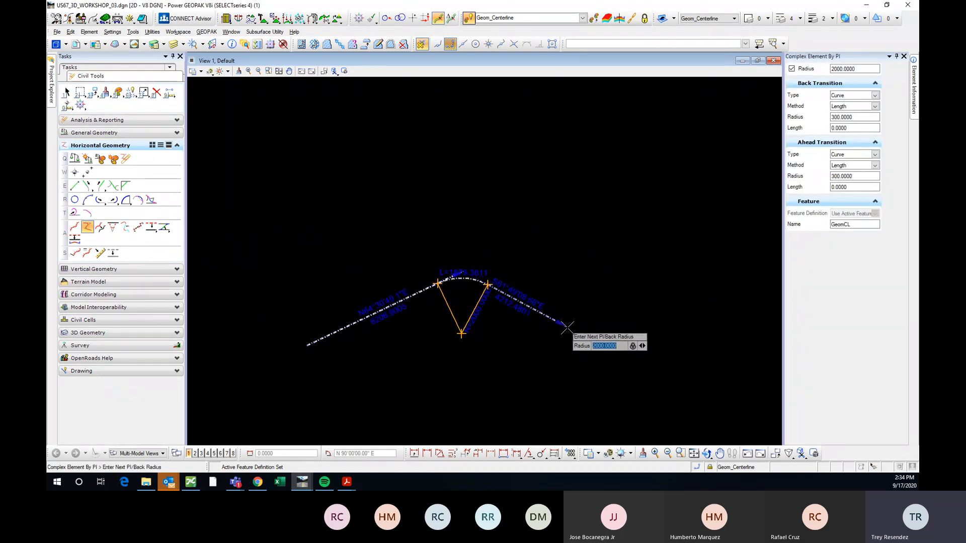
pyautogui.scroll(2, 583, 333)
pyautogui.click(583, 333)
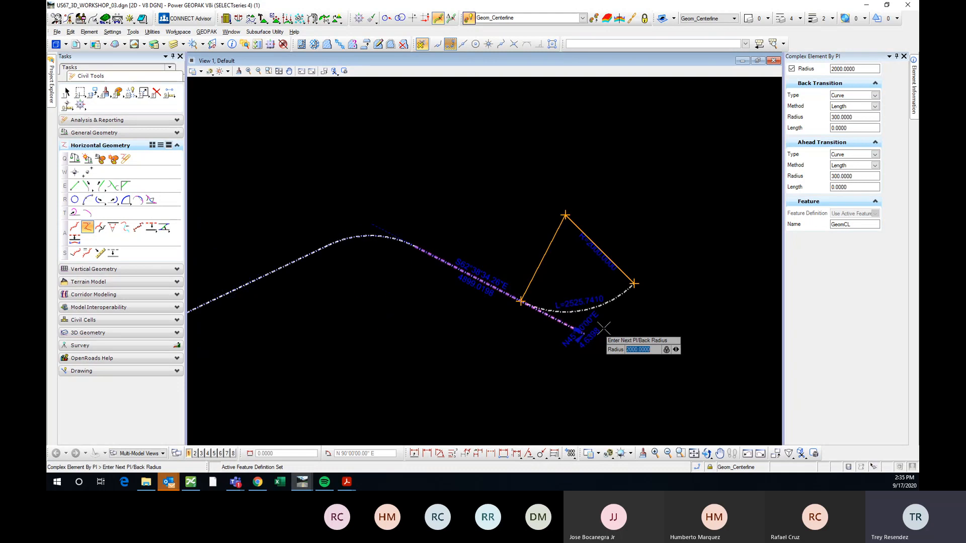
# - Place two more PIs, one to the northeast and one to the southeast, keeping the 2000 radius, and finish the complex element
pyautogui.scroll(-2, 680, 279)
pyautogui.moveTo(714, 275); pyautogui.dragTo(582, 290, button='middle')
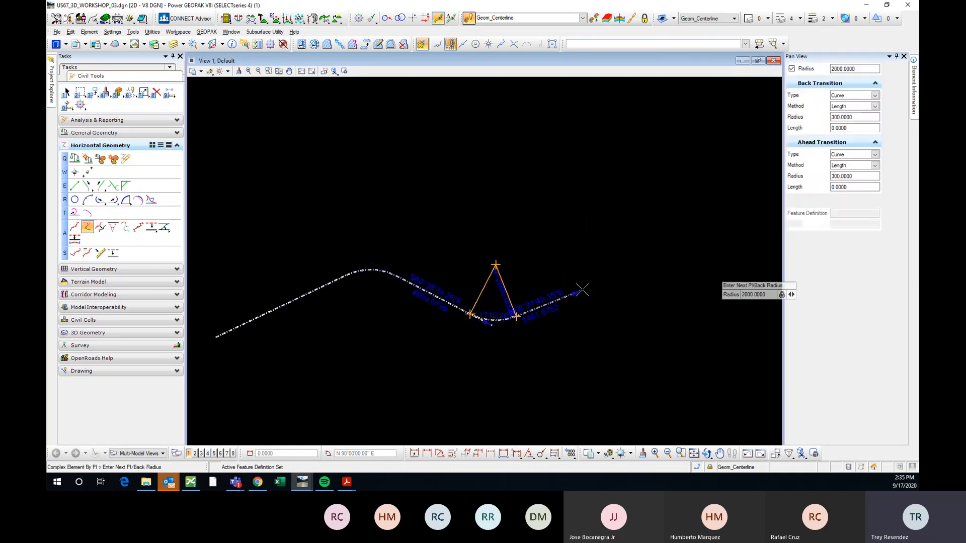
pyautogui.click(652, 267)
pyautogui.moveTo(719, 312); pyautogui.dragTo(612, 275, button='middle')
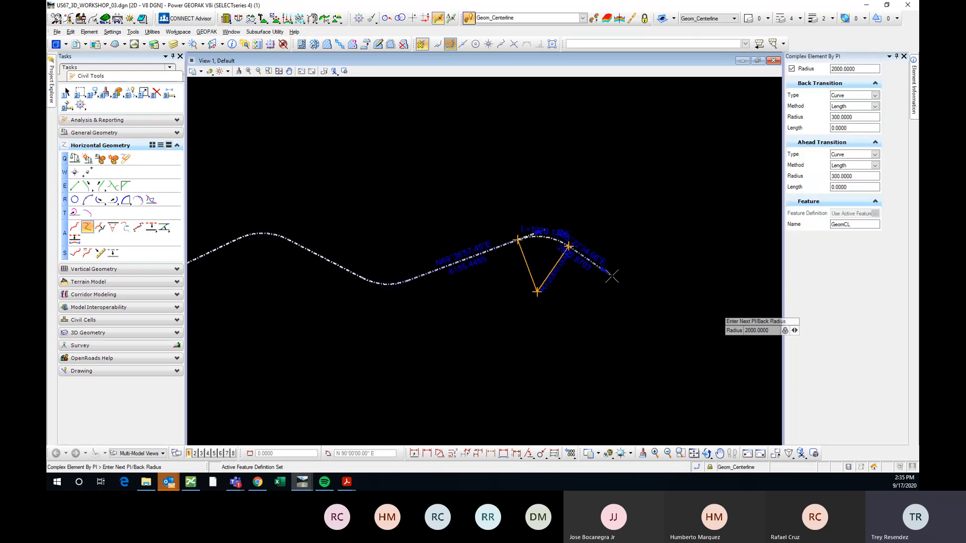
pyautogui.click(717, 338)
pyautogui.scroll(-2, 718, 339)
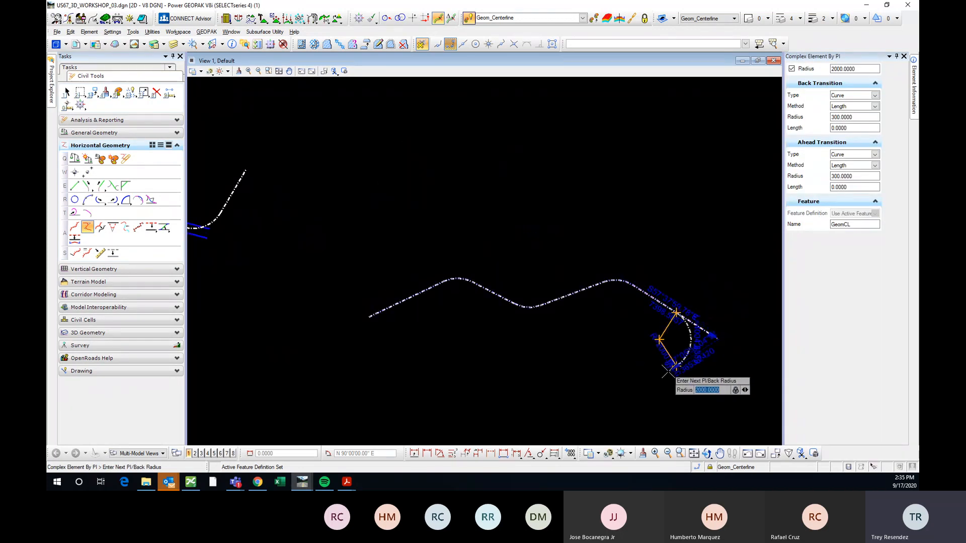
pyautogui.moveTo(734, 341); pyautogui.dragTo(658, 311, button='middle')
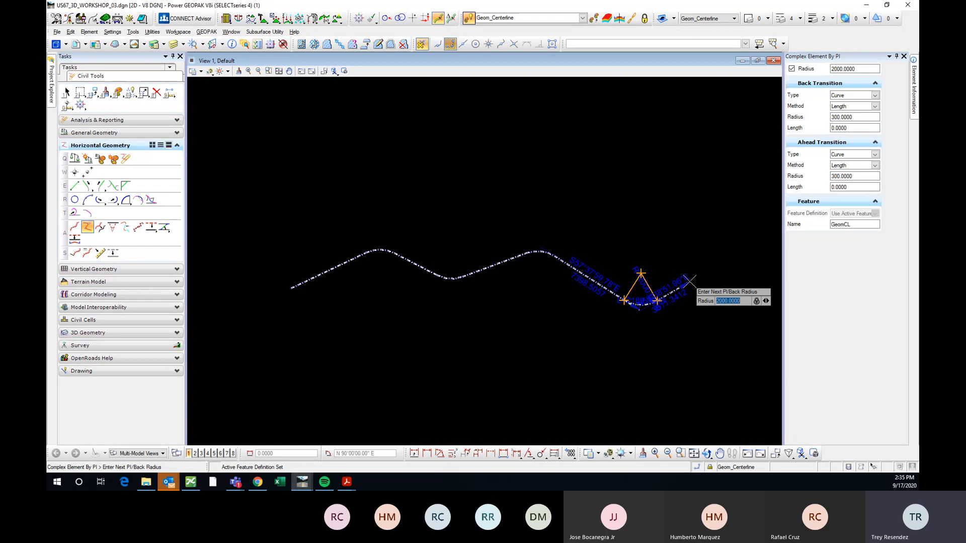
pyautogui.rightClick(689, 281)
pyautogui.press('Escape')
# - Move the first curve's PI of the new alignment up and to the northwest
pyautogui.click(580, 271)
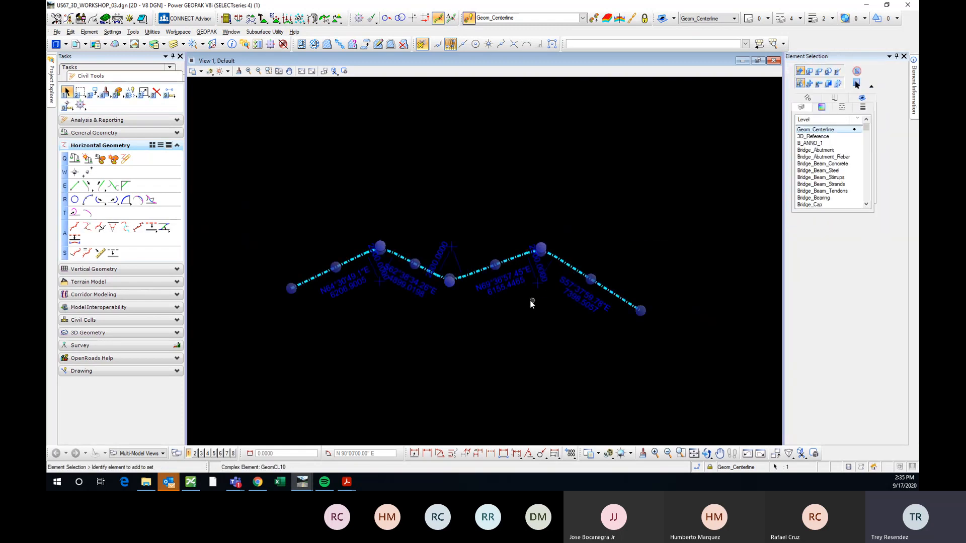
pyautogui.click(496, 328)
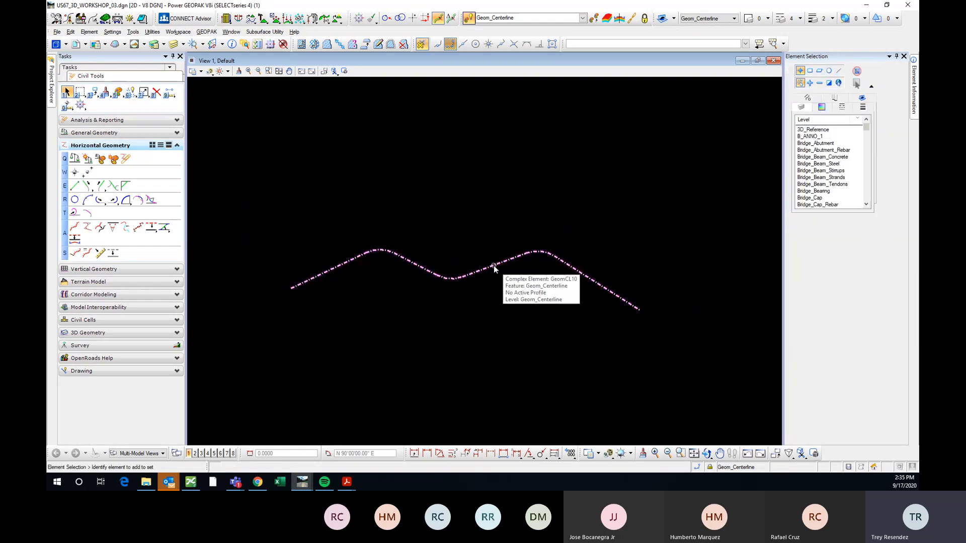
pyautogui.click(494, 264)
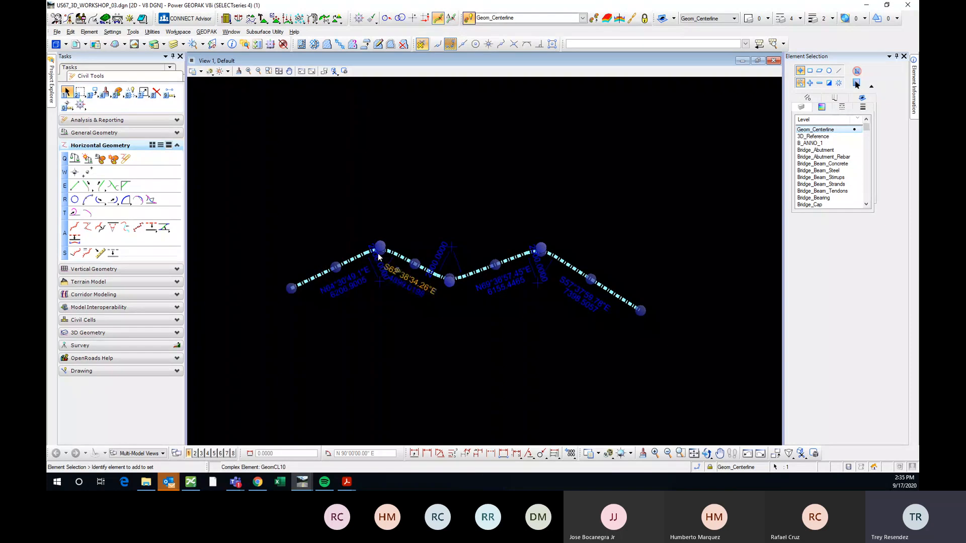
pyautogui.scroll(2, 378, 257)
pyautogui.click(393, 238)
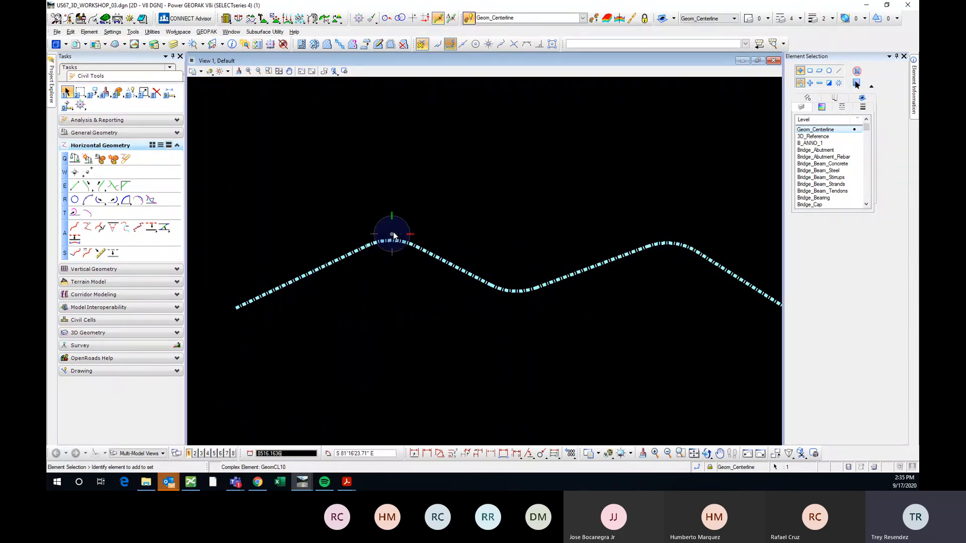
pyautogui.click(352, 196)
# - Move the alignment's start point farther southwest to lengthen its first tangent
pyautogui.scroll(-3, 368, 236)
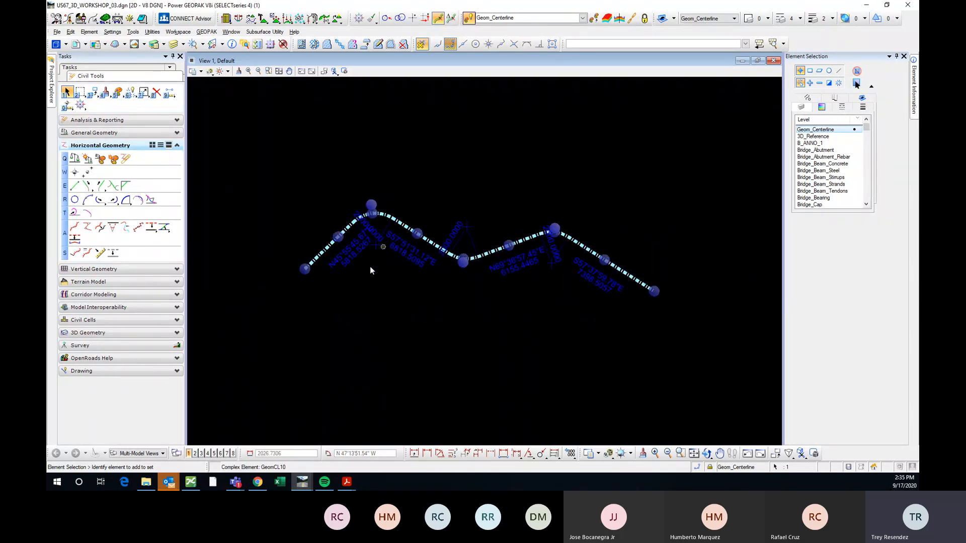
pyautogui.moveTo(370, 267); pyautogui.dragTo(385, 302, button='middle')
pyautogui.click(356, 282)
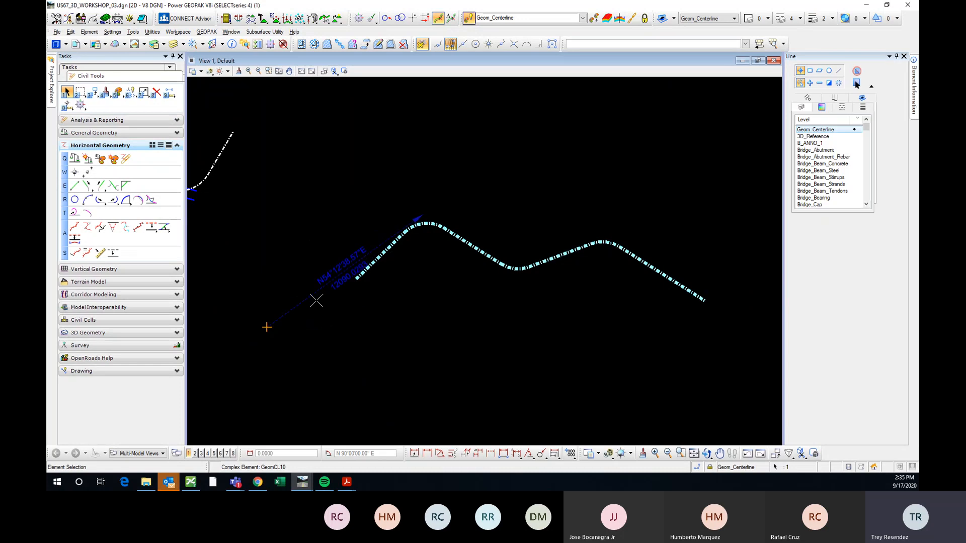
pyautogui.click(267, 327)
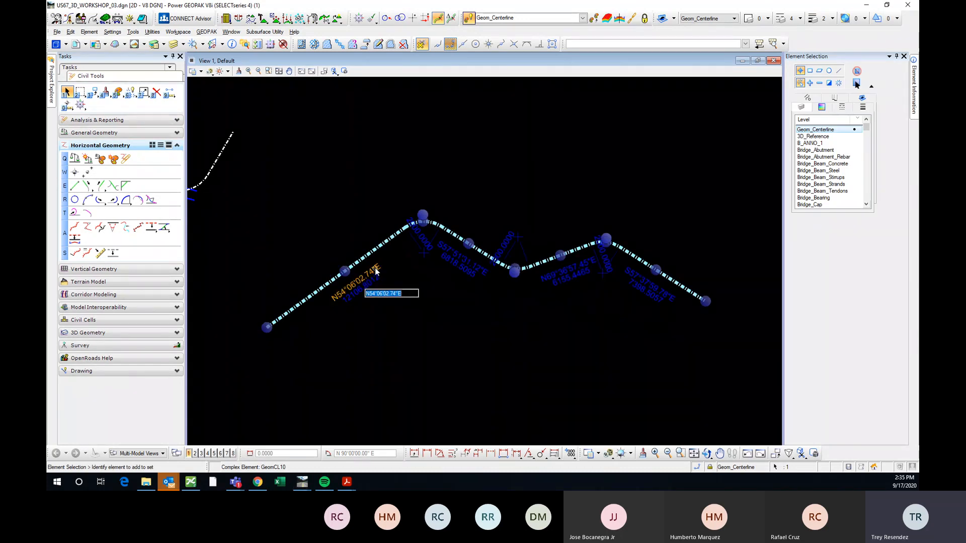
# - Examine the editable bearings, distances and radii along the selected alignment, and deselect it
pyautogui.scroll(3, 508, 261)
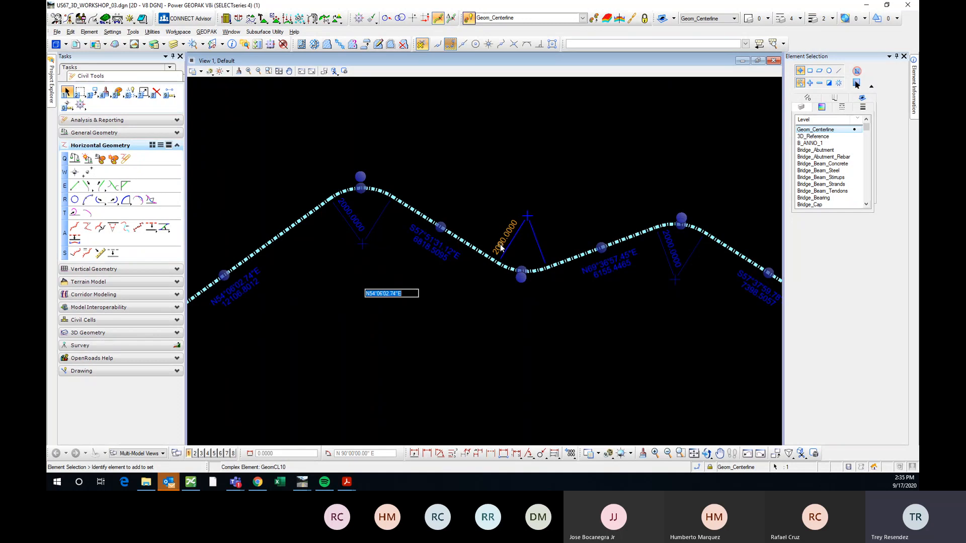
pyautogui.scroll(3, 500, 247)
pyautogui.scroll(-6, 500, 248)
pyautogui.moveTo(617, 293); pyautogui.dragTo(532, 292, button='middle')
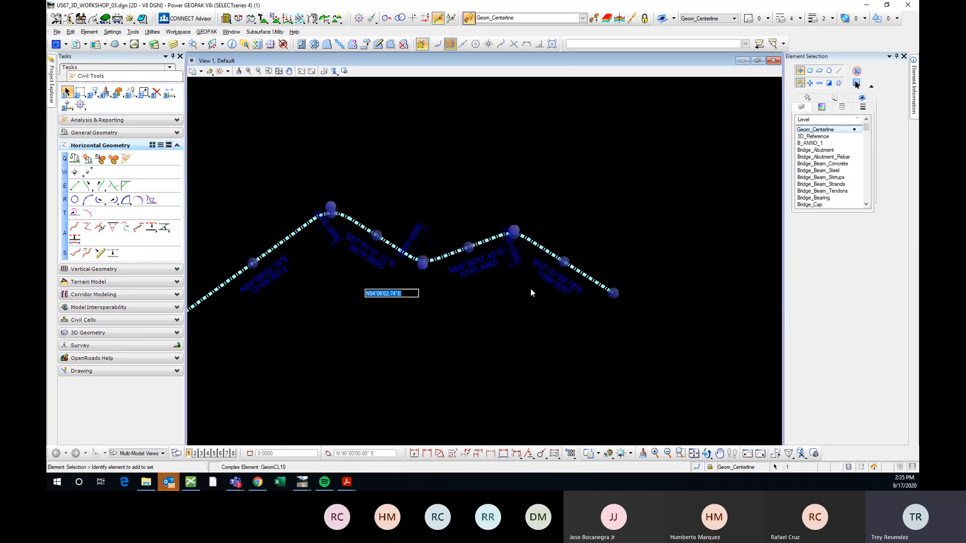
pyautogui.scroll(3, 469, 255)
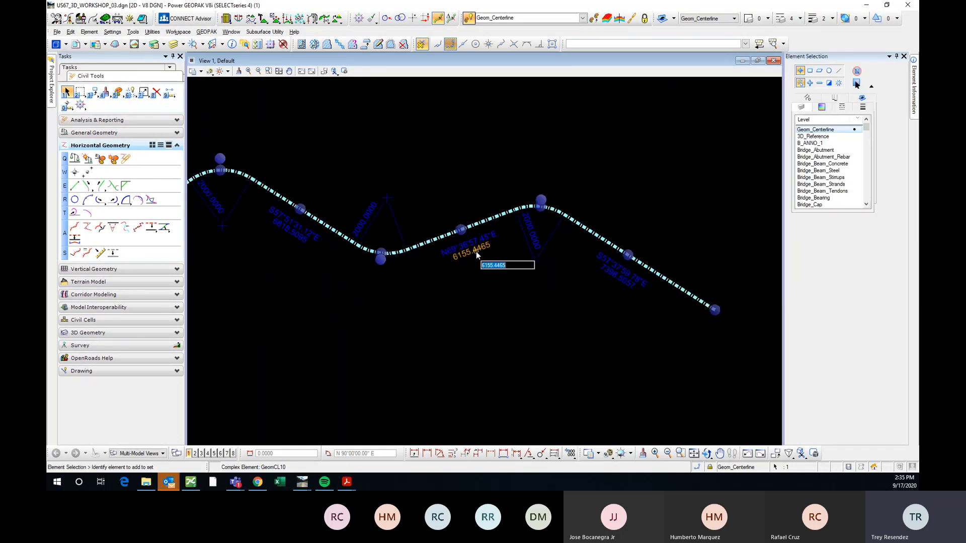
pyautogui.scroll(-3, 649, 265)
pyautogui.click(525, 300)
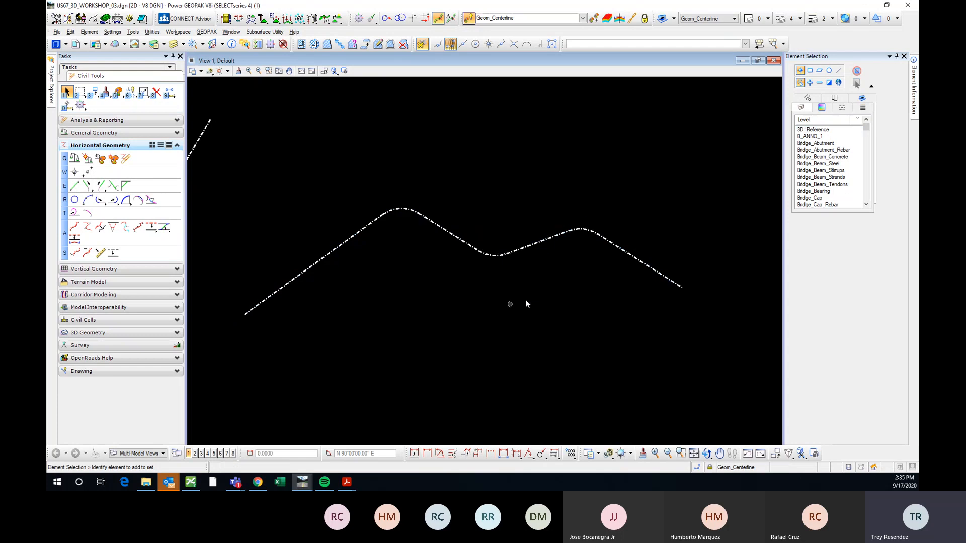
pyautogui.scroll(-3, 503, 256)
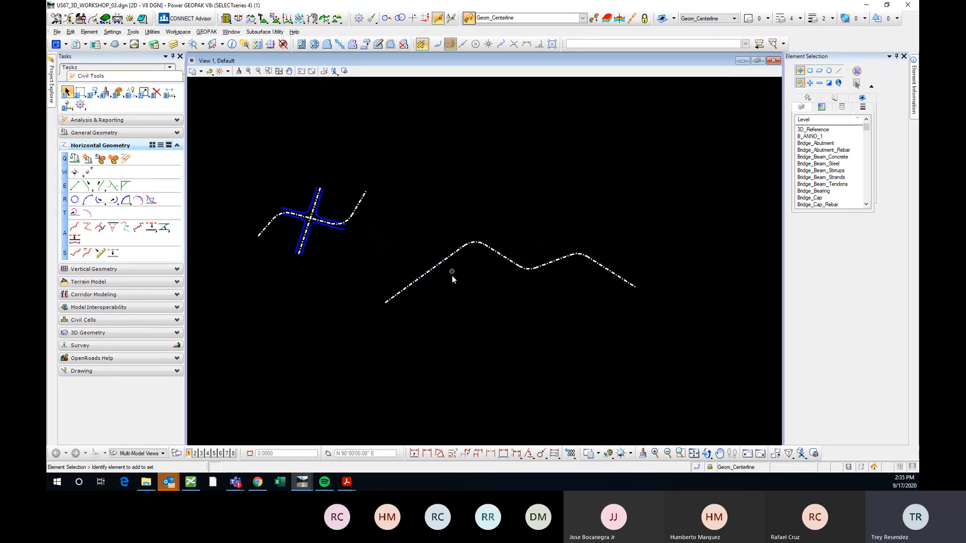
pyautogui.moveTo(415, 308); pyautogui.dragTo(513, 301, button='middle')
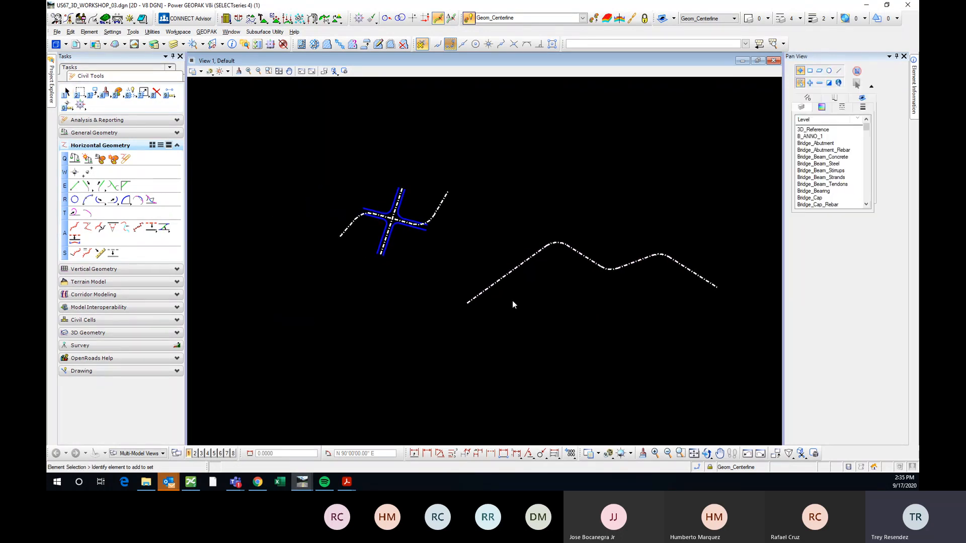
pyautogui.click(516, 269)
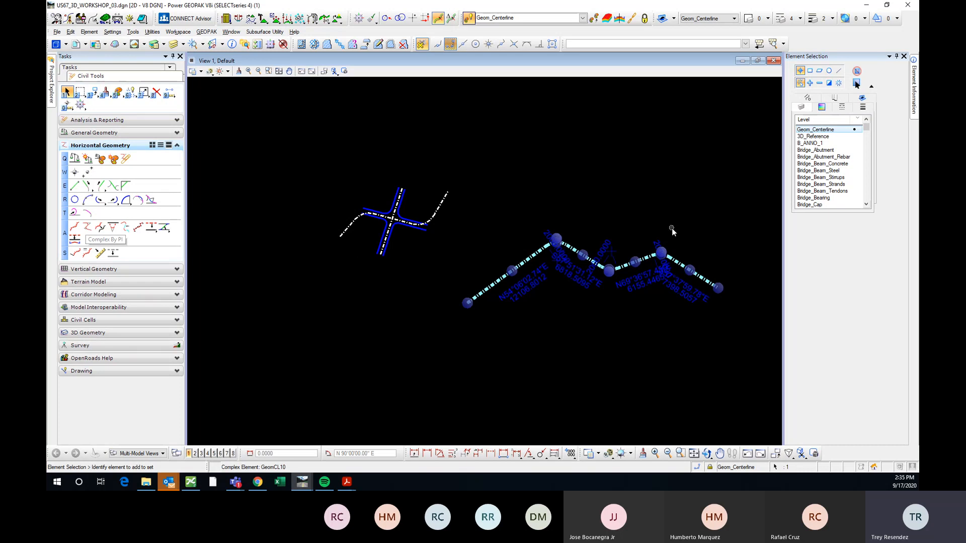
pyautogui.moveTo(578, 328); pyautogui.dragTo(586, 305)
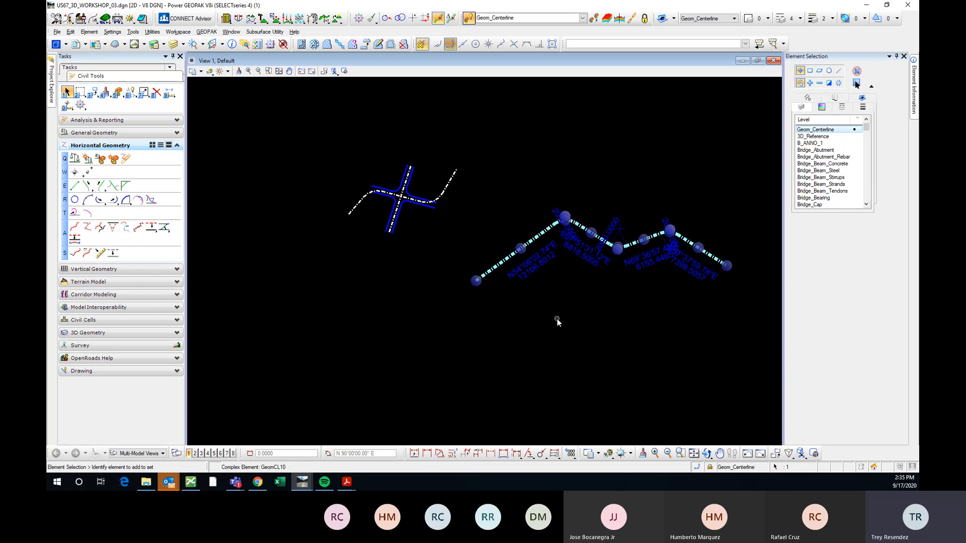
pyautogui.click(573, 286)
pyautogui.moveTo(538, 242)
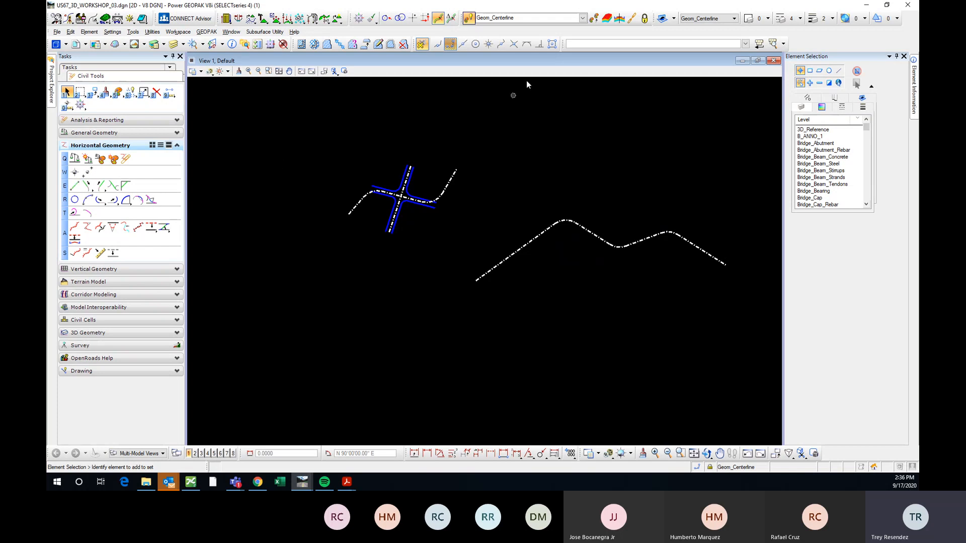
pyautogui.moveTo(488, 364); pyautogui.dragTo(491, 304, button='middle')
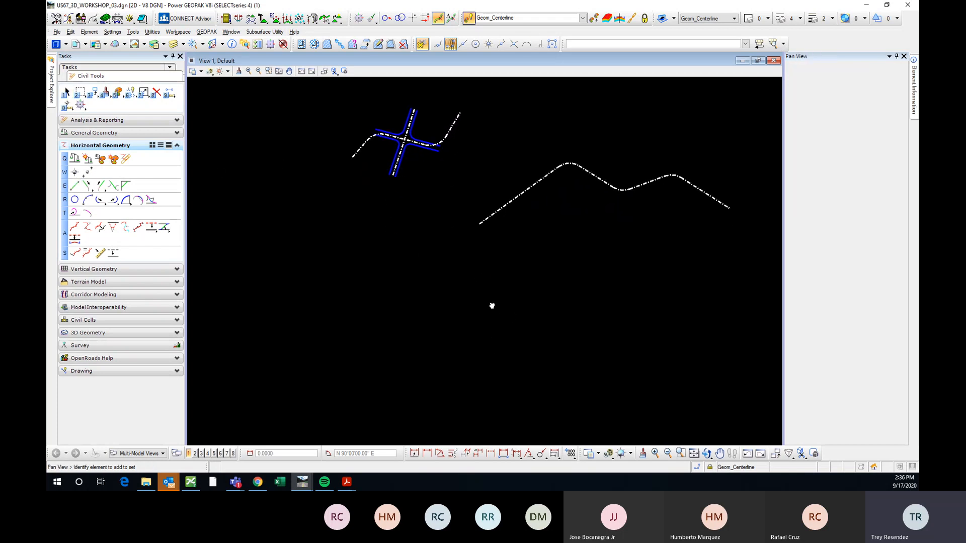
pyautogui.click(74, 186)
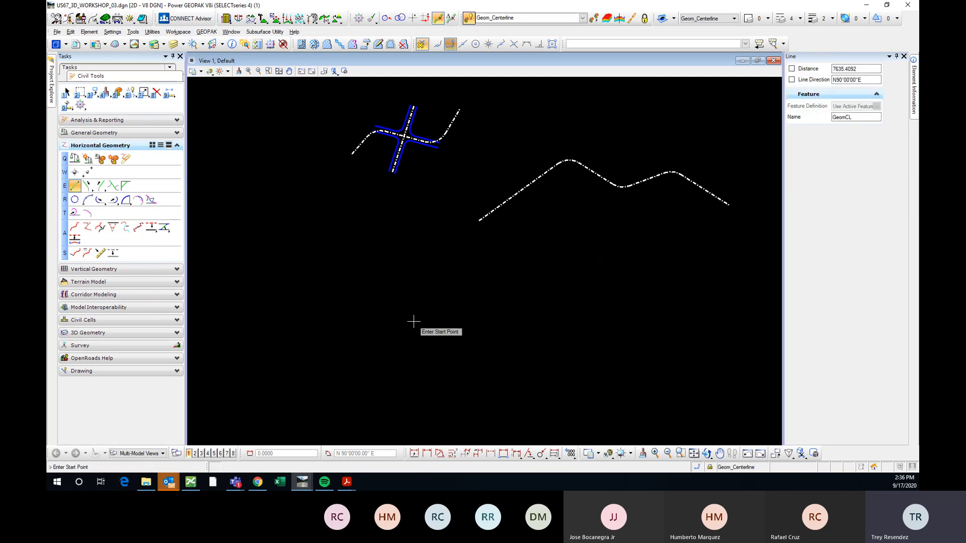
pyautogui.moveTo(384, 327)
pyautogui.mouseDown(button='middle')
pyautogui.moveTo(401, 319)
pyautogui.moveTo(381, 323)
pyautogui.mouseUp(button='middle')
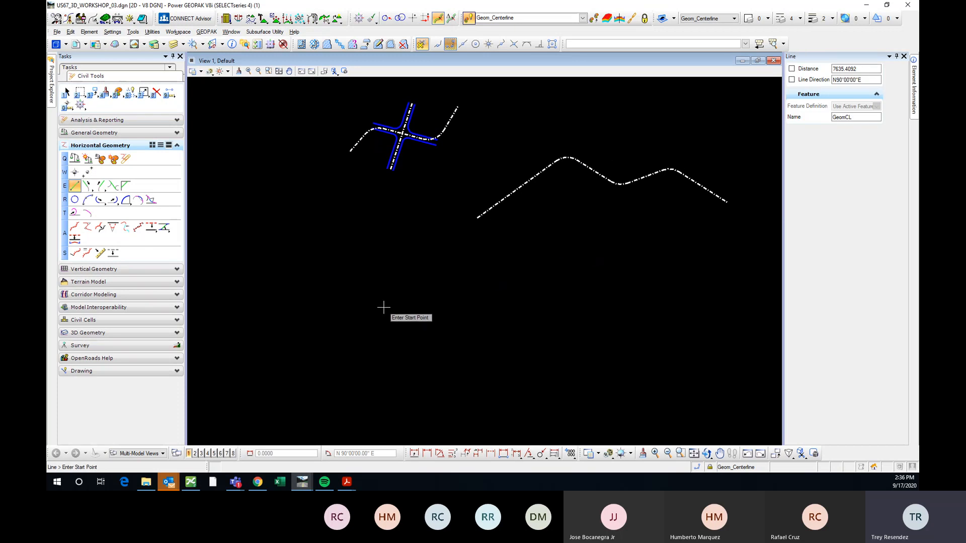
pyautogui.click(361, 359)
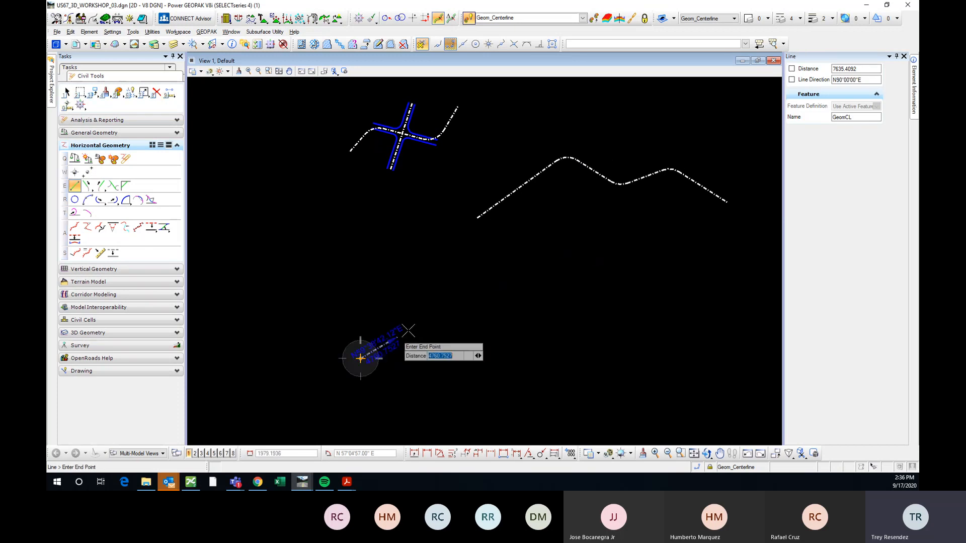
pyautogui.click(482, 290)
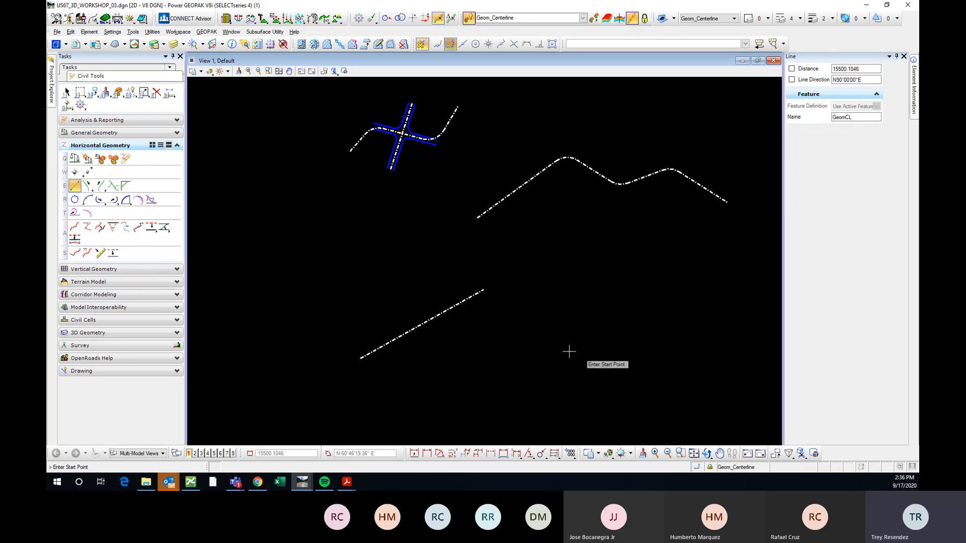
pyautogui.press('Escape')
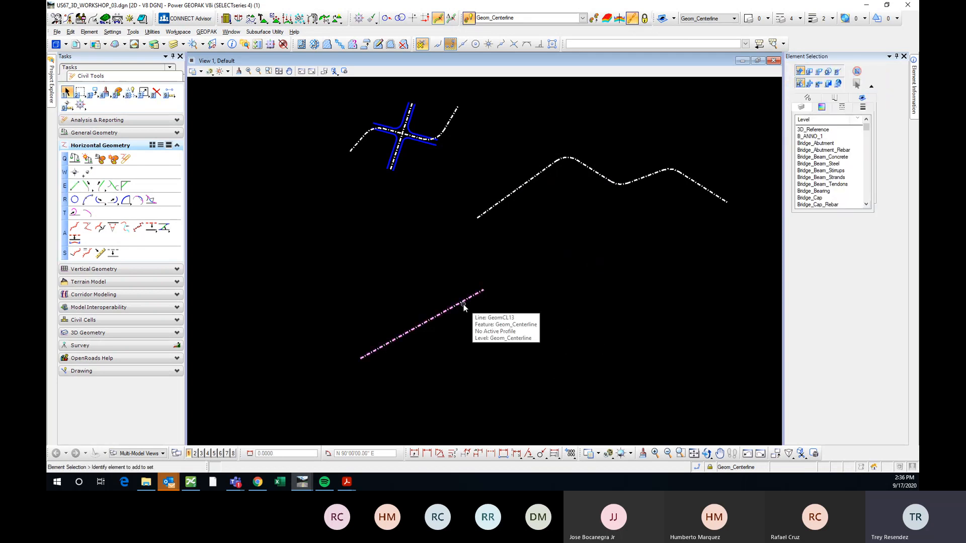
pyautogui.click(486, 312)
pyautogui.press('Delete')
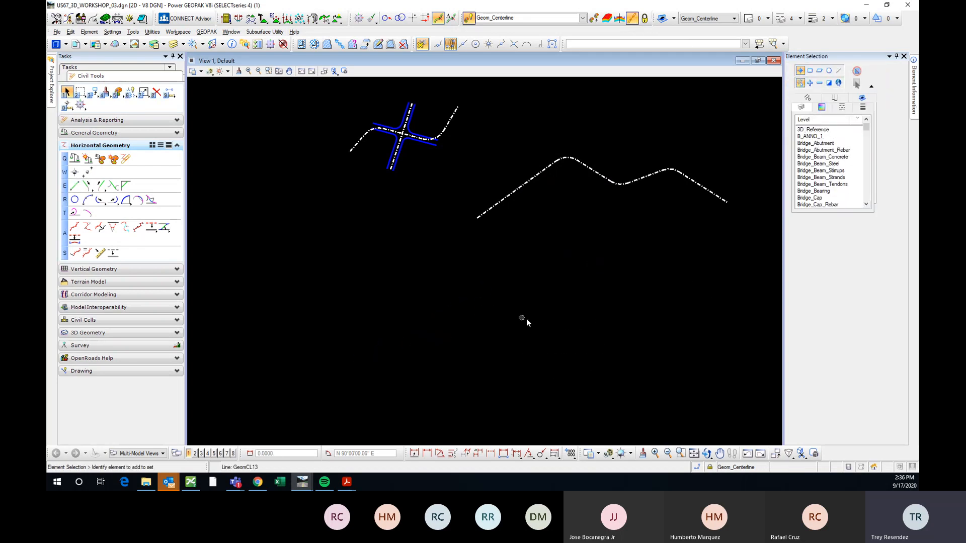
# - Draw a separate centerline tangent running northeast in the empty area below the existing alignments
pyautogui.click(76, 187)
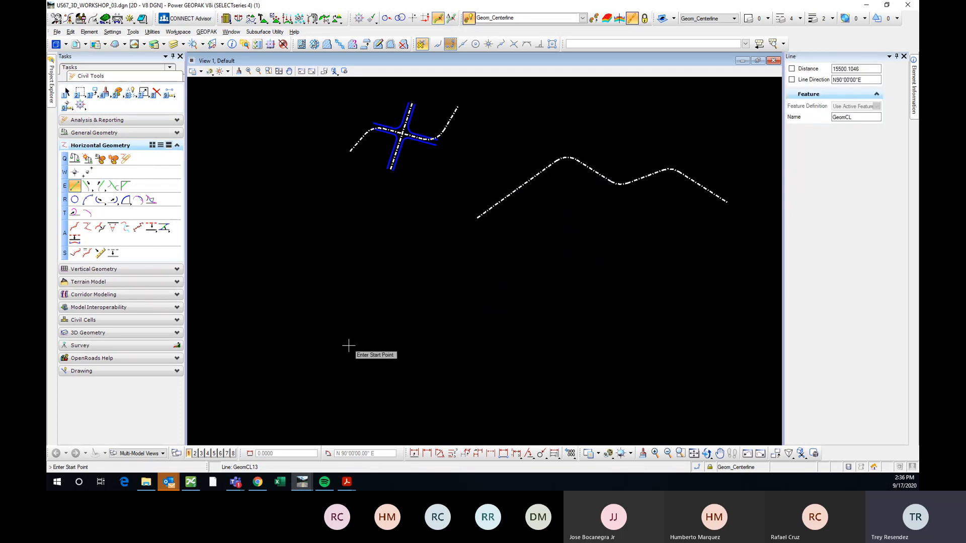
pyautogui.click(385, 313)
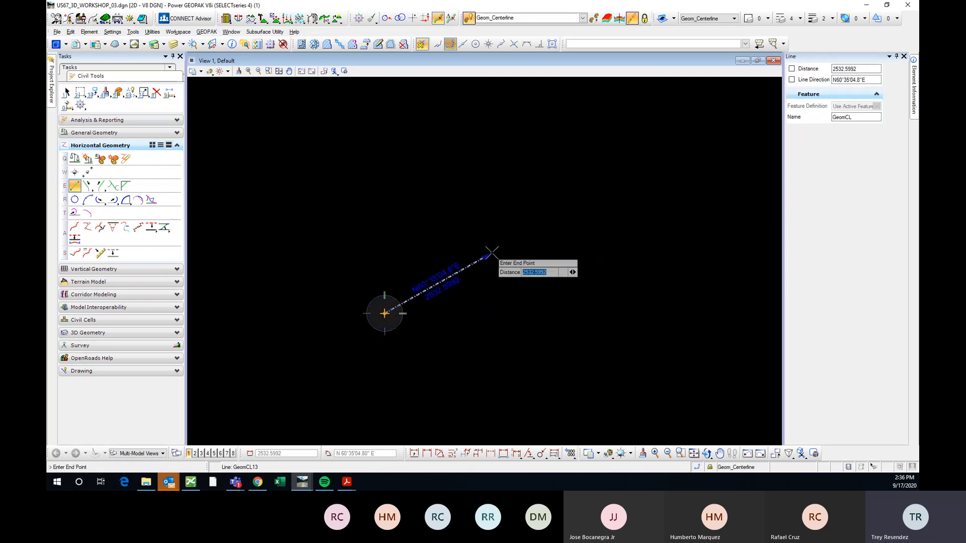
pyautogui.scroll(2, 473, 260)
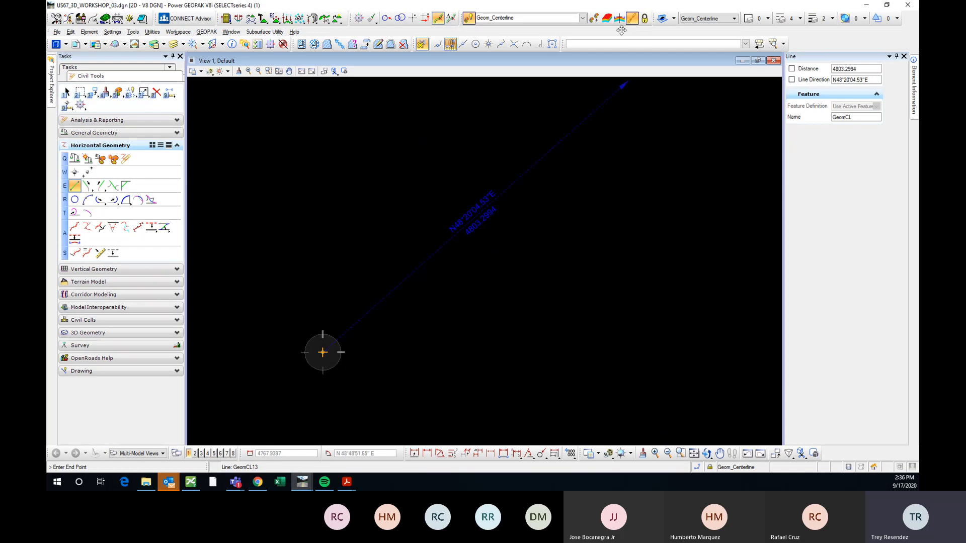
pyautogui.click(471, 265)
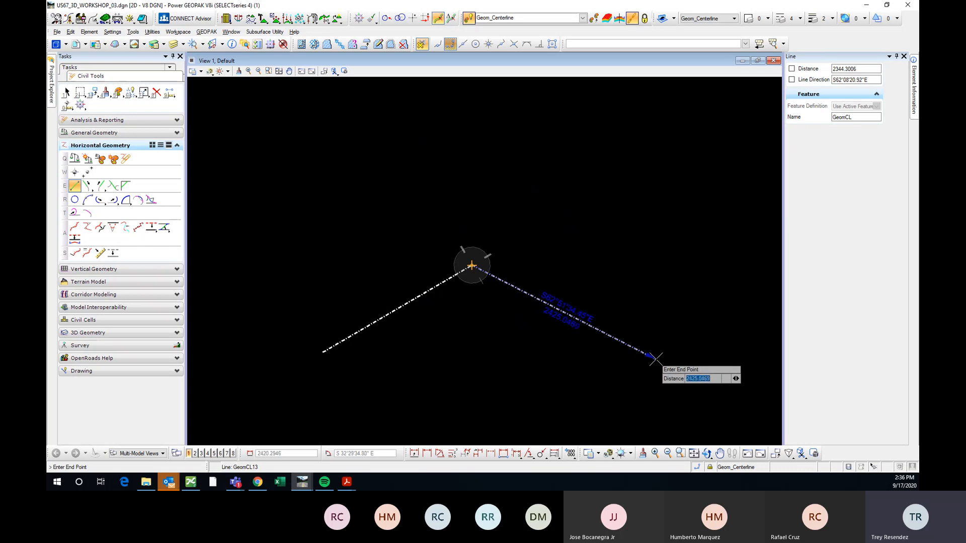
# - Draw two more connected centerline tangents, about 5448 long to the southeast and about 4425 long to the northeast
pyautogui.scroll(-2, 648, 354)
pyautogui.scroll(-1, 558, 317)
pyautogui.scroll(1, 639, 317)
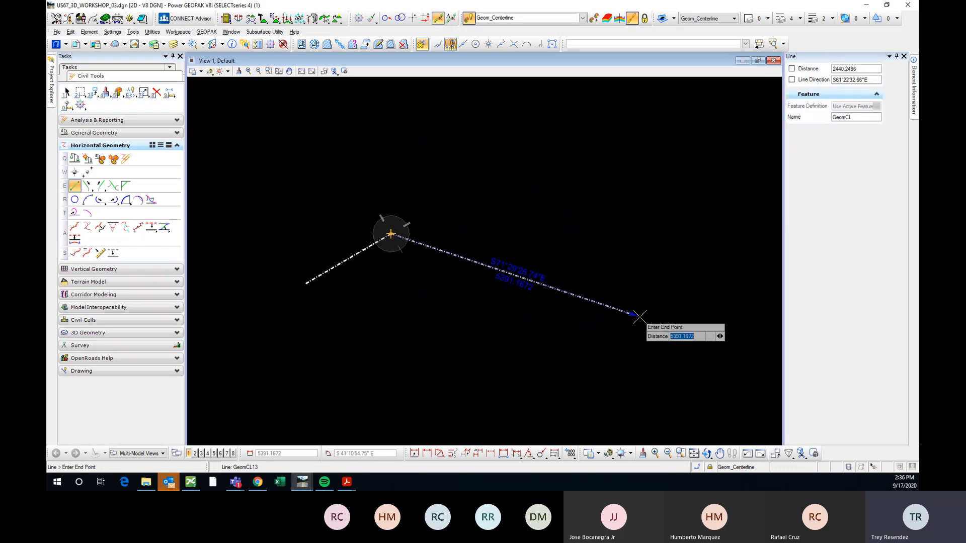
pyautogui.click(640, 319)
pyautogui.scroll(-2, 638, 326)
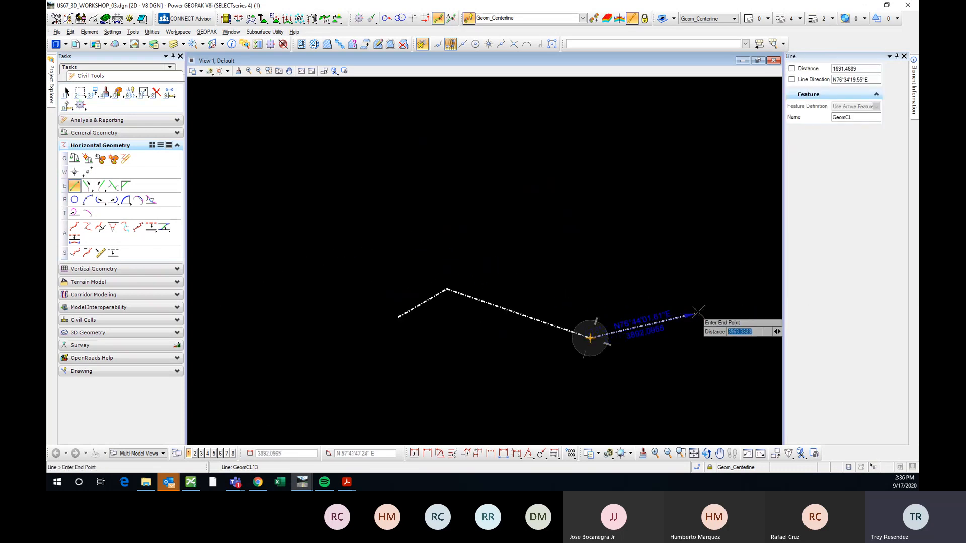
pyautogui.click(707, 301)
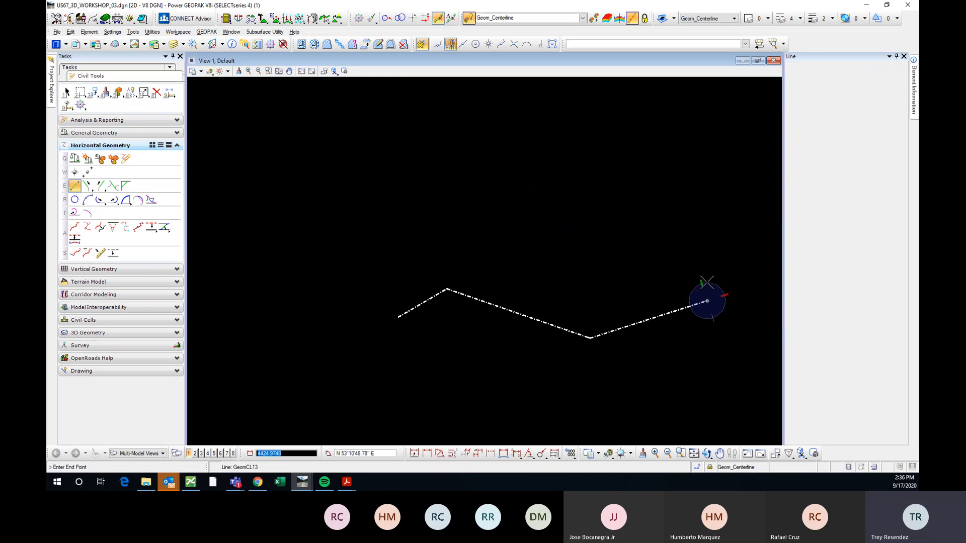
pyautogui.rightClick(686, 238)
pyautogui.press('Escape')
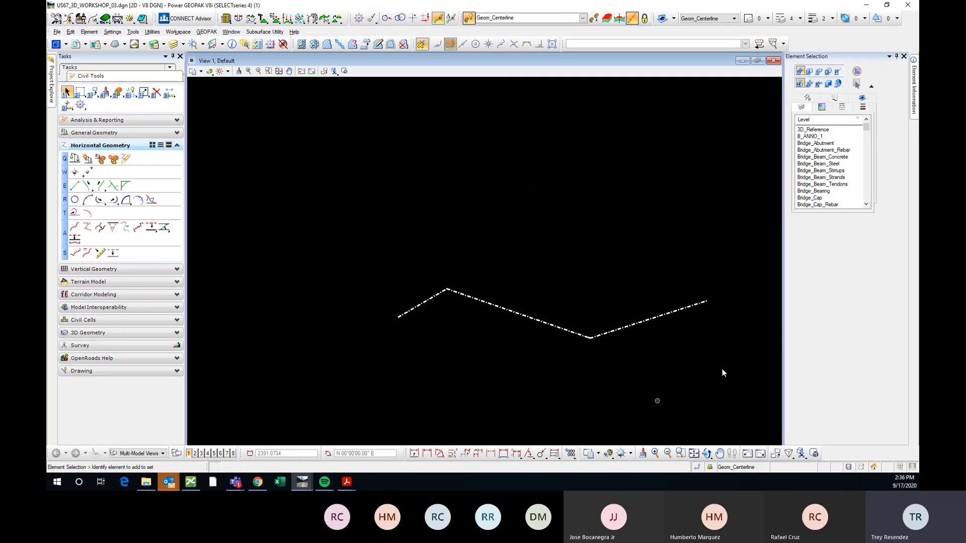
# - Move the first tangent's start point farther southwest to lengthen it
pyautogui.click(407, 317)
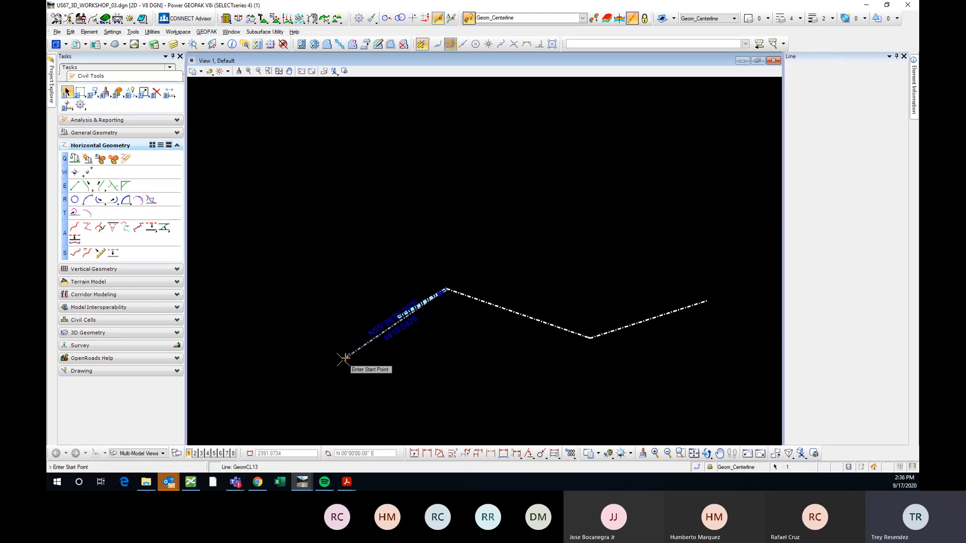
pyautogui.click(500, 362)
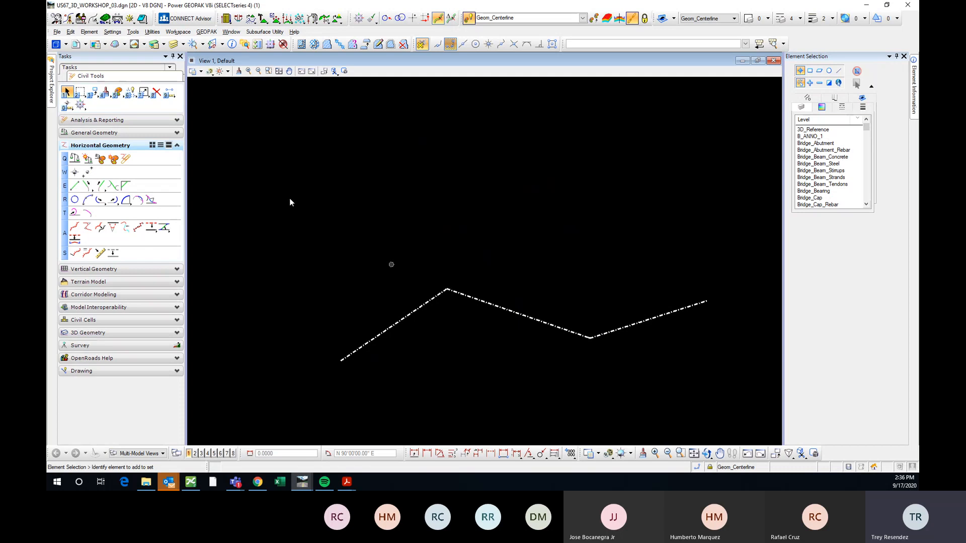
# - Create a 500-radius simple arc between the first and second tangents, trimming both, with its construction sector below the peak
pyautogui.click(126, 200)
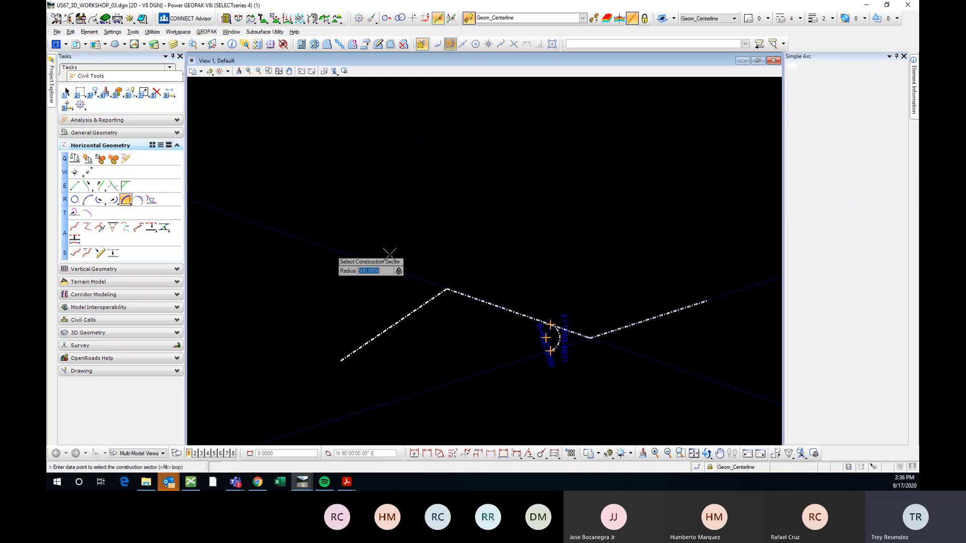
pyautogui.rightClick(526, 274)
pyautogui.click(431, 301)
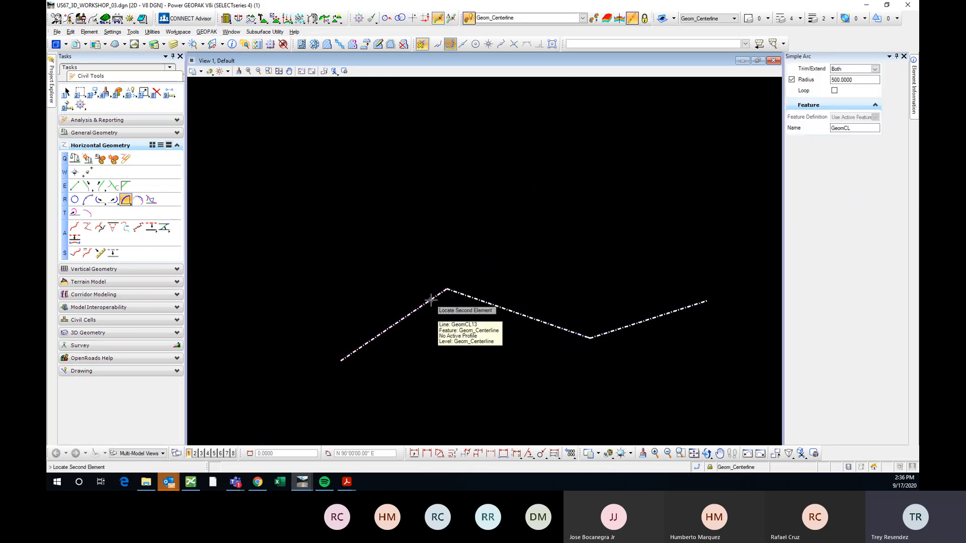
pyautogui.click(461, 295)
pyautogui.click(435, 350)
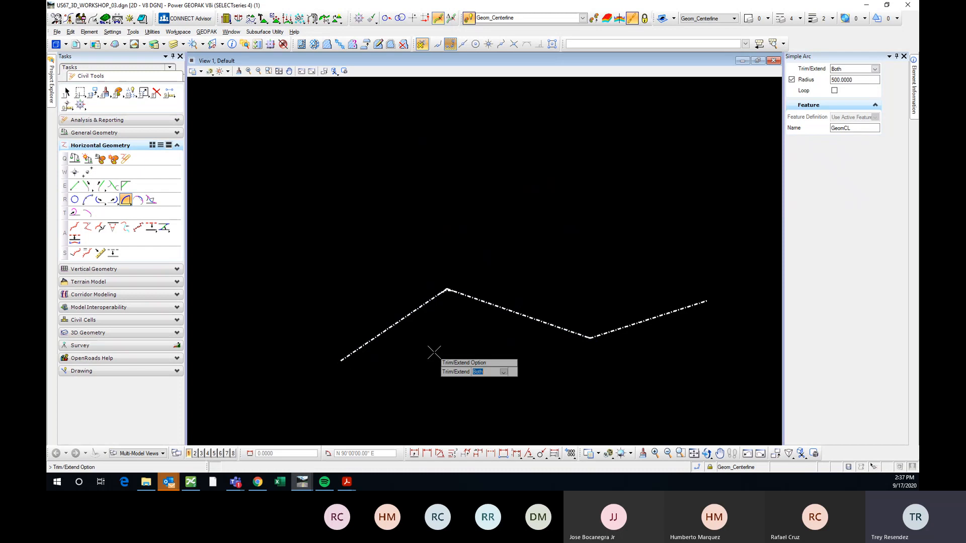
pyautogui.click(446, 330)
# - Create a 500-radius simple arc between the second and third tangents on the upper side, trimming both
pyautogui.click(572, 330)
pyautogui.click(603, 335)
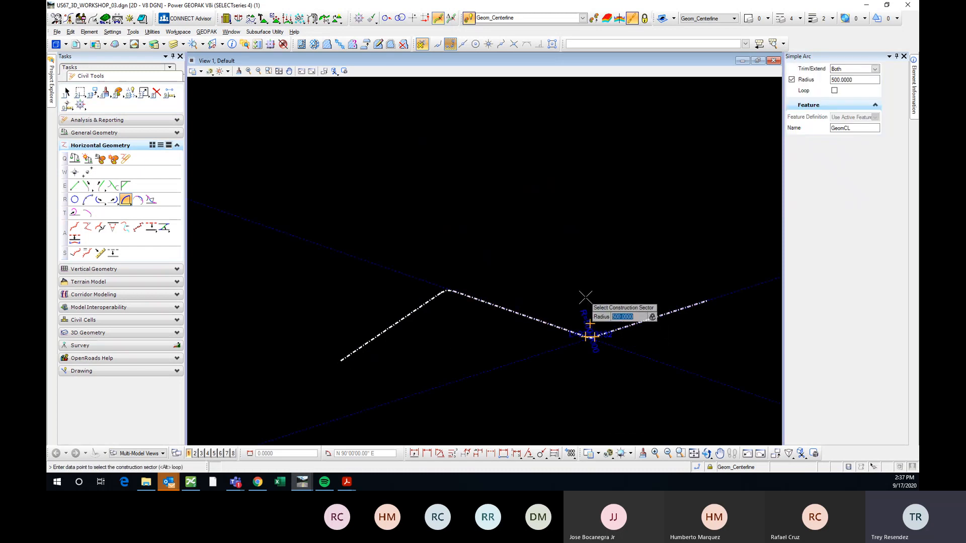
pyautogui.click(586, 296)
pyautogui.click(597, 250)
pyautogui.press('Escape')
# - Set the first curve's radius to 2000
pyautogui.scroll(3, 444, 301)
pyautogui.click(449, 283)
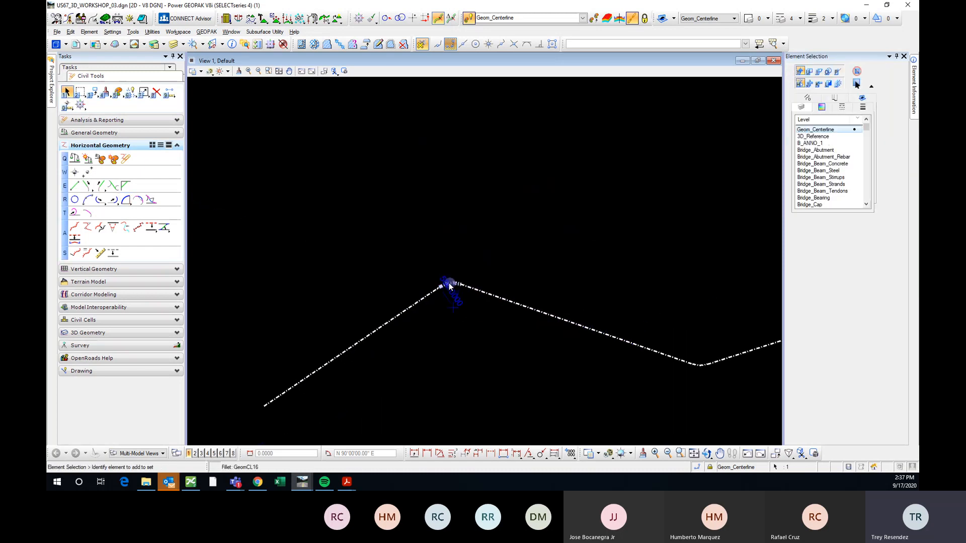
pyautogui.click(453, 300)
pyautogui.write('2000')
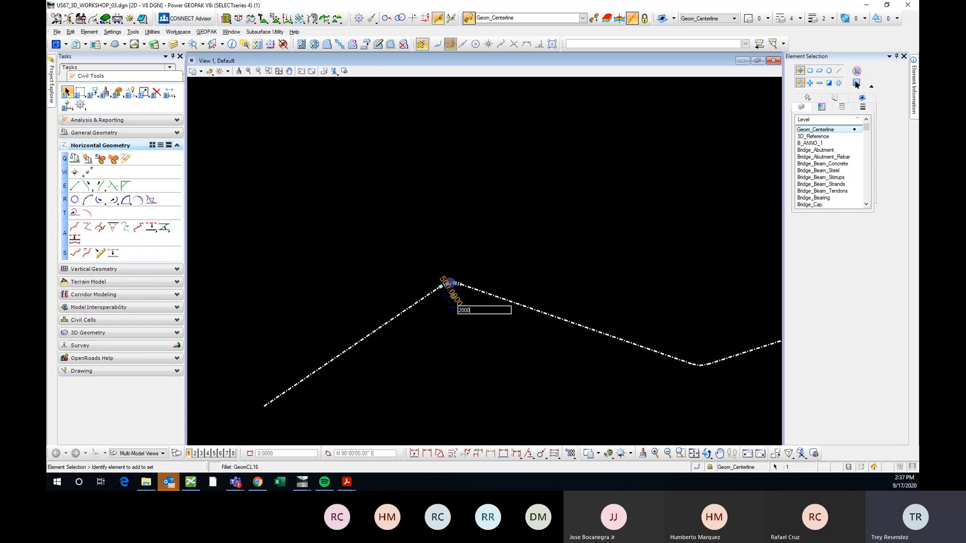
pyautogui.press('Return')
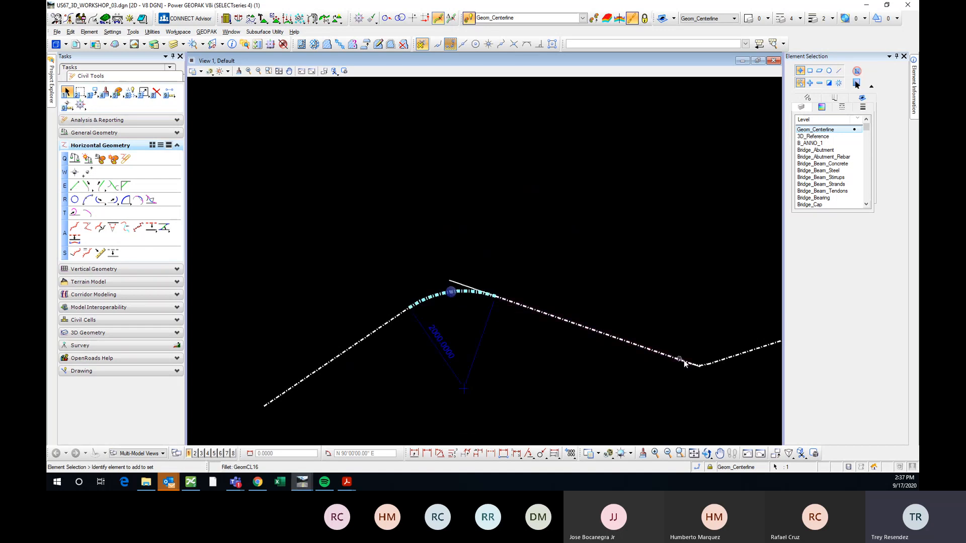
# - Set the radius of the curve between the second and third tangents to 2000, and deselect it
pyautogui.click(698, 367)
pyautogui.click(693, 347)
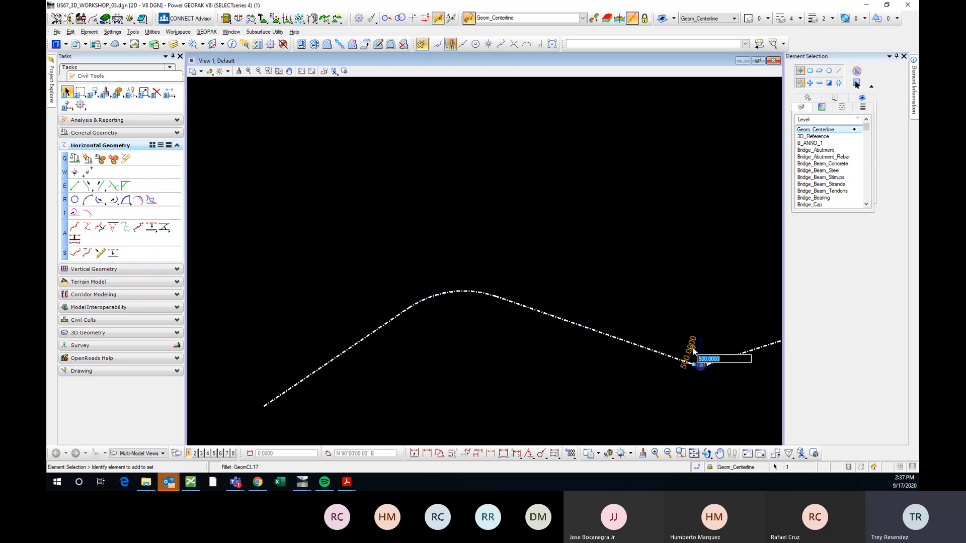
pyautogui.write('2000')
pyautogui.press('Return')
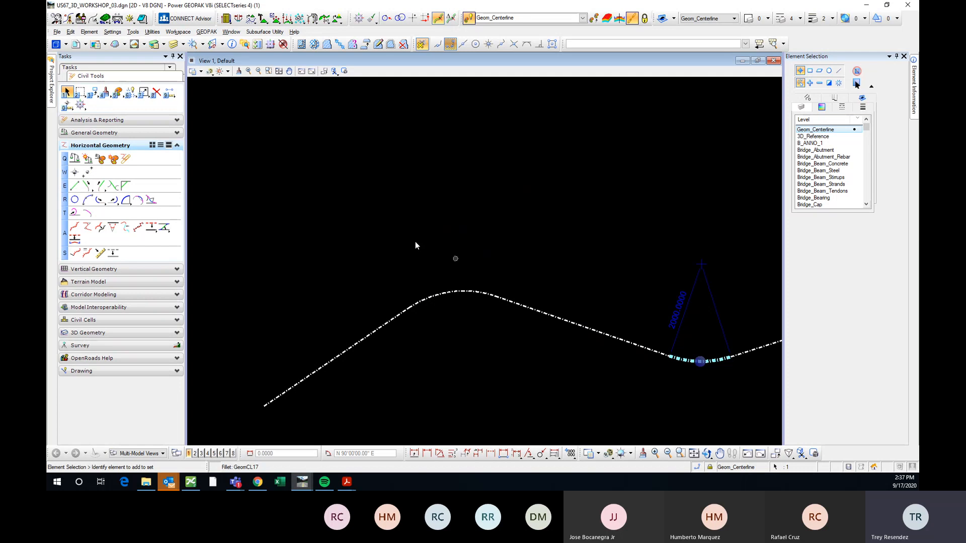
pyautogui.scroll(-3, 416, 243)
pyautogui.moveTo(521, 216); pyautogui.dragTo(441, 224, button='middle')
pyautogui.click(441, 226)
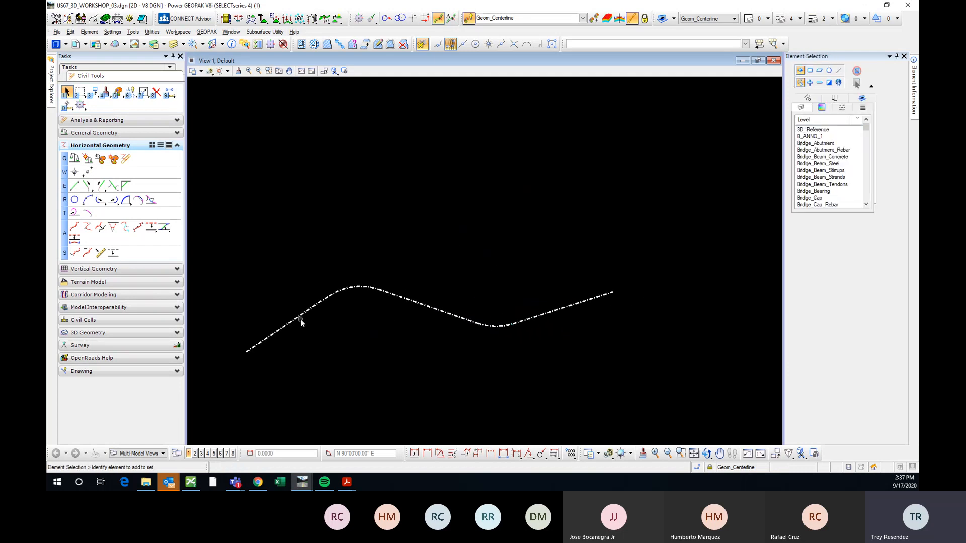
# - Examine the first tangent and curve as separate elements, and compare them with the joined alignment farther northeast
pyautogui.click(300, 319)
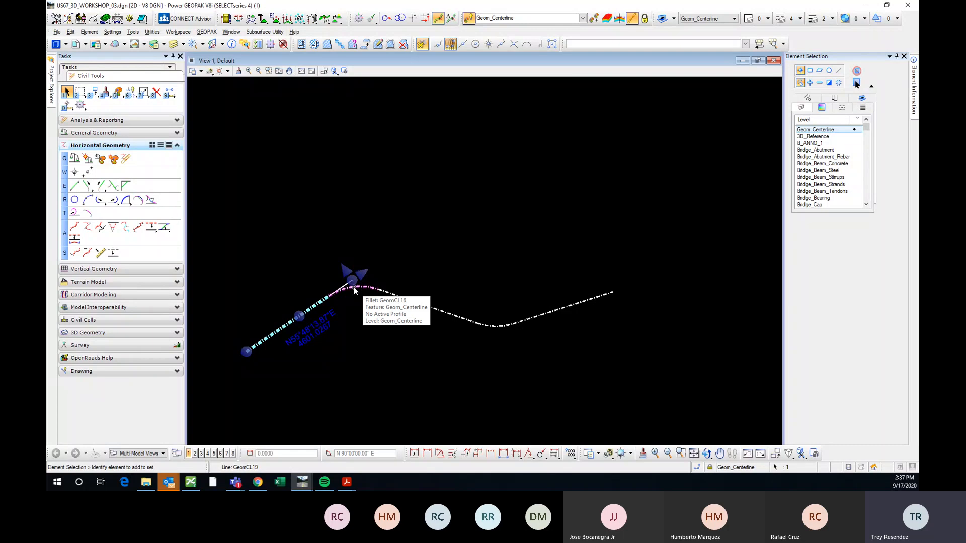
pyautogui.click(354, 287)
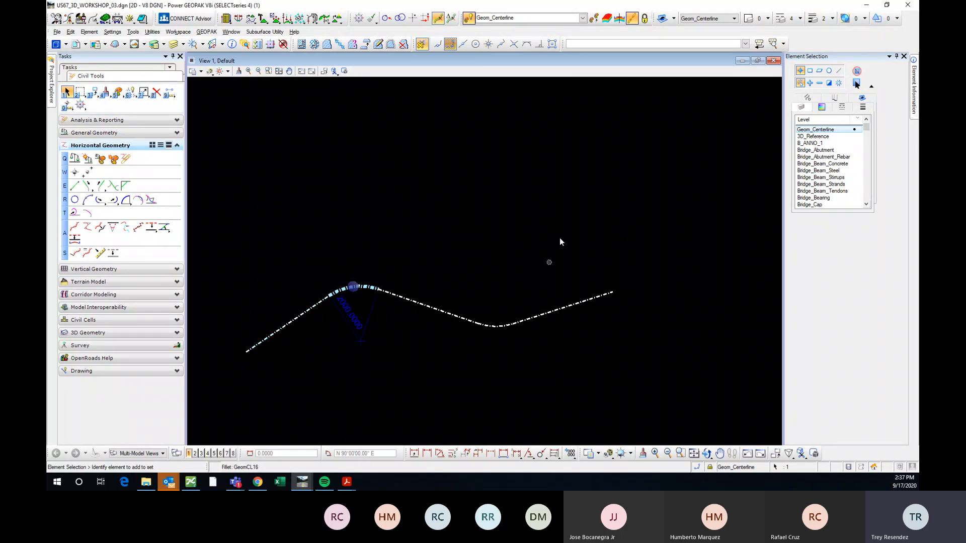
pyautogui.click(426, 365)
pyautogui.scroll(-5, 479, 339)
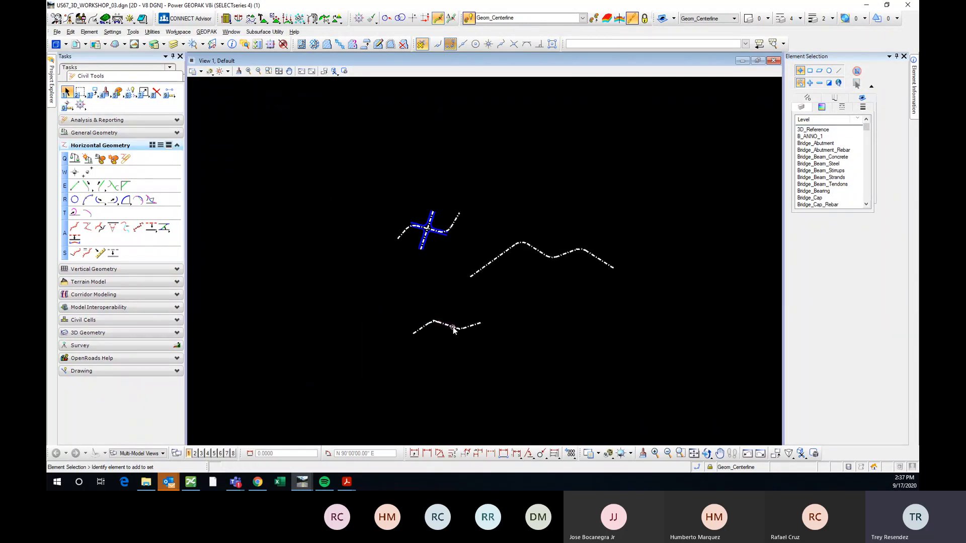
pyautogui.scroll(2, 483, 312)
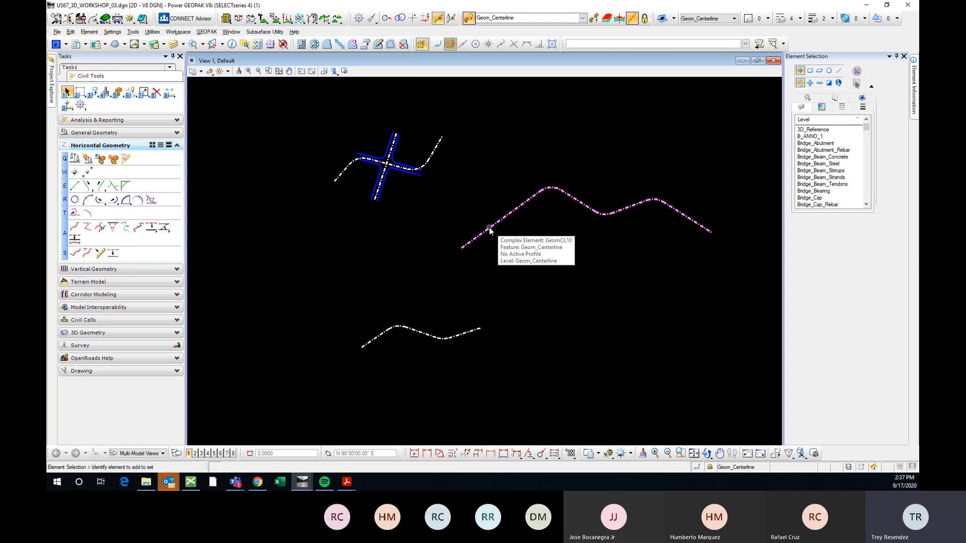
# - Start a complex element with the Manual method, picking the southwest tangent and the first curve as its opening elements
pyautogui.click(76, 228)
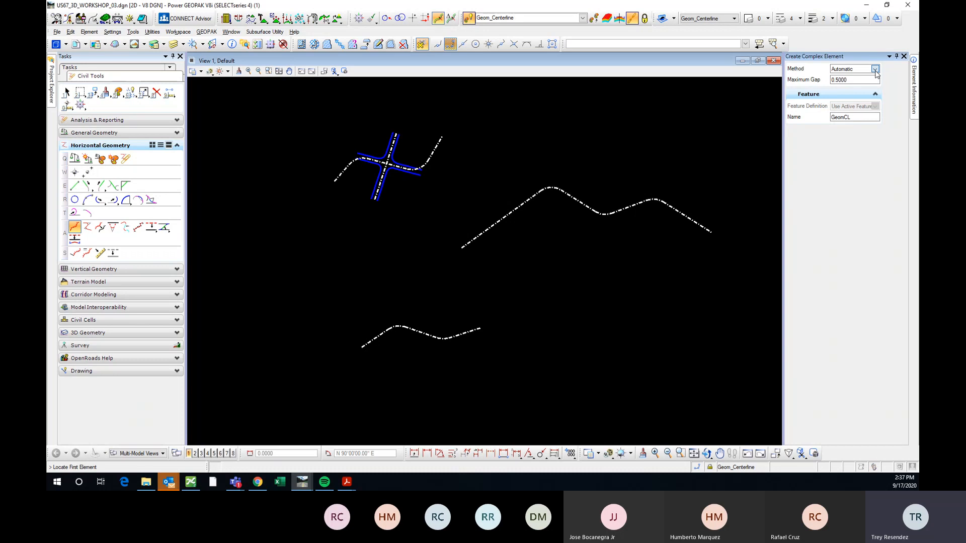
pyautogui.click(876, 71)
pyautogui.click(848, 78)
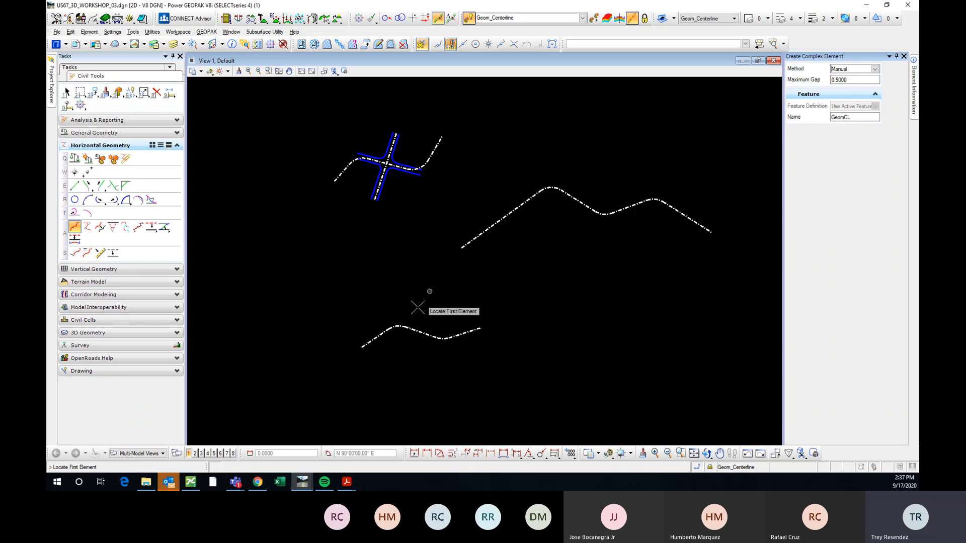
pyautogui.scroll(5, 363, 350)
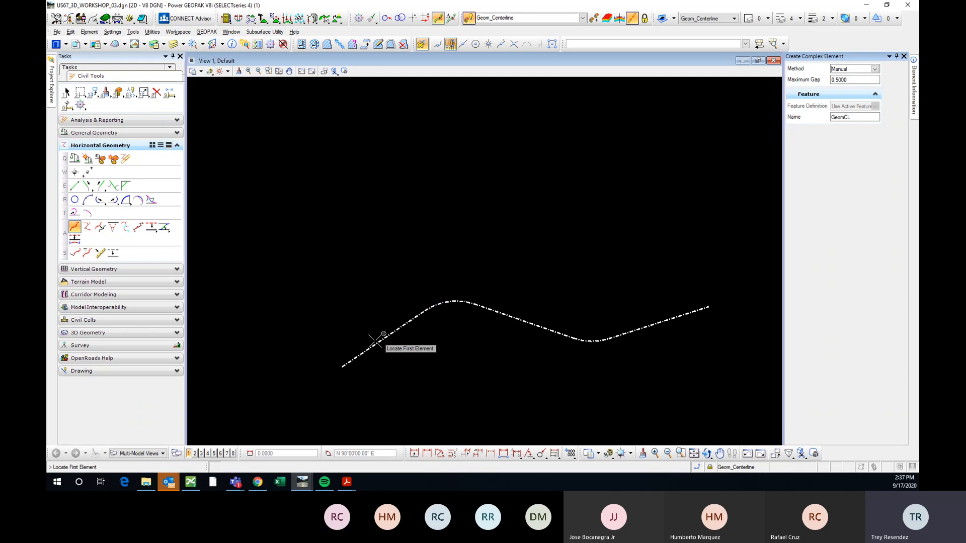
pyautogui.click(345, 363)
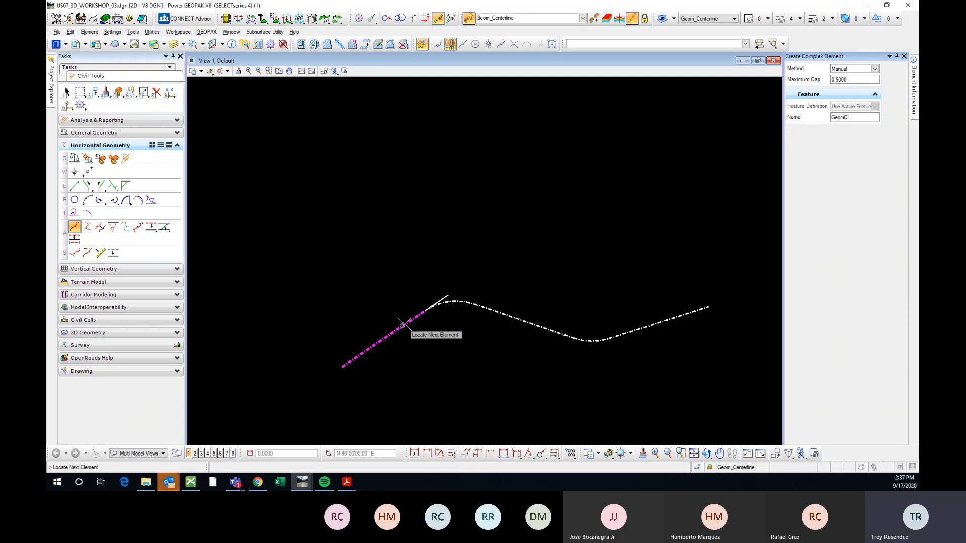
pyautogui.click(430, 307)
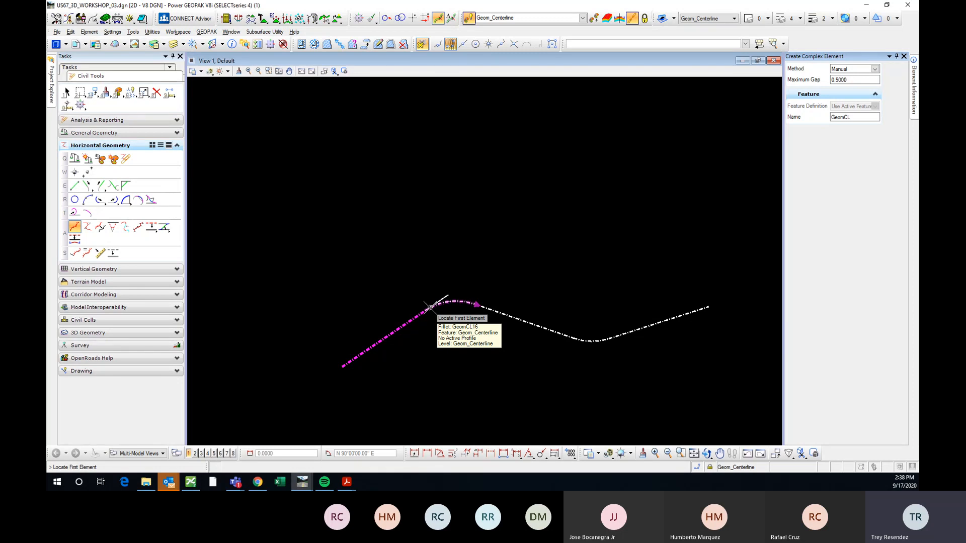
pyautogui.click(430, 308)
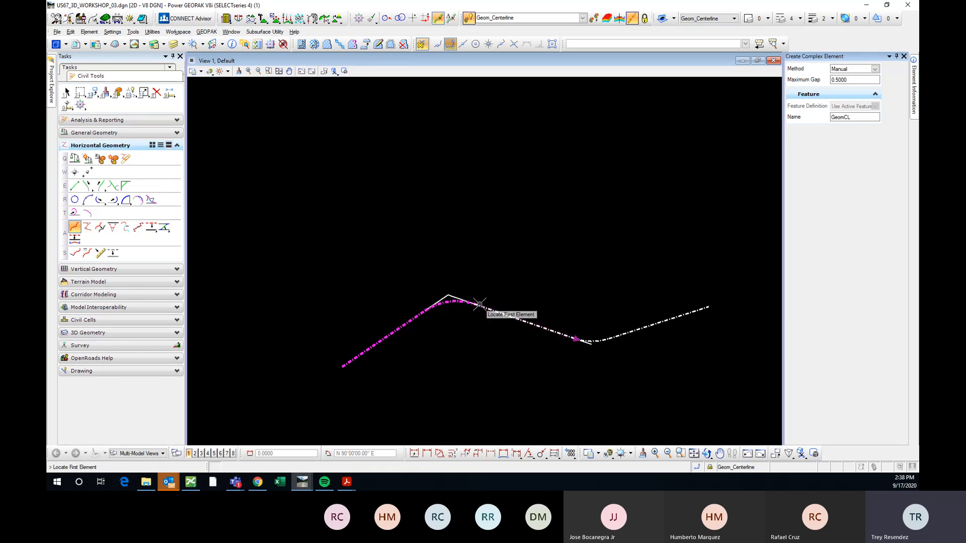
# - Add the middle tangent, second curve and last tangent to the chain, and complete the complex element
pyautogui.click(480, 304)
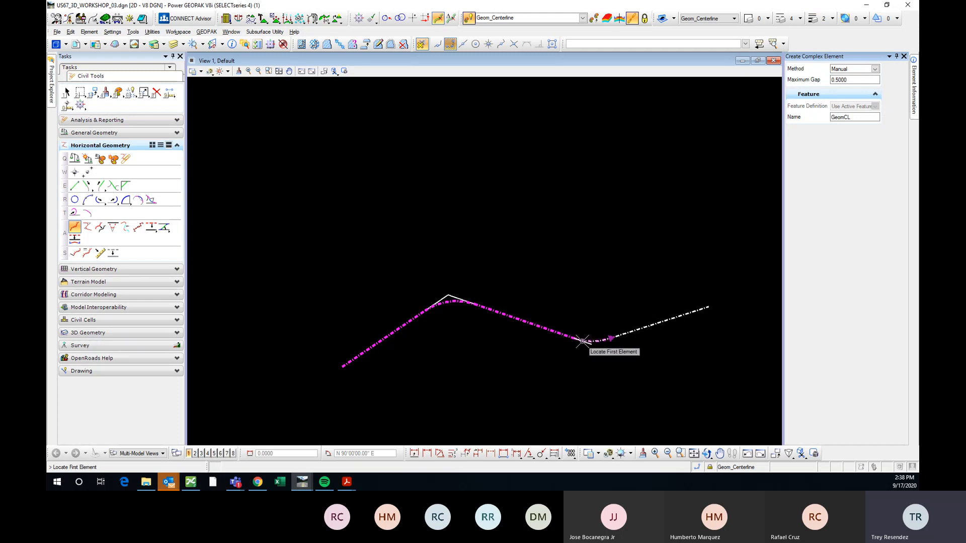
pyautogui.click(582, 342)
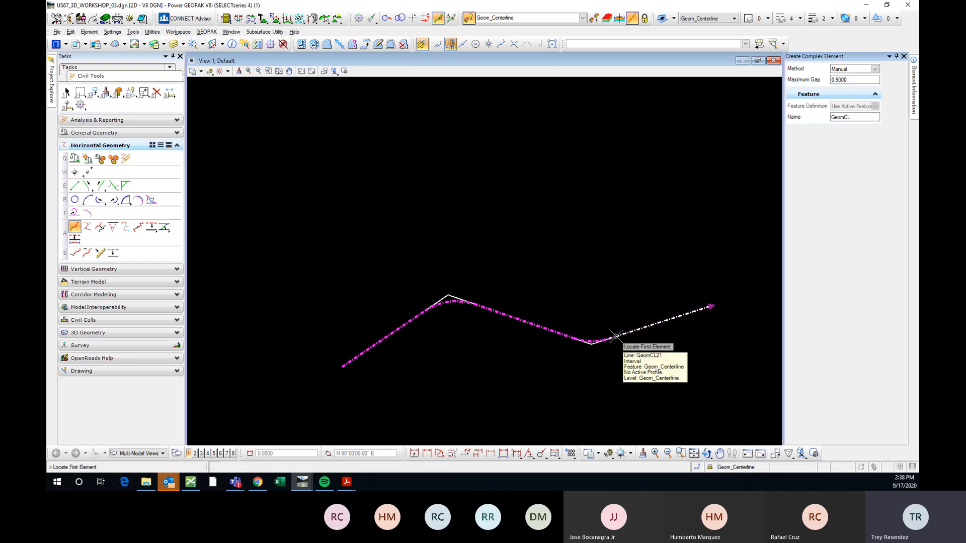
pyautogui.click(616, 336)
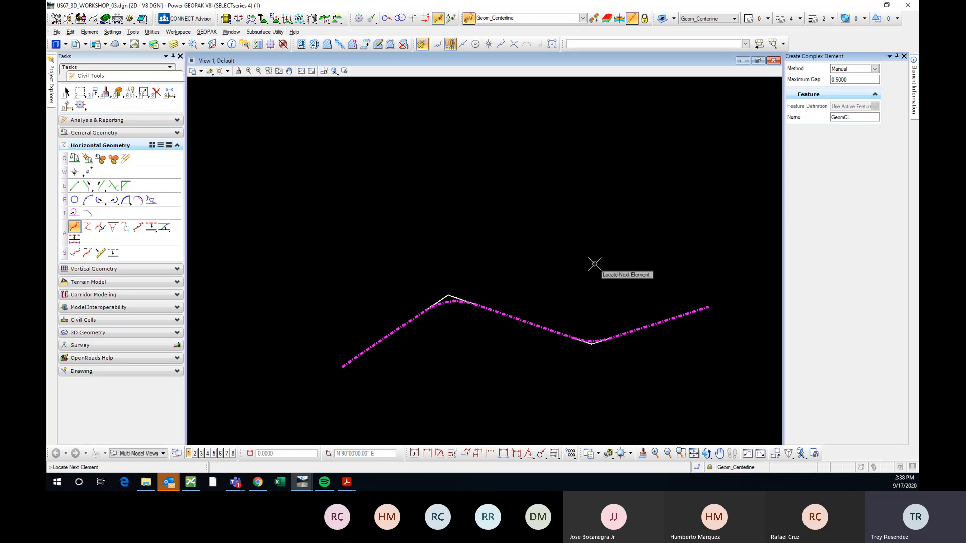
pyautogui.scroll(-1, 395, 308)
pyautogui.scroll(1, 517, 300)
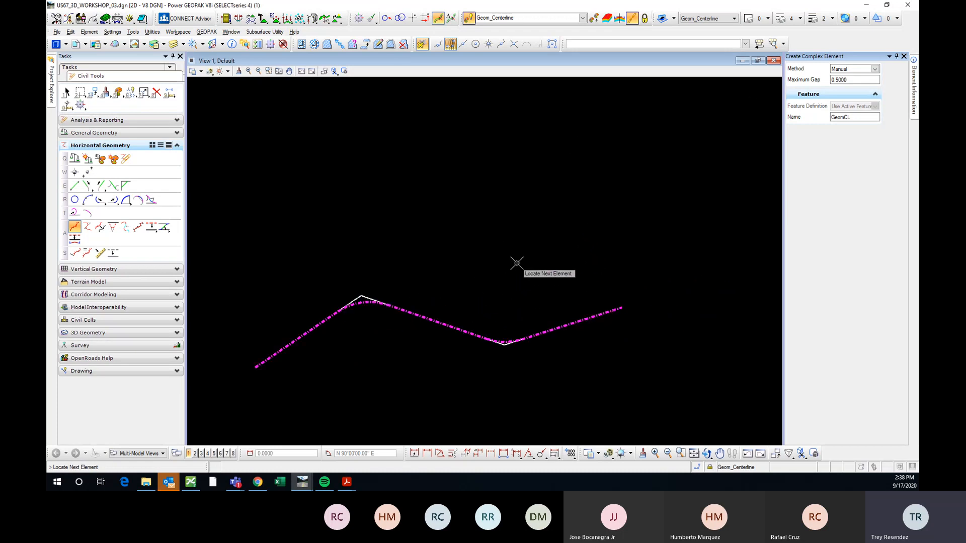
pyautogui.rightClick(517, 263)
pyautogui.press('Escape')
# - Inspect the combined alignment's segments and radii, and undo the creation of the complex element
pyautogui.click(551, 331)
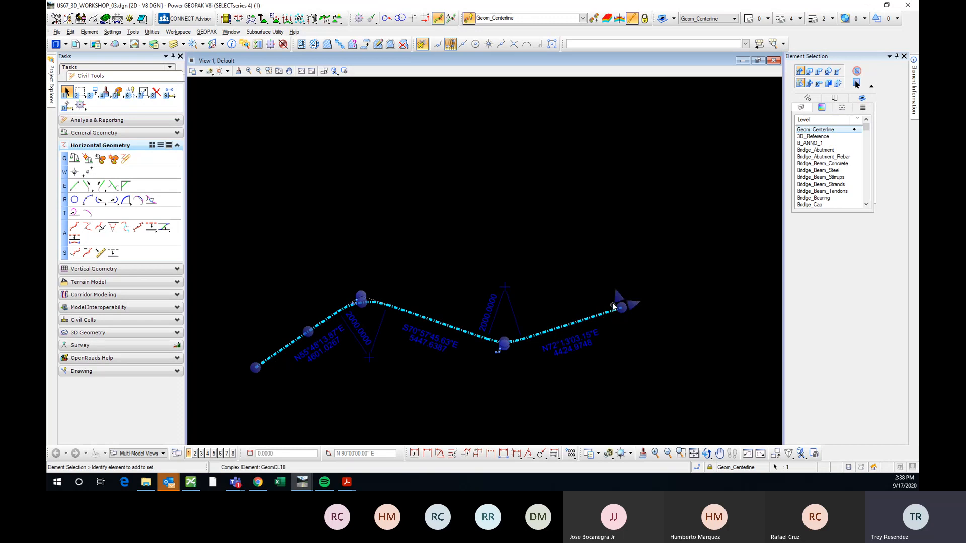
pyautogui.scroll(-1, 612, 302)
pyautogui.scroll(1, 488, 309)
pyautogui.moveTo(568, 391); pyautogui.dragTo(508, 376, button='middle')
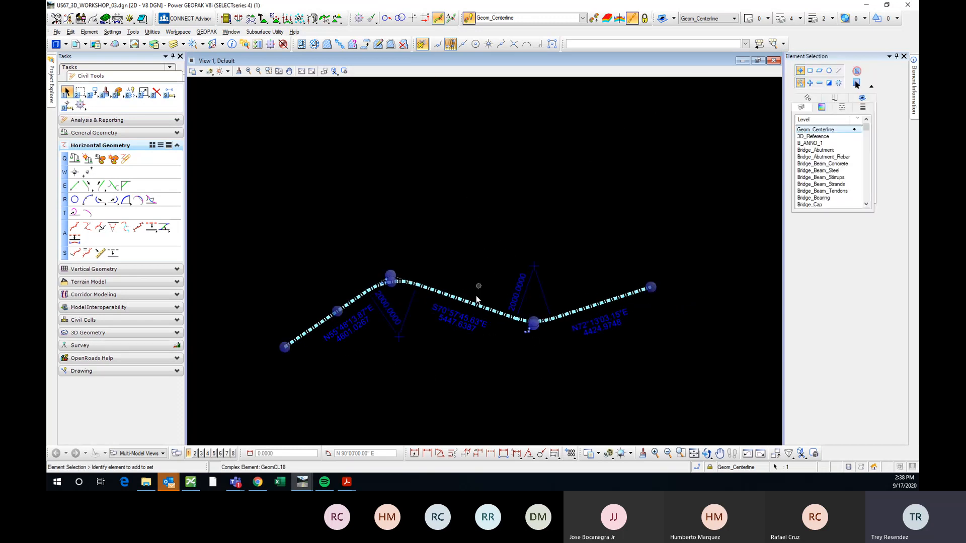
pyautogui.scroll(-2, 476, 295)
pyautogui.click(493, 288)
pyautogui.hotkey('ctrl', 'z')
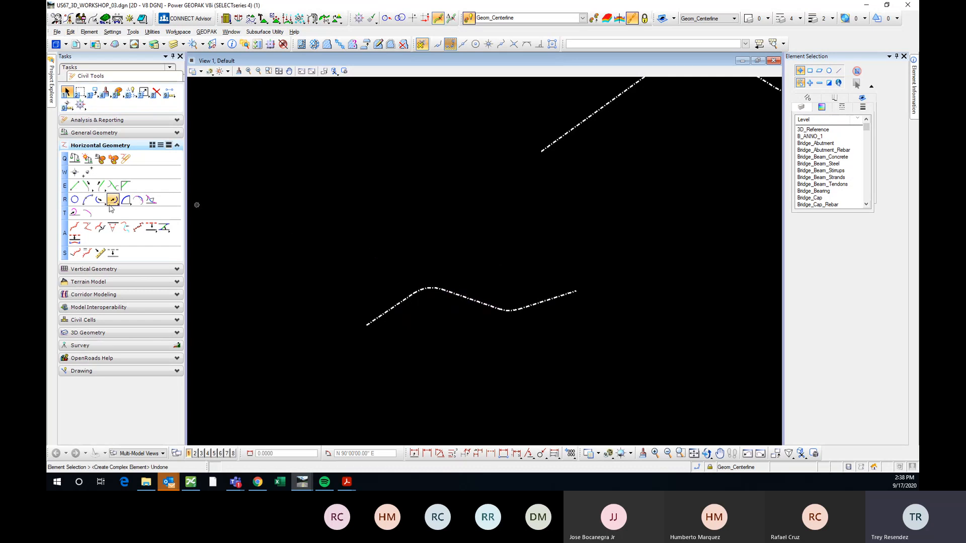
# - Create a complex element named ALN with the Automatic method, starting from the southwest end of the first tangent
pyautogui.click(74, 227)
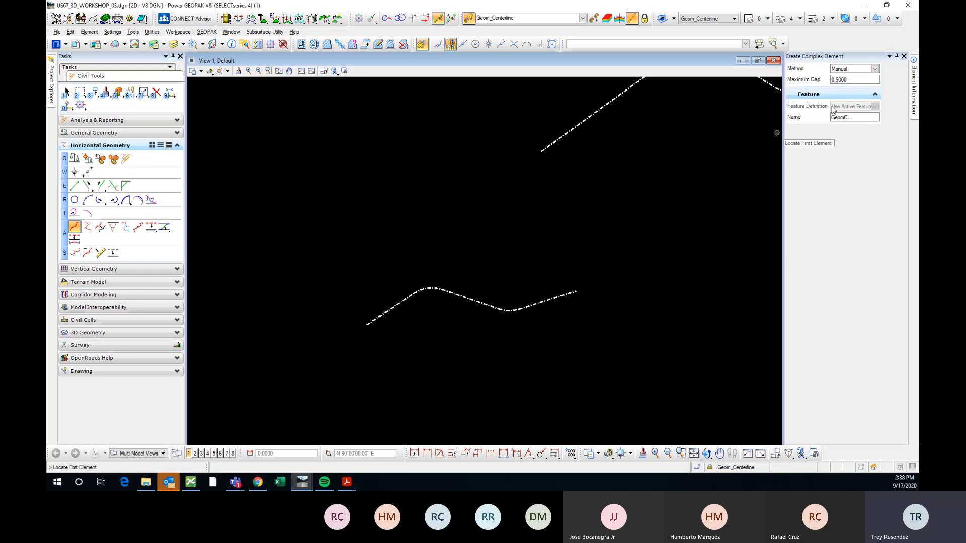
pyautogui.click(875, 70)
pyautogui.click(849, 83)
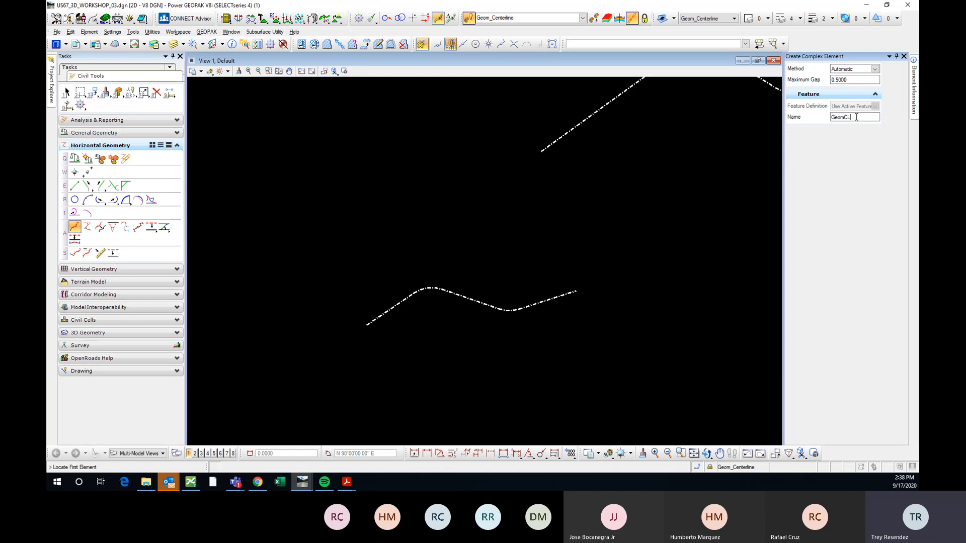
pyautogui.moveTo(857, 116); pyautogui.dragTo(827, 119)
pyautogui.write('ALN')
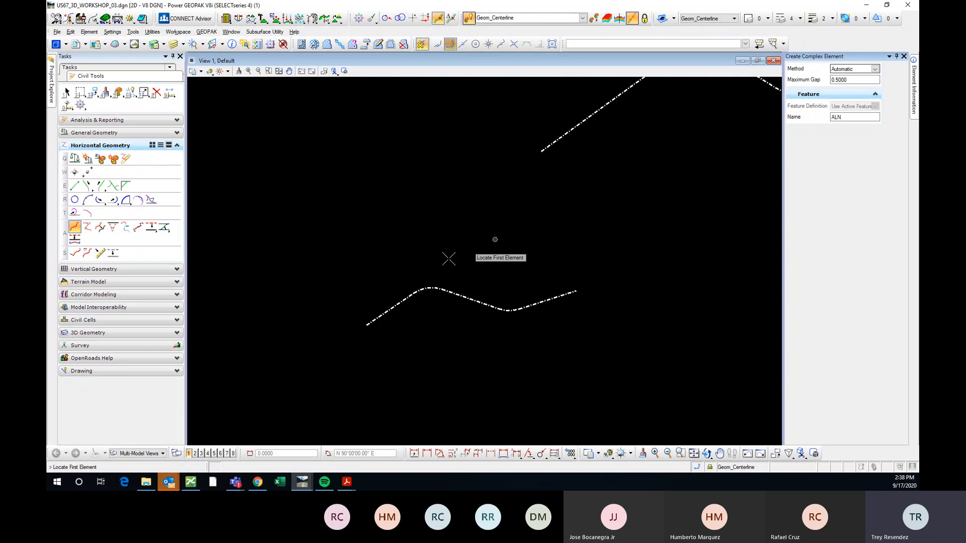
pyautogui.scroll(2, 371, 287)
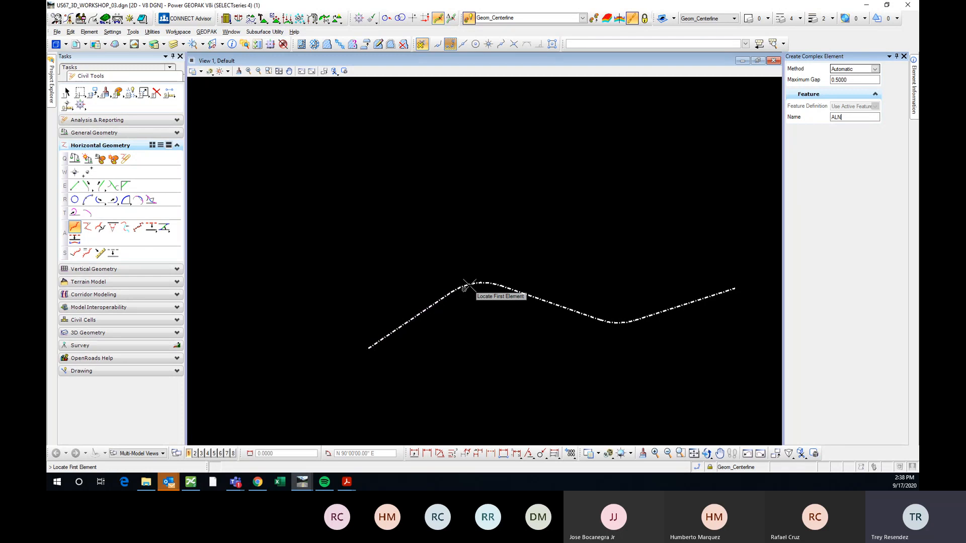
pyautogui.click(370, 343)
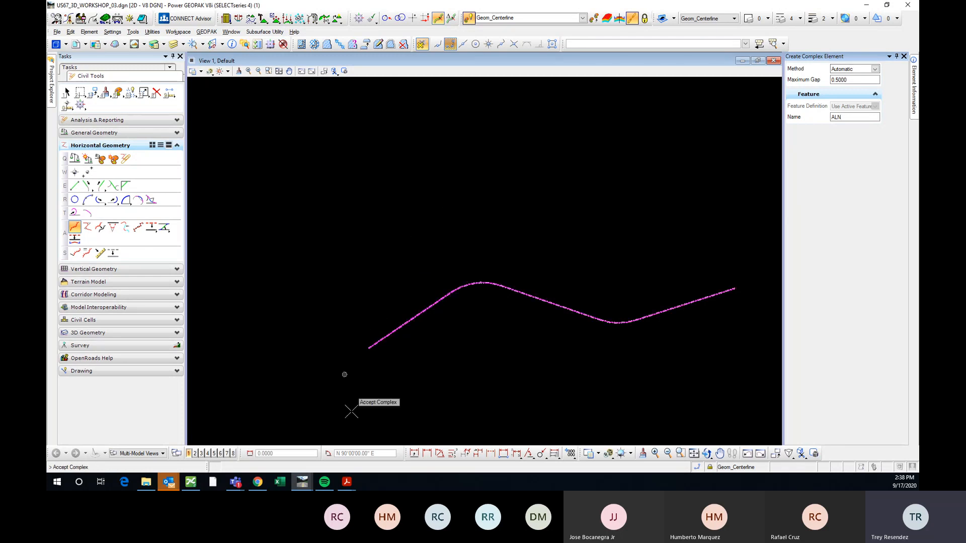
pyautogui.click(477, 198)
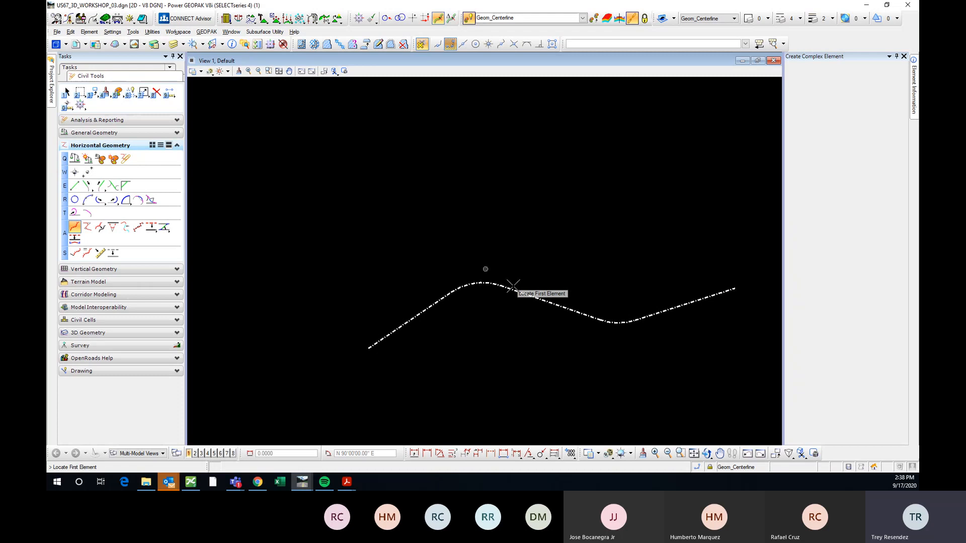
# - Inspect the segments and curve radii of the joined ALN alignment, and clear the selection
pyautogui.click(537, 300)
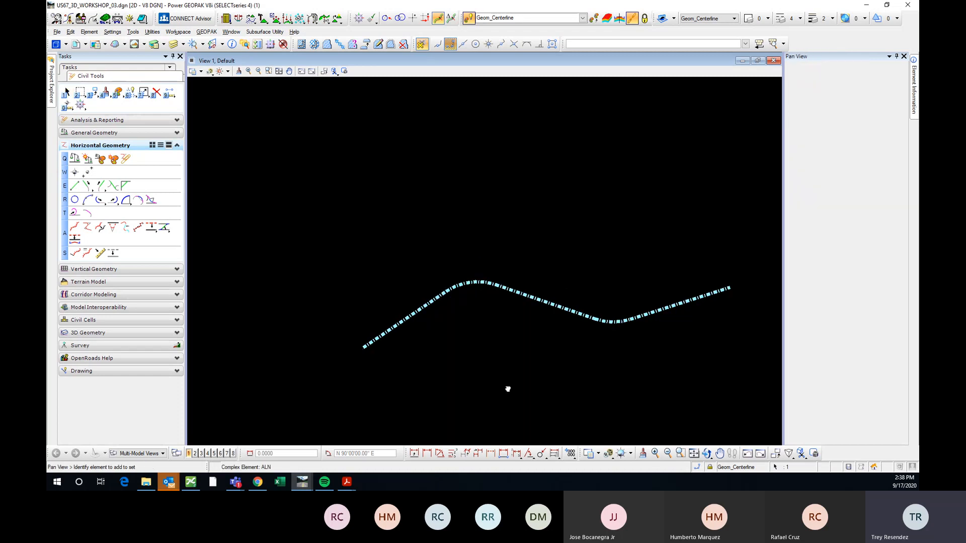
pyautogui.moveTo(507, 390); pyautogui.dragTo(459, 380, button='middle')
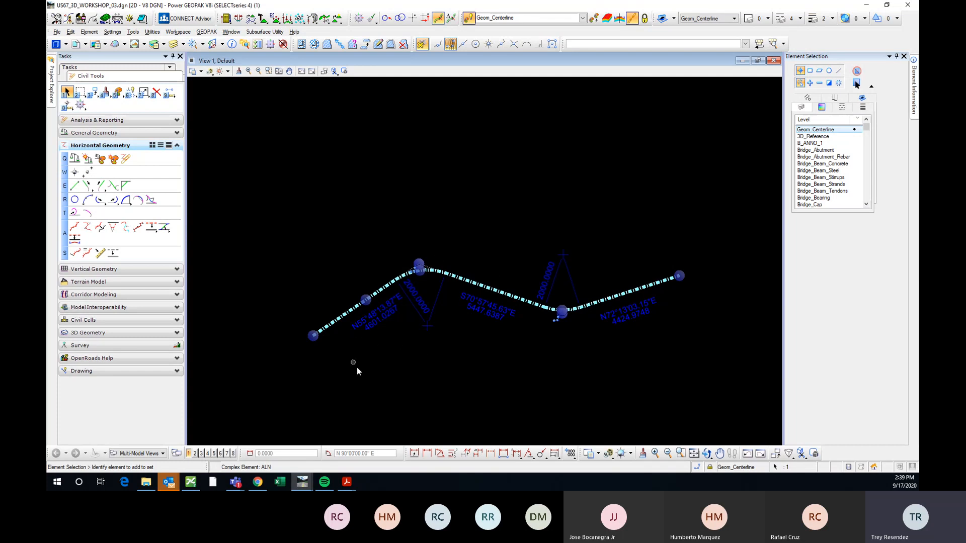
pyautogui.click(376, 363)
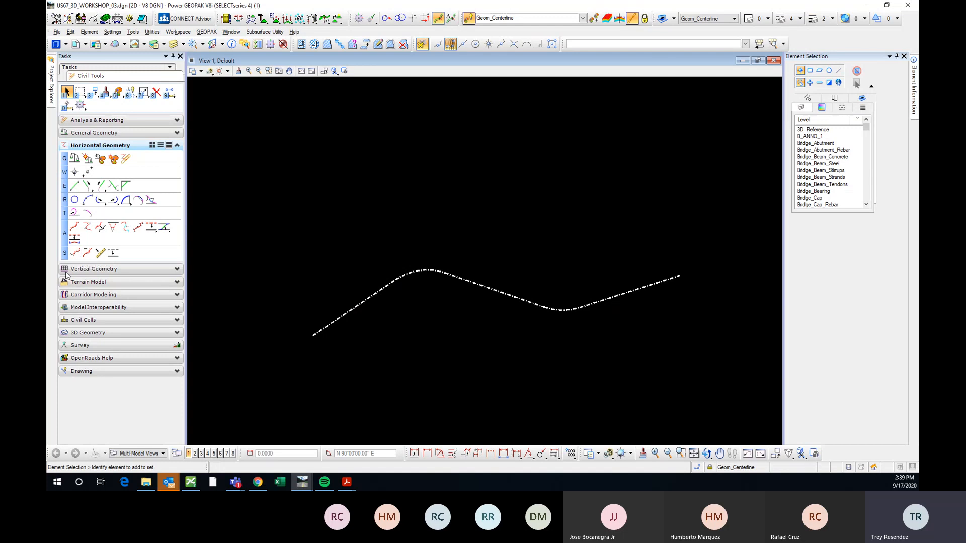
pyautogui.scroll(-2, 391, 355)
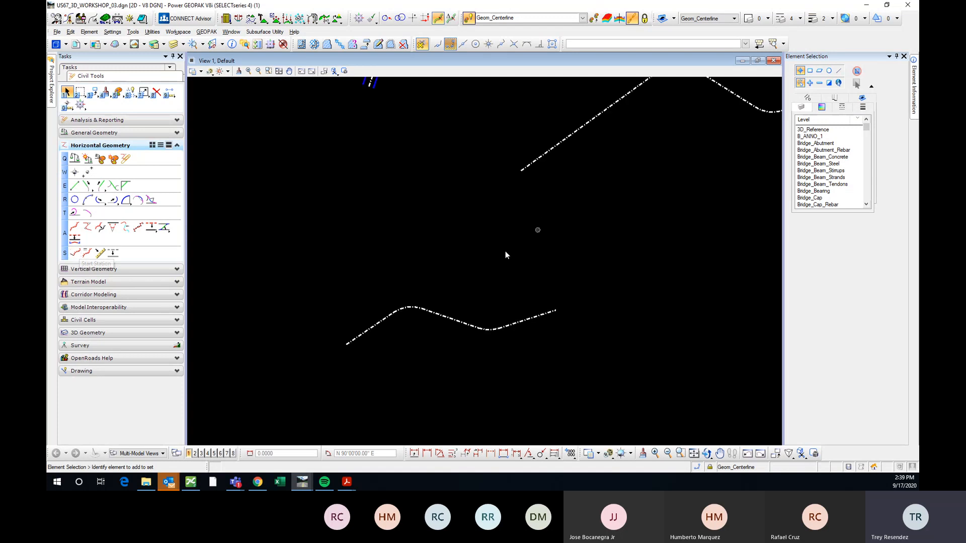
pyautogui.moveTo(461, 364); pyautogui.dragTo(423, 355, button='middle')
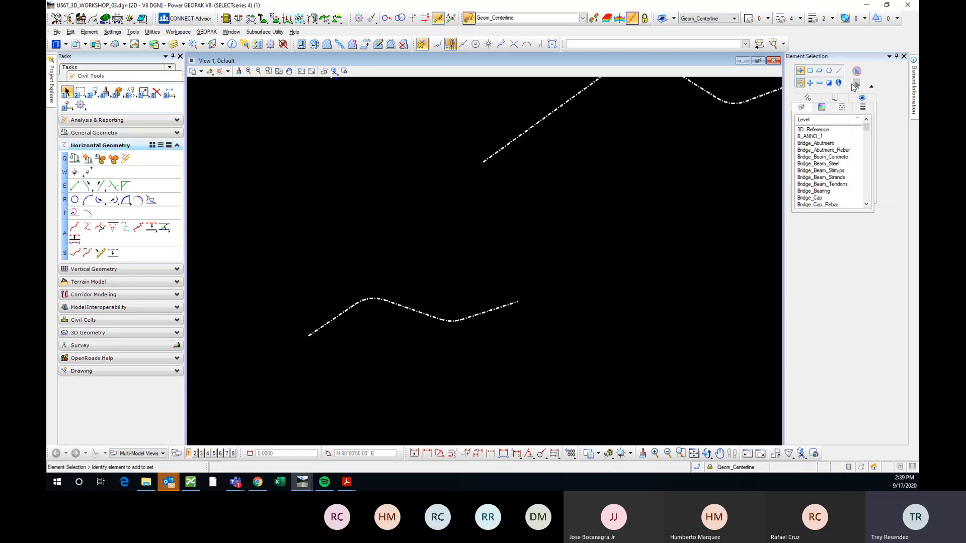
# - Collapse the tool settings, open View 2, and arrange it side by side with View 1 with the alignment in sight
pyautogui.click(897, 57)
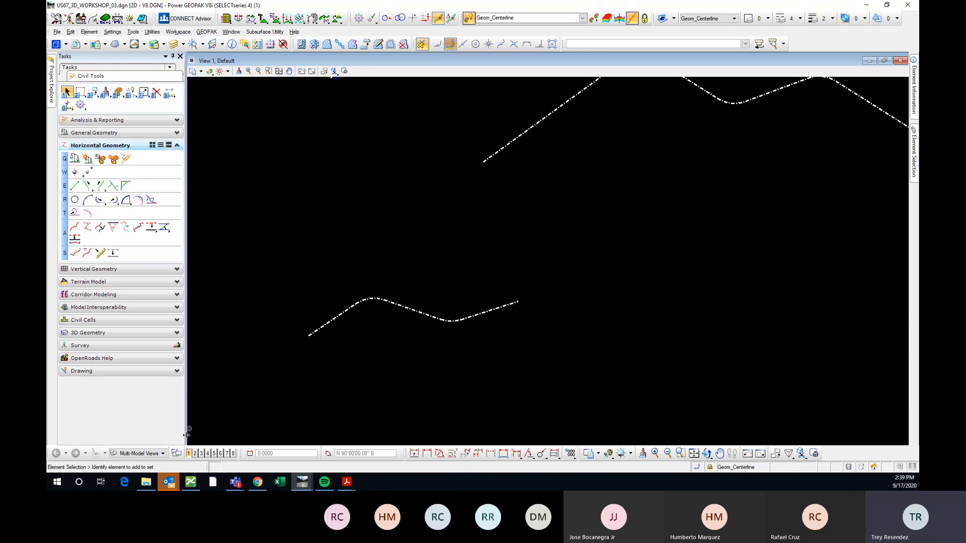
pyautogui.click(195, 453)
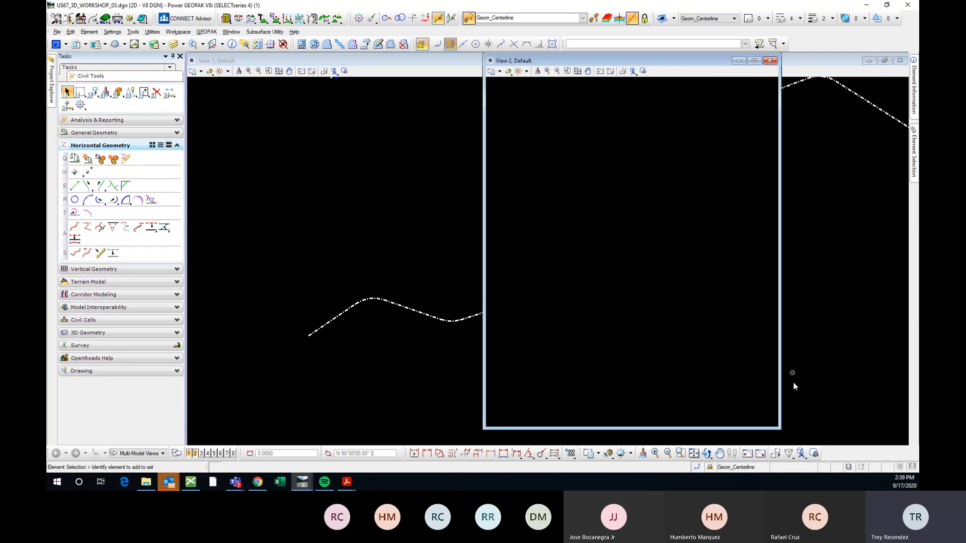
pyautogui.moveTo(779, 430); pyautogui.dragTo(861, 445)
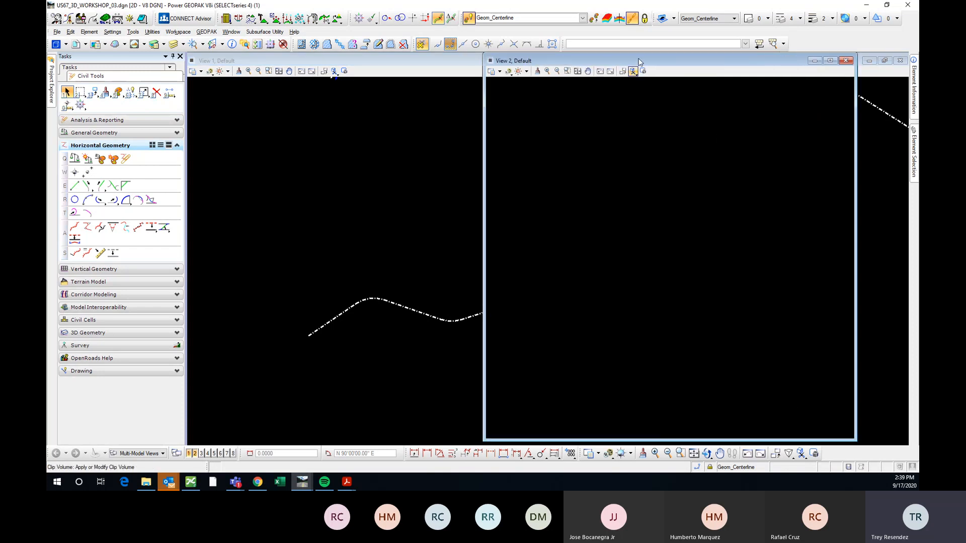
pyautogui.moveTo(640, 56); pyautogui.dragTo(670, 58)
pyautogui.click(232, 31)
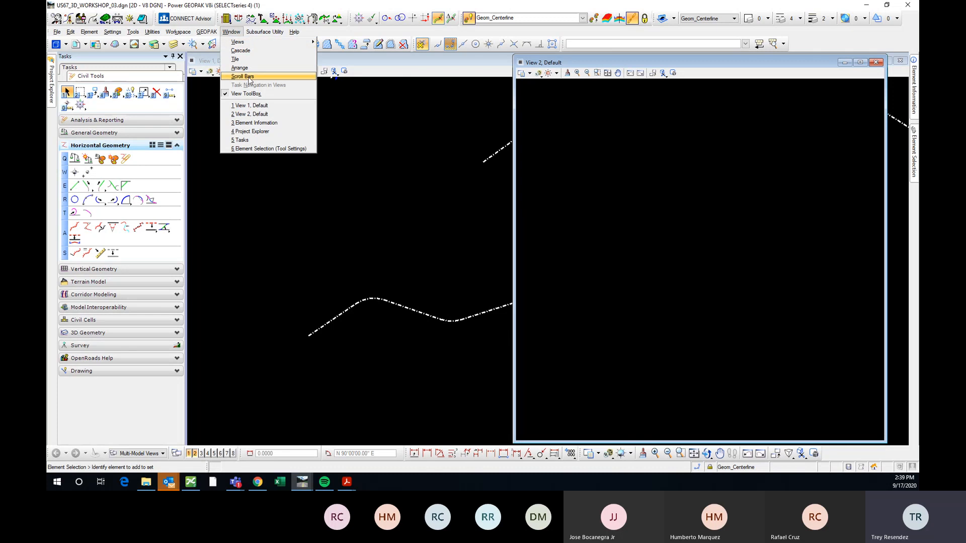
pyautogui.click(242, 106)
pyautogui.moveTo(434, 275); pyautogui.dragTo(421, 258, button='middle')
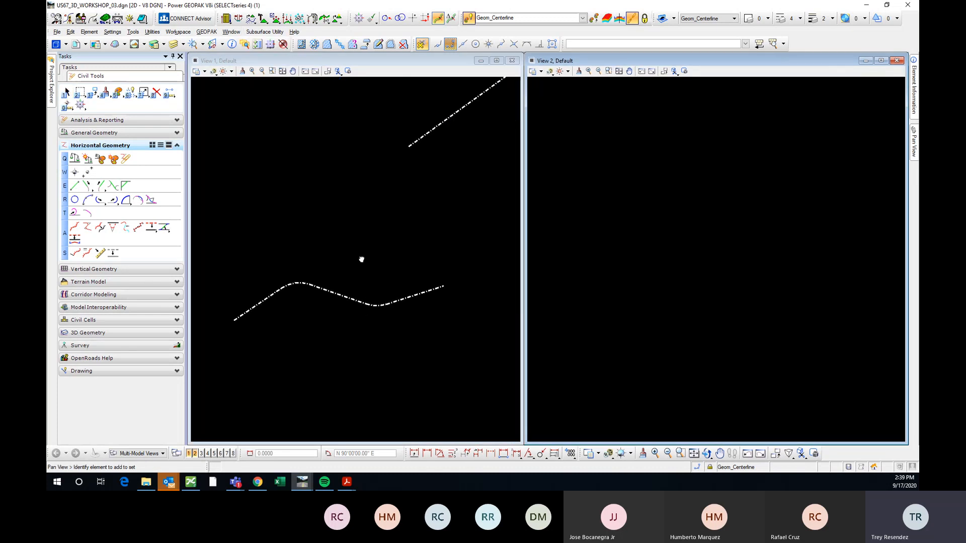
pyautogui.scroll(-2, 338, 302)
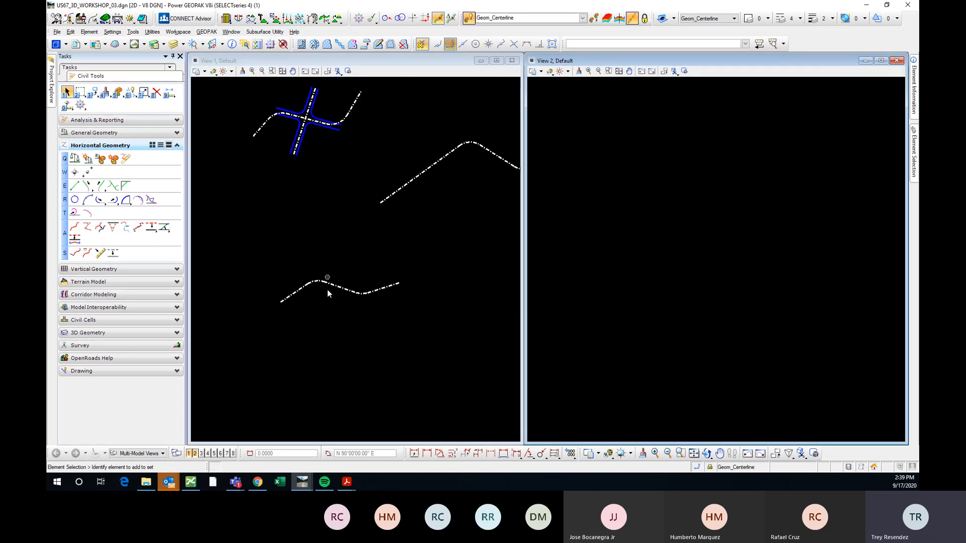
pyautogui.moveTo(336, 266); pyautogui.dragTo(451, 241, button='middle')
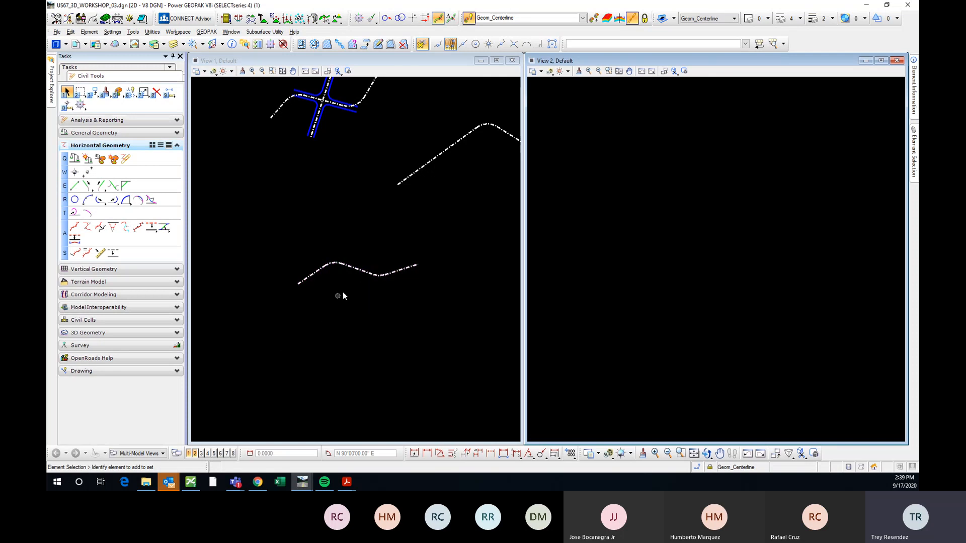
pyautogui.click(350, 267)
pyautogui.scroll(2, 346, 282)
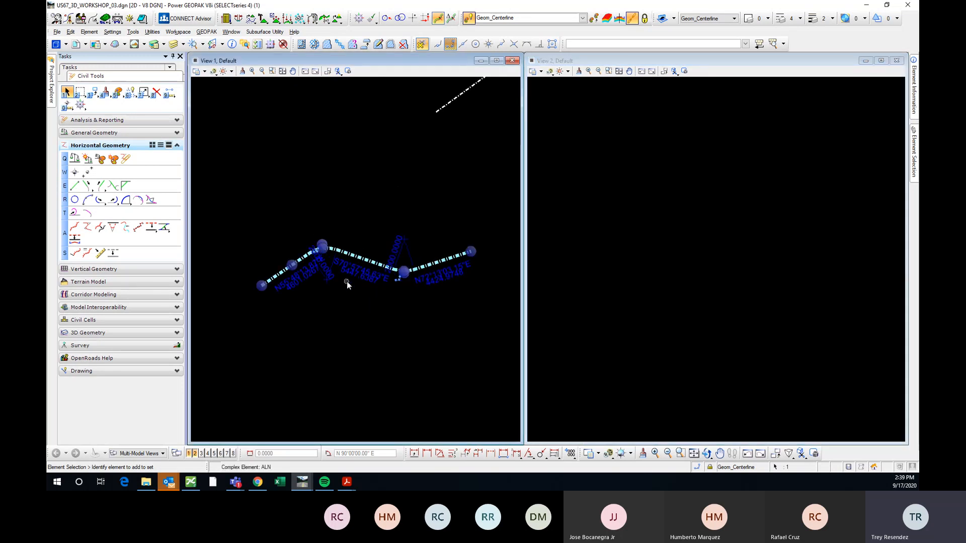
pyautogui.scroll(-2, 339, 286)
pyautogui.click(349, 231)
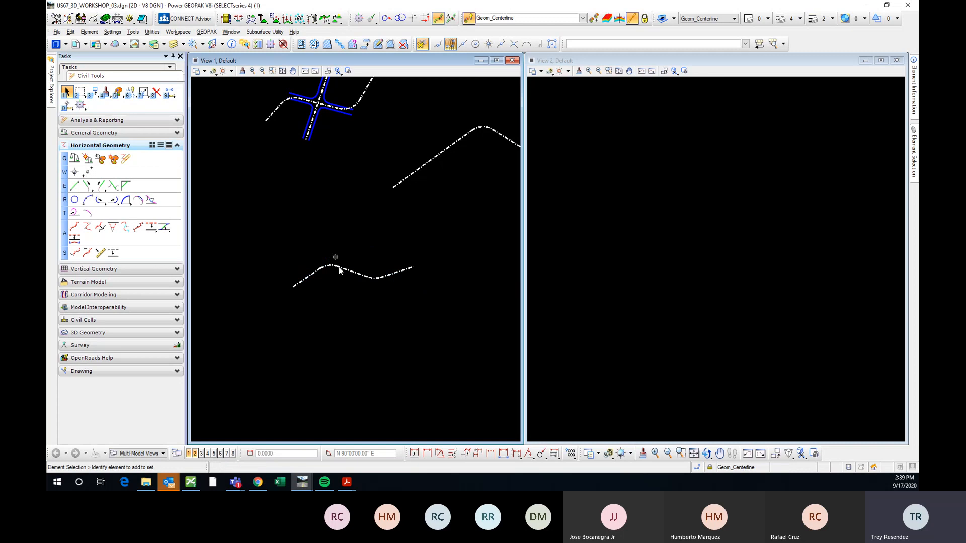
pyautogui.scroll(2, 346, 263)
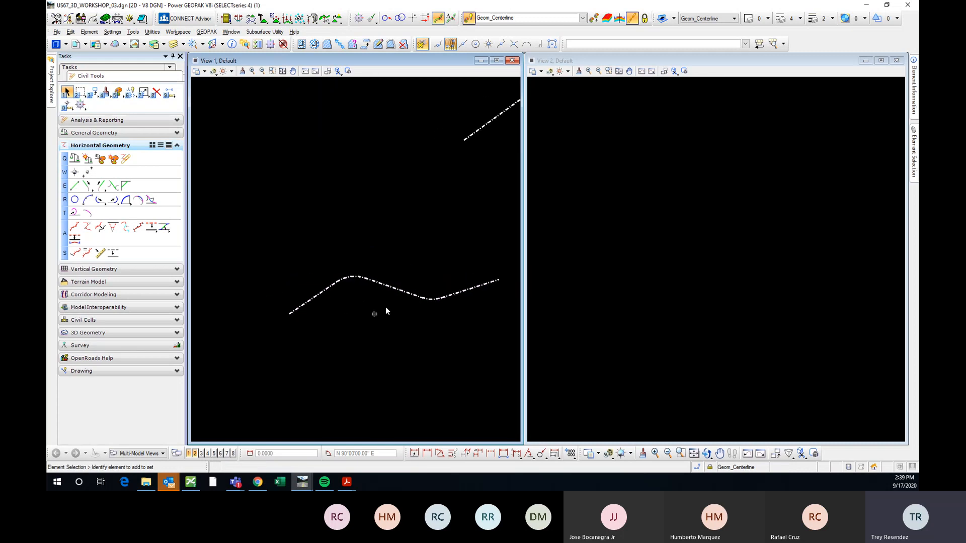
# - Change the feature name of the ALN complex element to ALN01 in its properties
pyautogui.click(384, 285)
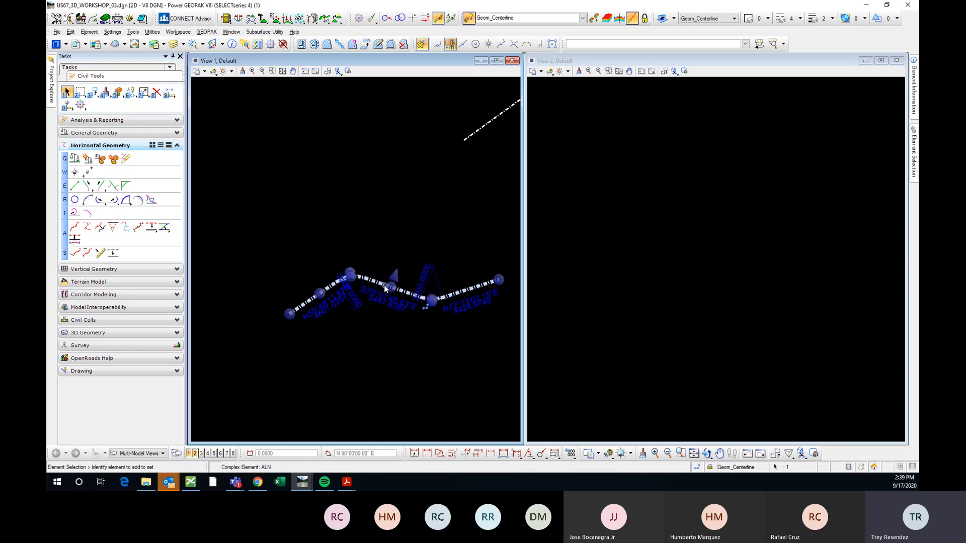
pyautogui.scroll(1, 374, 282)
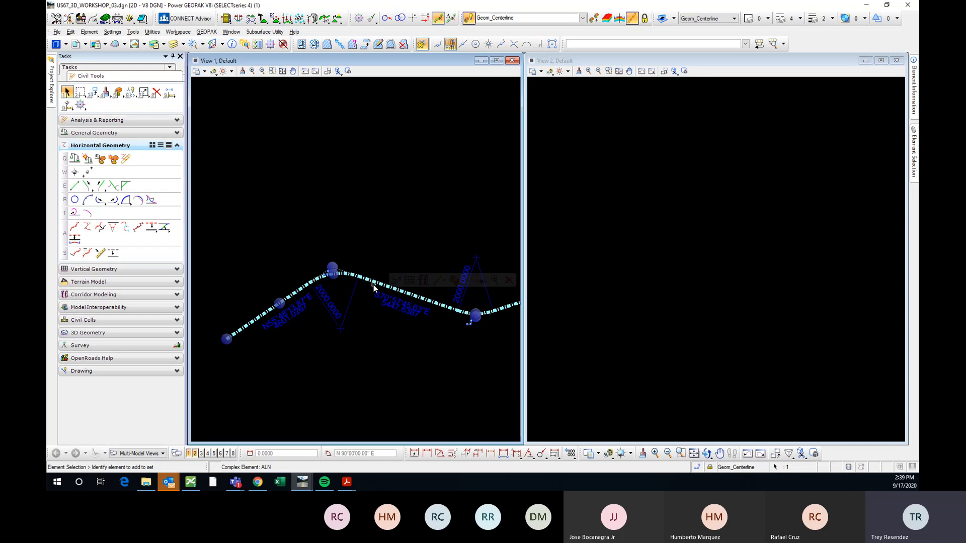
pyautogui.scroll(-2, 308, 333)
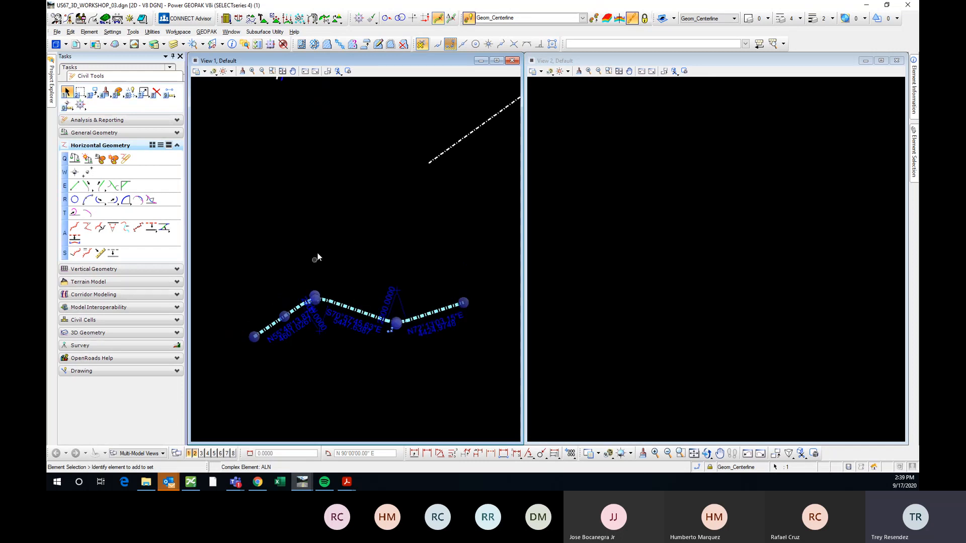
pyautogui.scroll(-2, 343, 307)
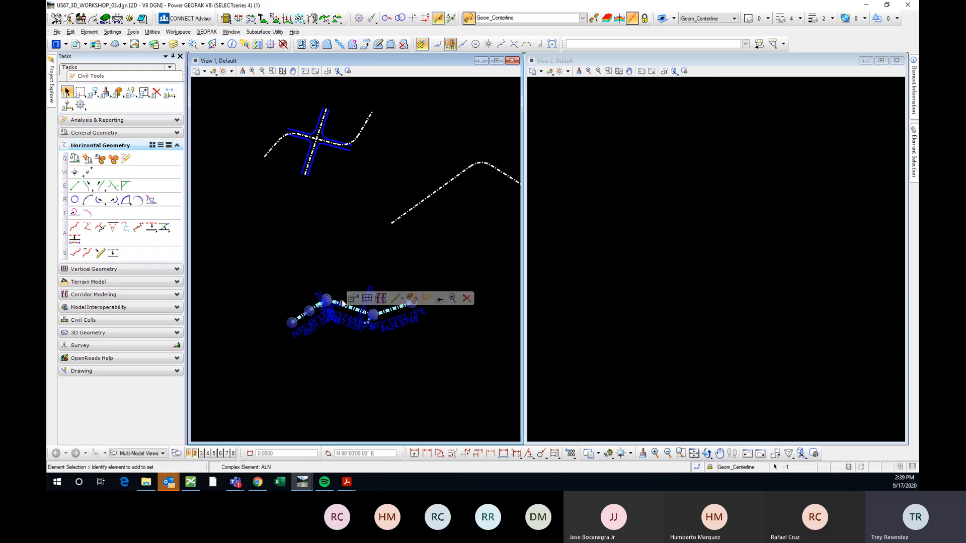
pyautogui.scroll(2, 335, 307)
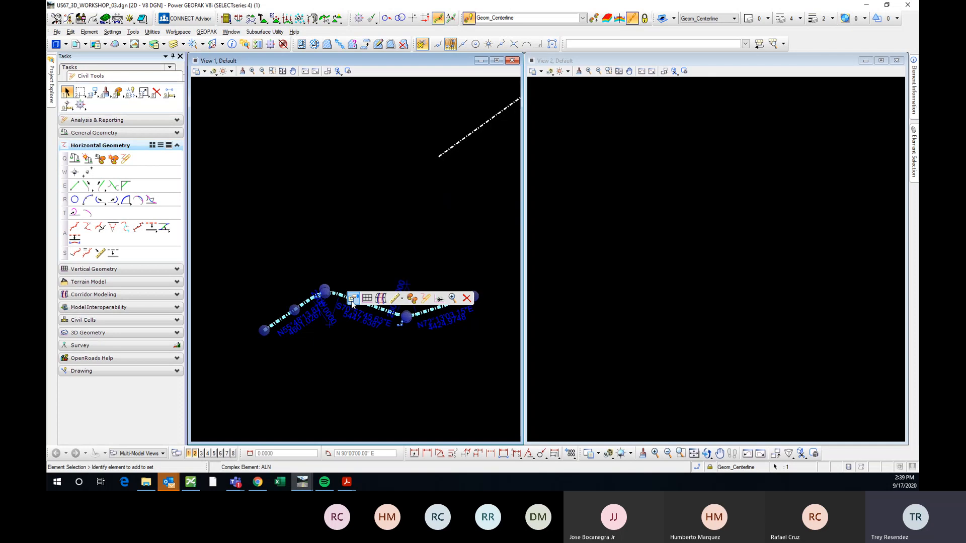
pyautogui.scroll(2, 353, 294)
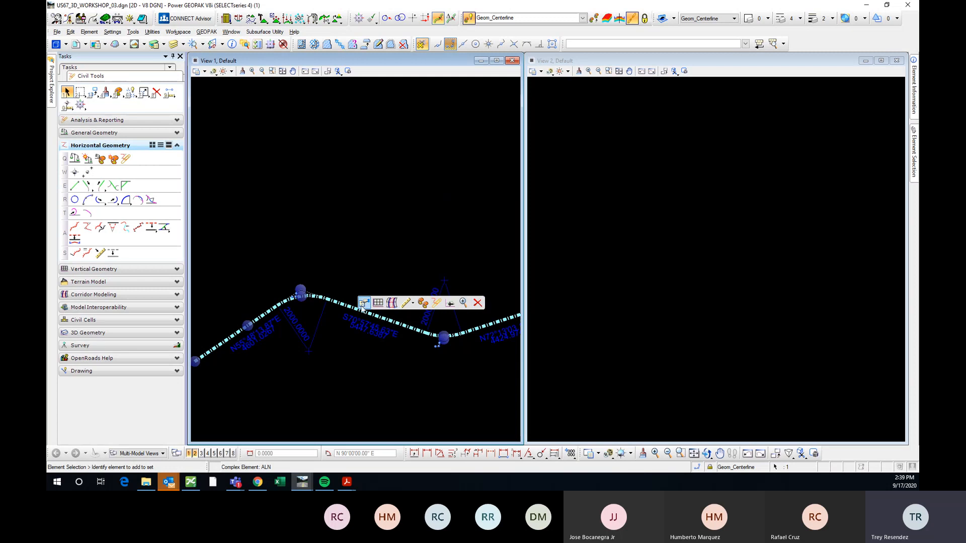
pyautogui.click(363, 303)
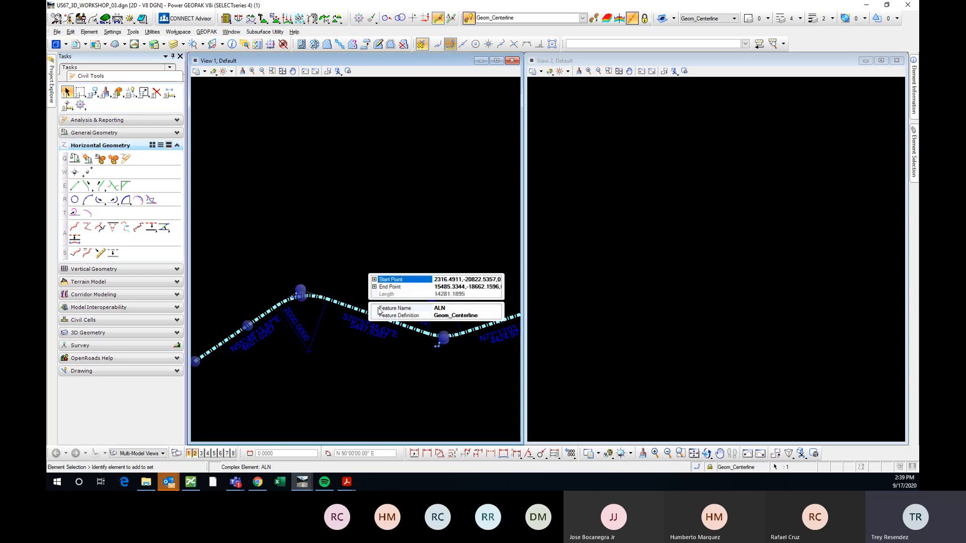
pyautogui.click(452, 308)
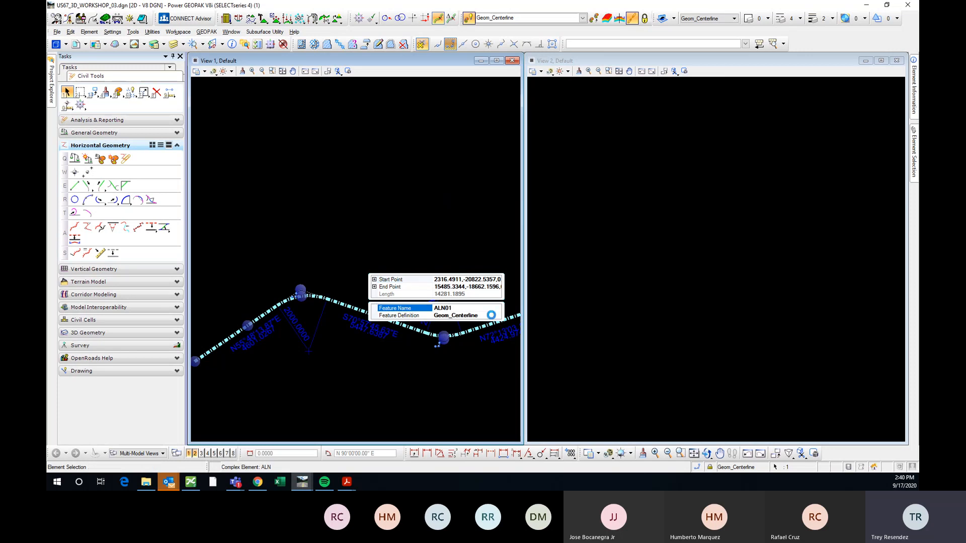
# - Browse the feature definitions available for the ALN01 alignment, and close its properties without choosing another definition
pyautogui.click(498, 316)
pyautogui.click(498, 317)
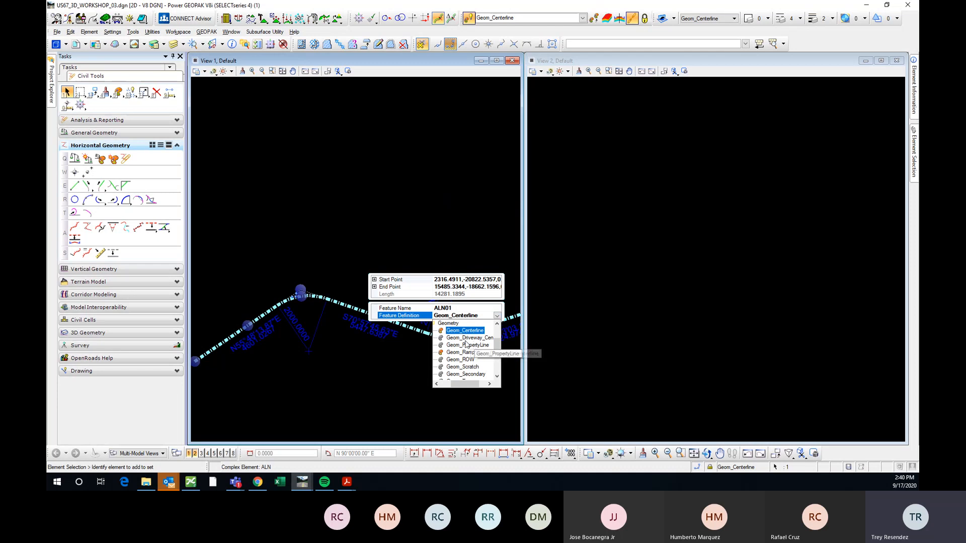
pyautogui.scroll(-5, 467, 363)
pyautogui.scroll(6, 468, 364)
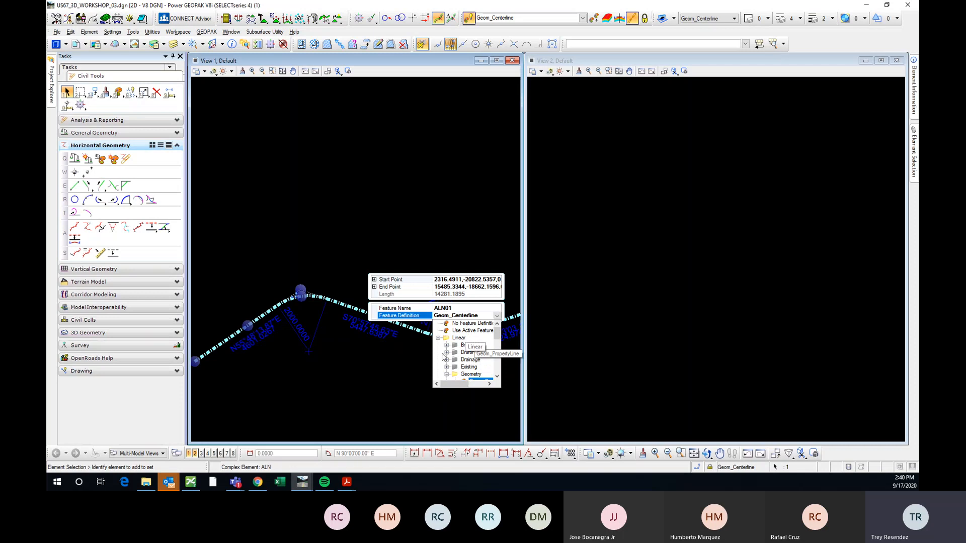
pyautogui.click(328, 231)
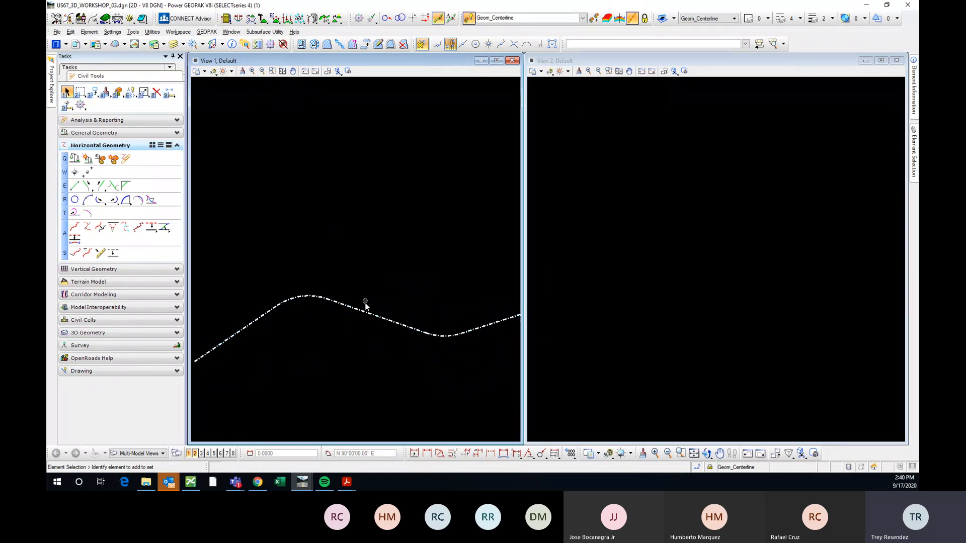
# - Open the profile model of the ALN01 alignment in View 2, keeping the whole alignment in sight in View 1
pyautogui.click(366, 310)
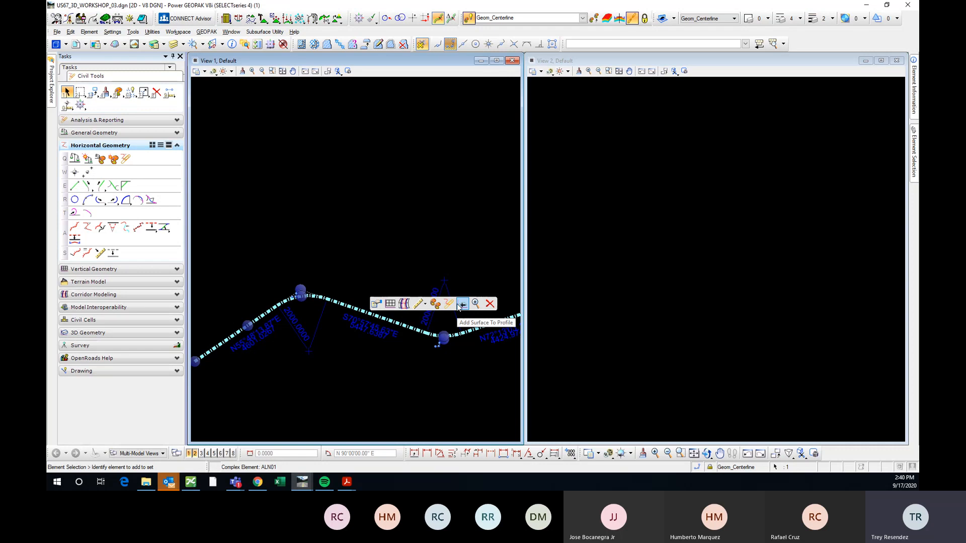
pyautogui.click(390, 305)
pyautogui.click(665, 258)
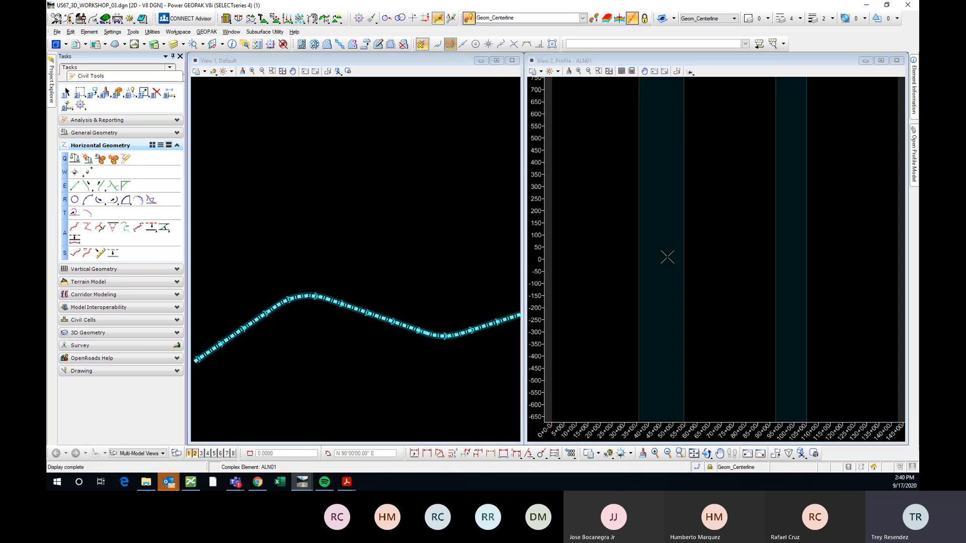
pyautogui.scroll(-2, 328, 263)
pyautogui.moveTo(360, 343); pyautogui.dragTo(364, 298, button='middle')
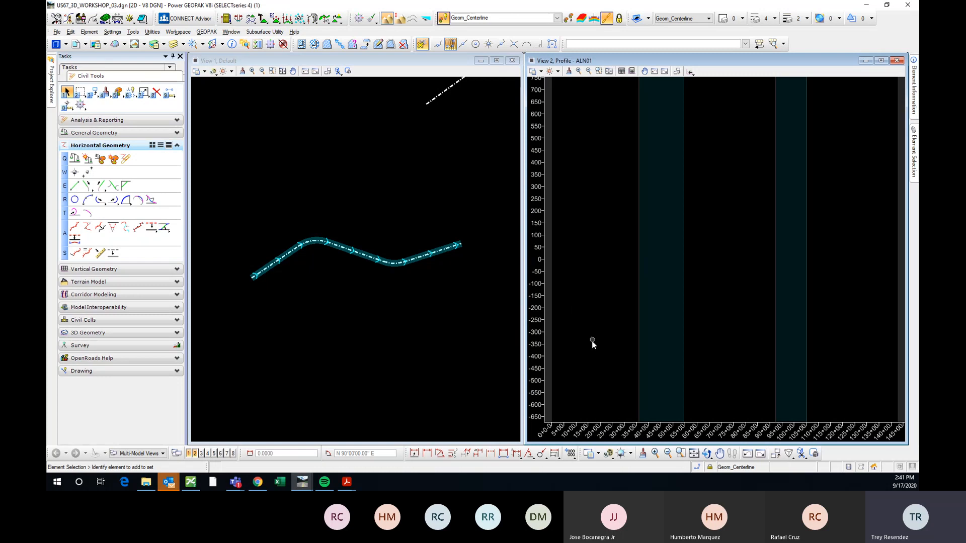
pyautogui.moveTo(592, 340); pyautogui.dragTo(626, 303, button='middle')
pyautogui.scroll(-1, 592, 315)
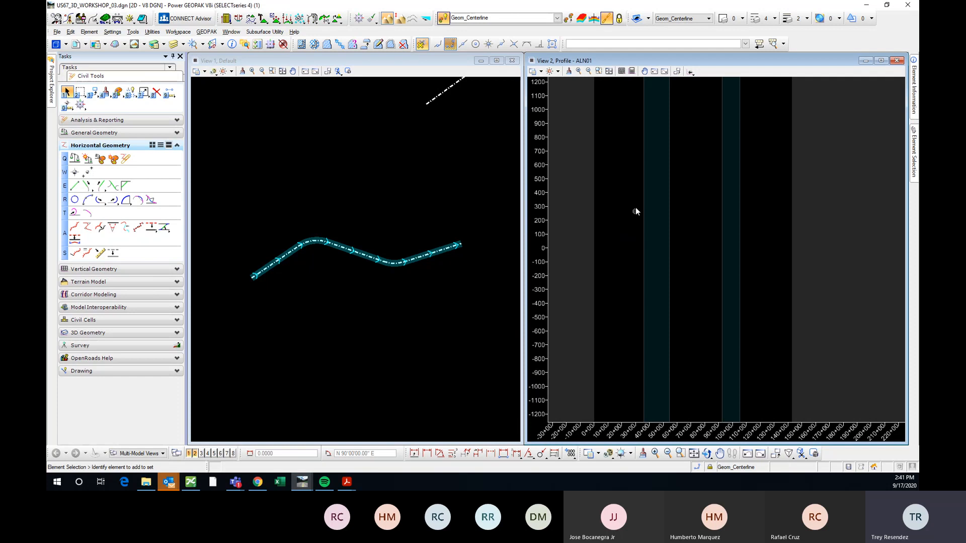
pyautogui.moveTo(635, 212); pyautogui.dragTo(651, 317, button='middle')
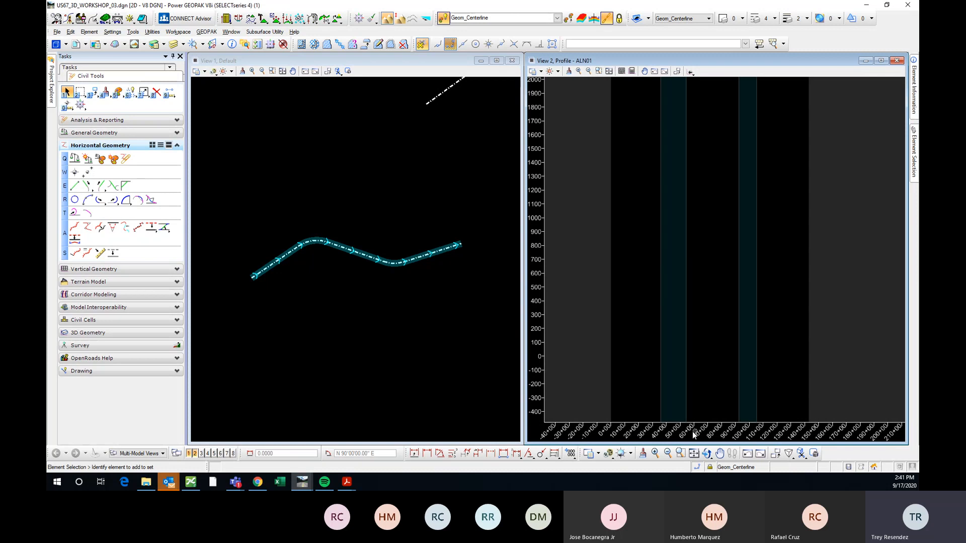
pyautogui.scroll(3, 656, 369)
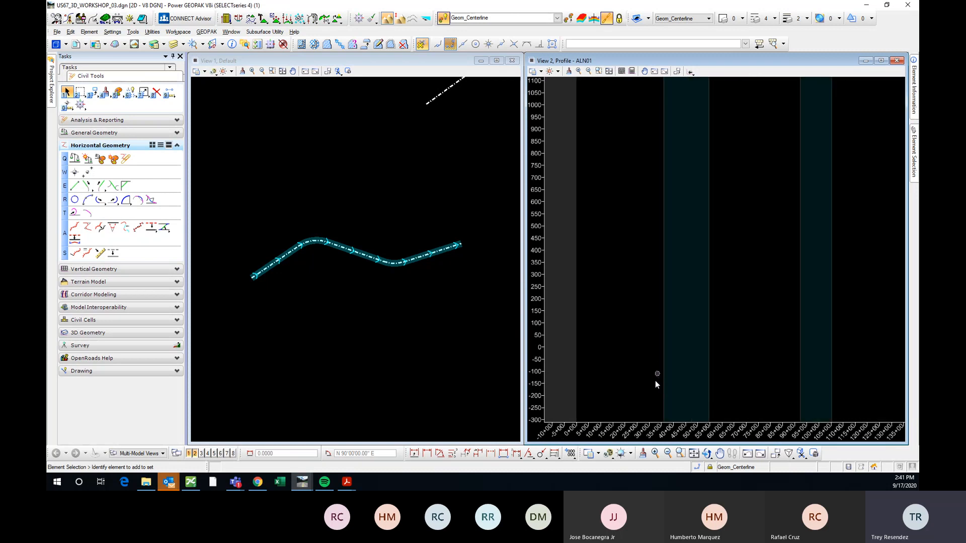
pyautogui.scroll(-2, 647, 352)
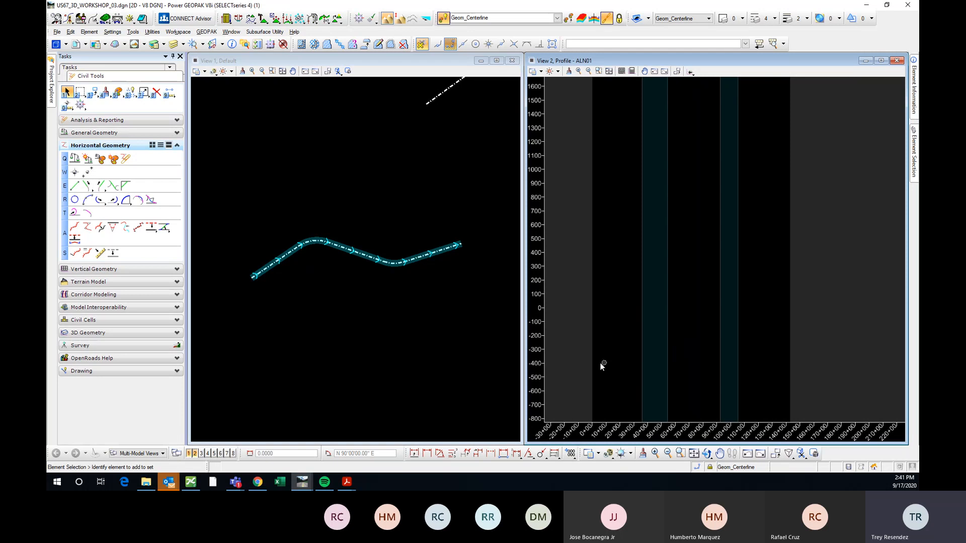
# - Define the starting station of the ALN01 alignment as 875+00 at start distance 0.0000
pyautogui.click(75, 254)
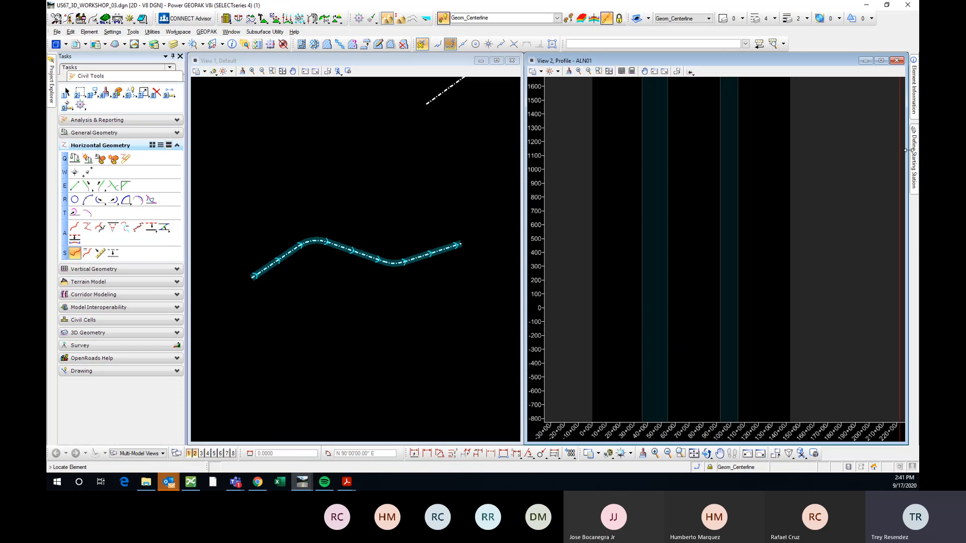
pyautogui.click(897, 57)
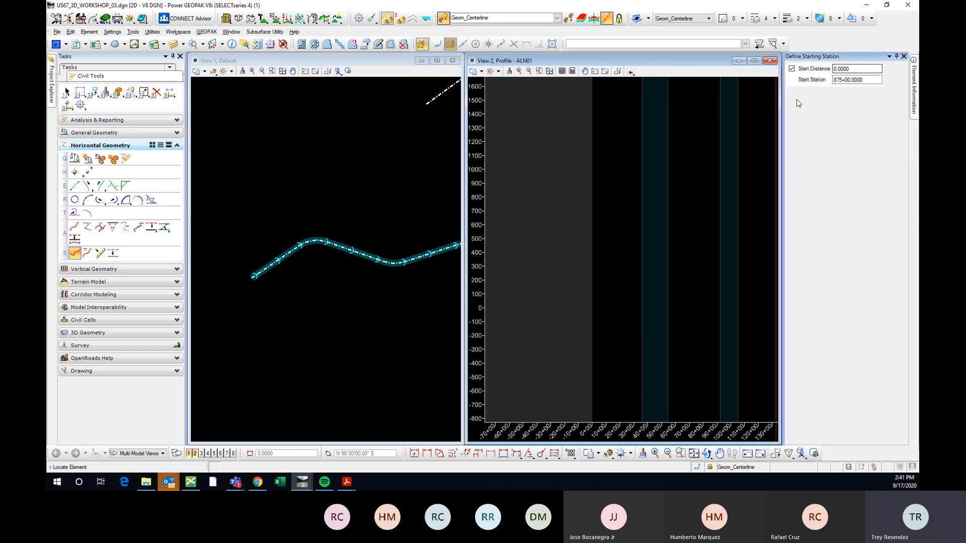
pyautogui.moveTo(418, 319); pyautogui.dragTo(392, 328, button='middle')
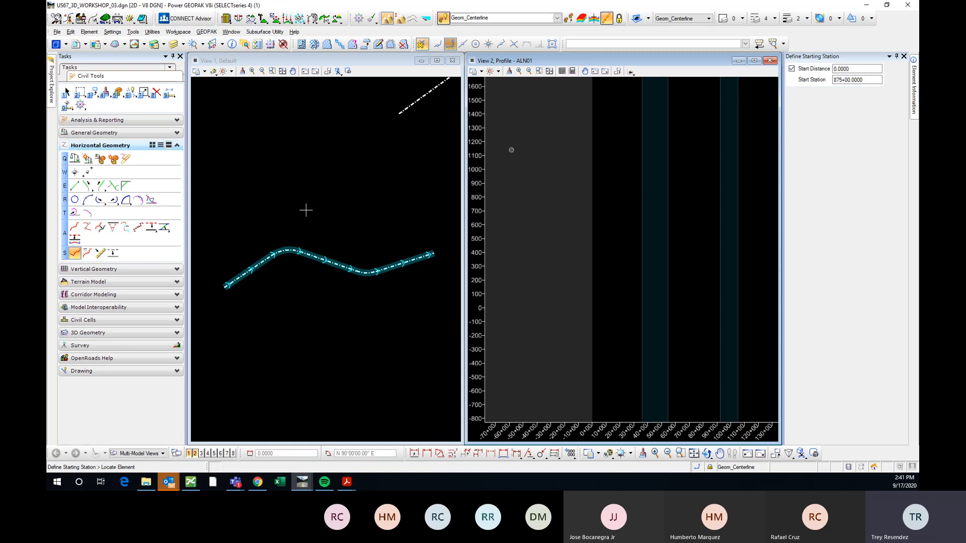
pyautogui.click(855, 69)
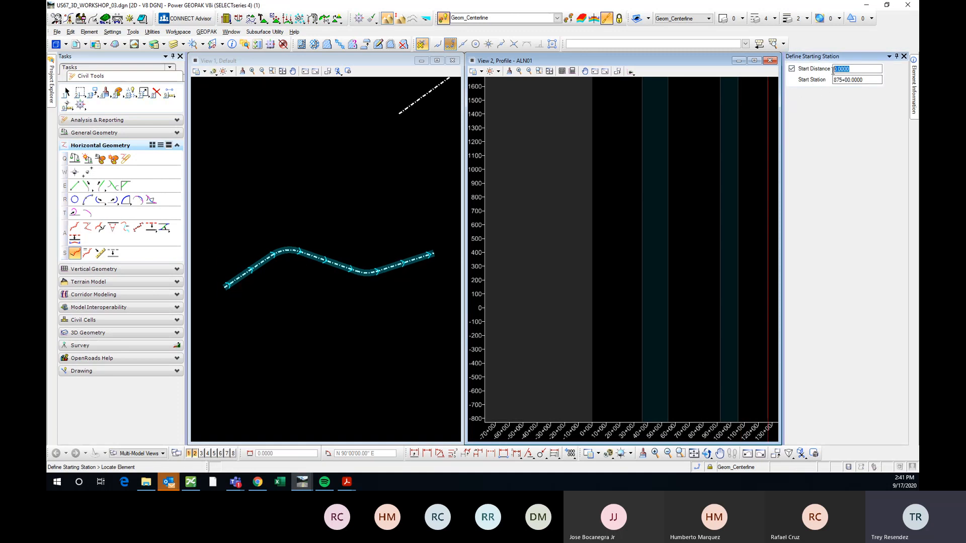
pyautogui.scroll(5, 229, 285)
pyautogui.scroll(-2, 265, 291)
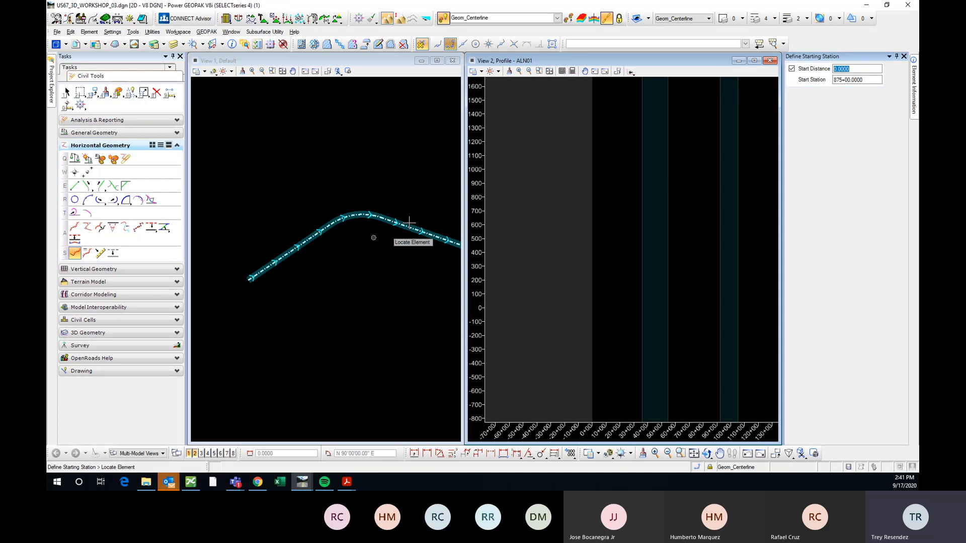
pyautogui.click(860, 71)
pyautogui.scroll(-2, 317, 263)
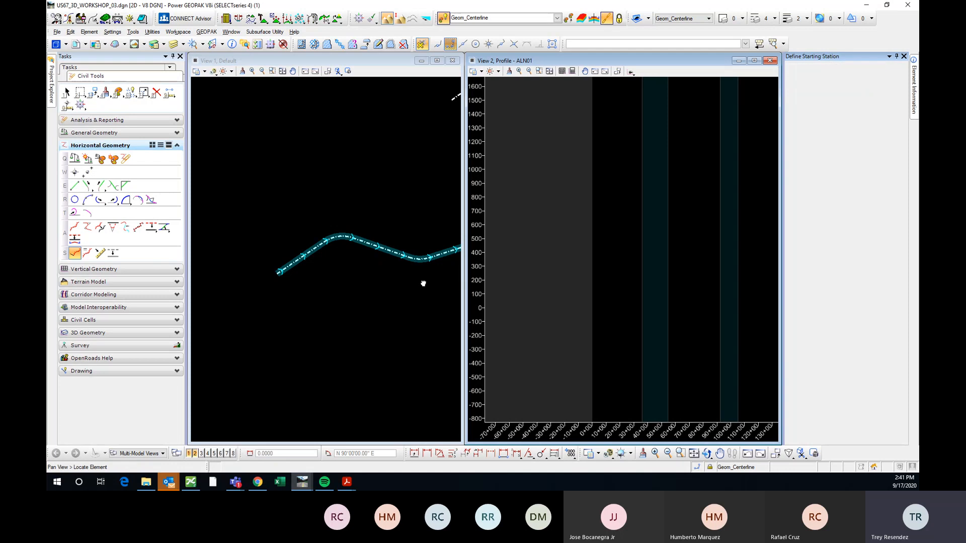
pyautogui.moveTo(423, 280); pyautogui.dragTo(378, 290, button='middle')
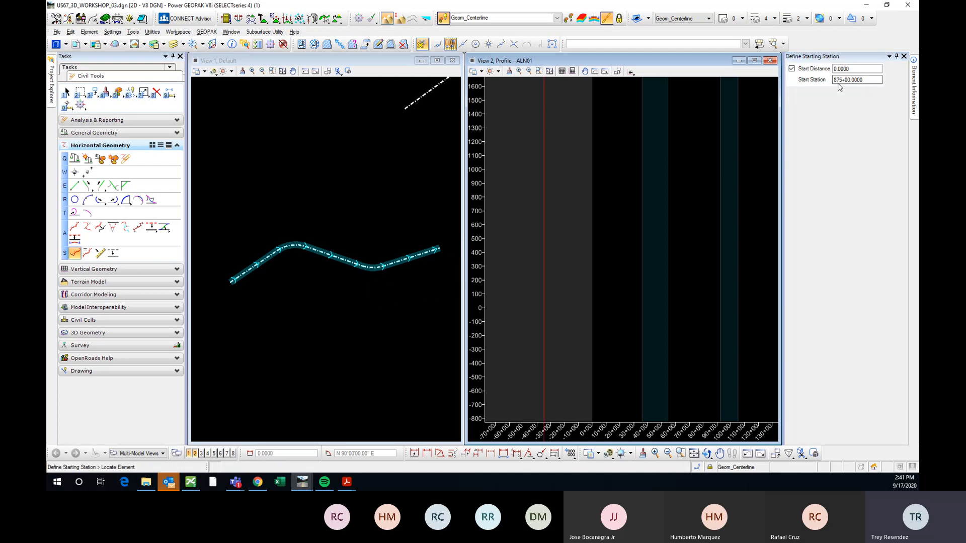
pyautogui.moveTo(843, 82); pyautogui.dragTo(839, 83)
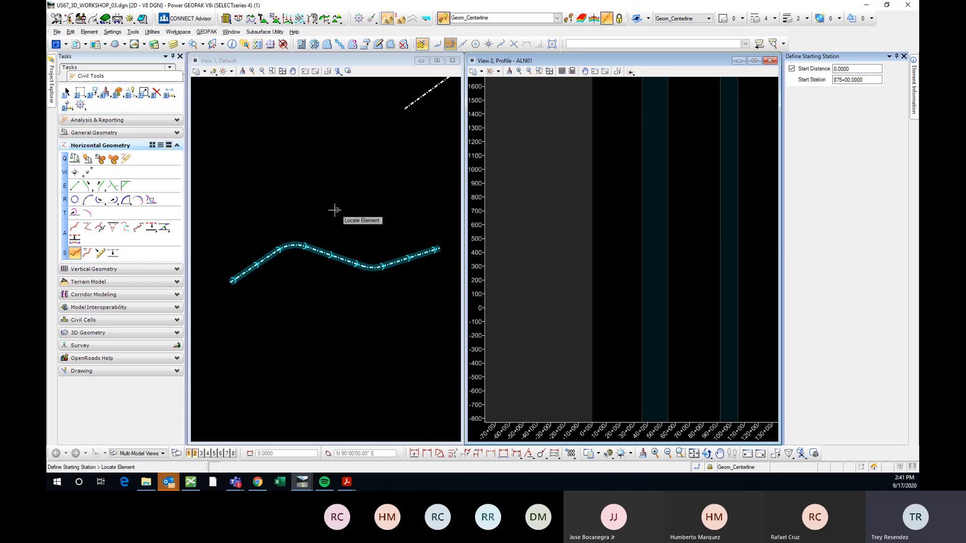
pyautogui.click(318, 250)
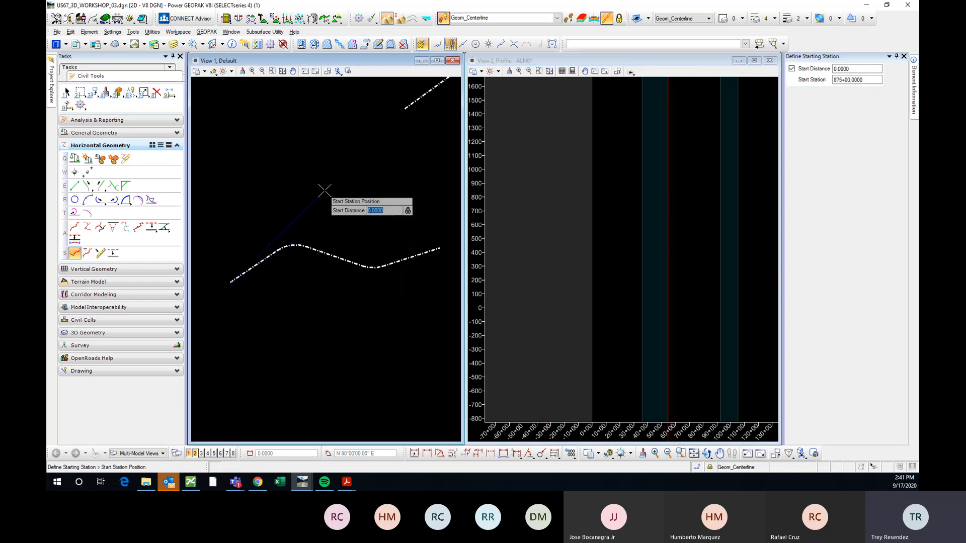
pyautogui.click(235, 212)
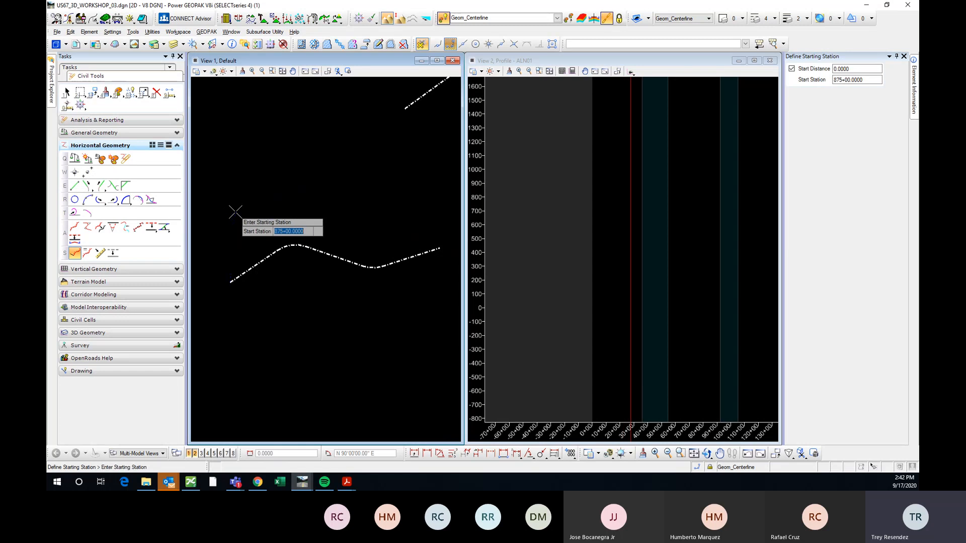
pyautogui.click(262, 191)
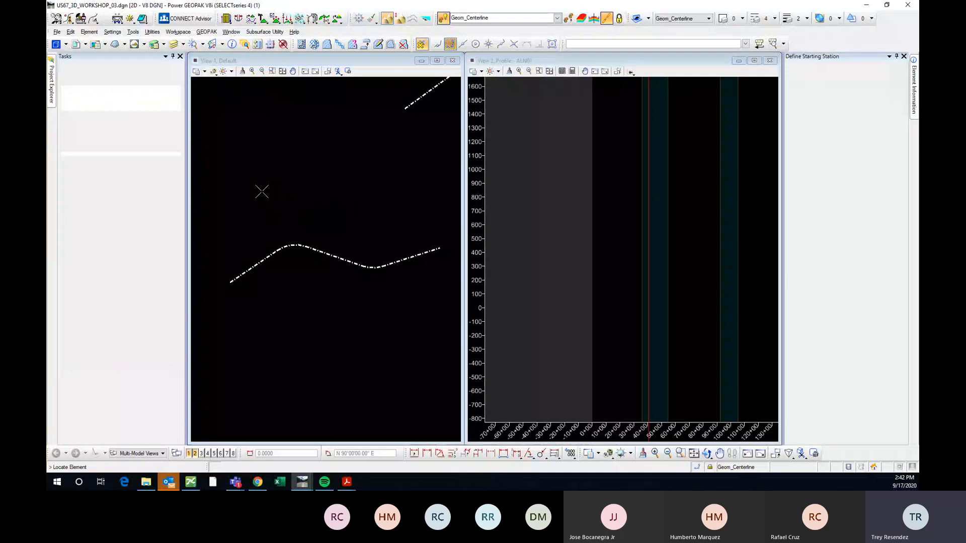
pyautogui.click(654, 274)
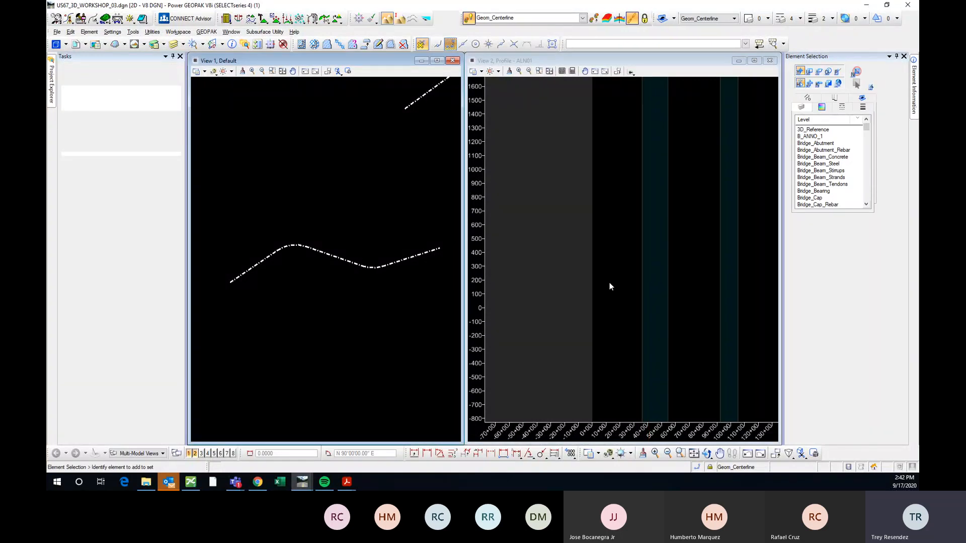
pyautogui.scroll(2, 654, 352)
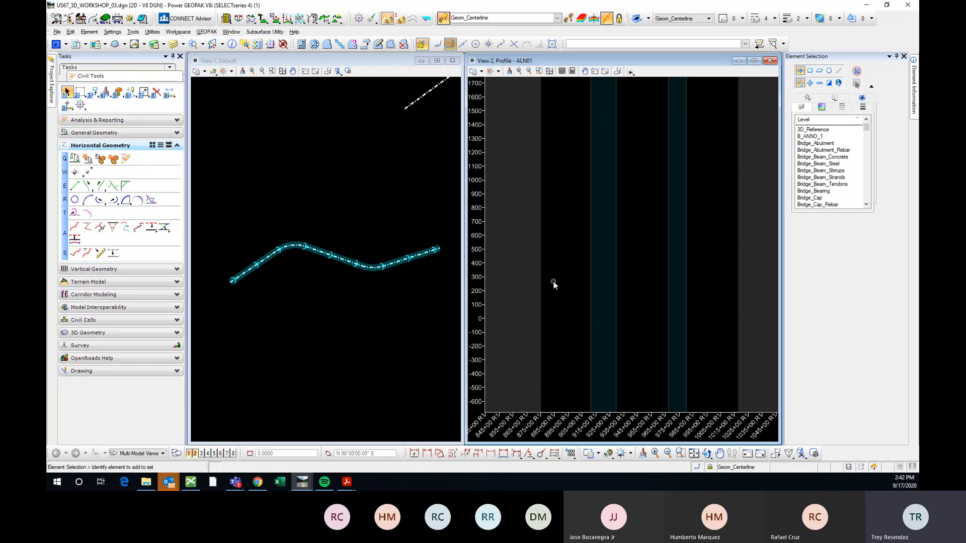
# - Change the starting station of the ALN01 alignment to 800+00 by editing its station label in the plan view
pyautogui.click(263, 265)
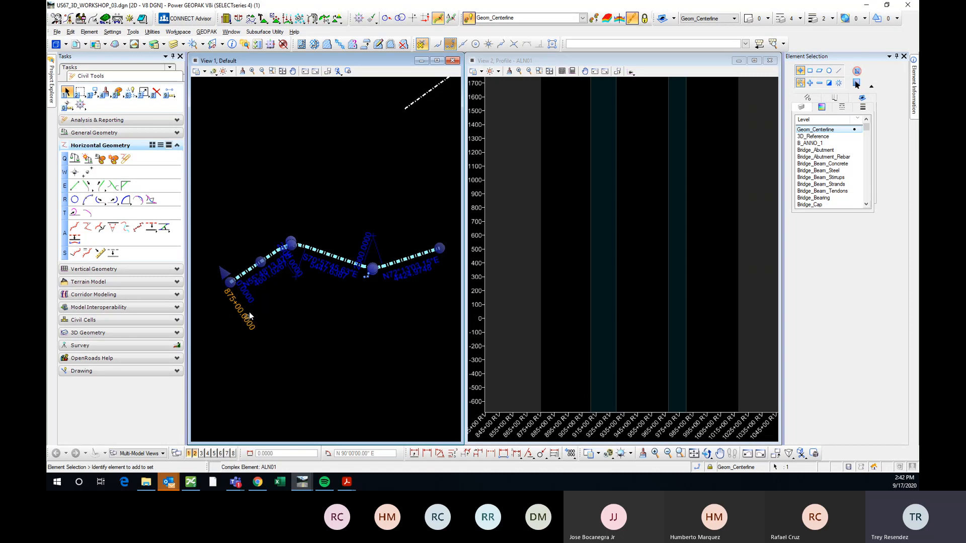
pyautogui.scroll(1, 256, 297)
pyautogui.scroll(-1, 244, 309)
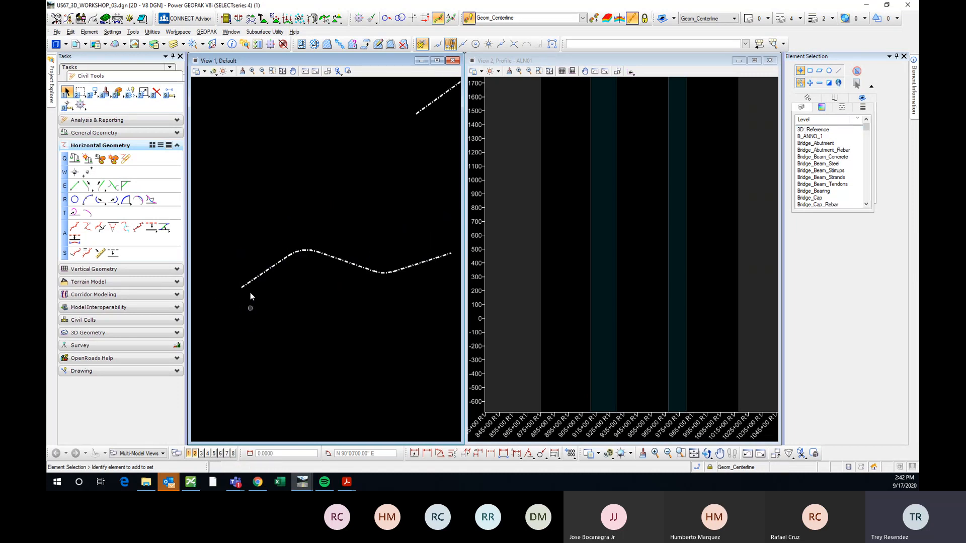
pyautogui.click(247, 310)
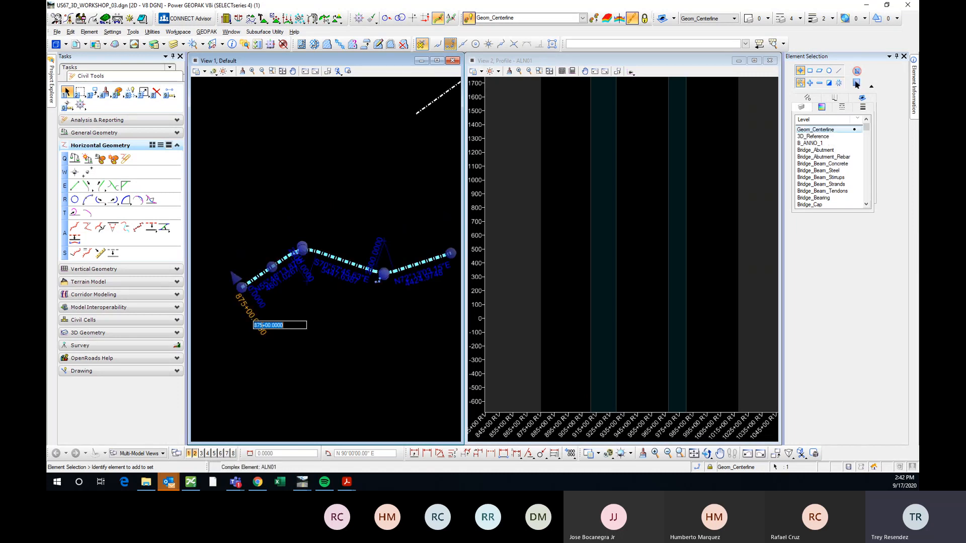
pyautogui.click(262, 327)
pyautogui.press('BackSpace')
pyautogui.press('BackSpace')
pyautogui.write('00')
pyautogui.press('Return')
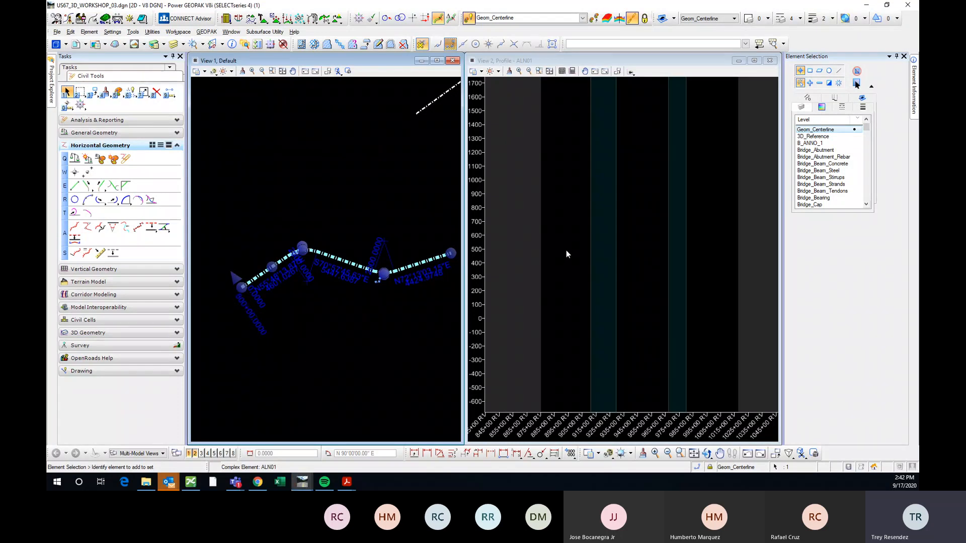
pyautogui.click(566, 251)
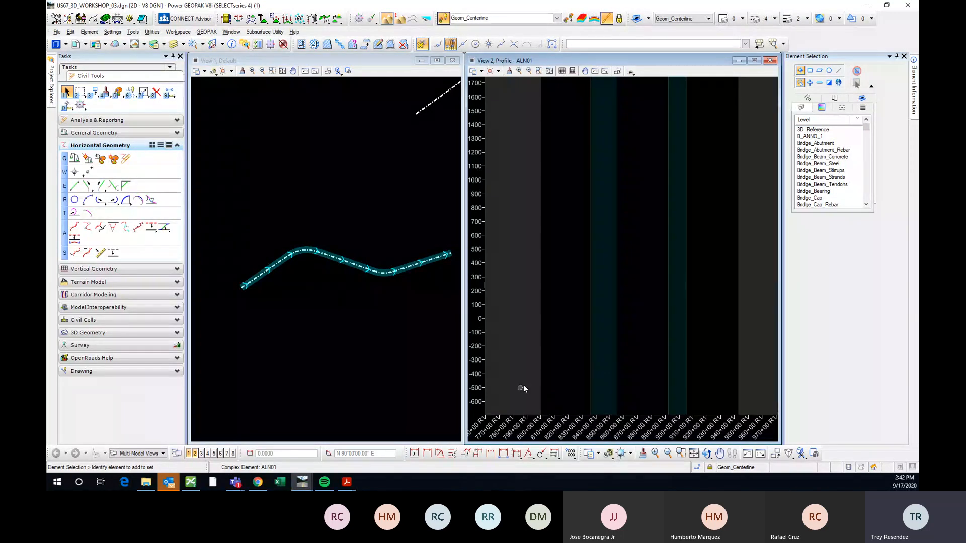
pyautogui.moveTo(685, 242); pyautogui.dragTo(669, 338, button='middle')
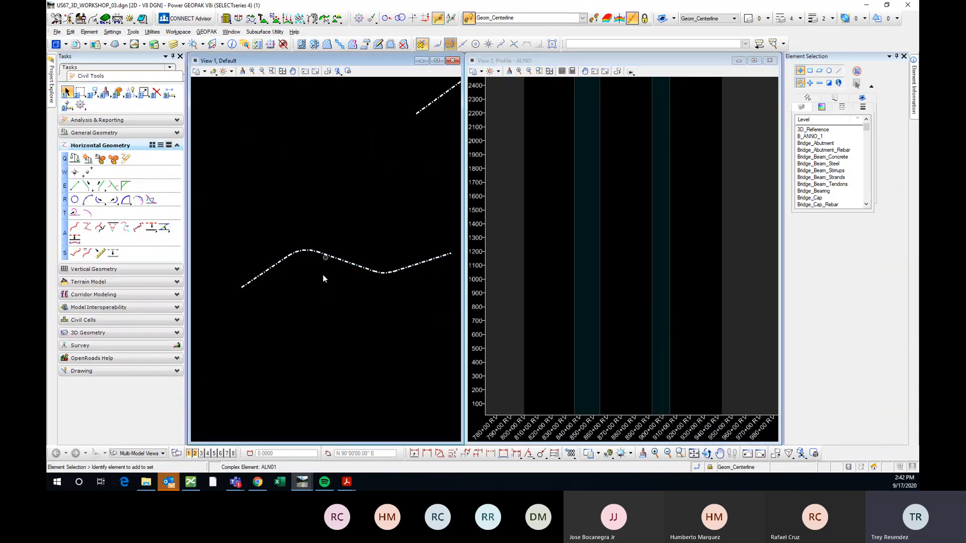
pyautogui.moveTo(346, 314); pyautogui.dragTo(339, 314, button='middle')
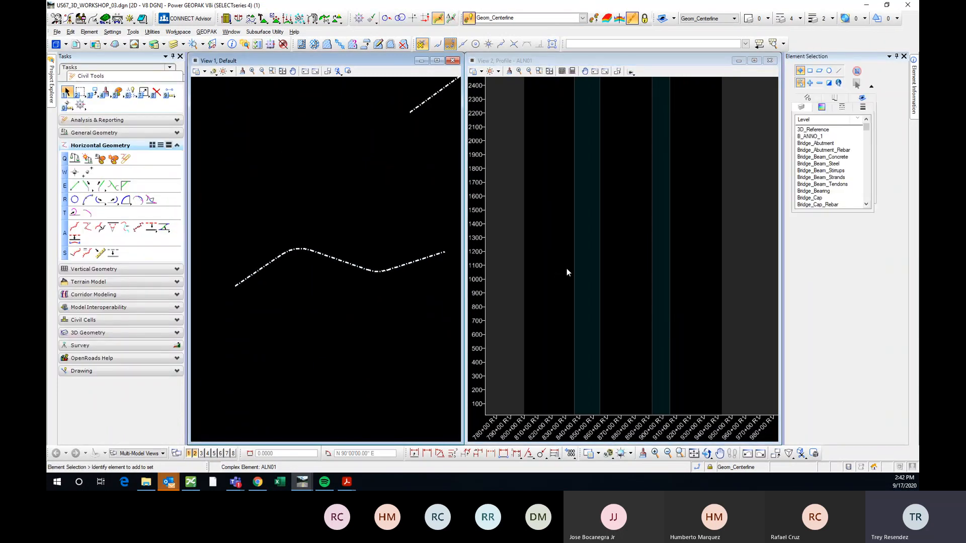
pyautogui.click(617, 311)
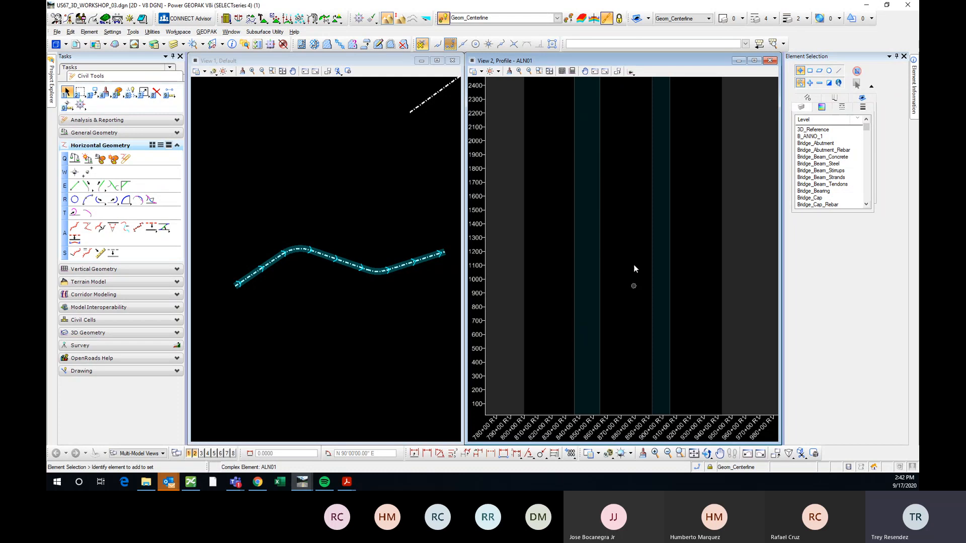
pyautogui.scroll(2, 631, 279)
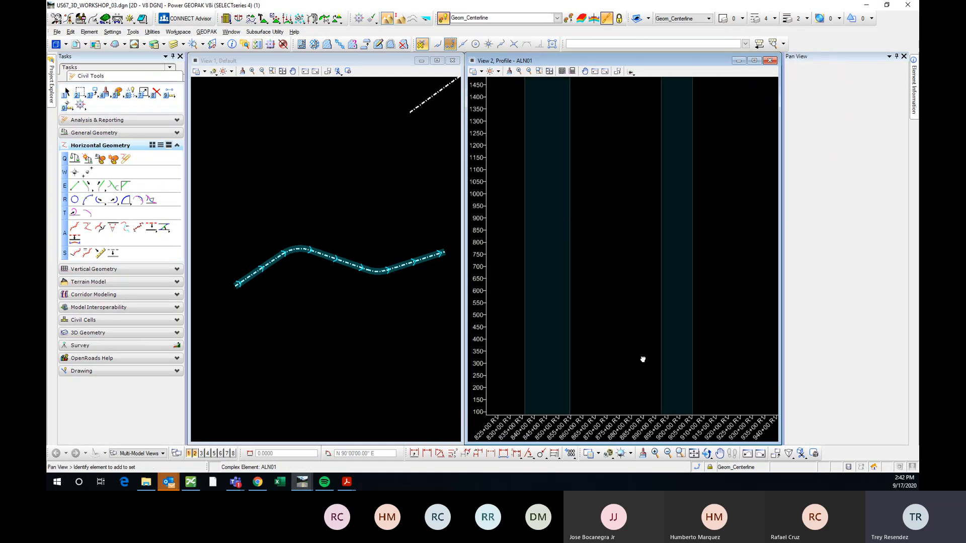
pyautogui.moveTo(641, 360); pyautogui.dragTo(661, 305, button='middle')
pyautogui.scroll(-2, 647, 317)
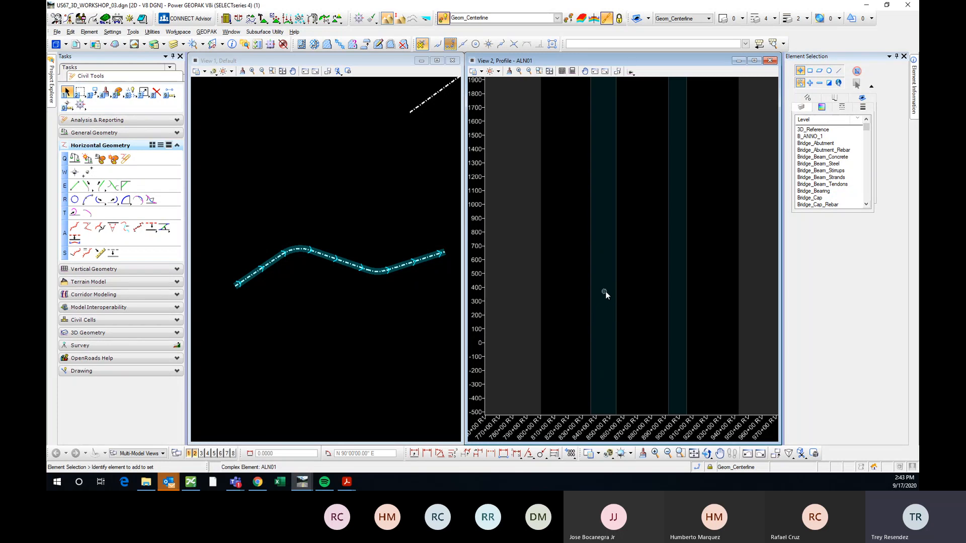
# - Set the radius of the first curve on the ALN01 alignment to 3000
pyautogui.click(389, 243)
pyautogui.scroll(2, 384, 254)
pyautogui.scroll(-2, 383, 259)
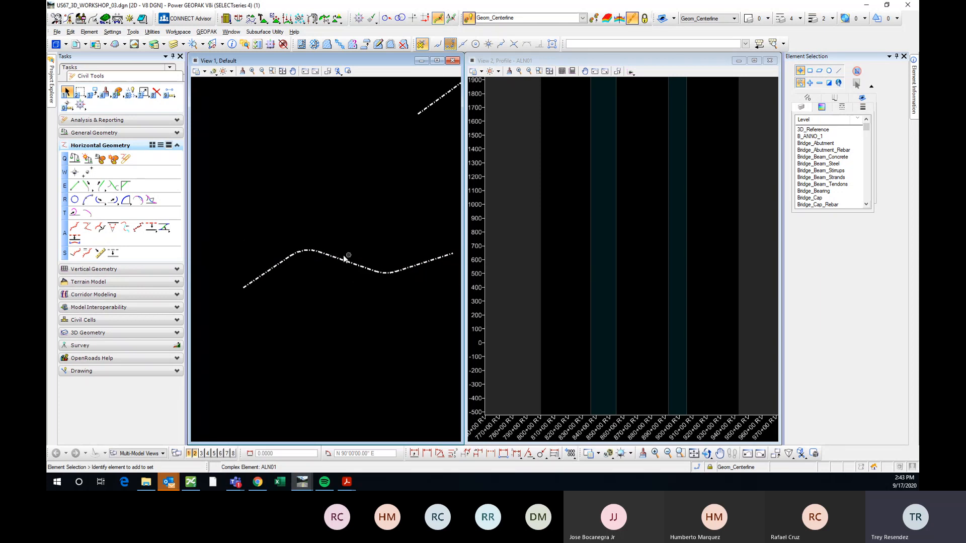
pyautogui.click(325, 254)
pyautogui.scroll(2, 303, 266)
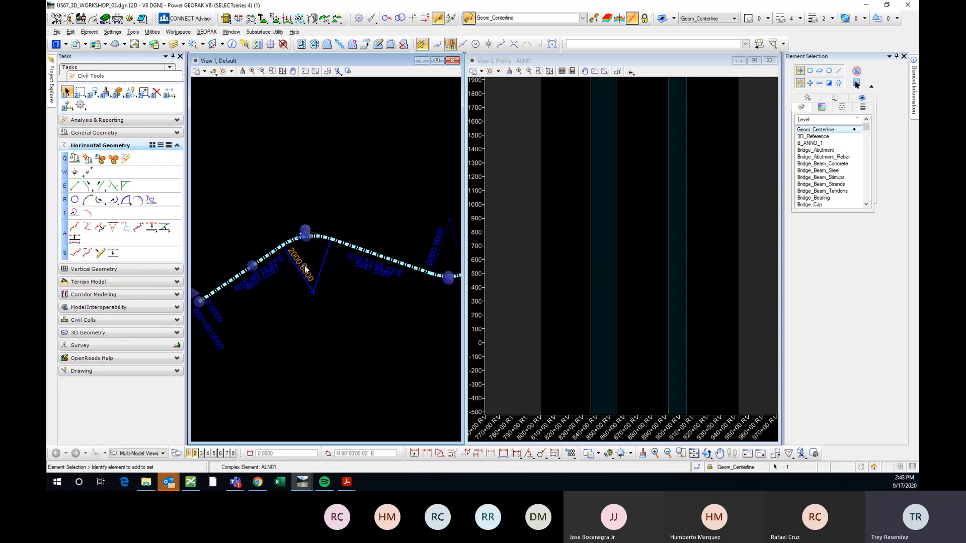
pyautogui.click(301, 271)
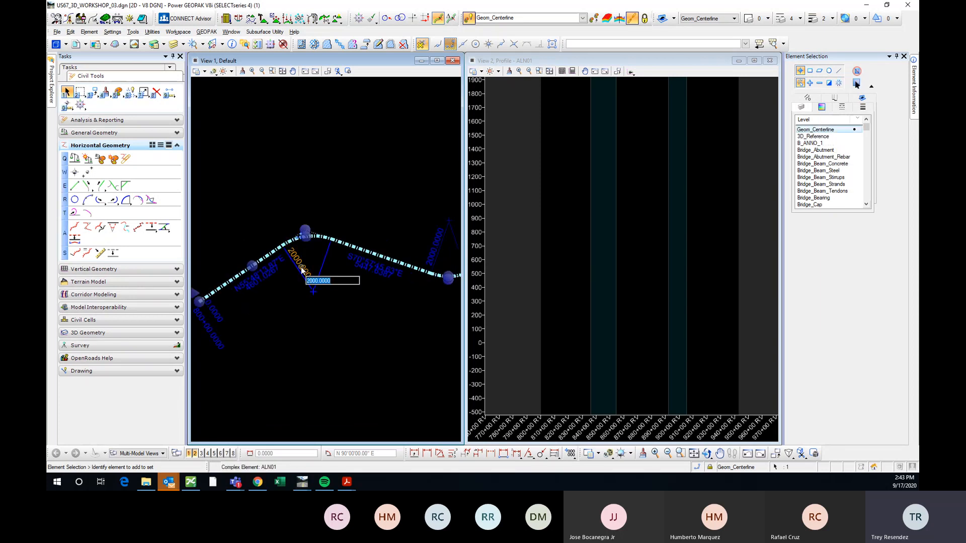
pyautogui.write('3000')
pyautogui.press('Return')
pyautogui.click(645, 257)
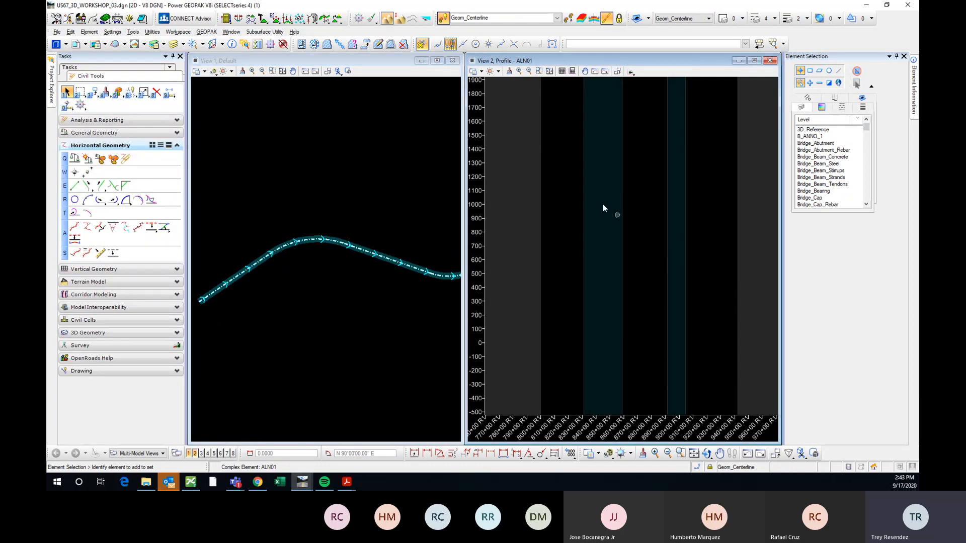
pyautogui.scroll(-2, 288, 261)
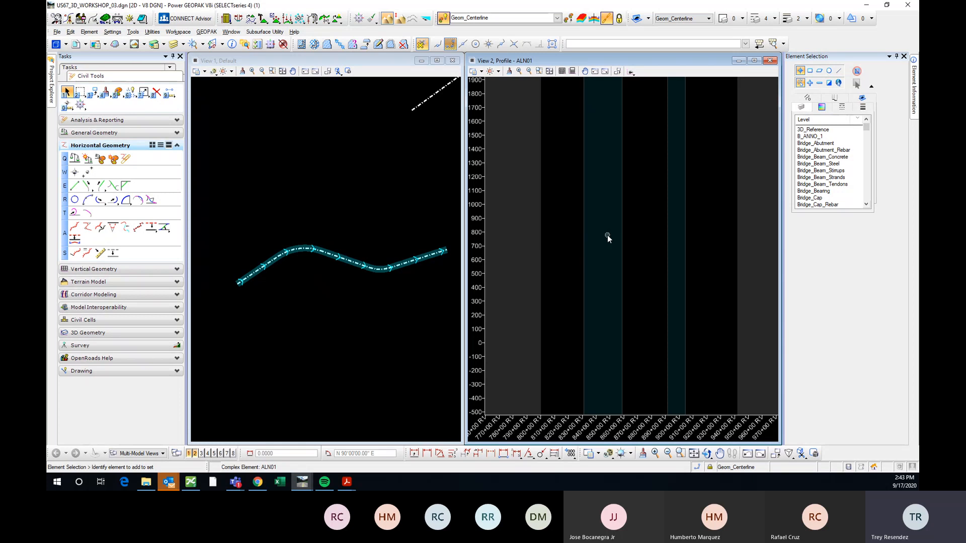
pyautogui.scroll(-2, 607, 252)
pyautogui.scroll(2, 599, 257)
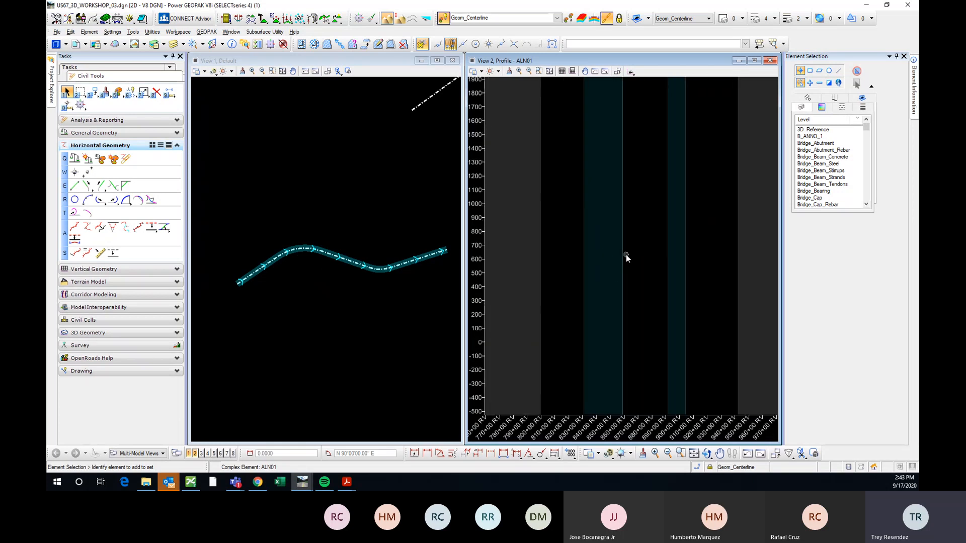
# - Set the radius of the first curve on the ALN01 alignment to 2000 through its radius label in the plan view
pyautogui.click(334, 194)
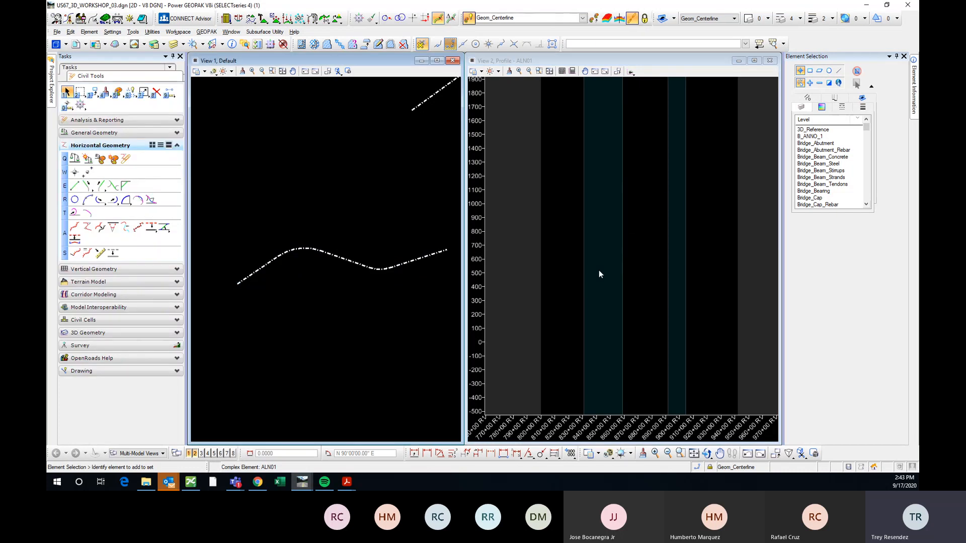
pyautogui.click(335, 255)
pyautogui.click(300, 280)
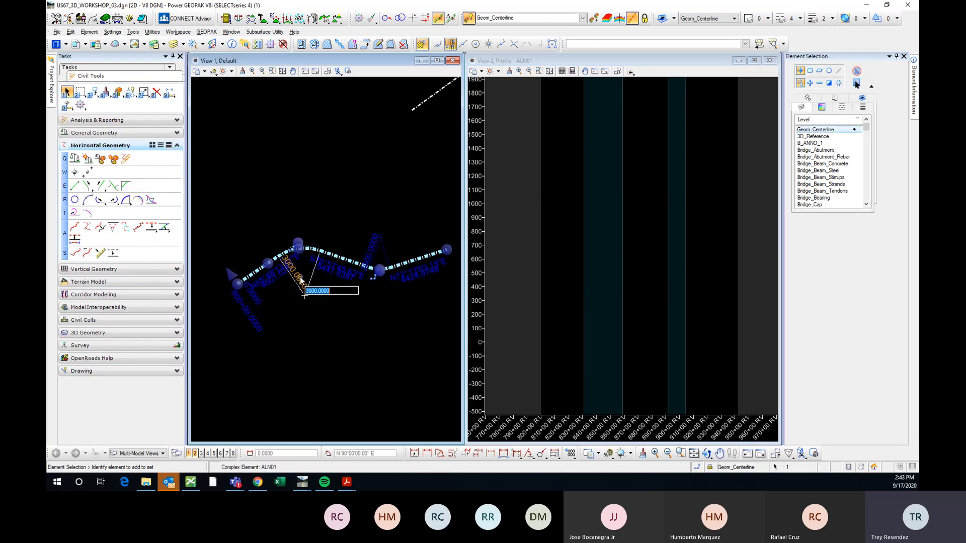
pyautogui.write('2000')
pyautogui.press('Return')
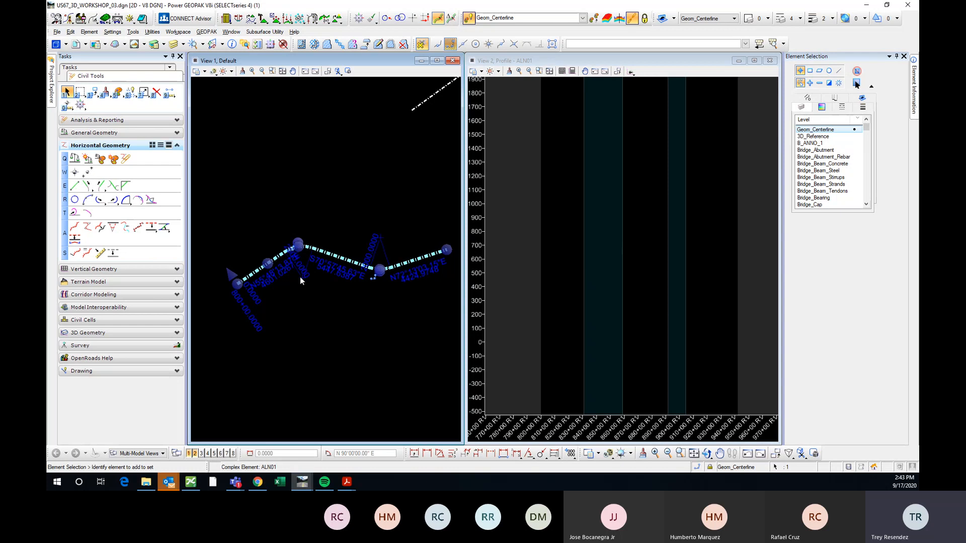
pyautogui.click(331, 220)
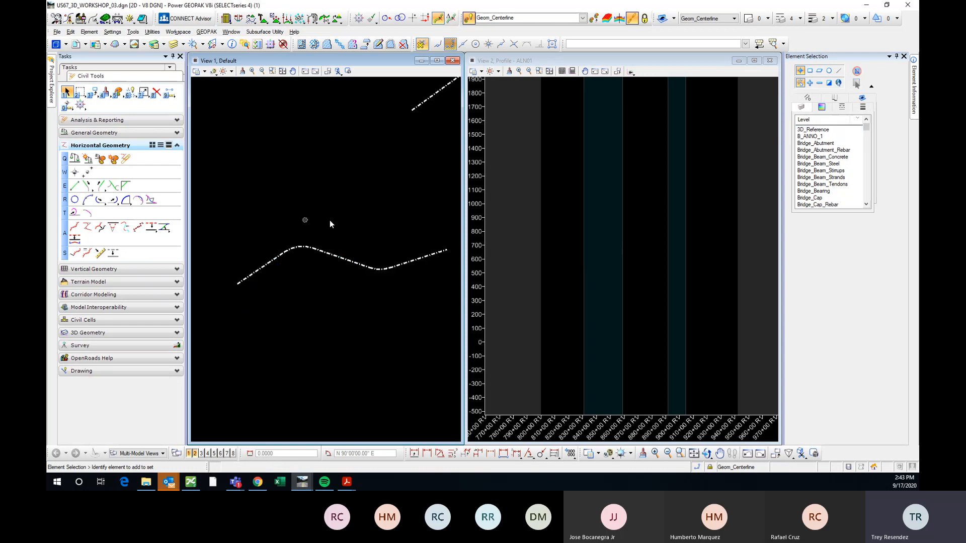
# - Check the edited curve of ALN01 in the plan view against its curve range in the profile view
pyautogui.click(351, 259)
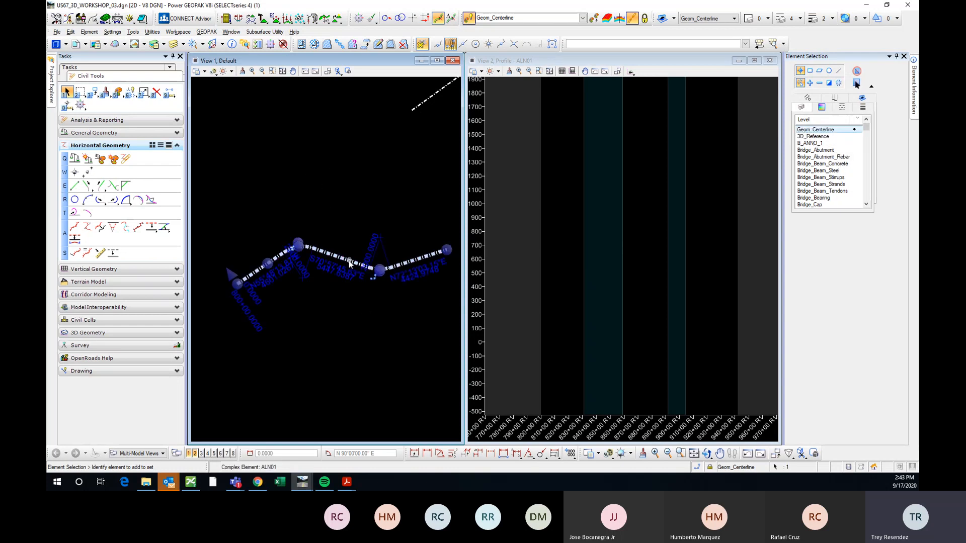
pyautogui.moveTo(355, 342); pyautogui.dragTo(349, 279, button='middle')
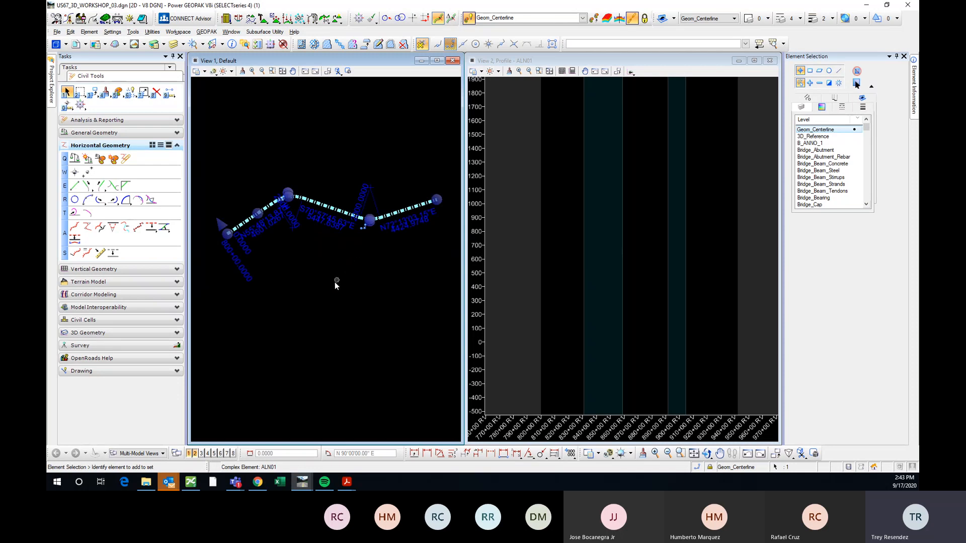
pyautogui.click(336, 282)
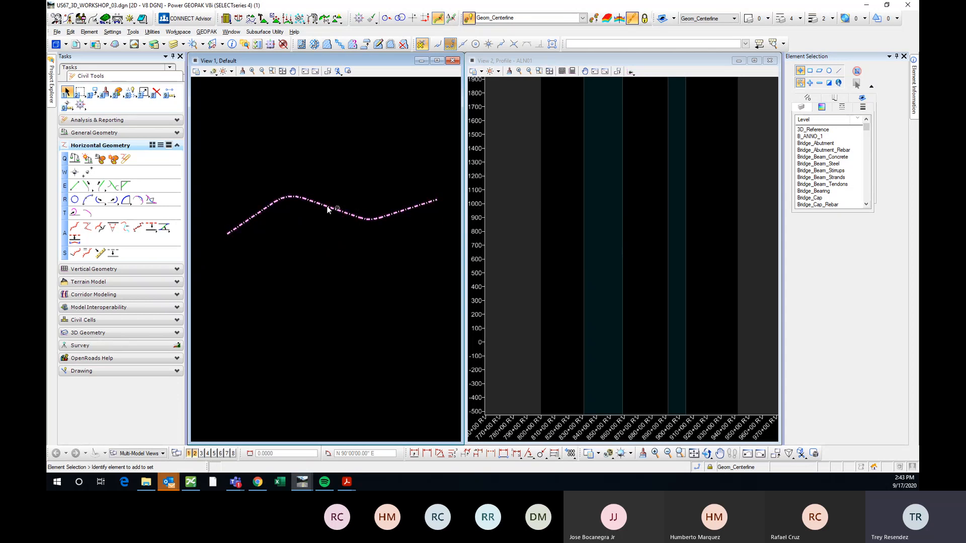
pyautogui.click(537, 261)
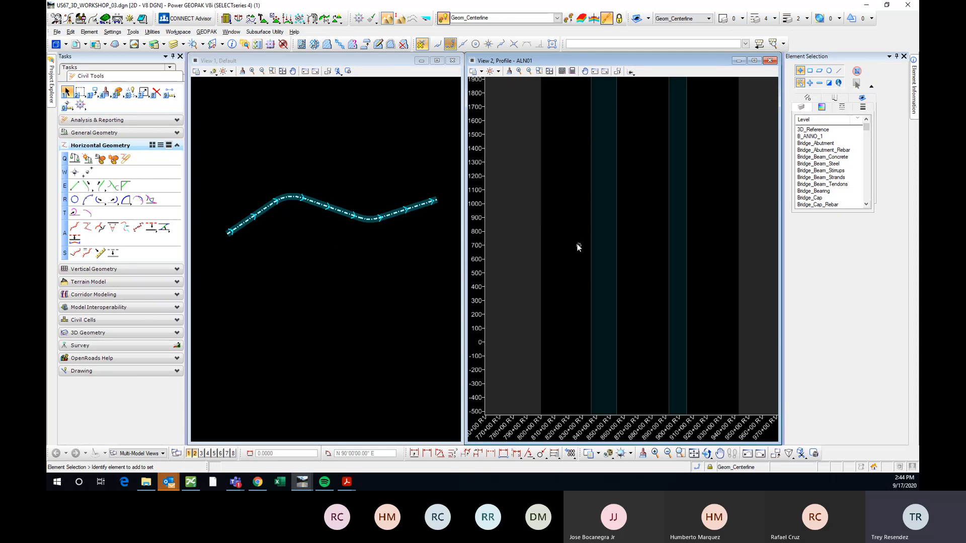
pyautogui.click(336, 268)
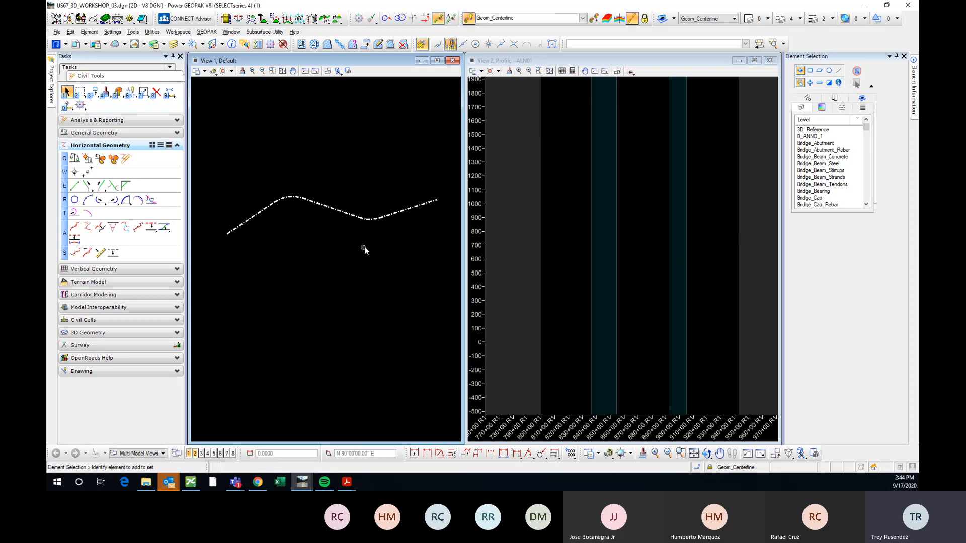
pyautogui.click(599, 191)
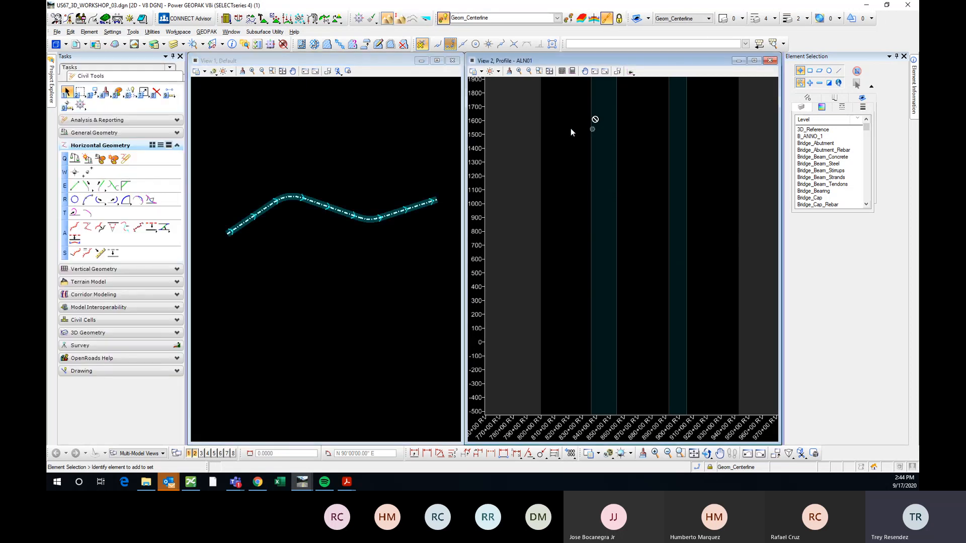
# - Close the ALN01 profile view and maximize View 1 with all the centerline alignments in sight
pyautogui.click(768, 61)
pyautogui.click(436, 60)
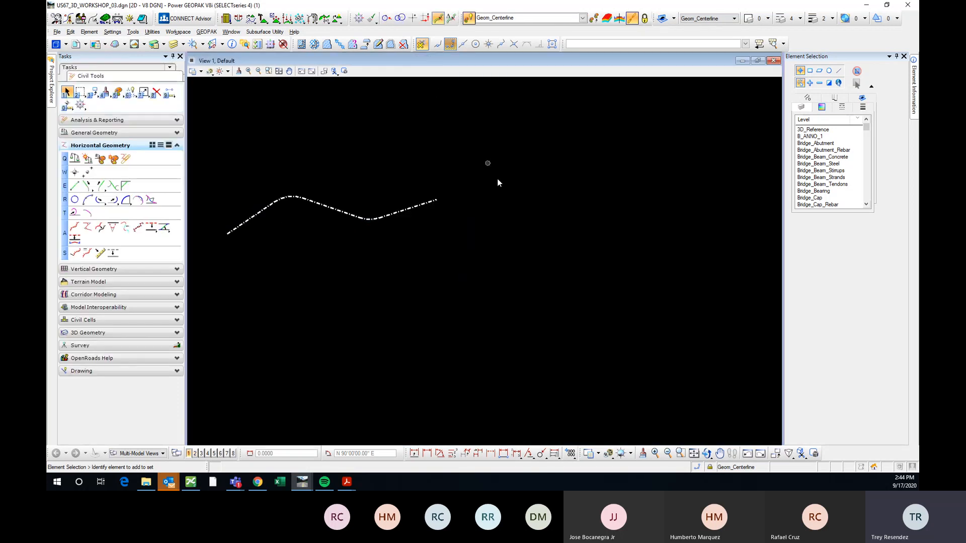
pyautogui.scroll(-5, 505, 221)
pyautogui.scroll(3, 508, 238)
pyautogui.moveTo(509, 237); pyautogui.dragTo(482, 246, button='middle')
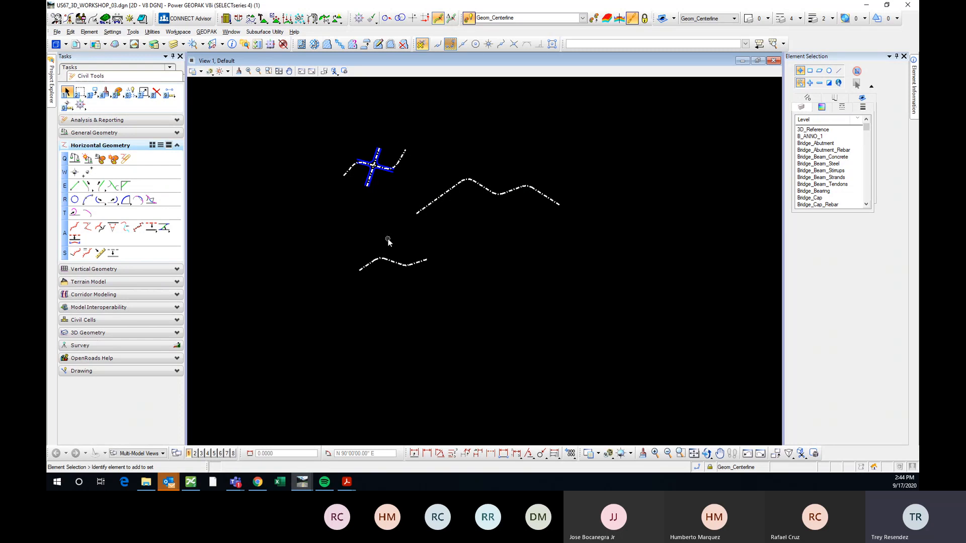
pyautogui.moveTo(377, 208); pyautogui.dragTo(375, 237, button='middle')
# - Start the General Geometry Import Geometry tool and open the file job025.gpk from the GPK folder
pyautogui.click(116, 133)
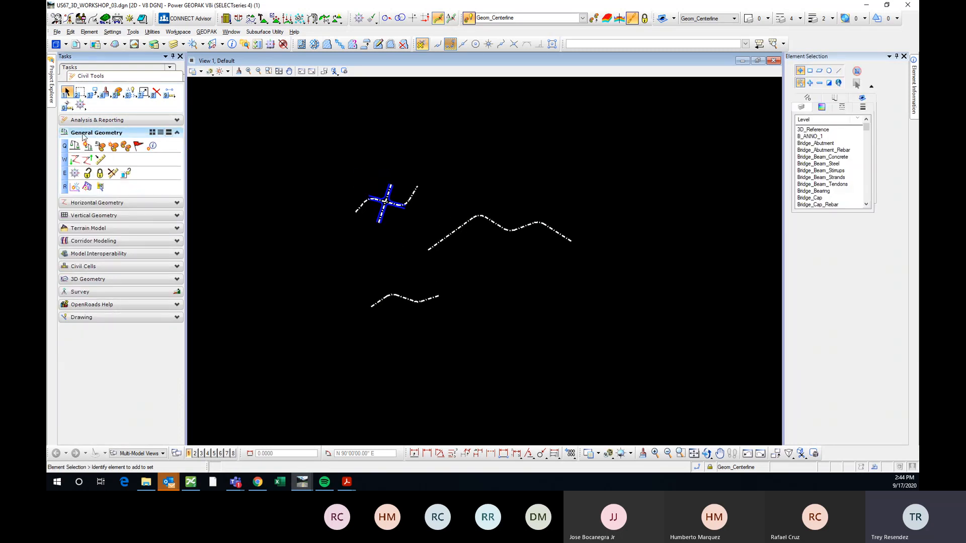
pyautogui.click(76, 160)
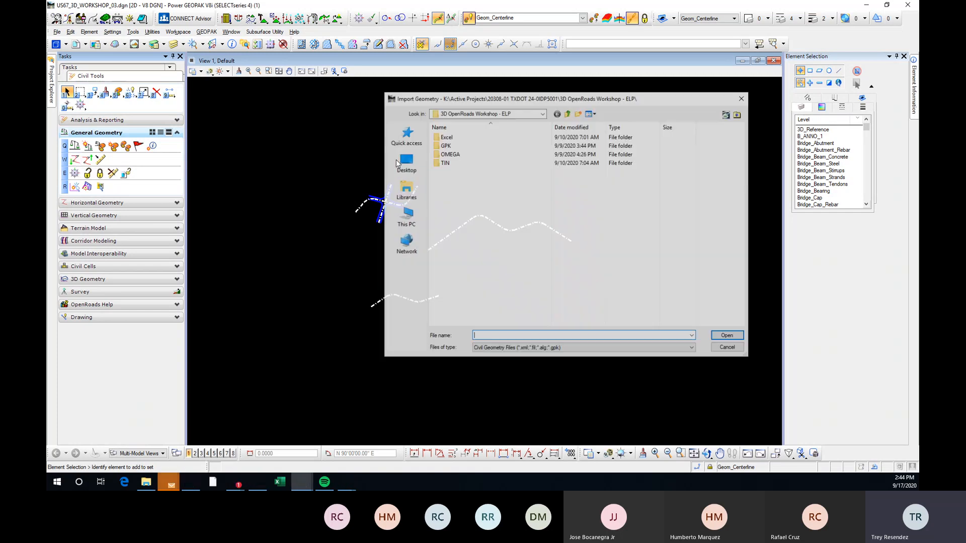
pyautogui.moveTo(585, 104); pyautogui.dragTo(552, 108)
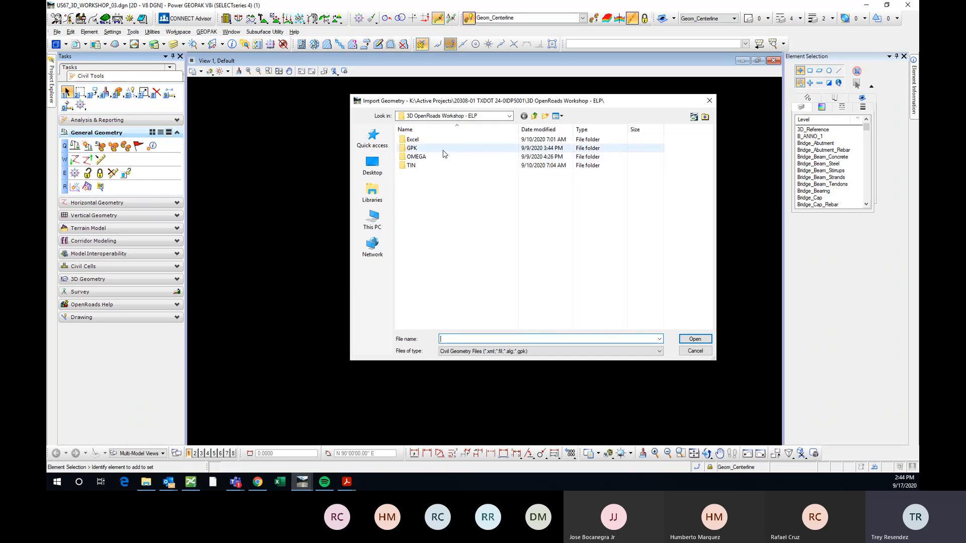
pyautogui.doubleClick(443, 149)
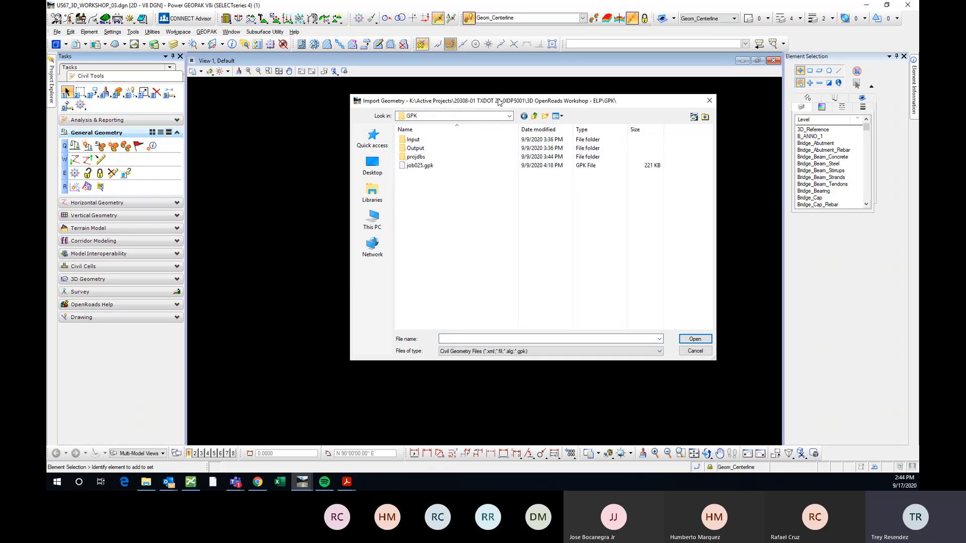
pyautogui.moveTo(500, 103); pyautogui.dragTo(509, 96)
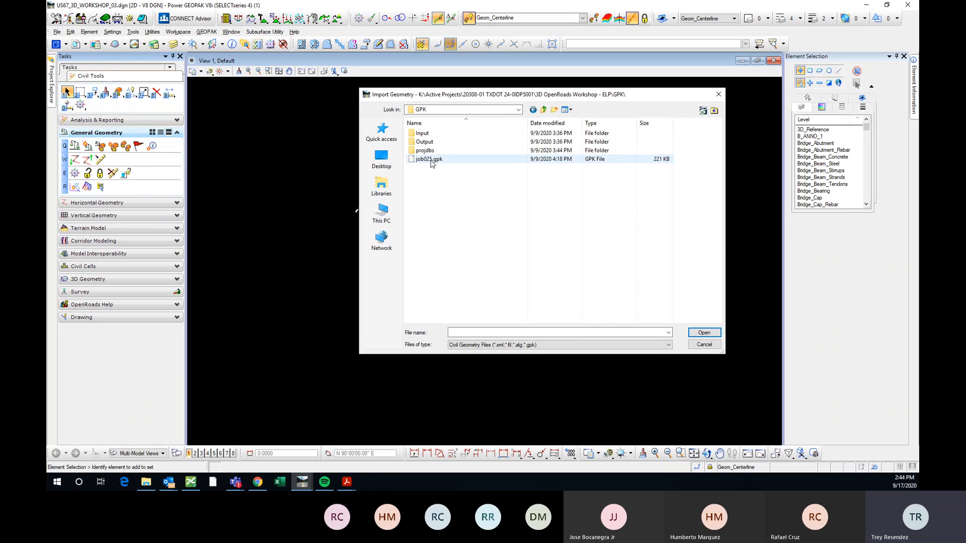
pyautogui.doubleClick(430, 160)
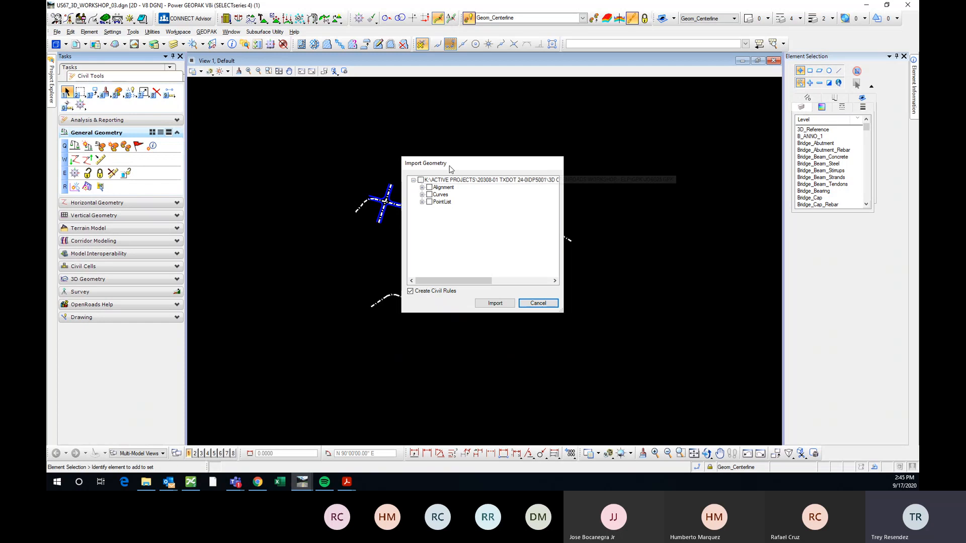
# - Widen the Import Geometry dialog and expand the Alignment group and its NoFeature branch
pyautogui.moveTo(456, 163); pyautogui.dragTo(431, 136)
pyautogui.moveTo(538, 285); pyautogui.dragTo(687, 276)
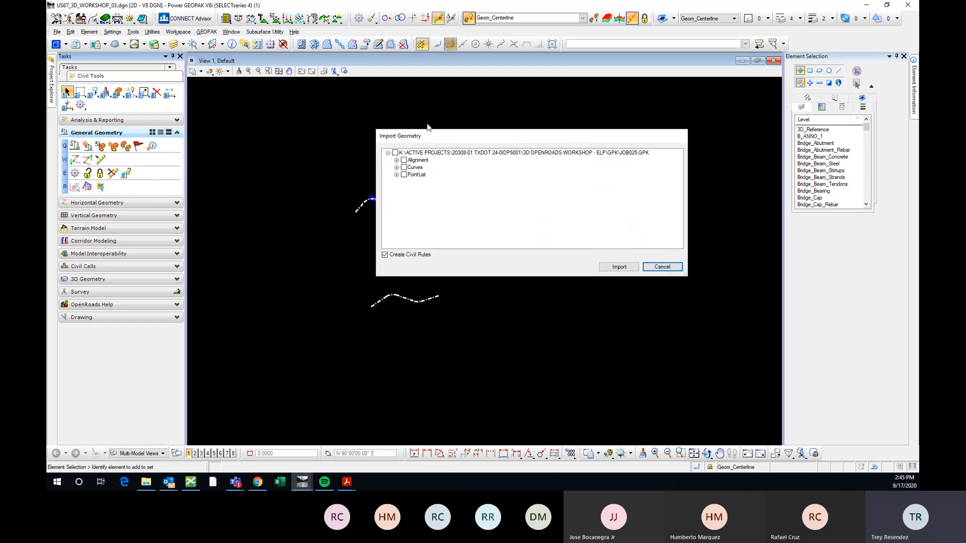
pyautogui.click(397, 160)
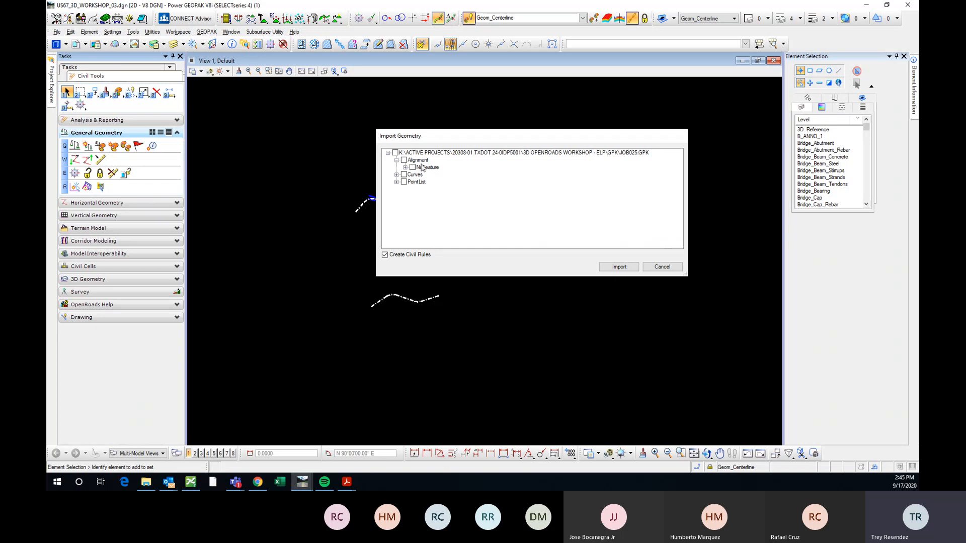
pyautogui.click(405, 167)
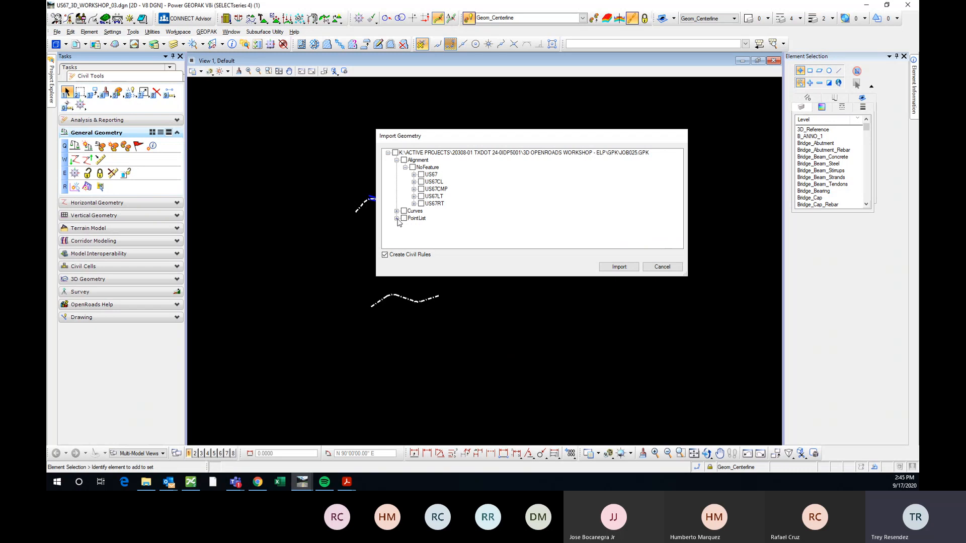
# - Examine which profiles are stored under the US67 and US67CL alignments
pyautogui.moveTo(486, 136); pyautogui.dragTo(512, 130)
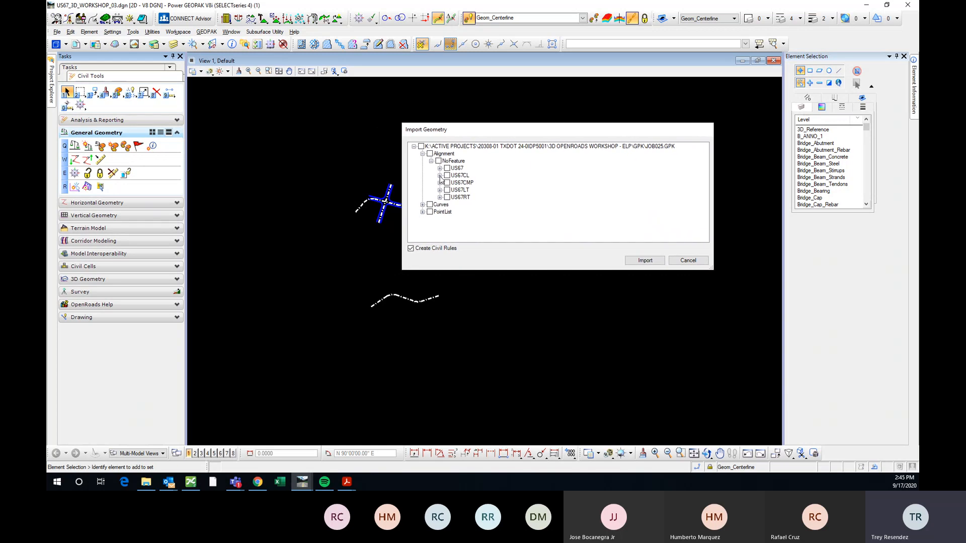
pyautogui.click(440, 168)
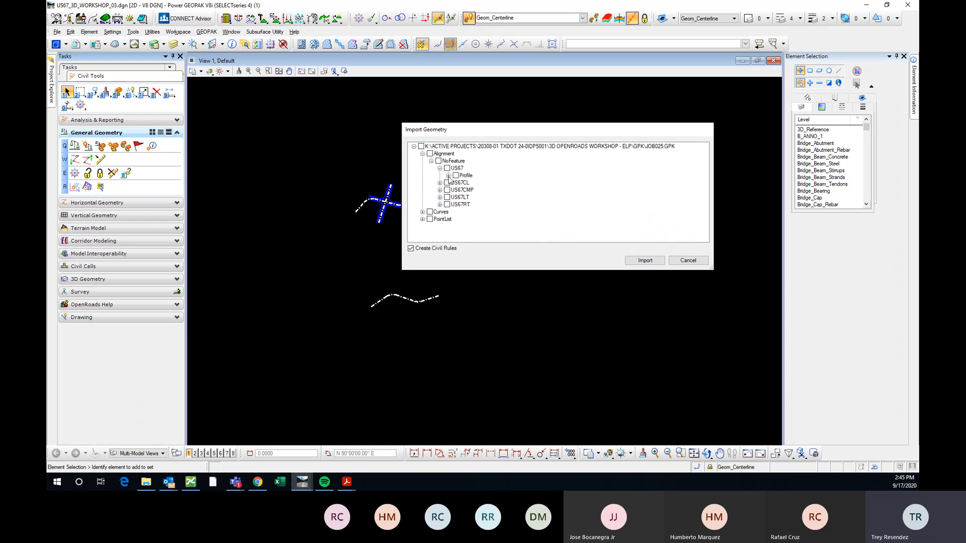
pyautogui.click(448, 175)
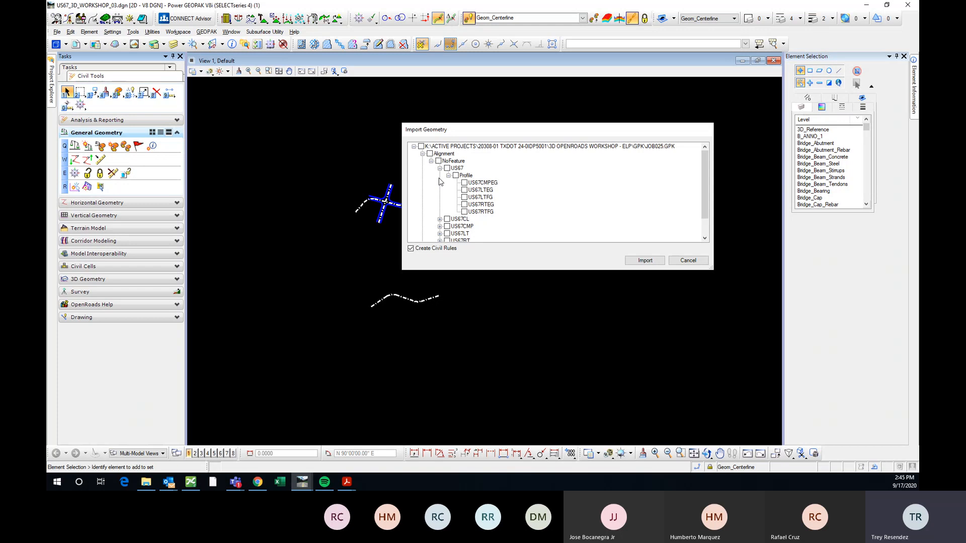
pyautogui.click(449, 176)
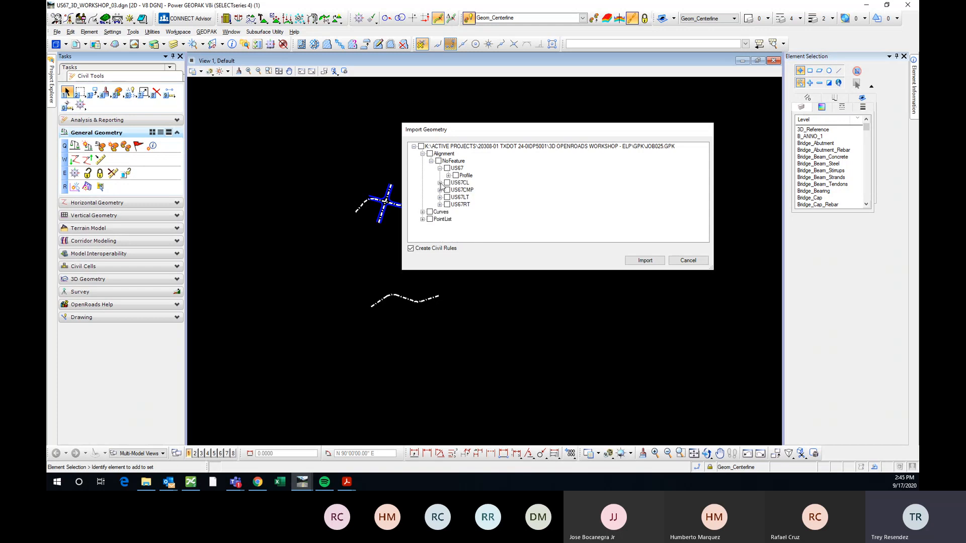
pyautogui.click(440, 183)
pyautogui.click(448, 190)
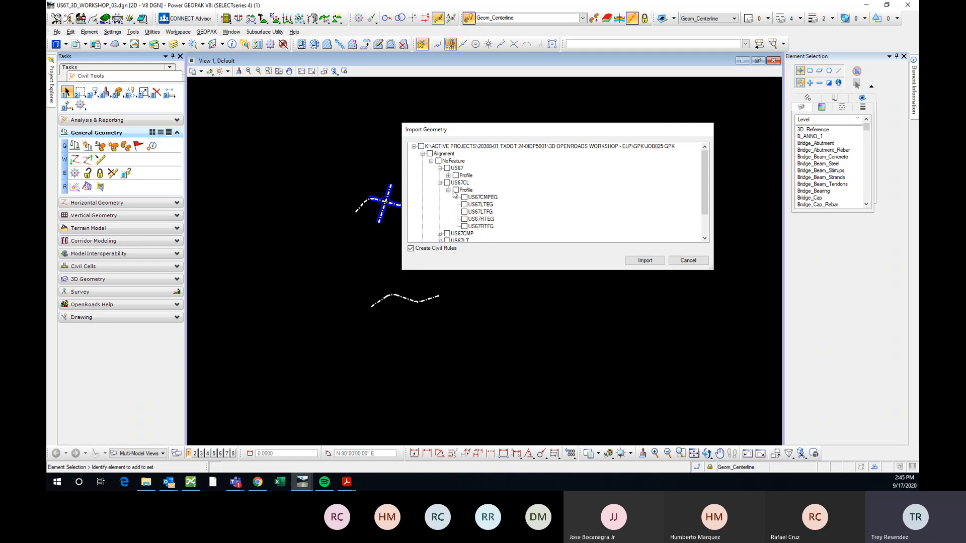
pyautogui.click(448, 190)
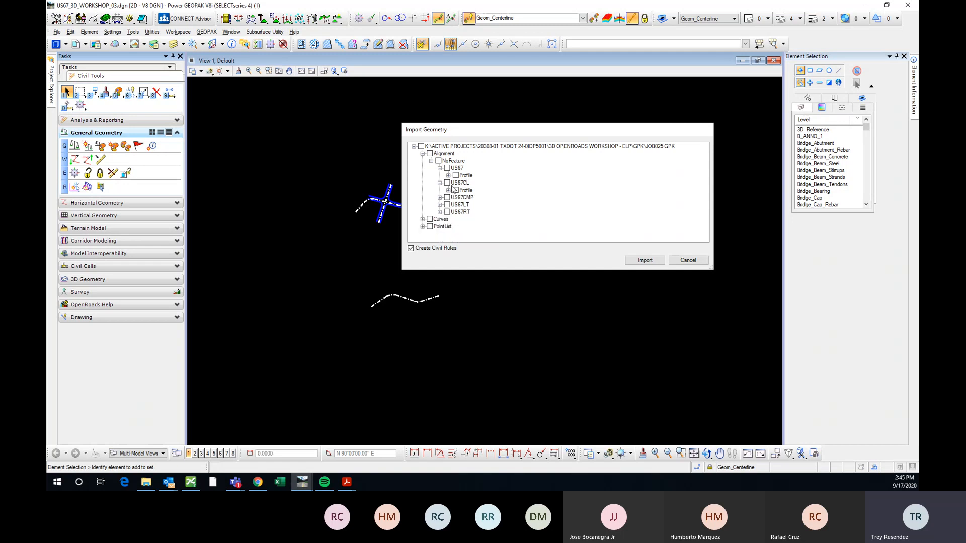
# - Mark the US67CL alignment for import without its profiles and enlarge the dialog to show the whole tree
pyautogui.click(447, 183)
pyautogui.click(456, 190)
pyautogui.click(448, 190)
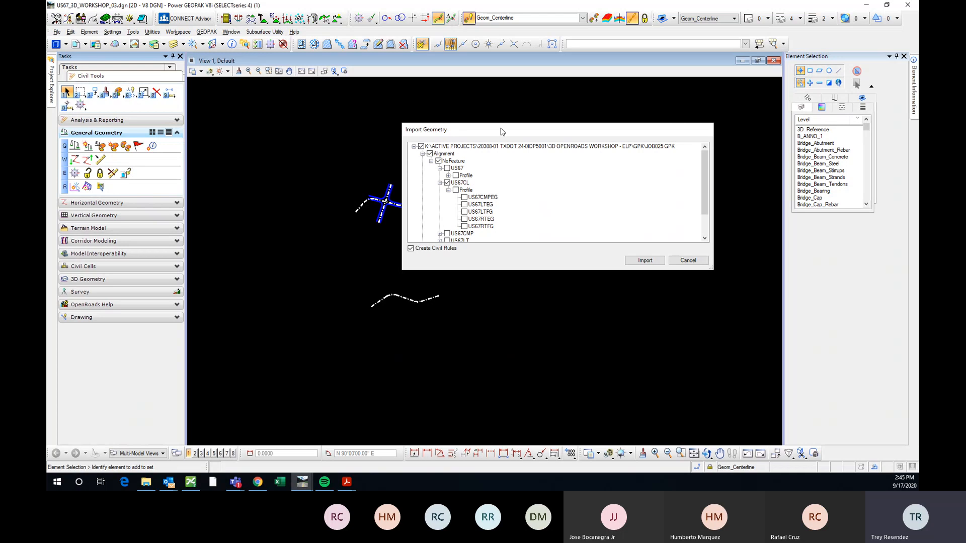
pyautogui.moveTo(503, 129); pyautogui.dragTo(491, 109)
pyautogui.moveTo(700, 251); pyautogui.dragTo(681, 297)
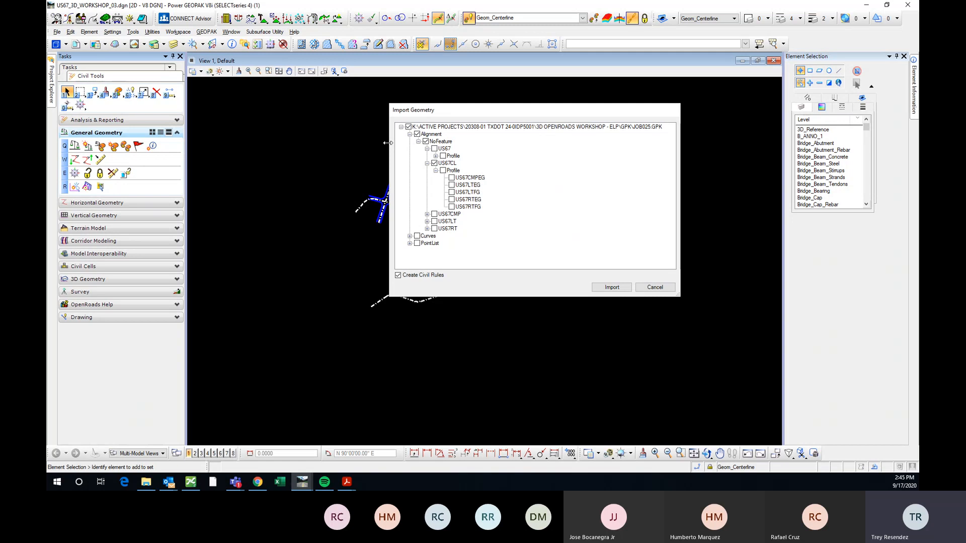
# - Mark the US67 alignment with all its profiles for import in place of US67CL, and review its profile list
pyautogui.click(427, 164)
pyautogui.click(427, 149)
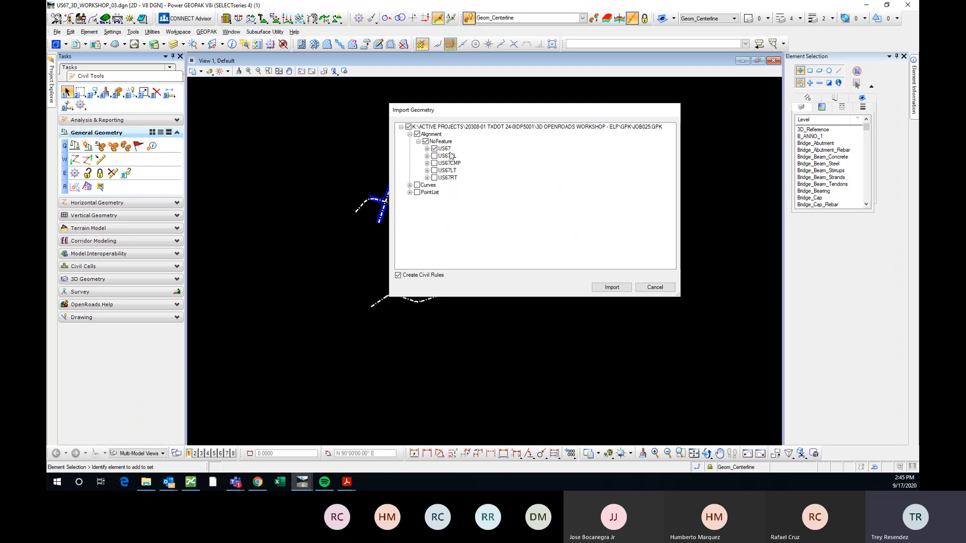
pyautogui.click(428, 149)
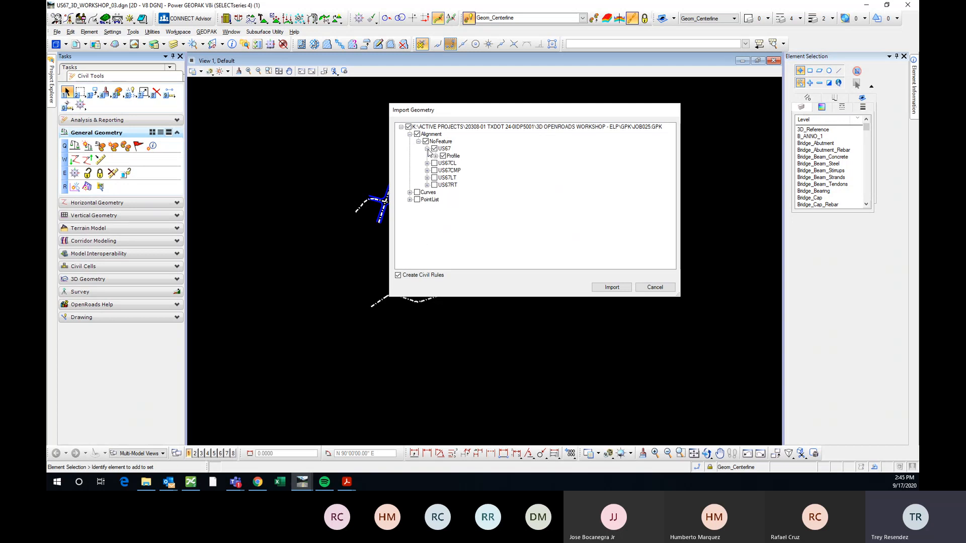
pyautogui.click(436, 156)
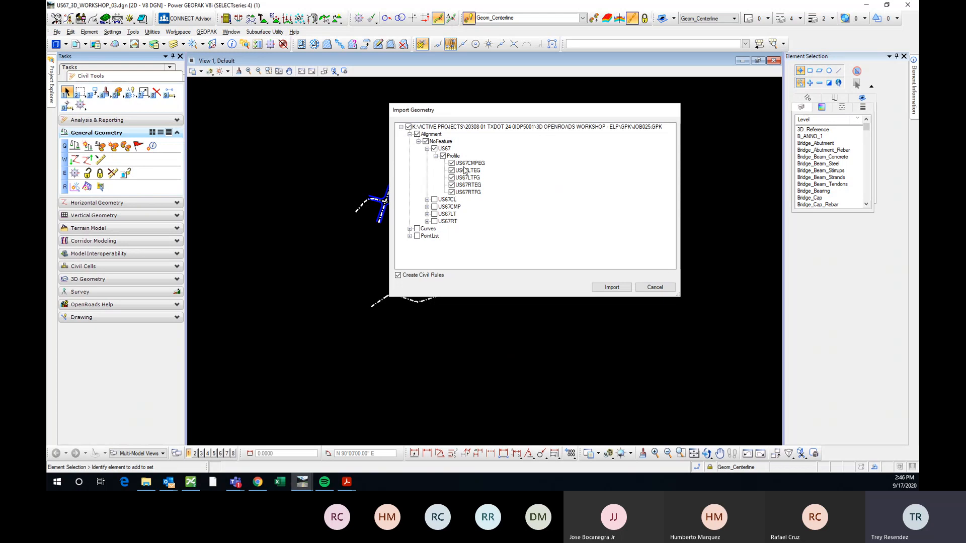
pyautogui.click(436, 156)
pyautogui.click(427, 149)
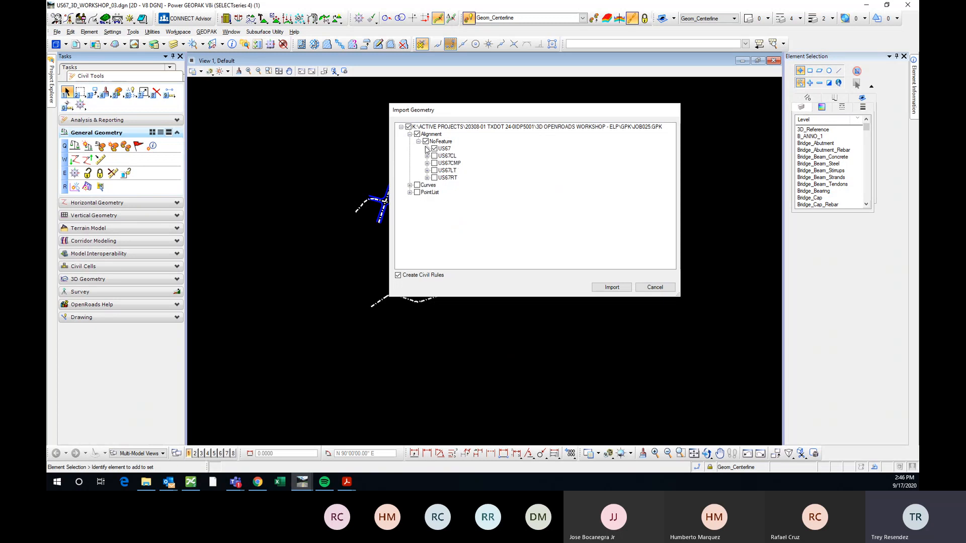
# - Mark the US67LT alignment with all its profiles for import and list those profiles
pyautogui.click(435, 171)
pyautogui.click(427, 171)
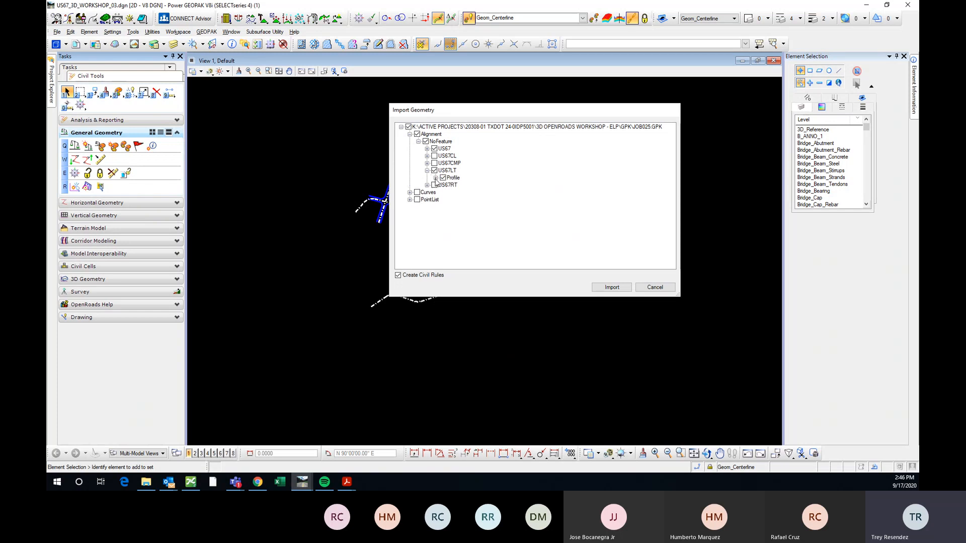
pyautogui.click(435, 178)
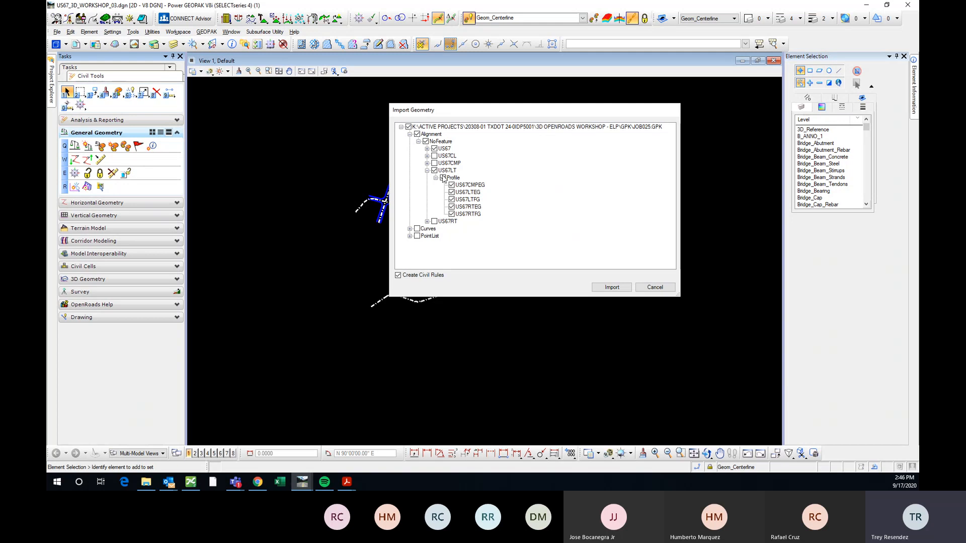
# - Add the US67CL and US67CMP alignments to the import selection, review the US67CL profiles, and collapse the expanded branches
pyautogui.click(434, 156)
pyautogui.click(435, 163)
pyautogui.click(428, 156)
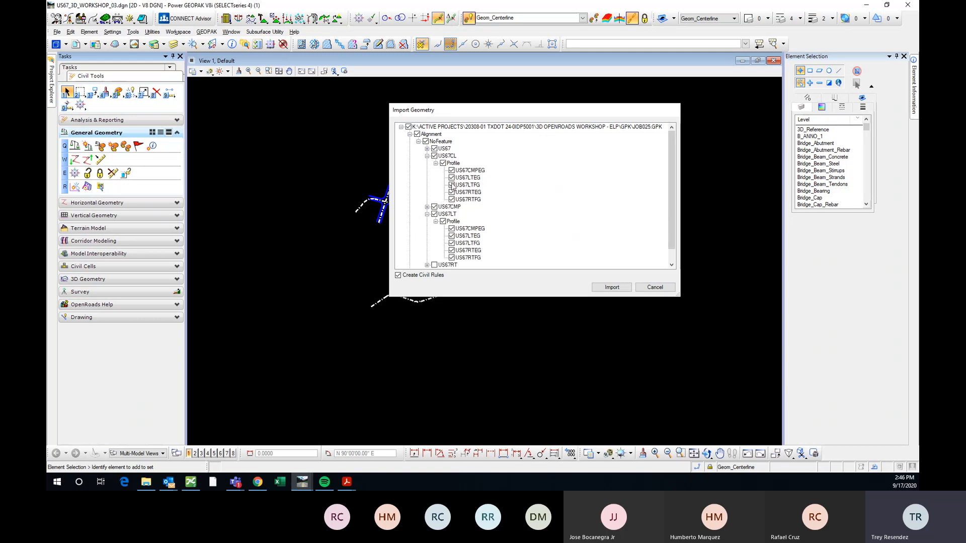
pyautogui.click(436, 164)
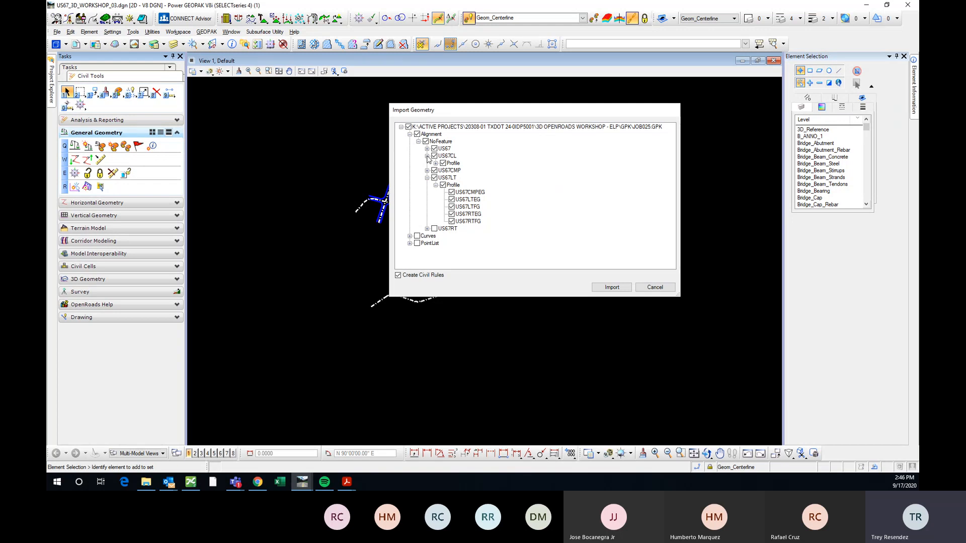
pyautogui.click(427, 156)
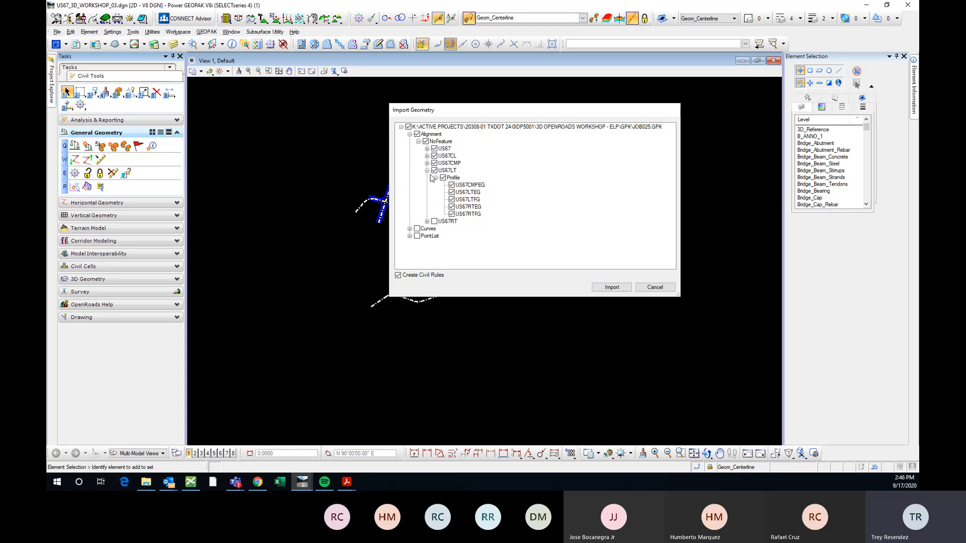
pyautogui.click(436, 178)
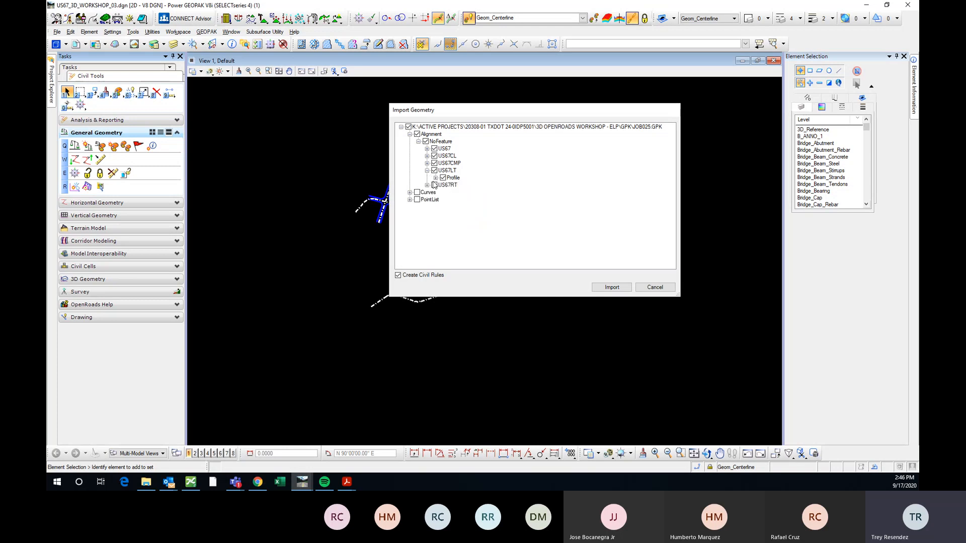
pyautogui.click(427, 171)
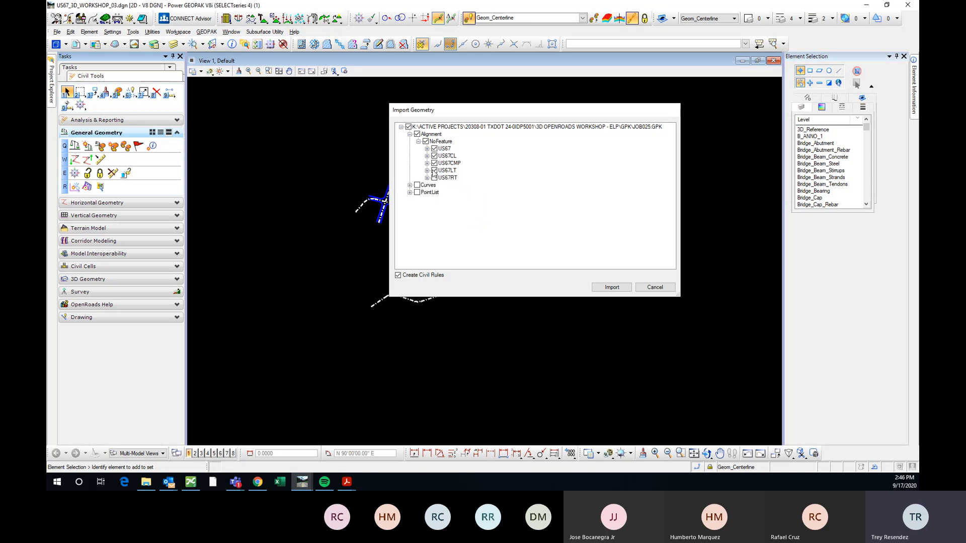
# - Limit the import selection to the US67CL alignment with all its profiles and import it
pyautogui.click(434, 148)
pyautogui.click(427, 156)
pyautogui.click(436, 163)
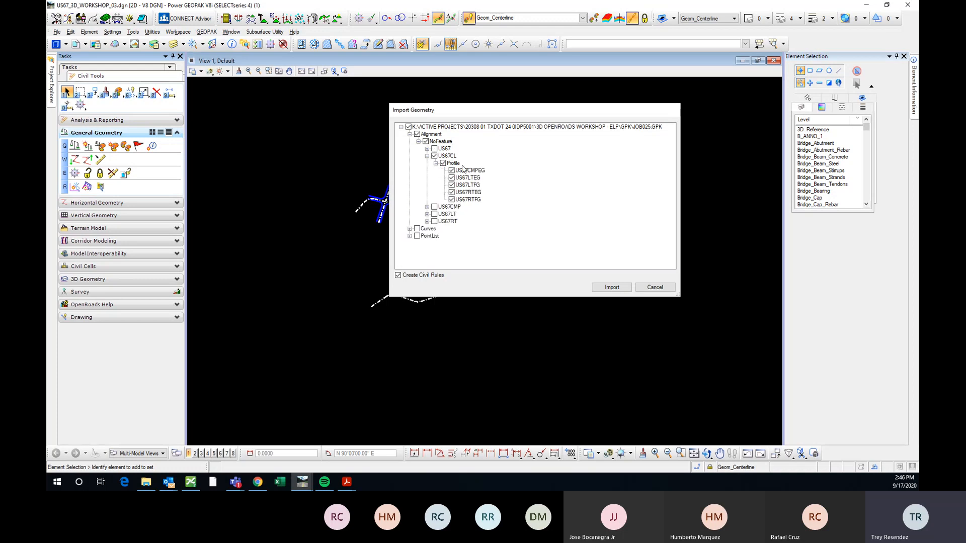
pyautogui.click(434, 156)
pyautogui.click(613, 288)
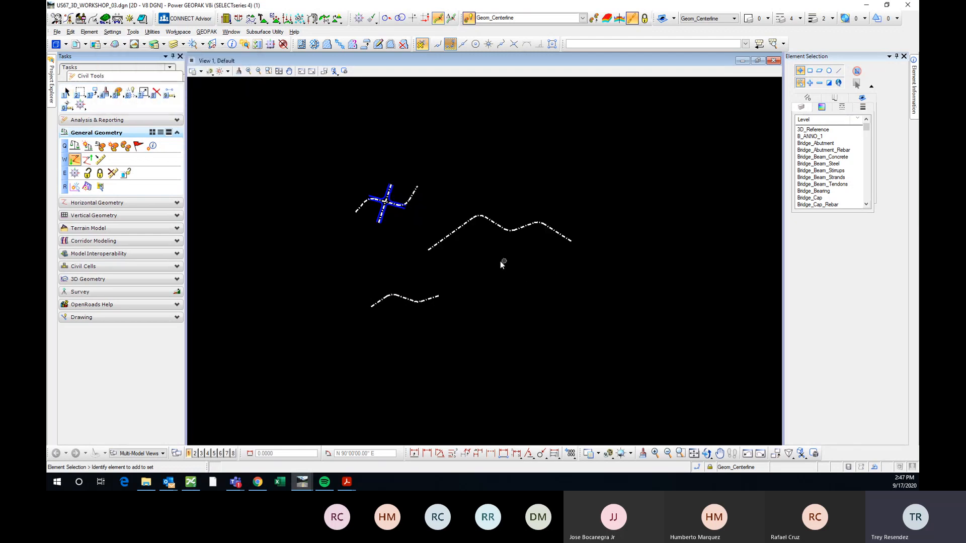
# - Fit the view to all geometry and examine the full length of the newly imported alignment
pyautogui.click(279, 71)
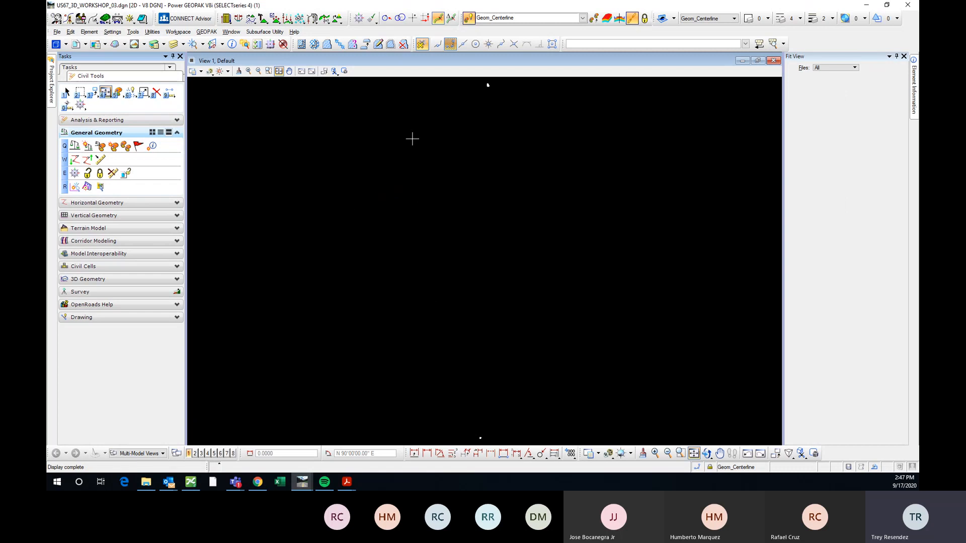
pyautogui.scroll(3, 491, 91)
pyautogui.moveTo(493, 92); pyautogui.dragTo(492, 214, button='middle')
pyautogui.scroll(6, 479, 223)
pyautogui.scroll(-1, 463, 235)
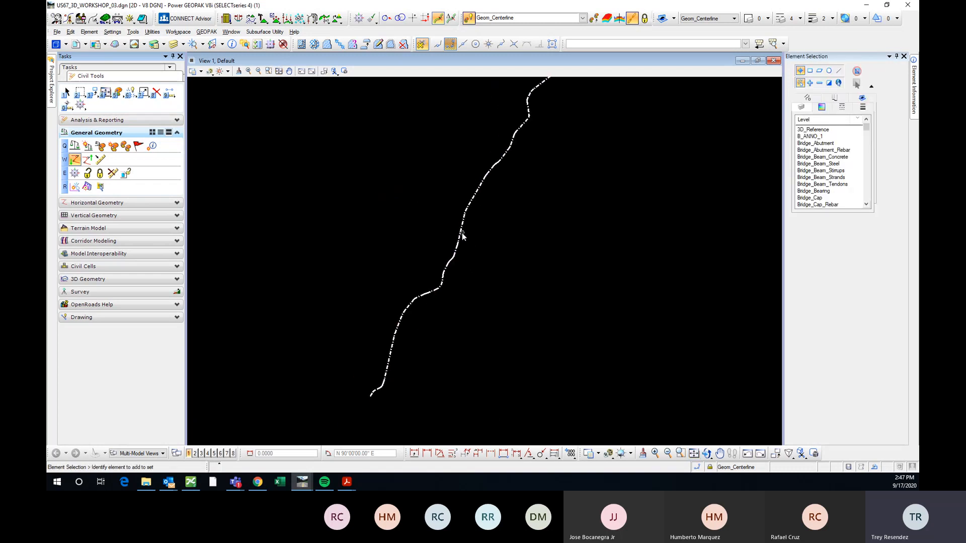
pyautogui.click(477, 199)
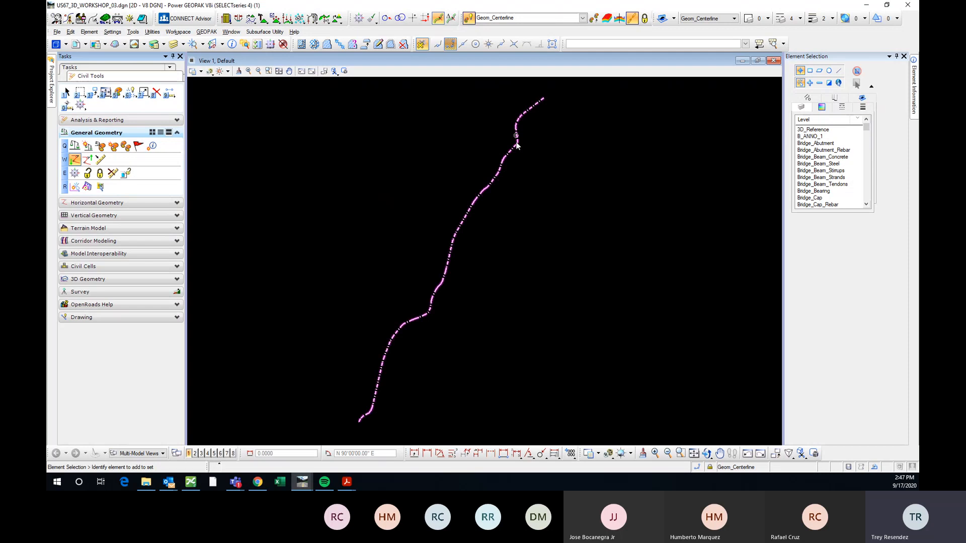
pyautogui.scroll(-2, 517, 146)
pyautogui.moveTo(544, 173); pyautogui.dragTo(571, 213, button='middle')
pyautogui.scroll(2, 542, 213)
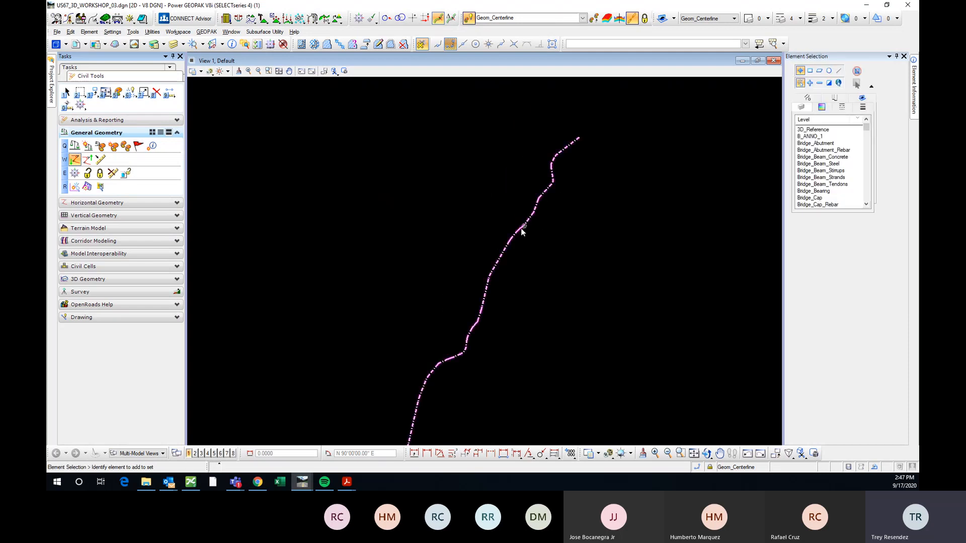
# - Select the US67CL alignment and examine its bearings, lengths and radii from the south end to the north end, leaving it deselected
pyautogui.click(521, 229)
pyautogui.scroll(-2, 548, 309)
pyautogui.moveTo(548, 309); pyautogui.dragTo(558, 174, button='middle')
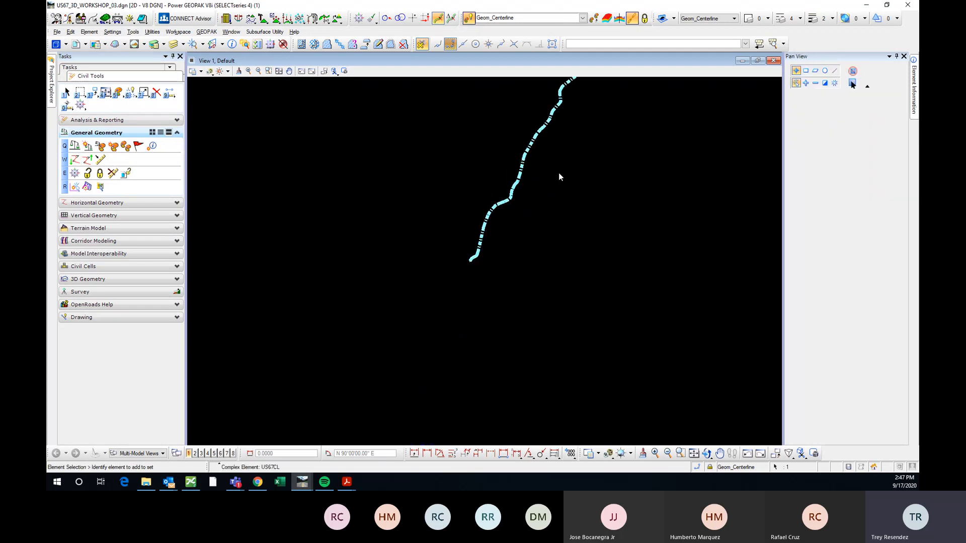
pyautogui.scroll(6, 482, 256)
pyautogui.scroll(5, 410, 285)
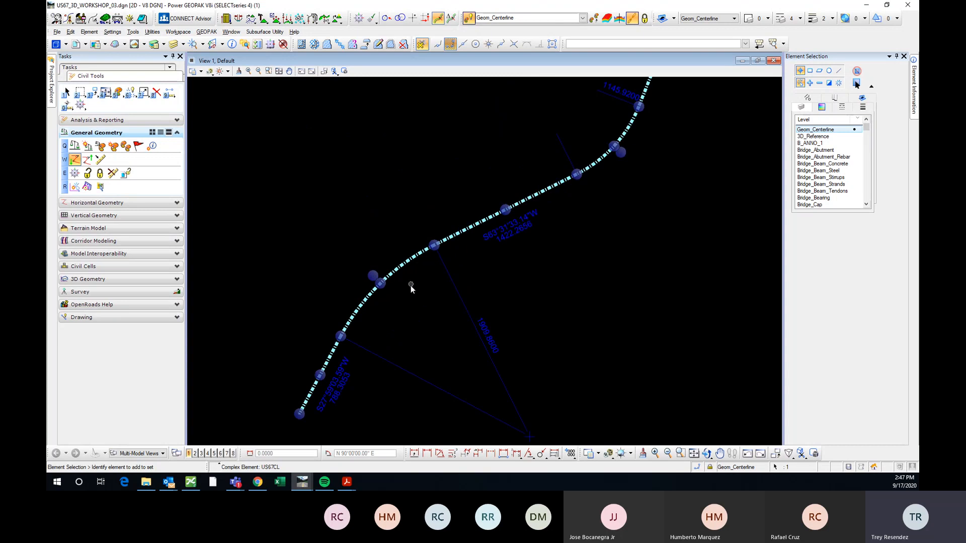
pyautogui.scroll(-5, 401, 312)
pyautogui.moveTo(582, 120); pyautogui.dragTo(466, 318, button='middle')
pyautogui.scroll(-5, 446, 368)
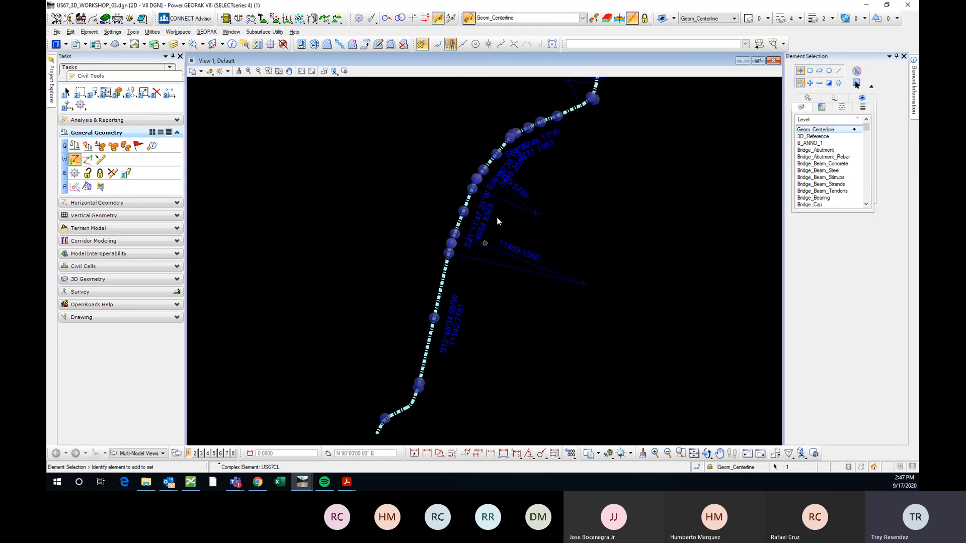
pyautogui.moveTo(563, 165); pyautogui.dragTo(476, 354, button='middle')
pyautogui.scroll(6, 427, 342)
pyautogui.scroll(-6, 368, 353)
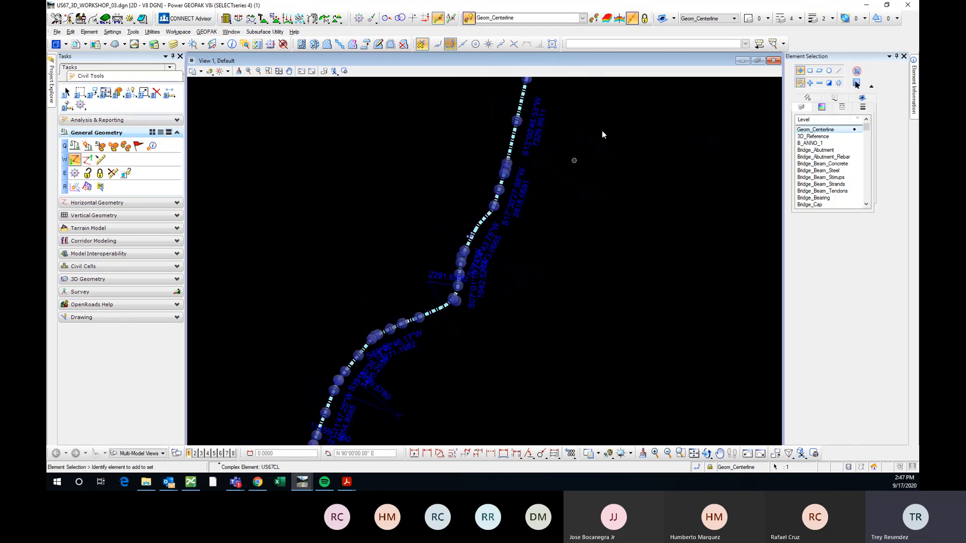
pyautogui.moveTo(603, 132); pyautogui.dragTo(584, 189, button='middle')
pyautogui.scroll(3, 583, 190)
pyautogui.moveTo(587, 126); pyautogui.dragTo(498, 338, button='middle')
pyautogui.scroll(-5, 497, 339)
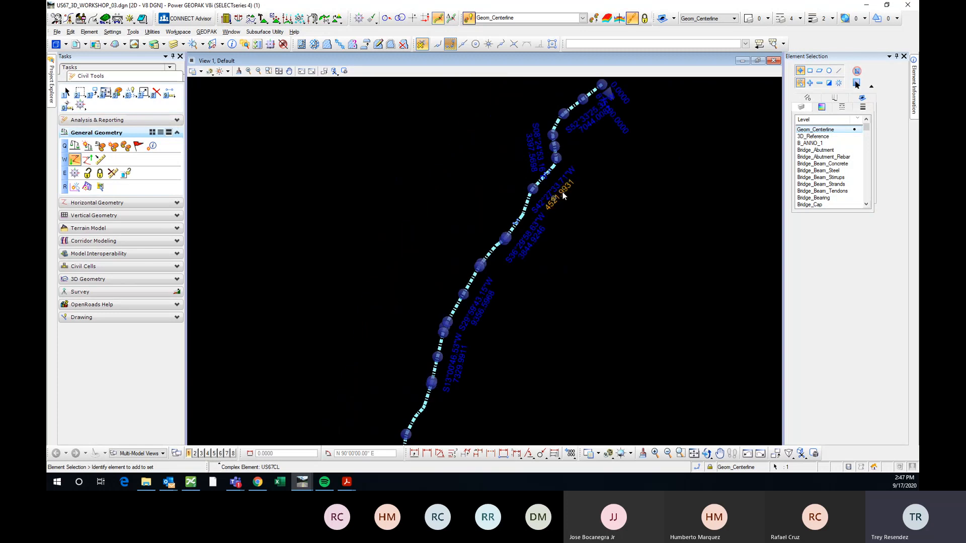
pyautogui.moveTo(630, 175); pyautogui.dragTo(531, 303, button='middle')
pyautogui.scroll(5, 488, 223)
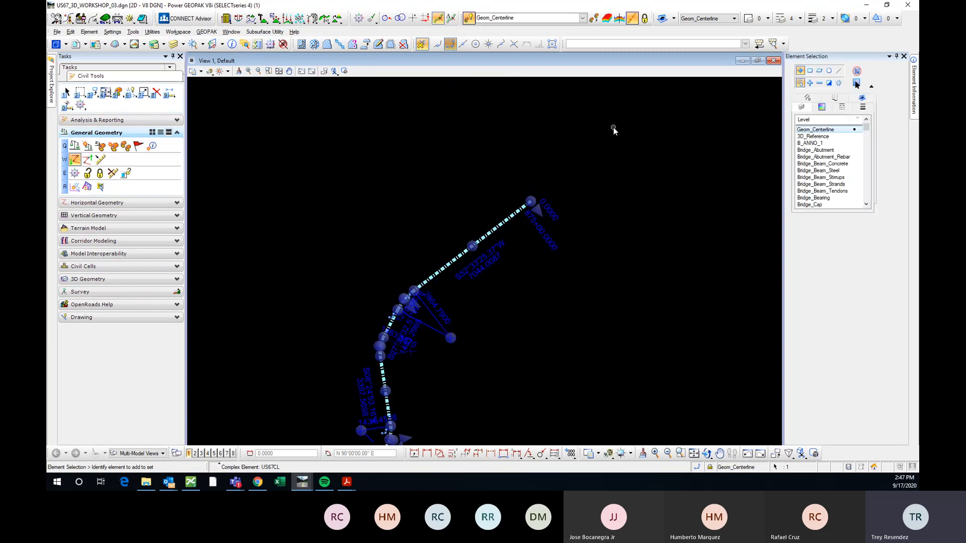
pyautogui.scroll(-6, 611, 132)
pyautogui.scroll(-2, 570, 174)
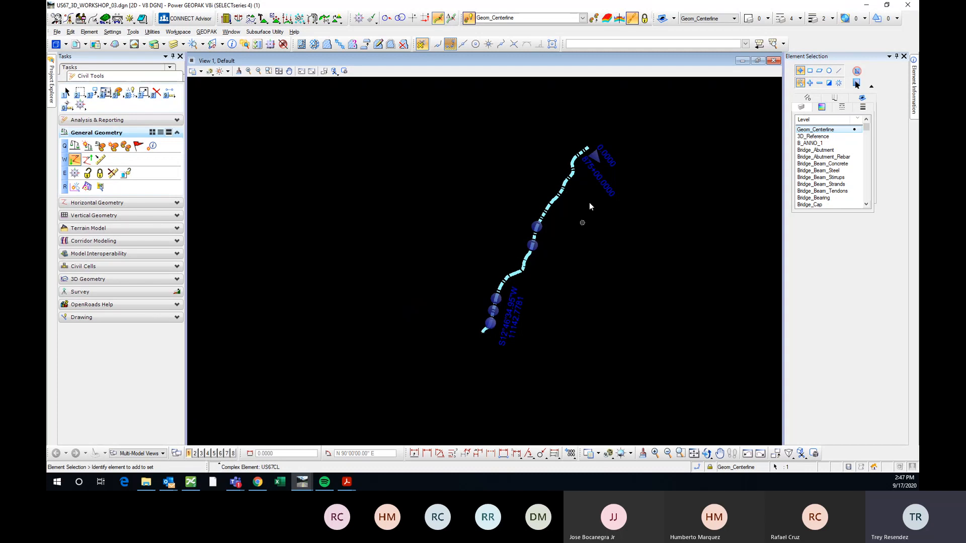
pyautogui.click(622, 221)
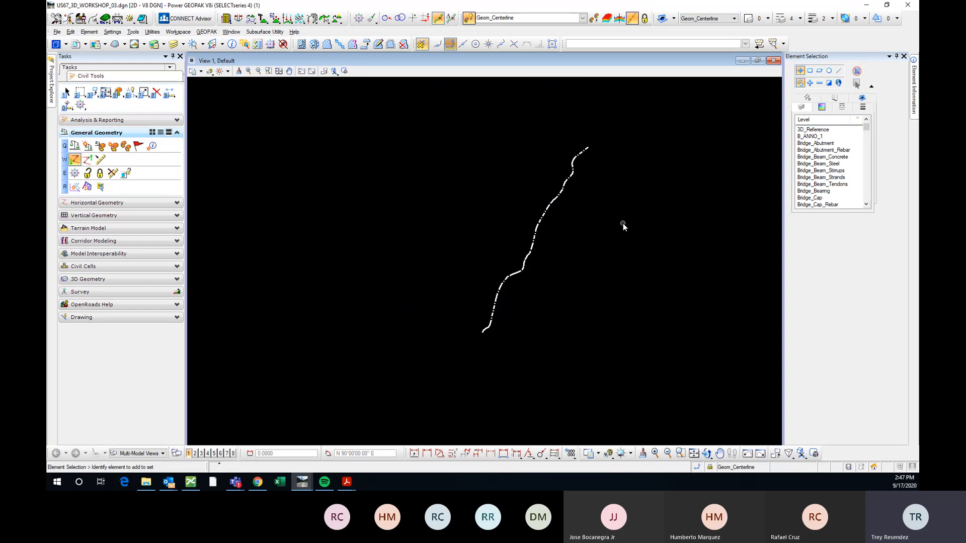
# - Reselect the US67CL alignment to review its overall course, and clear the selection
pyautogui.click(565, 186)
pyautogui.moveTo(708, 283); pyautogui.dragTo(615, 299, button='middle')
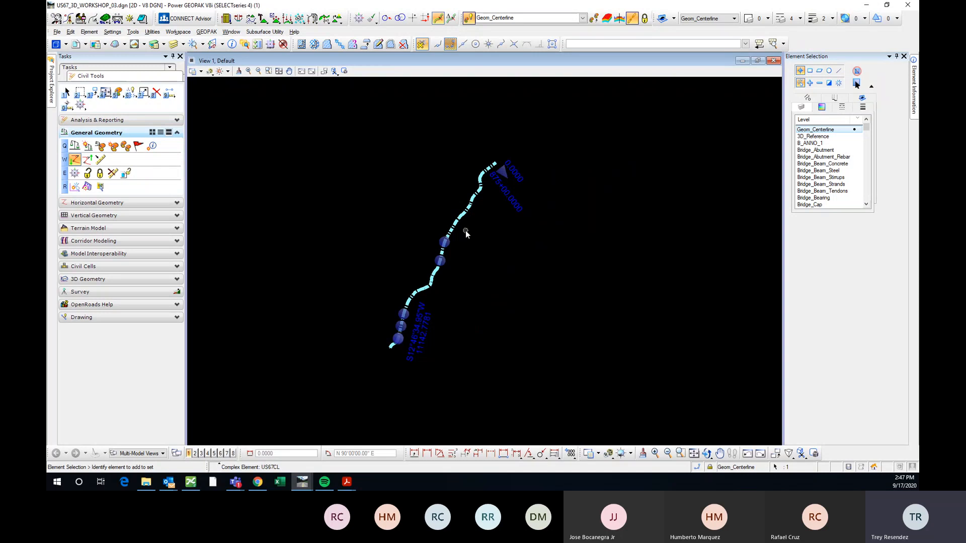
pyautogui.scroll(2, 476, 198)
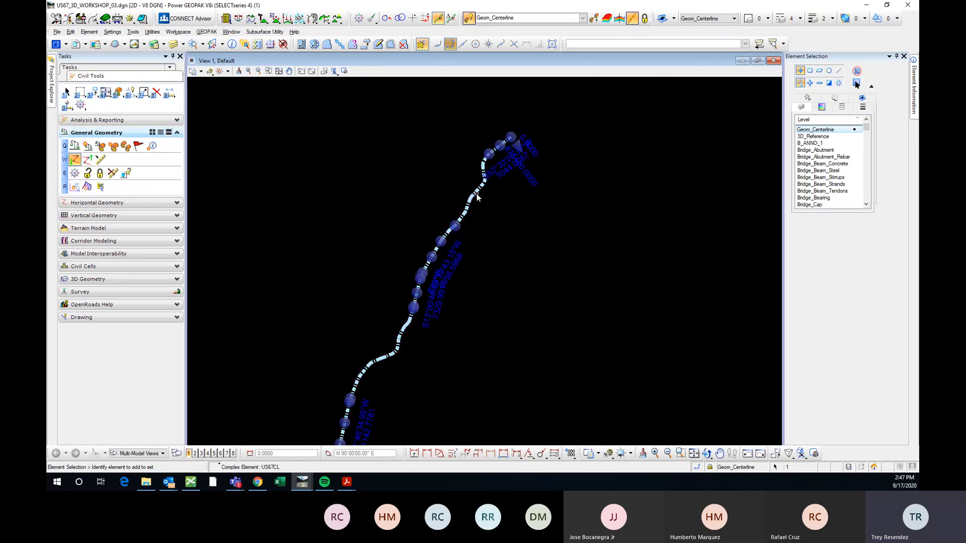
pyautogui.scroll(-2, 477, 197)
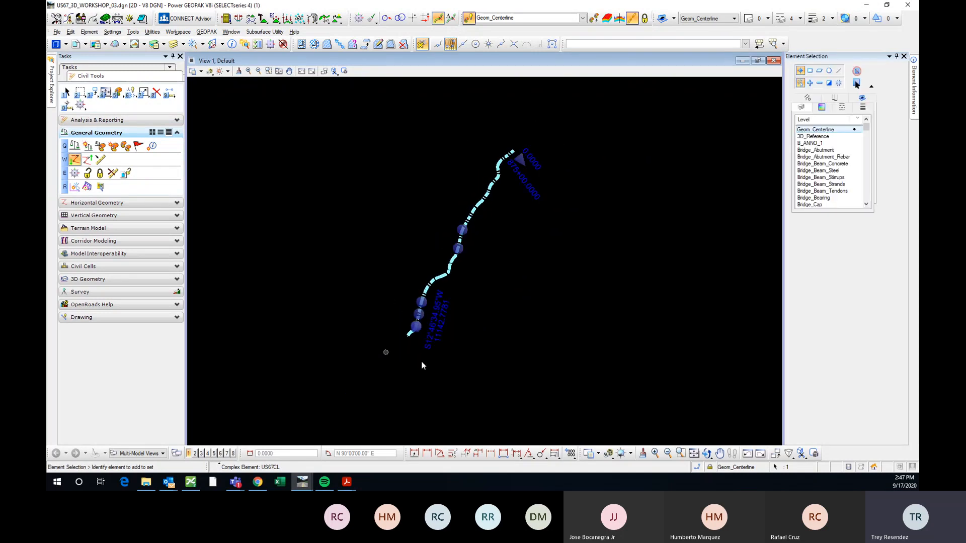
pyautogui.click(528, 225)
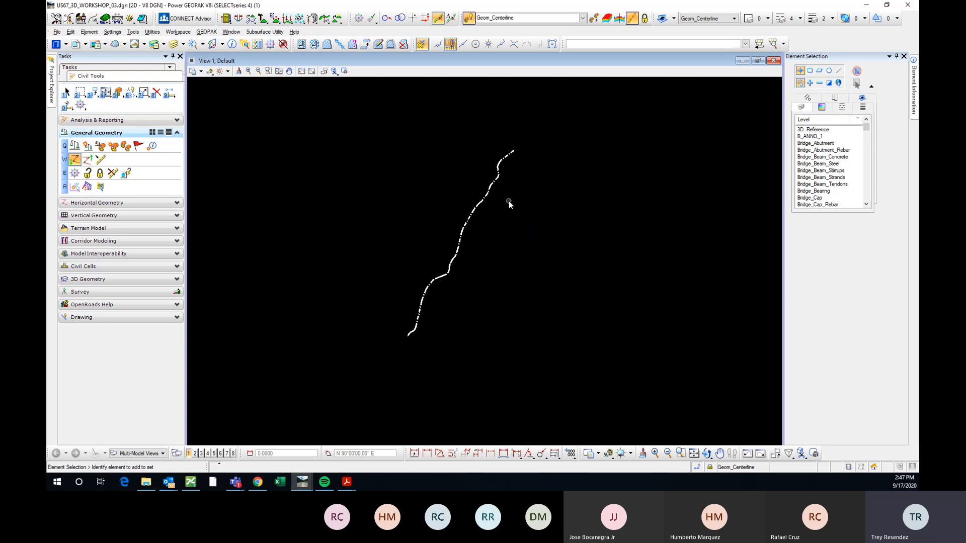
pyautogui.moveTo(509, 201); pyautogui.dragTo(472, 221, button='middle')
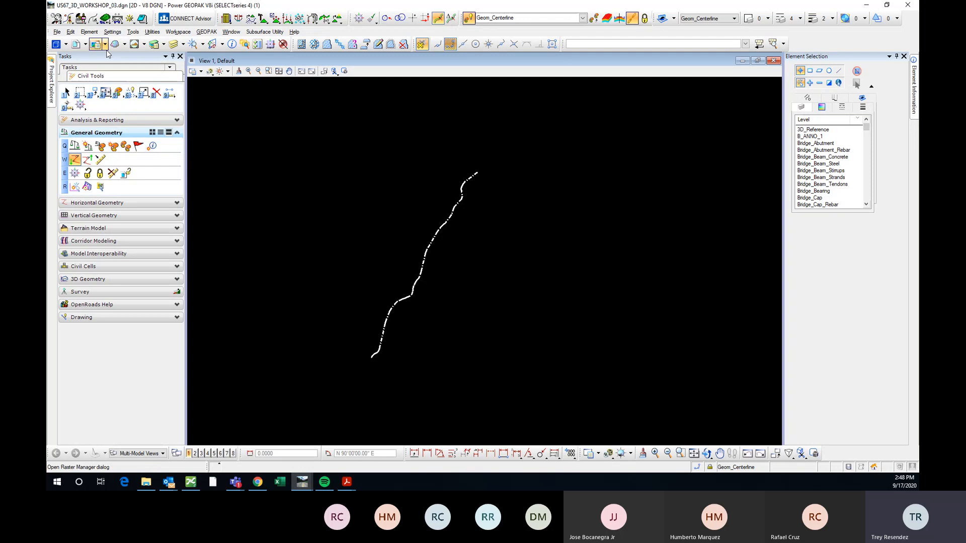
# - Attach US67_3D_WORKSHOP_TERRAIN.dgn from the 3D OpenRoads Workshop - ELP folder as a reference with Coincident - World orientation
pyautogui.click(75, 44)
pyautogui.click(100, 68)
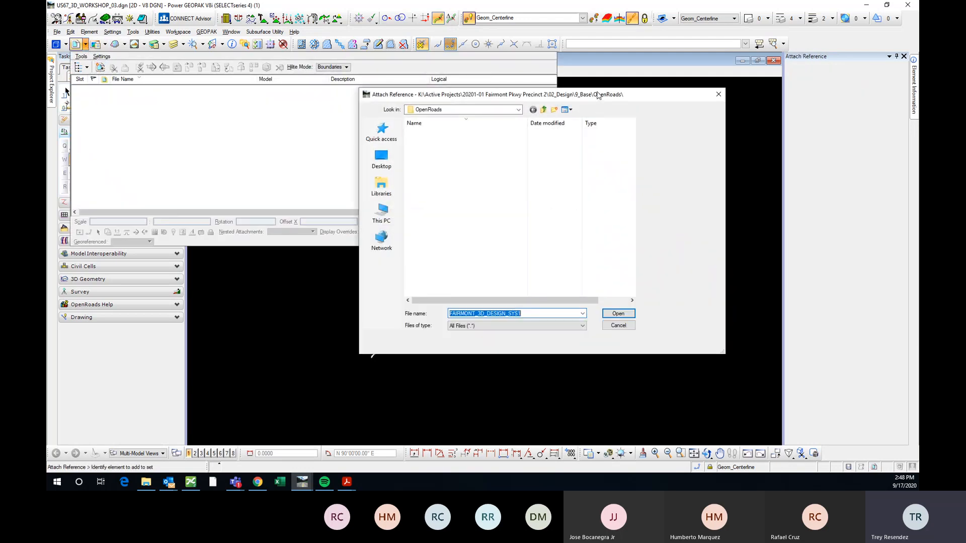
pyautogui.click(381, 132)
pyautogui.doubleClick(465, 226)
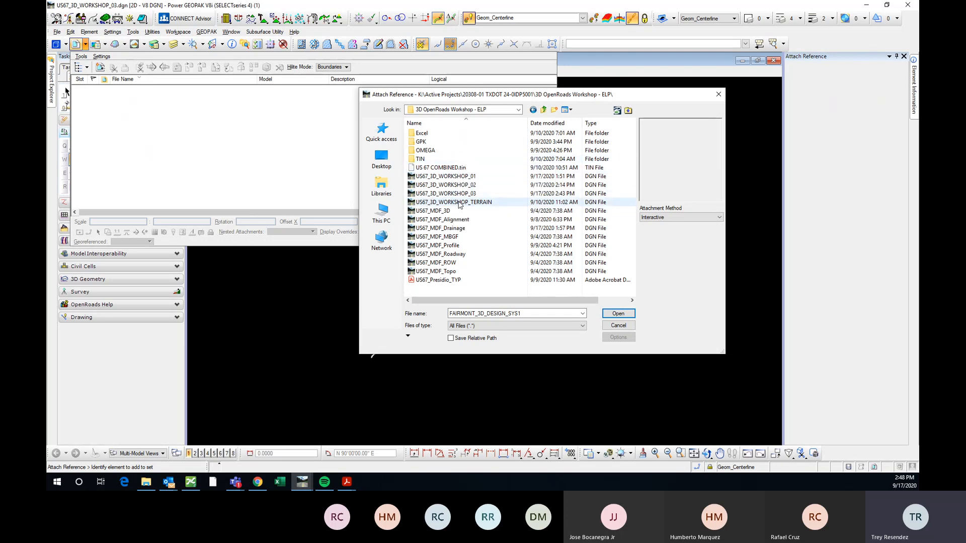
pyautogui.doubleClick(459, 202)
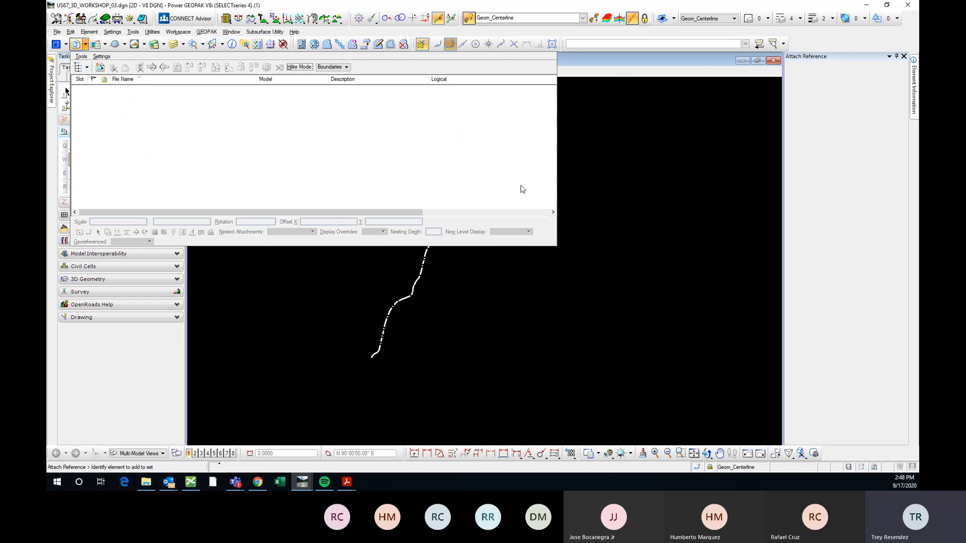
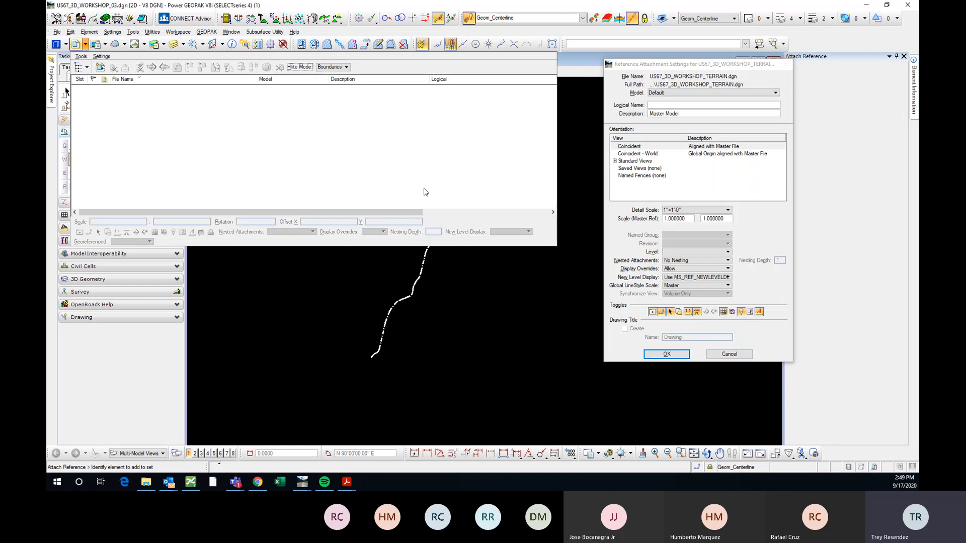
pyautogui.click(637, 154)
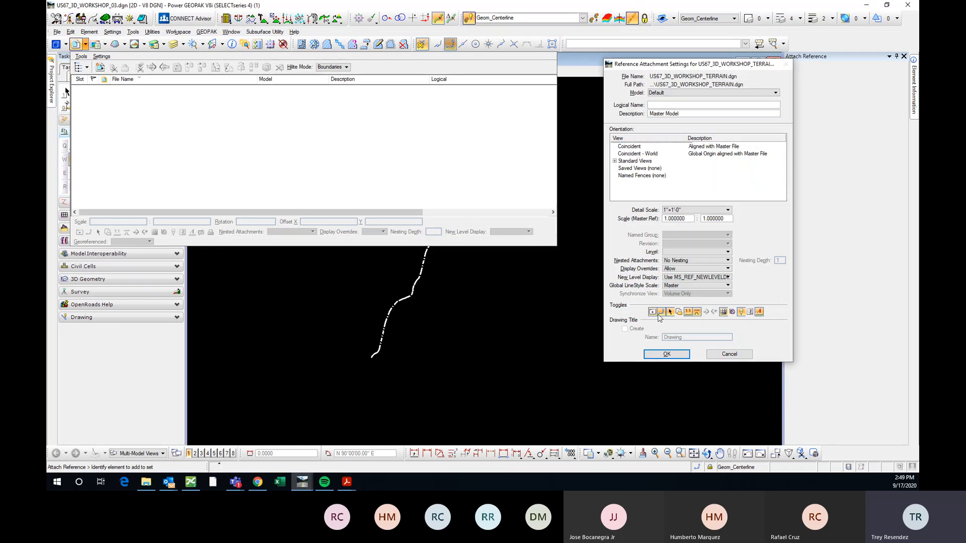
pyautogui.click(666, 354)
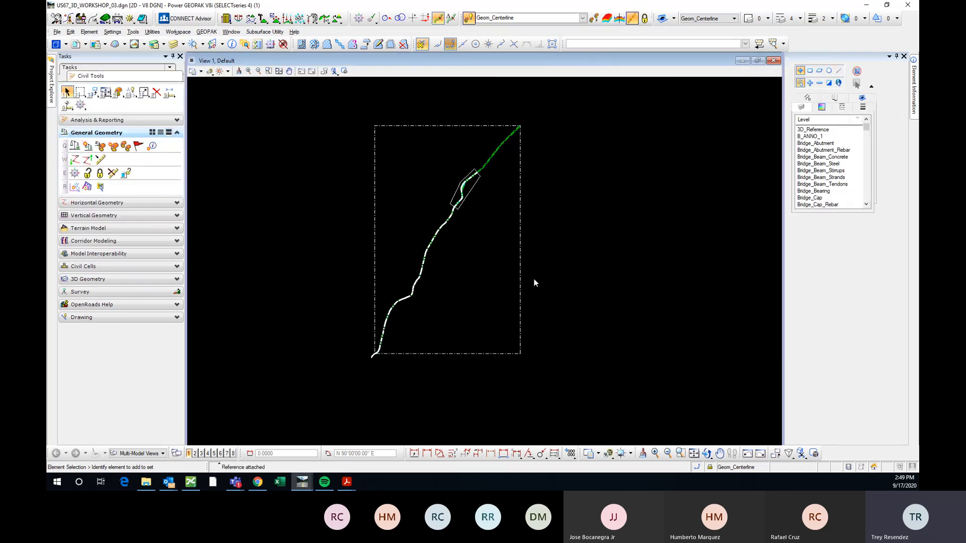
# - Examine the attached terrain reference along the alignment, especially the outlined area at its northern end
pyautogui.scroll(2, 461, 188)
pyautogui.moveTo(551, 171); pyautogui.dragTo(482, 293, button='middle')
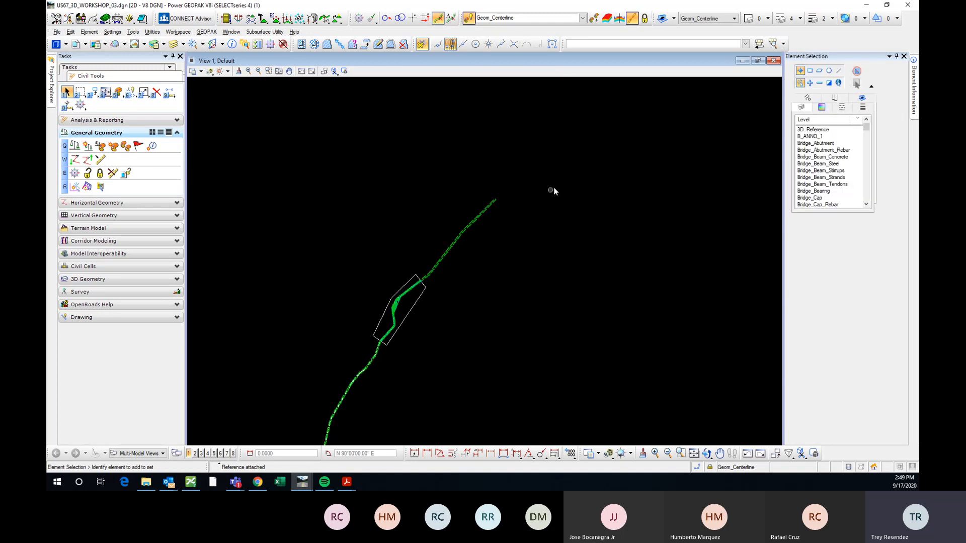
pyautogui.scroll(-2, 553, 190)
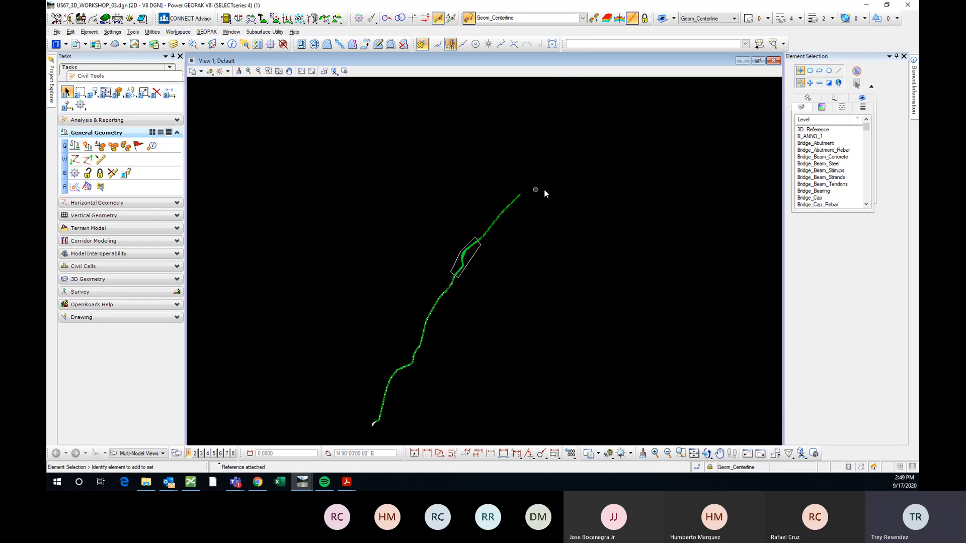
pyautogui.scroll(5, 471, 252)
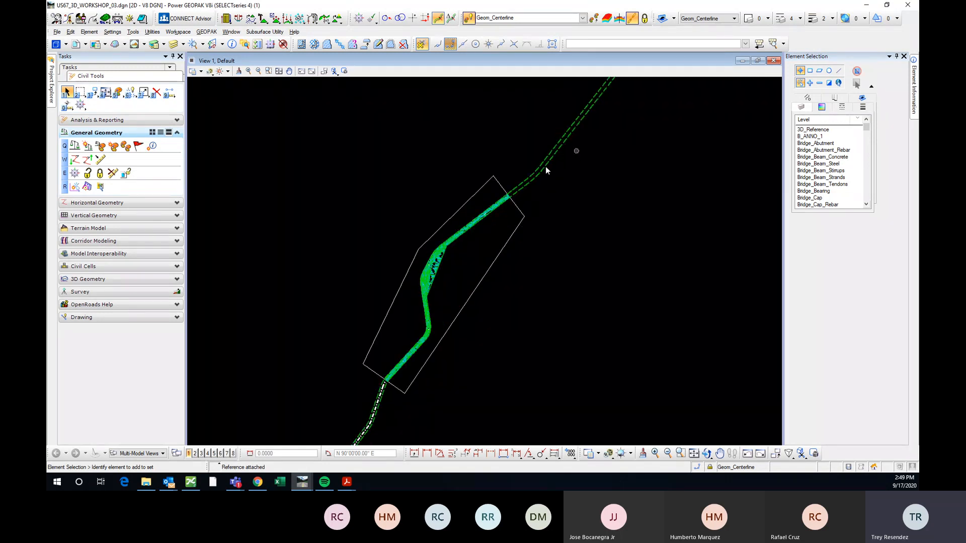
# - Examine how the referenced terrain follows the full alignment, checking the northern and southern limits of the outlined area
pyautogui.scroll(-5, 458, 280)
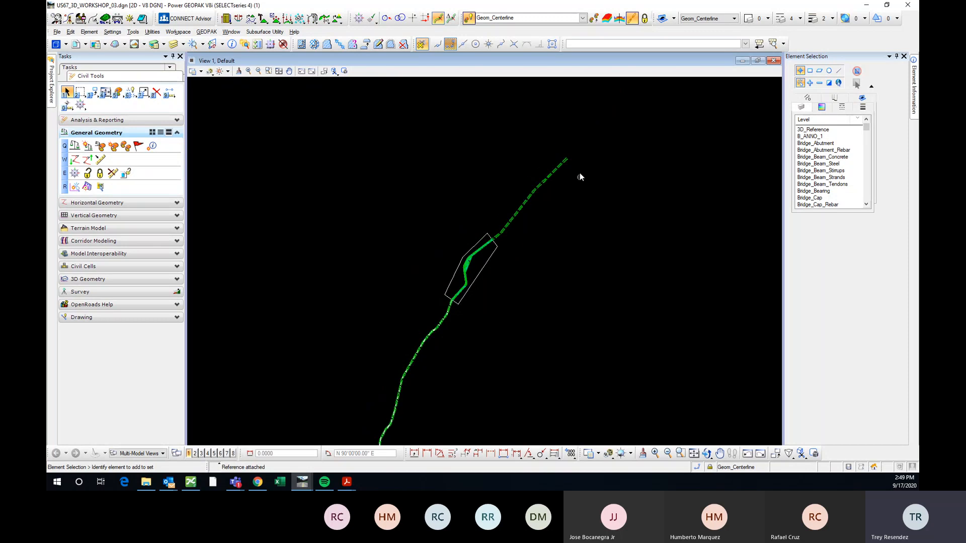
pyautogui.scroll(-3, 574, 162)
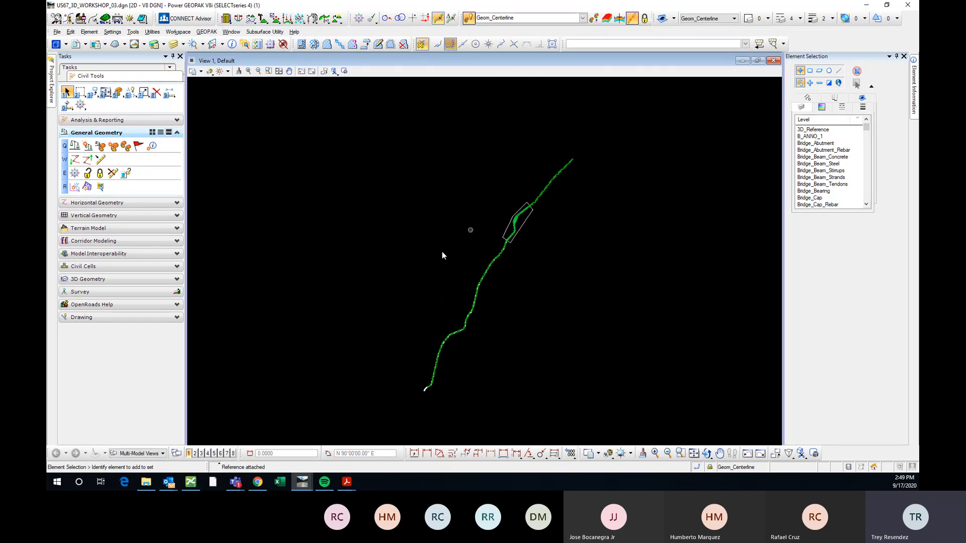
pyautogui.scroll(4, 530, 215)
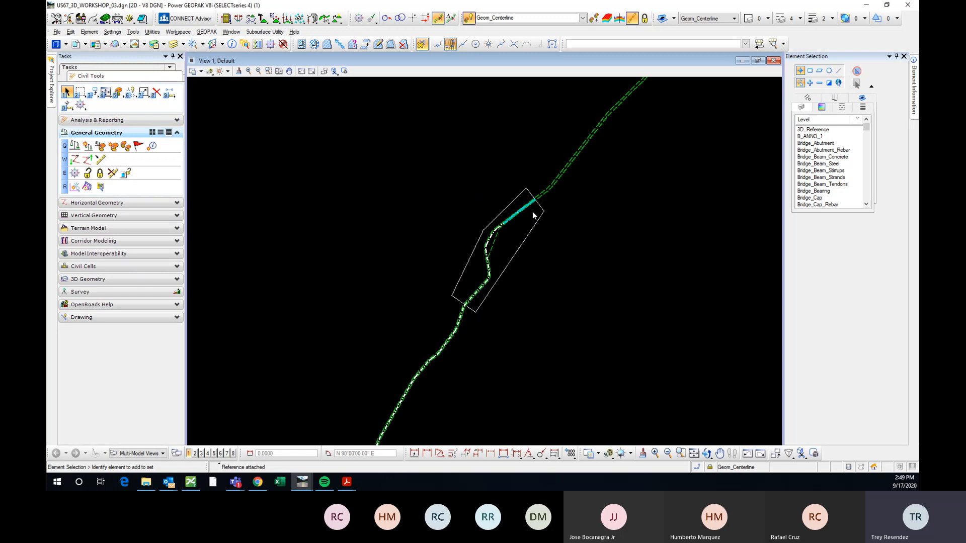
pyautogui.scroll(4, 543, 189)
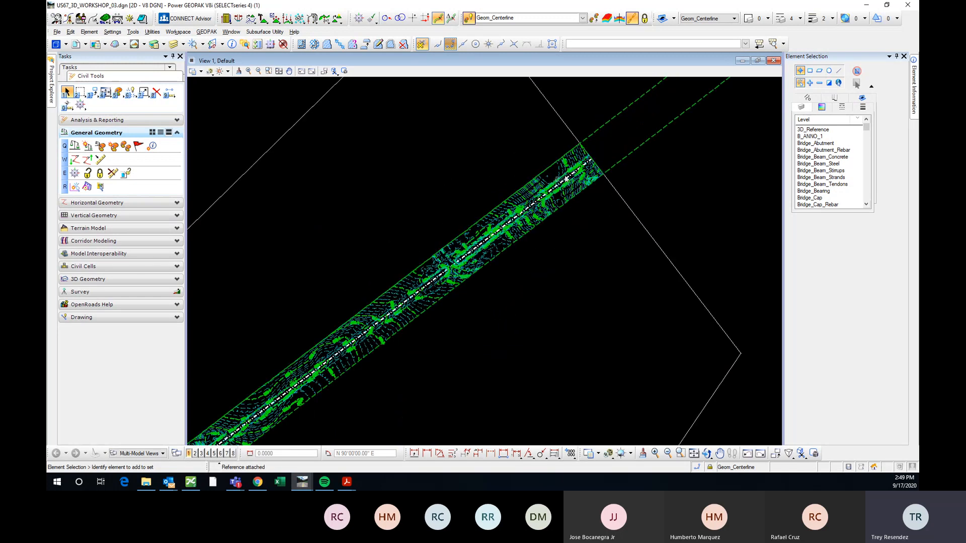
pyautogui.scroll(-4, 599, 127)
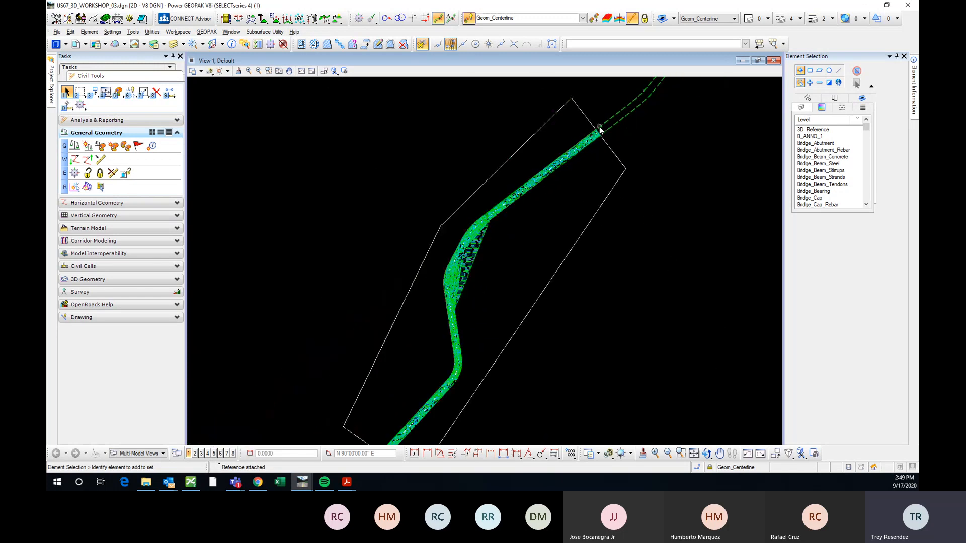
pyautogui.scroll(-3, 600, 129)
pyautogui.scroll(3, 475, 324)
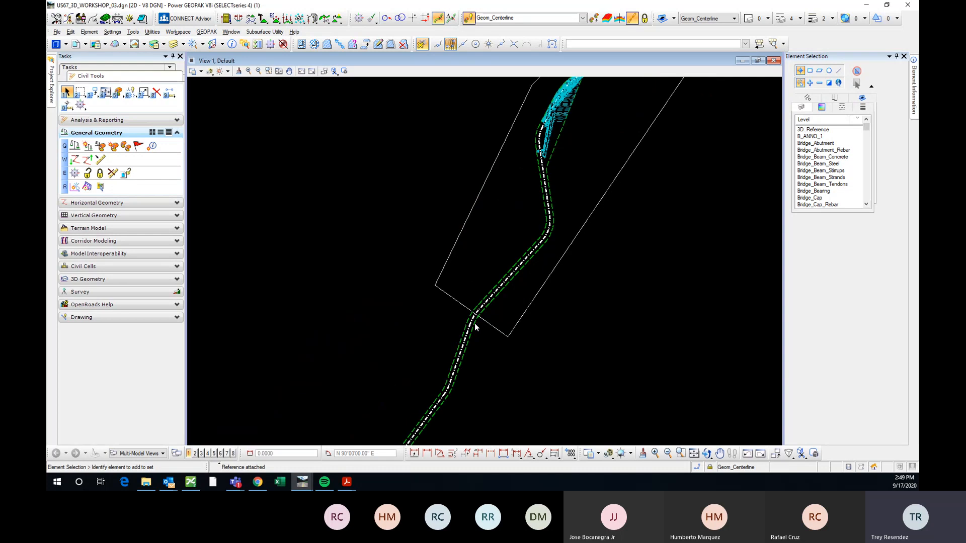
pyautogui.scroll(-2, 475, 323)
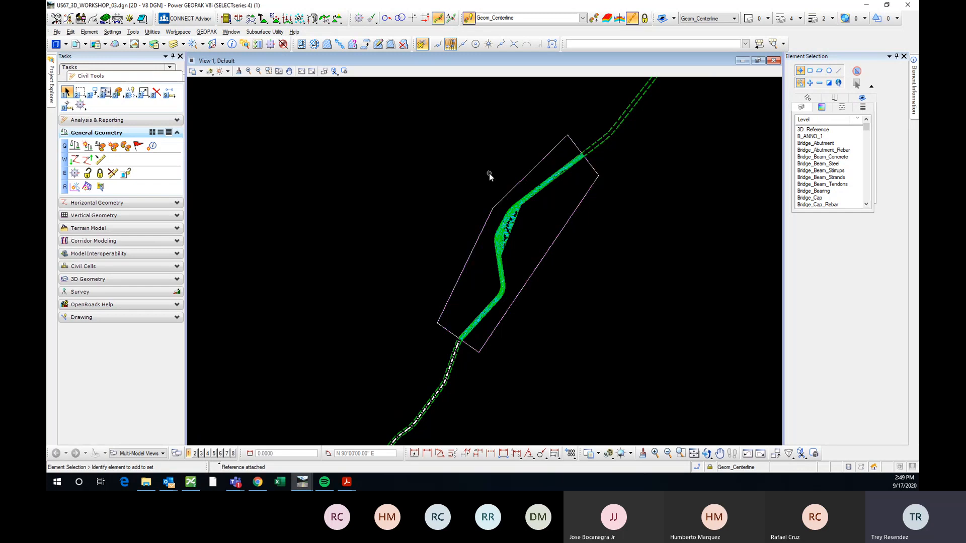
pyautogui.scroll(-1, 489, 173)
pyautogui.scroll(1, 443, 350)
pyautogui.scroll(1, 495, 217)
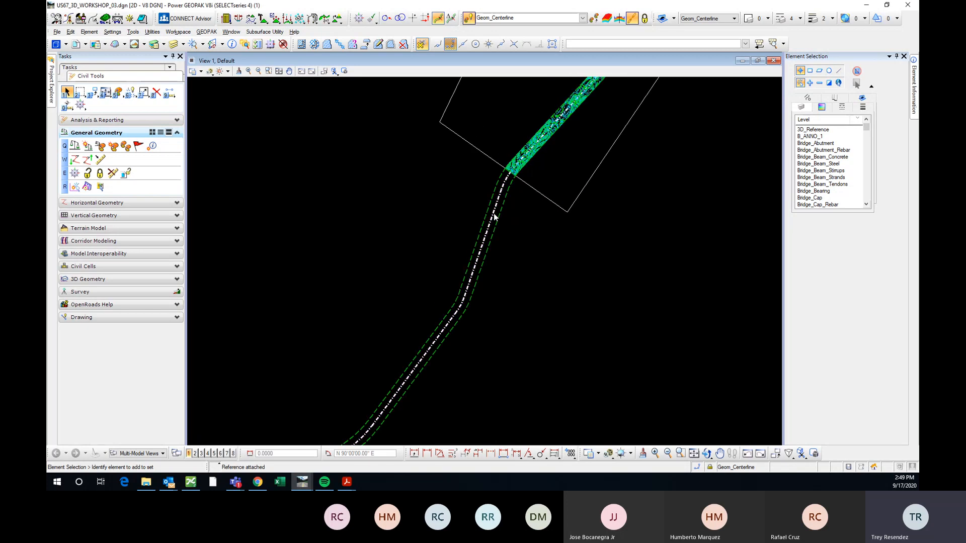
# - Select the US67CL alignment just south of the outlined area to check its geometry, and clear the selection
pyautogui.click(496, 215)
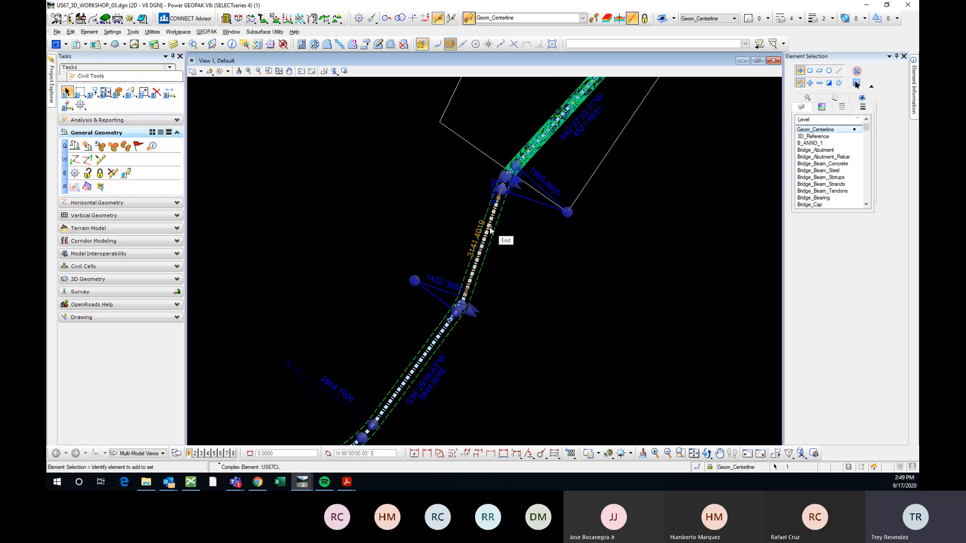
pyautogui.click(361, 233)
pyautogui.scroll(-2, 341, 261)
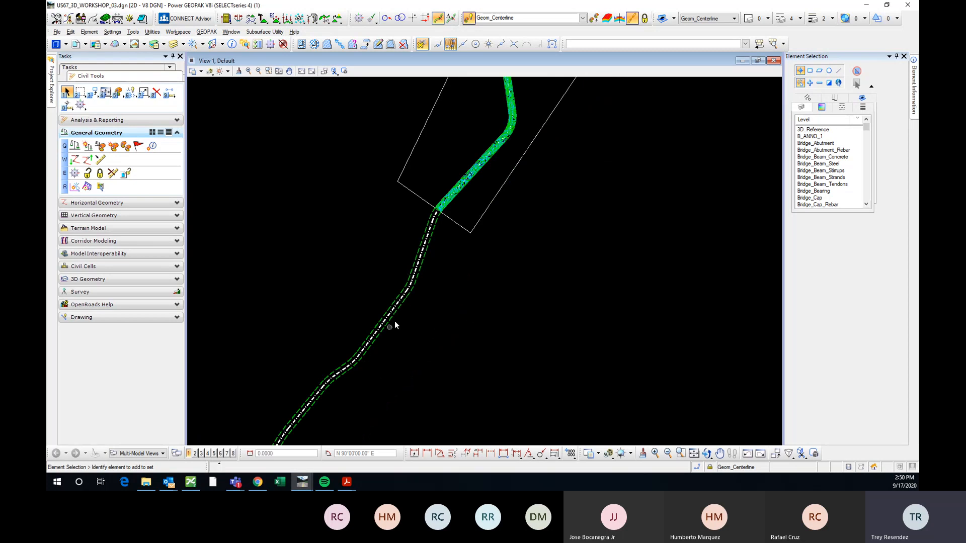
pyautogui.scroll(1, 401, 319)
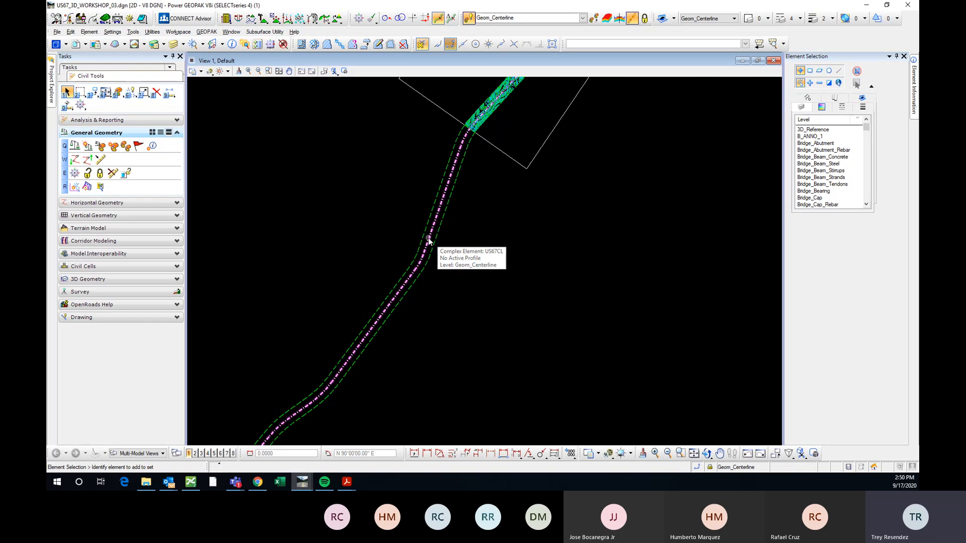
# - Collapse the Element Selection panel to give the plan view more room around the alignment's southern stretch
pyautogui.click(896, 57)
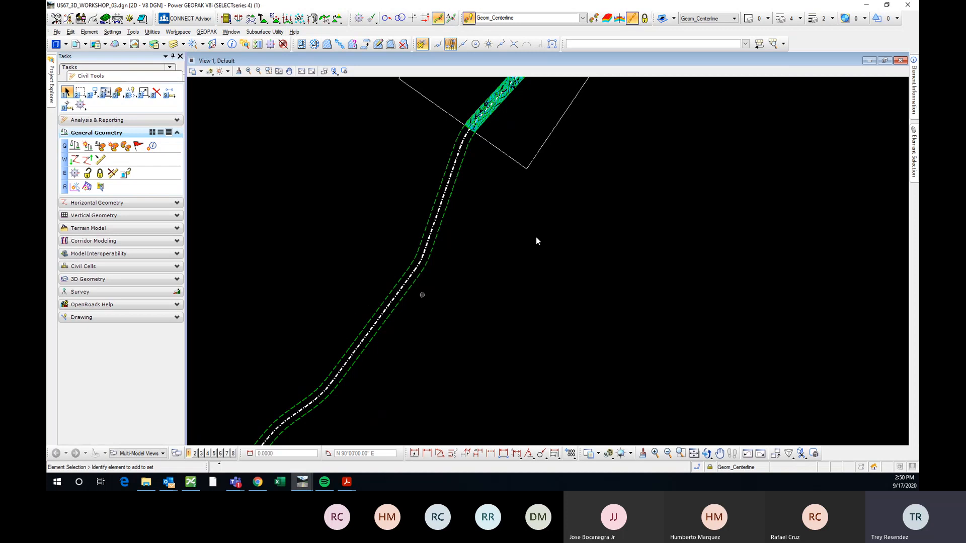
pyautogui.moveTo(594, 202); pyautogui.dragTo(571, 230, button='middle')
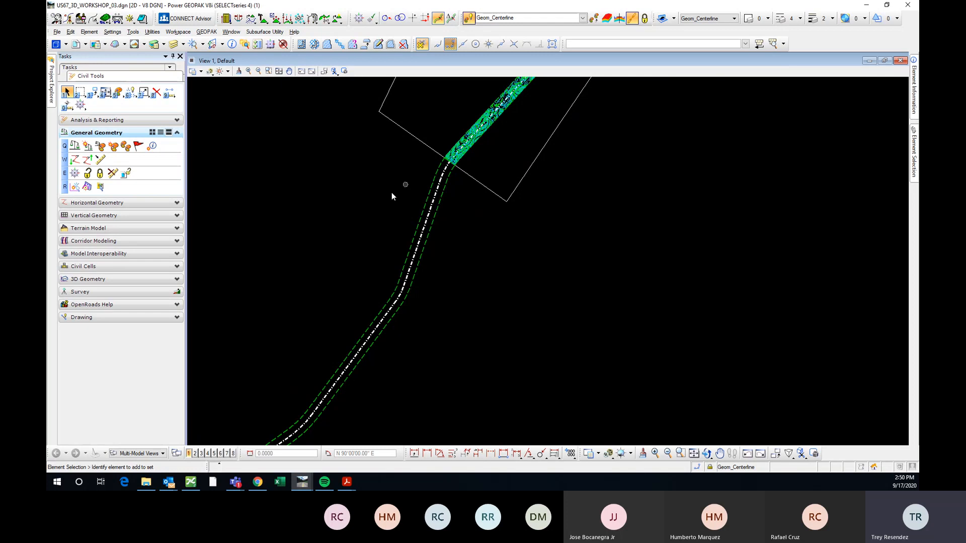
pyautogui.moveTo(470, 377); pyautogui.dragTo(584, 302, button='middle')
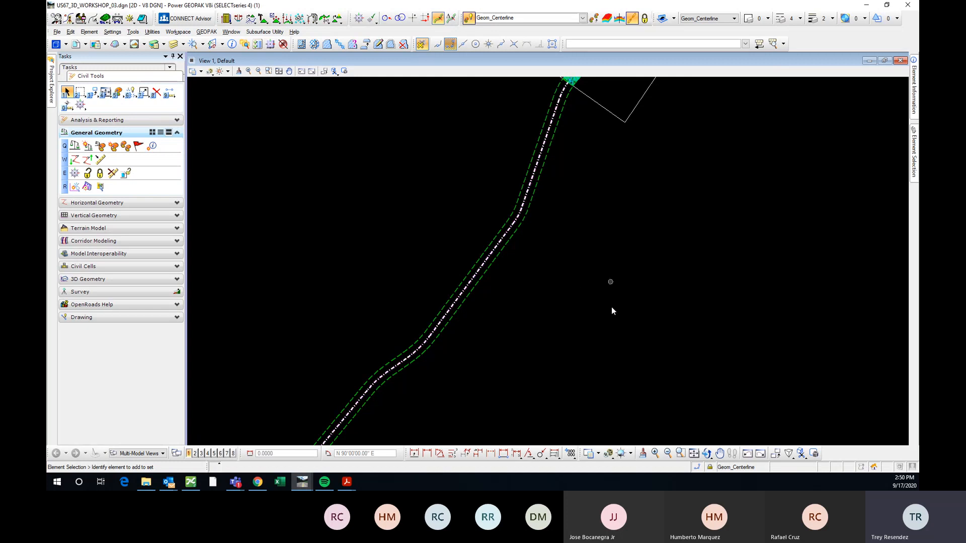
pyautogui.moveTo(611, 280); pyautogui.dragTo(436, 414, button='middle')
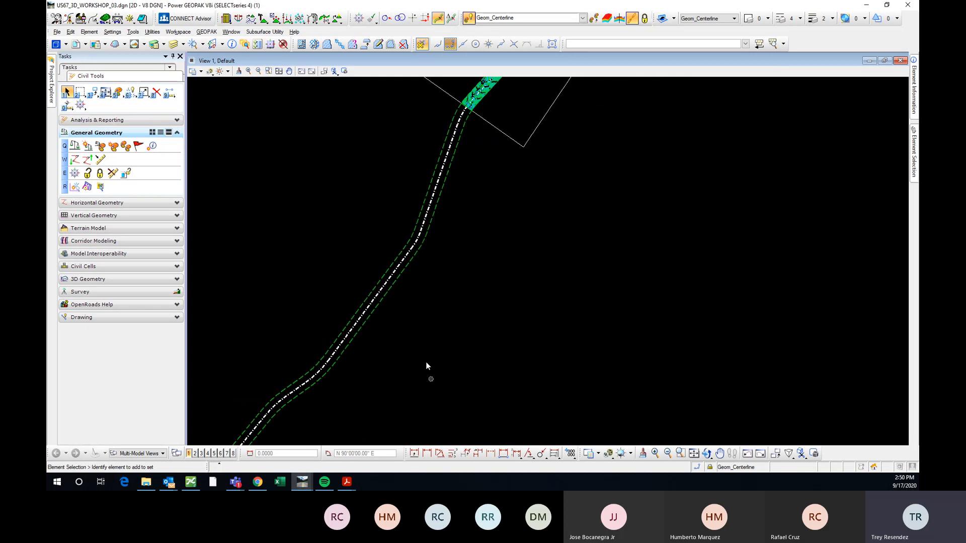
# - Open the profile model of the US67CL alignment in View 2 and close the empty Views 3 and 4
pyautogui.click(394, 274)
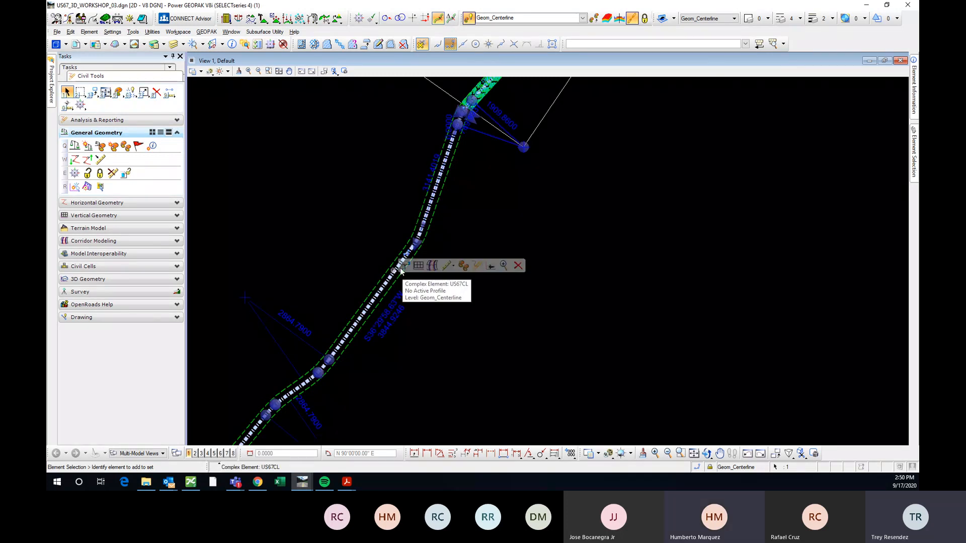
pyautogui.click(434, 312)
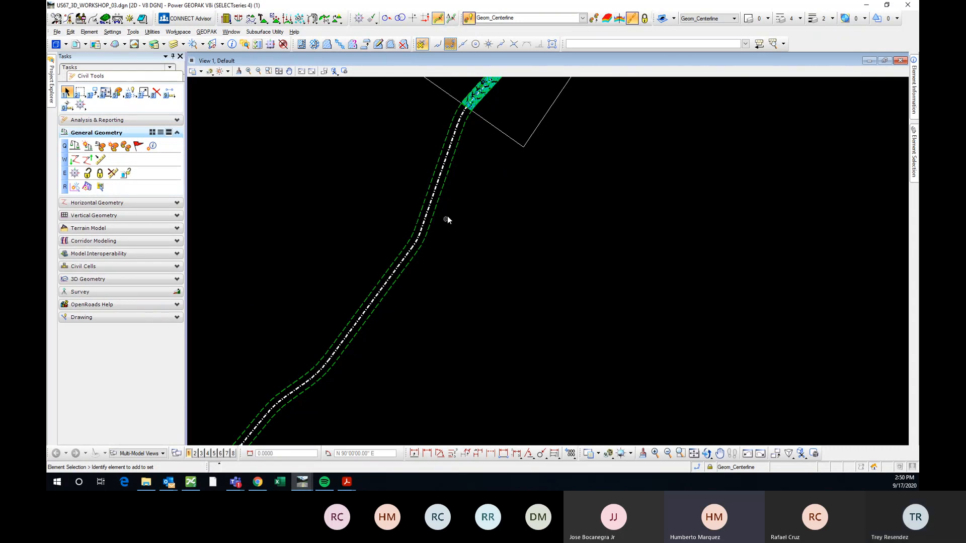
pyautogui.scroll(-1, 444, 273)
pyautogui.scroll(1, 448, 275)
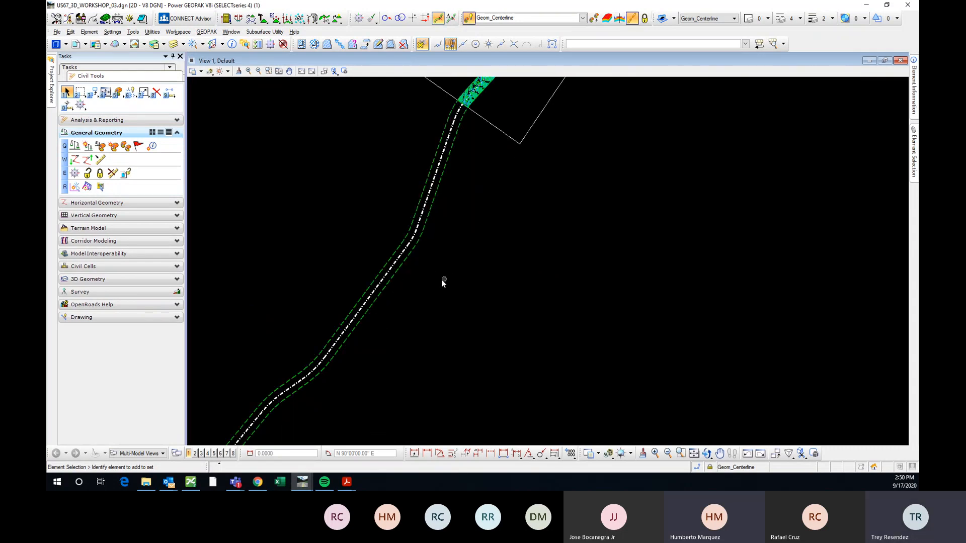
pyautogui.click(386, 275)
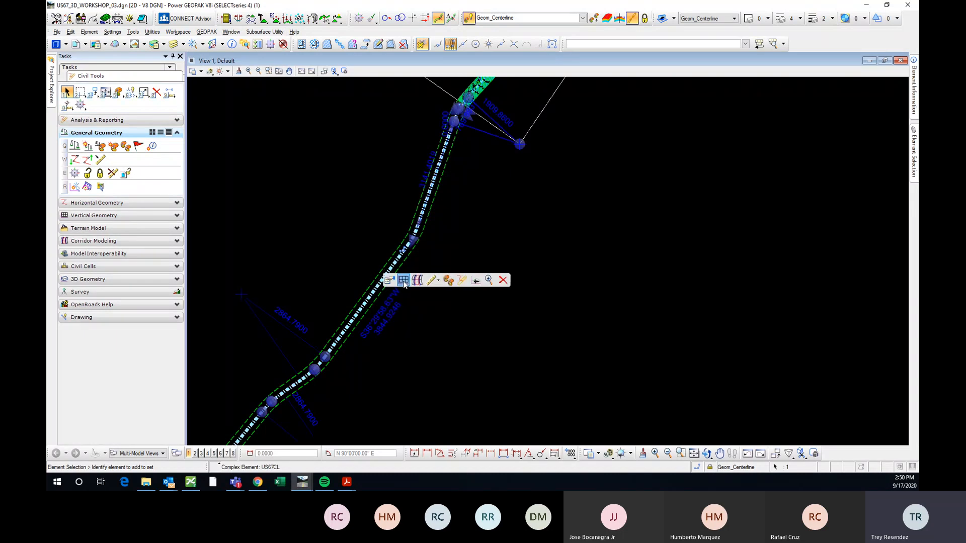
pyautogui.click(404, 282)
pyautogui.click(195, 454)
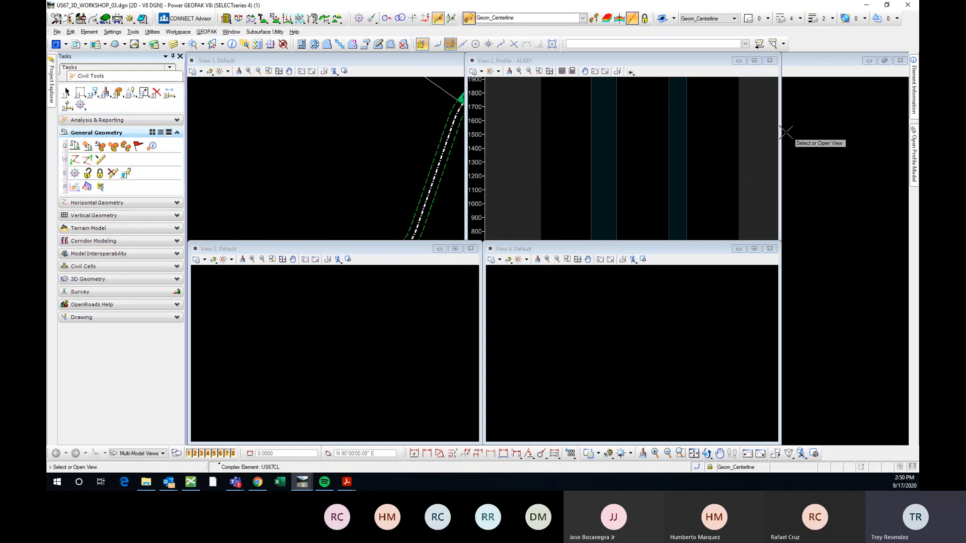
pyautogui.click(770, 248)
pyautogui.click(471, 248)
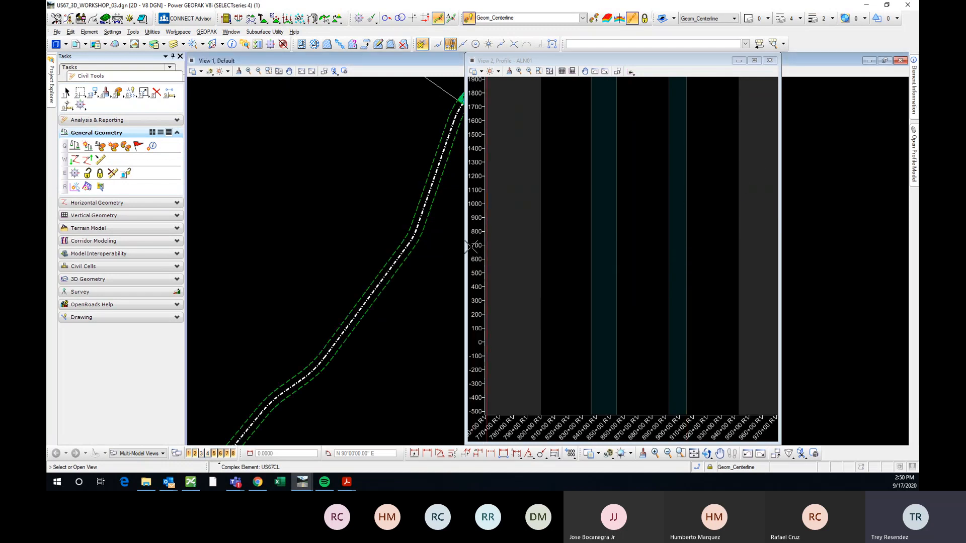
pyautogui.click(622, 242)
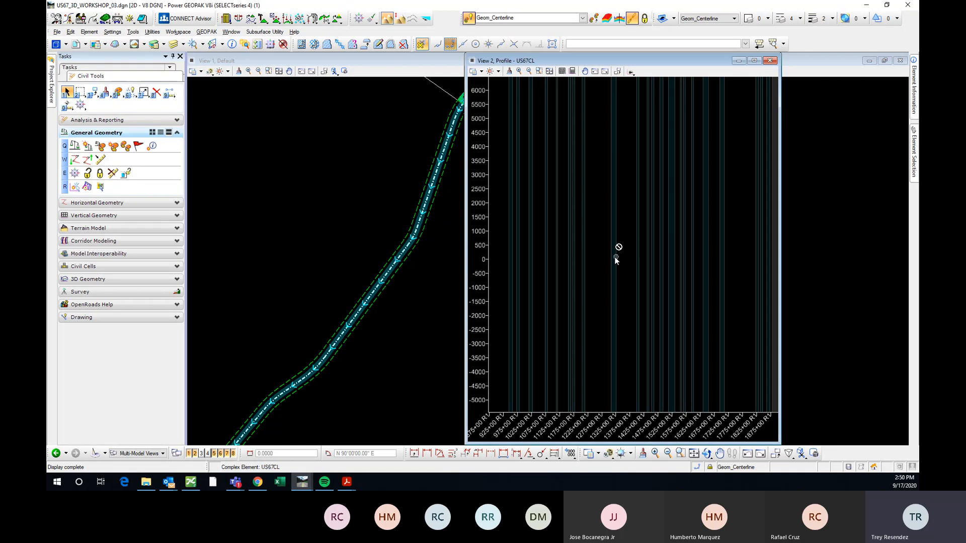
# - Resize the US67CL profile view and arrange it side by side with the plan view to fill the workspace
pyautogui.moveTo(654, 216); pyautogui.dragTo(649, 259, button='middle')
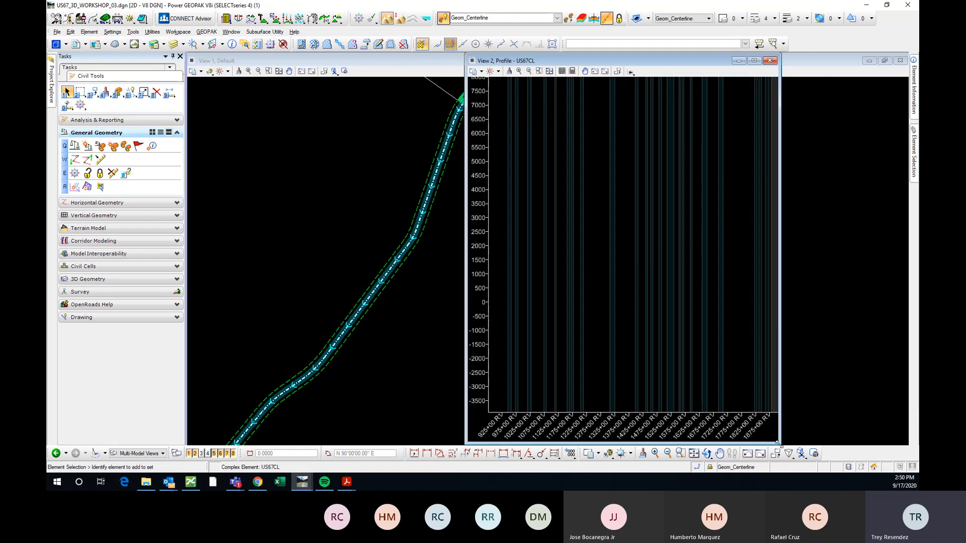
pyautogui.moveTo(779, 443); pyautogui.dragTo(897, 446)
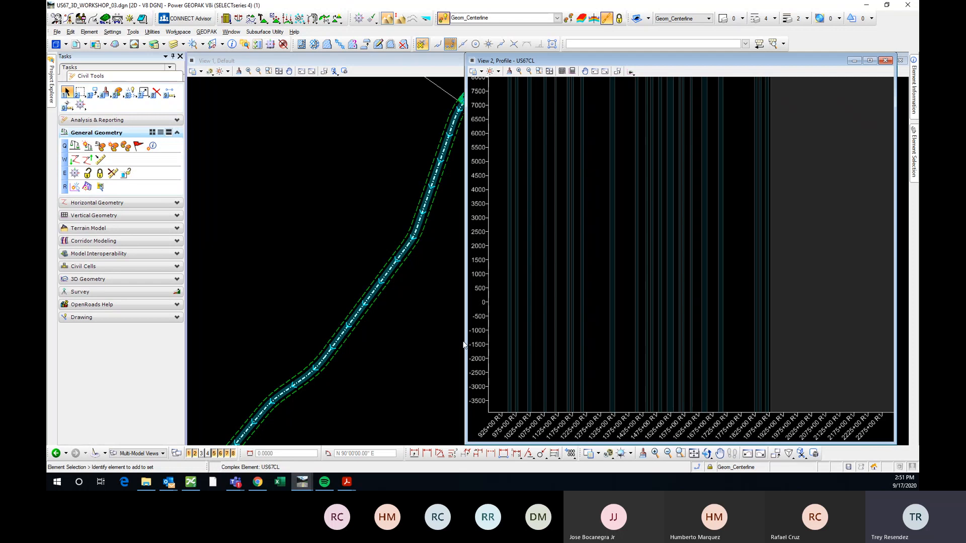
pyautogui.moveTo(465, 329); pyautogui.dragTo(513, 330)
pyautogui.click(231, 32)
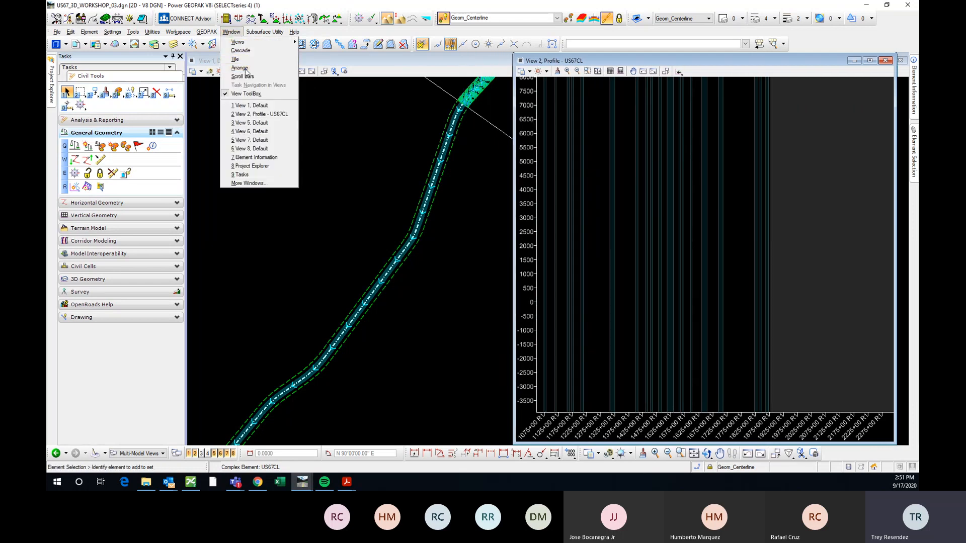
pyautogui.click(246, 69)
pyautogui.moveTo(592, 219); pyautogui.dragTo(610, 265, button='middle')
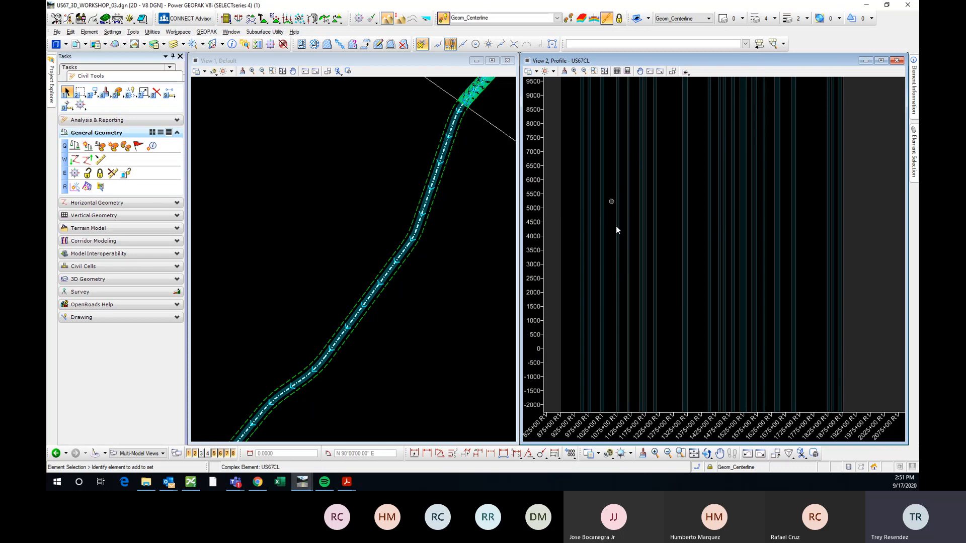
pyautogui.moveTo(624, 335); pyautogui.dragTo(626, 287, button='middle')
pyautogui.scroll(2, 604, 285)
pyautogui.scroll(-2, 650, 310)
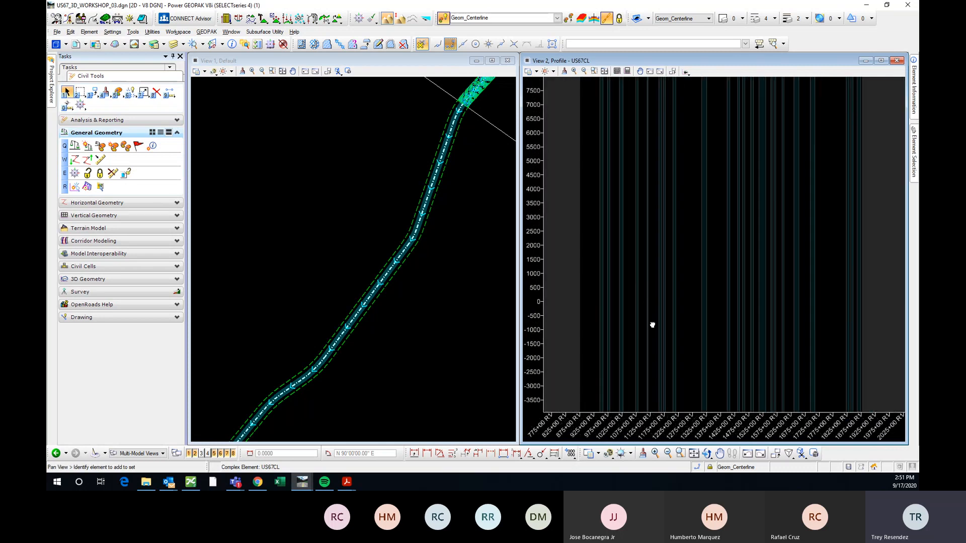
pyautogui.scroll(3, 420, 242)
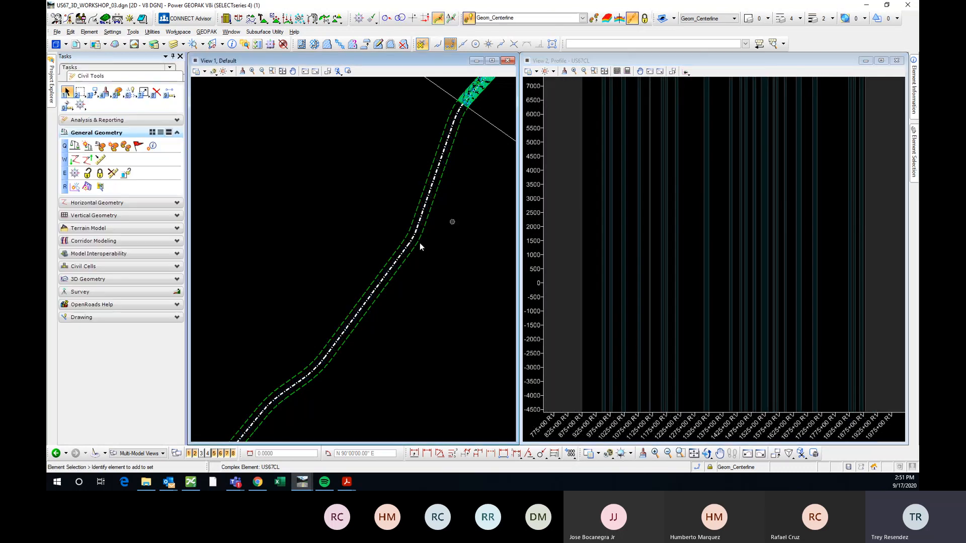
# - Set the referenced US 67 COMBINED terrain model as the active terrain, picking it by its boundary in the plan view
pyautogui.click(403, 266)
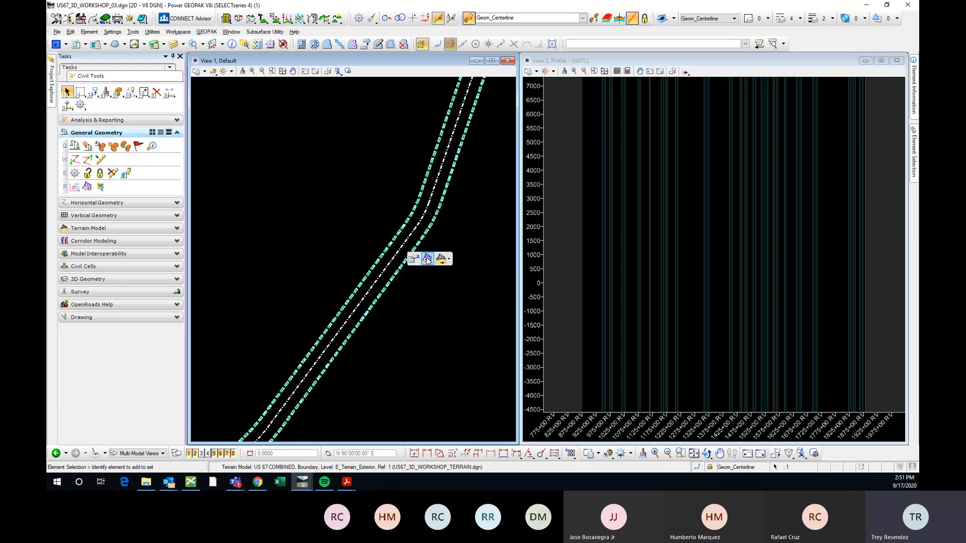
pyautogui.click(426, 259)
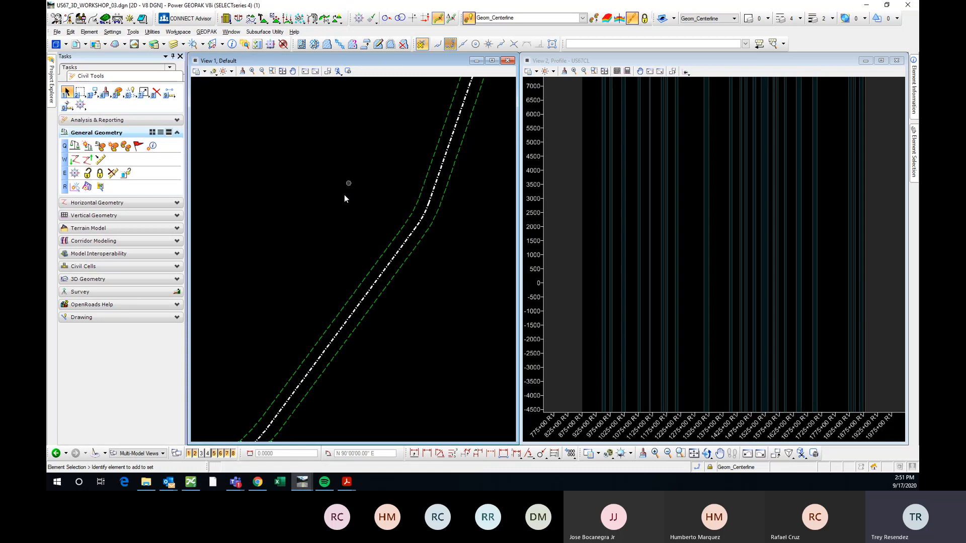
pyautogui.scroll(5, 411, 146)
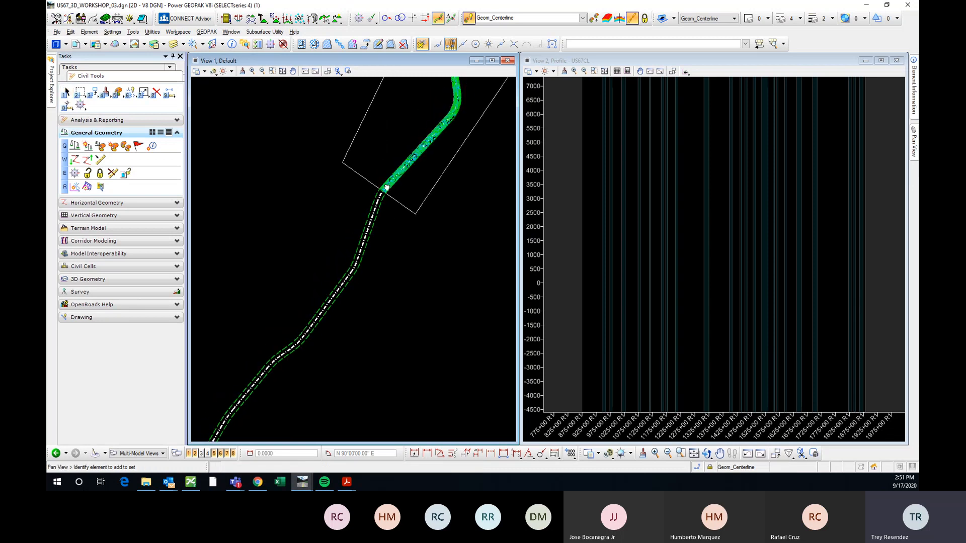
pyautogui.scroll(-2, 374, 194)
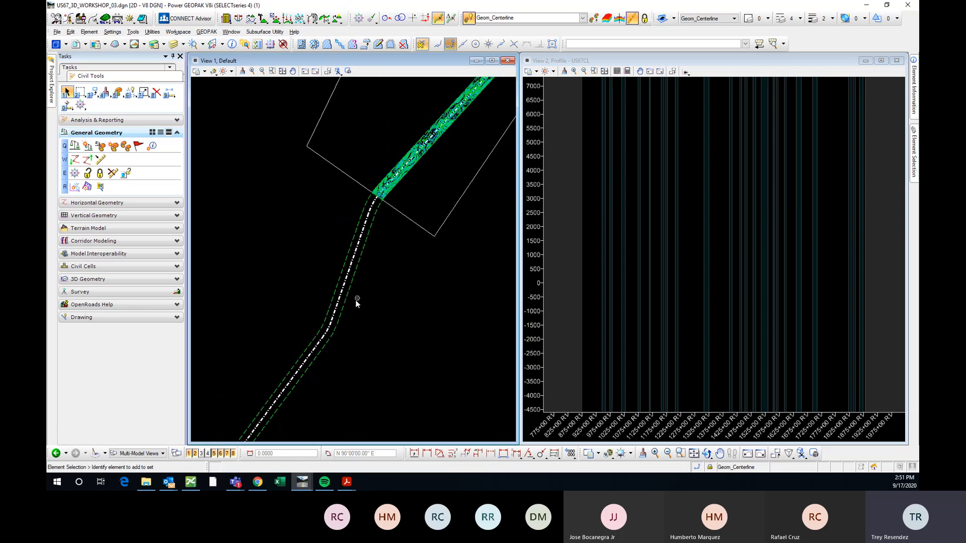
pyautogui.moveTo(348, 296)
pyautogui.scroll(2, 370, 223)
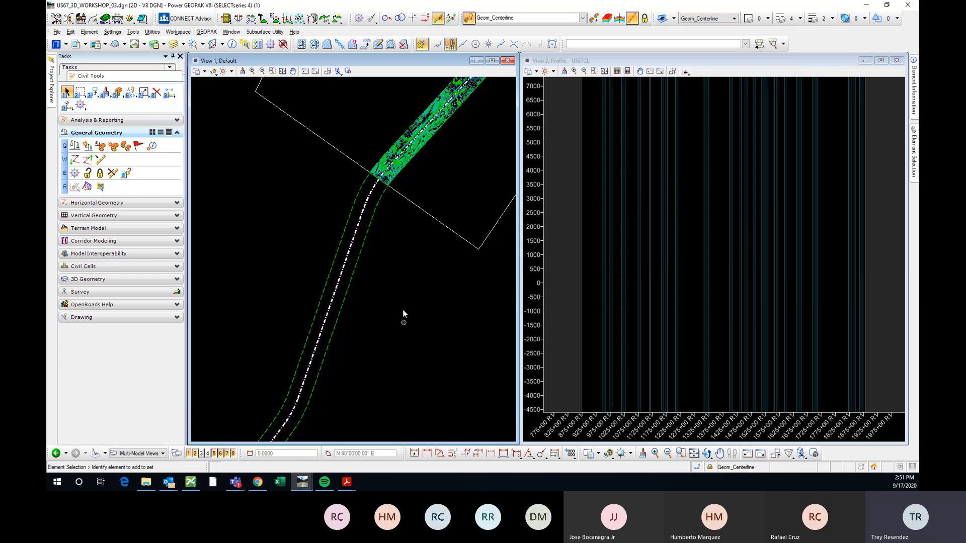
pyautogui.click(357, 260)
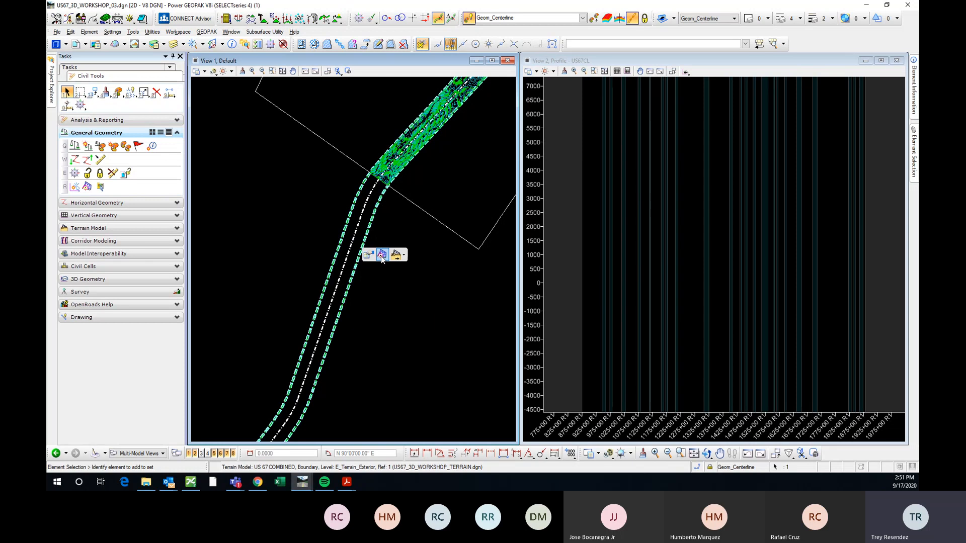
pyautogui.click(384, 255)
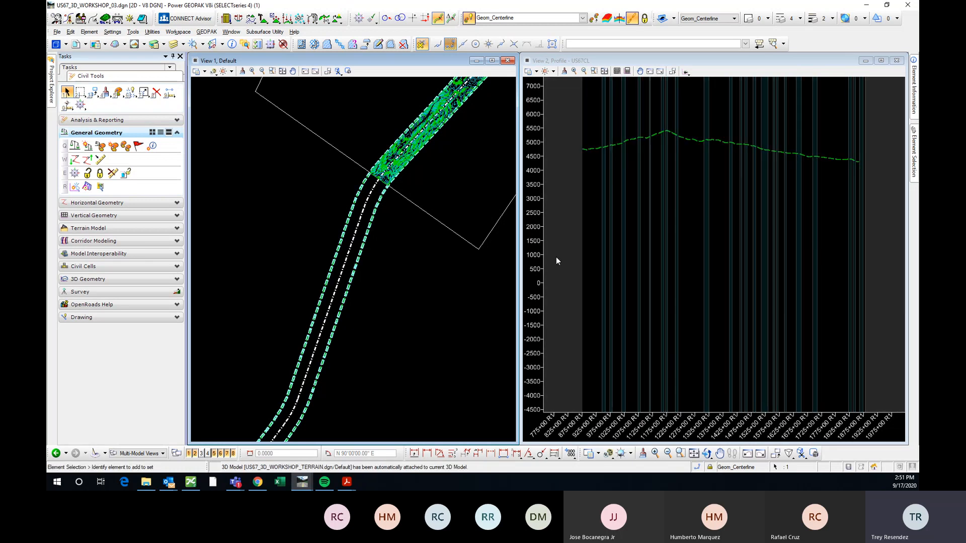
# - Examine the existing ground profile of US67CL and follow the alignment in plan relative to the terrain boundary
pyautogui.scroll(3, 652, 158)
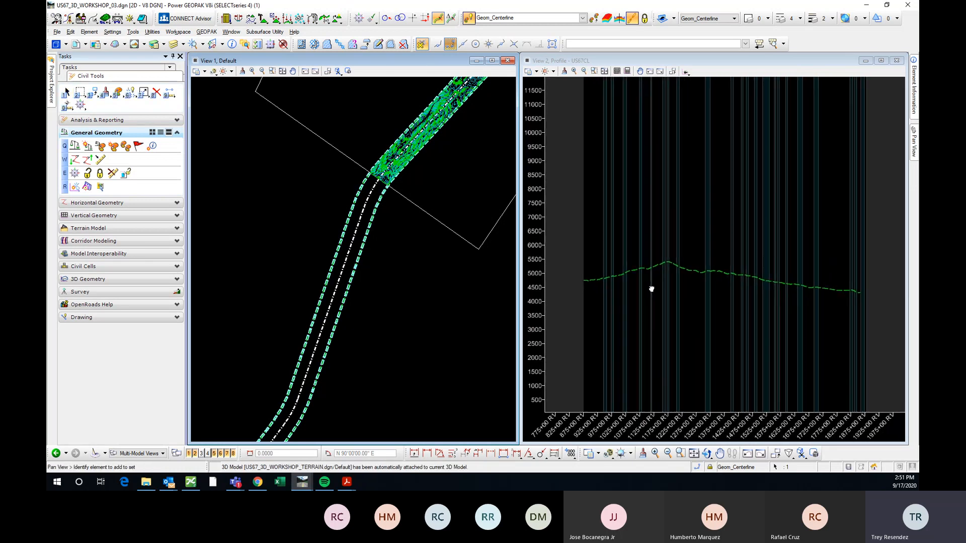
pyautogui.scroll(-2, 623, 286)
pyautogui.click(666, 306)
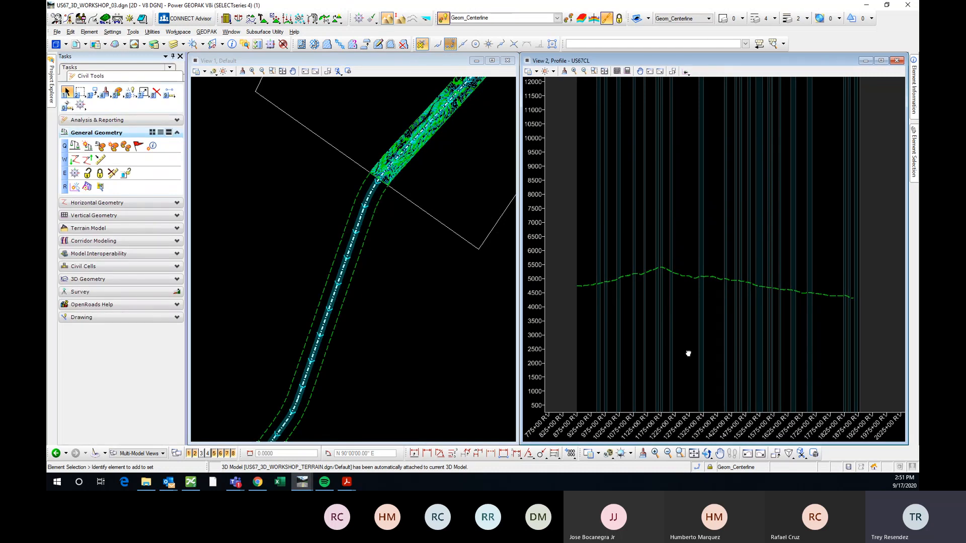
pyautogui.moveTo(688, 353); pyautogui.dragTo(692, 304, button='middle')
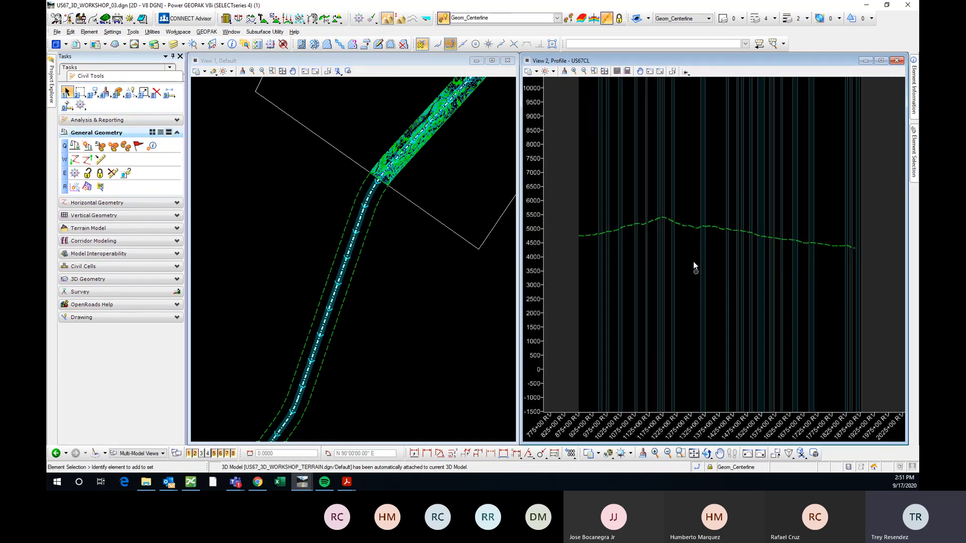
pyautogui.scroll(-5, 422, 189)
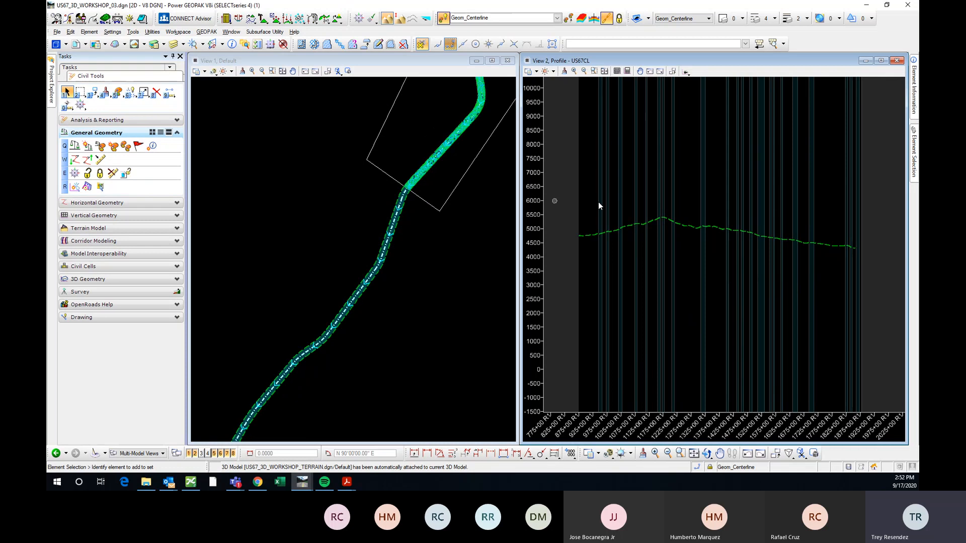
pyautogui.scroll(-2, 442, 171)
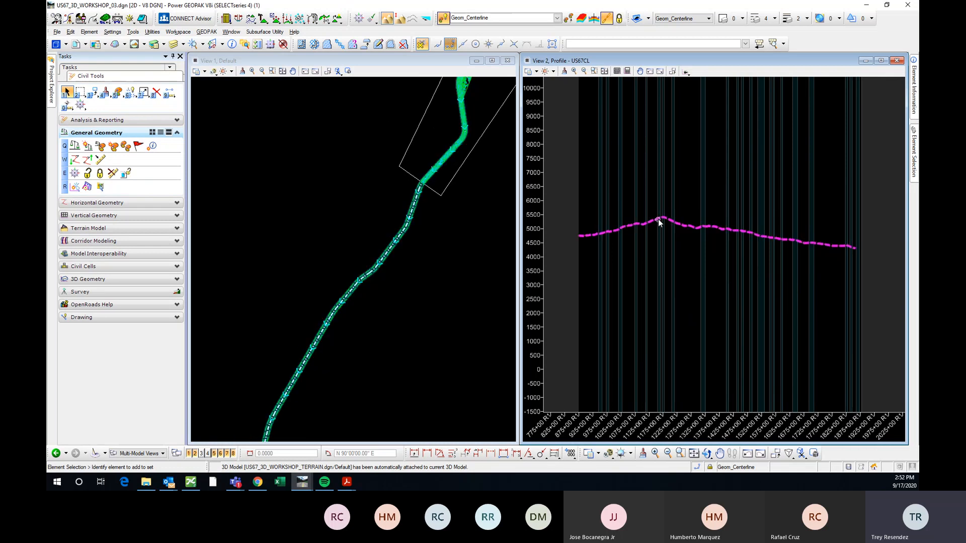
pyautogui.scroll(4, 374, 270)
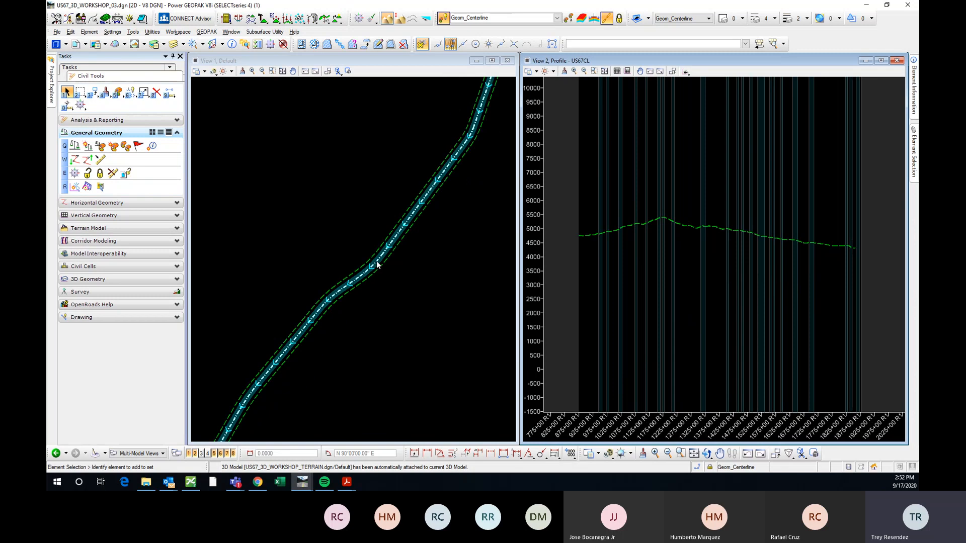
pyautogui.scroll(-3, 381, 247)
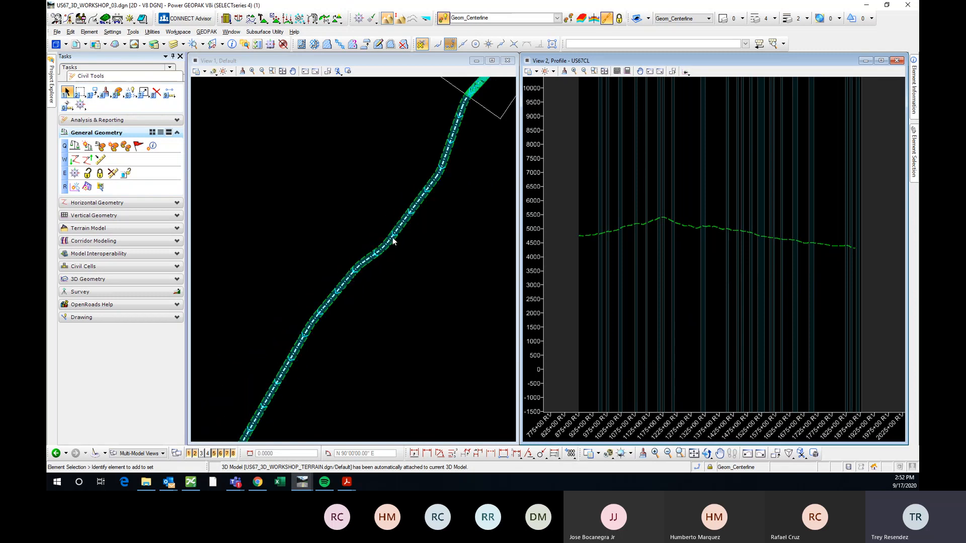
pyautogui.scroll(-1, 460, 158)
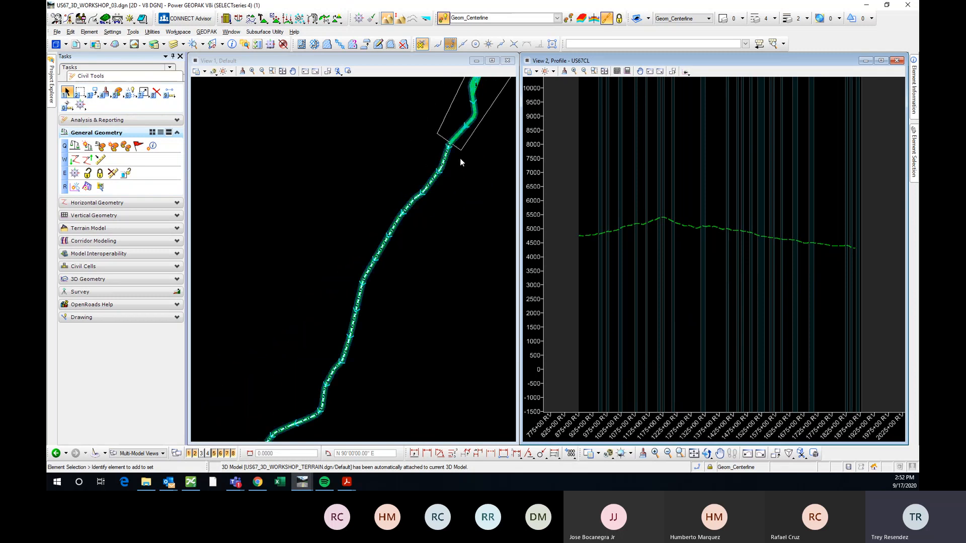
pyautogui.moveTo(380, 372); pyautogui.dragTo(426, 211, button='middle')
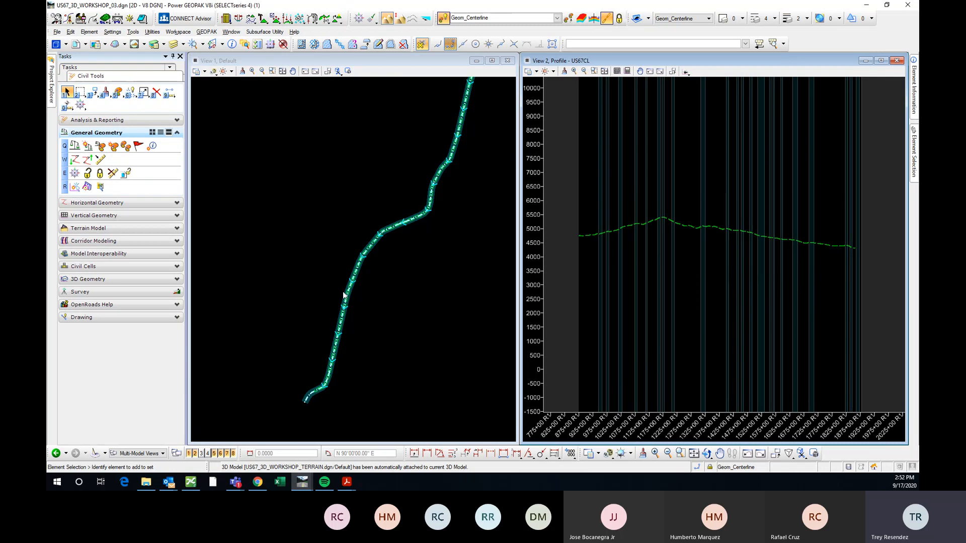
pyautogui.scroll(-3, 360, 295)
pyautogui.moveTo(483, 106); pyautogui.dragTo(431, 197, button='middle')
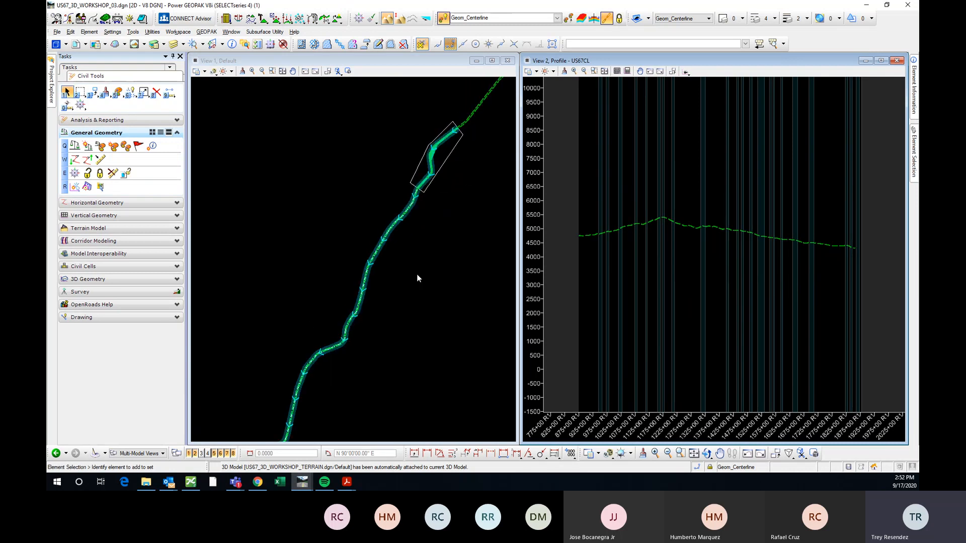
pyautogui.scroll(2, 638, 228)
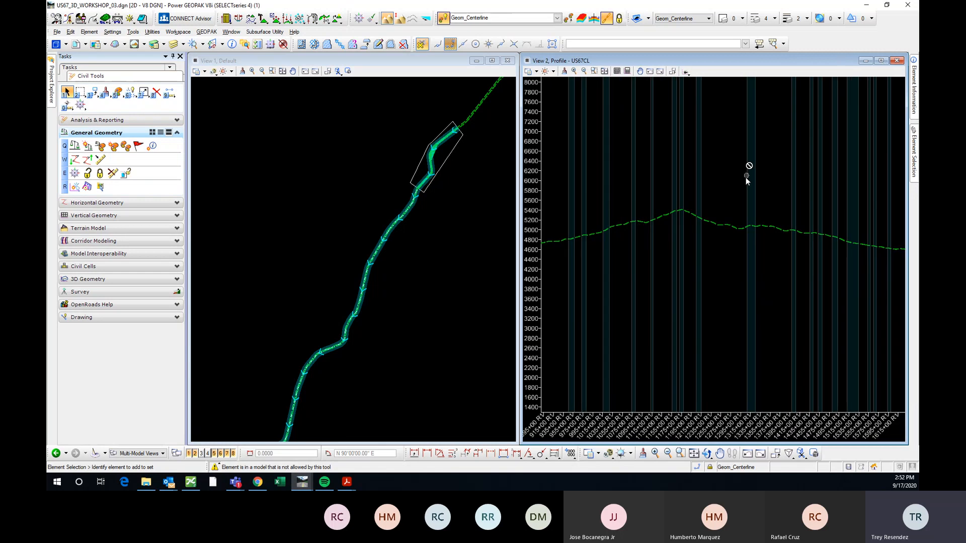
pyautogui.scroll(-2, 746, 177)
# - Review the US67CL profile at full size and compare the vertical geometry tools with their horizontal geometry counterparts
pyautogui.click(882, 60)
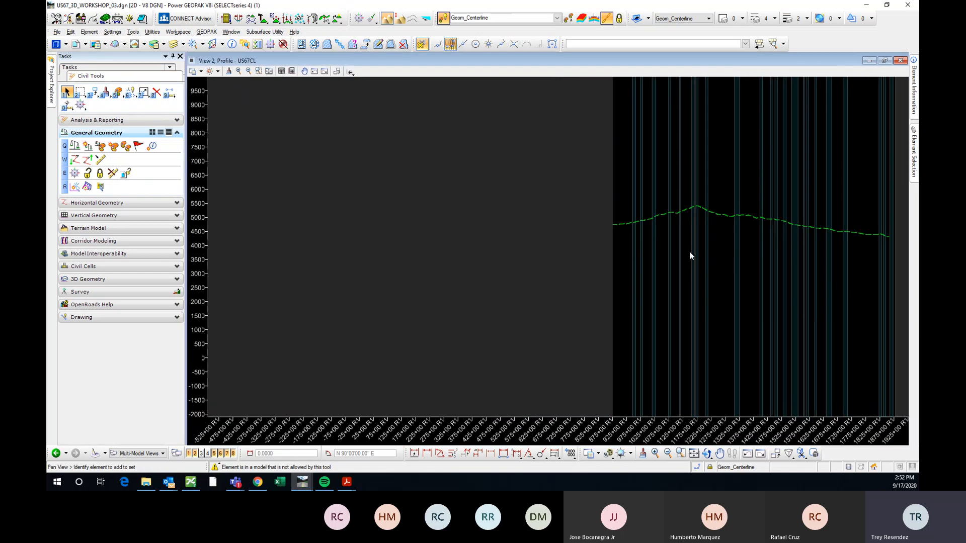
pyautogui.moveTo(690, 255); pyautogui.dragTo(456, 265, button='middle')
pyautogui.scroll(3, 456, 265)
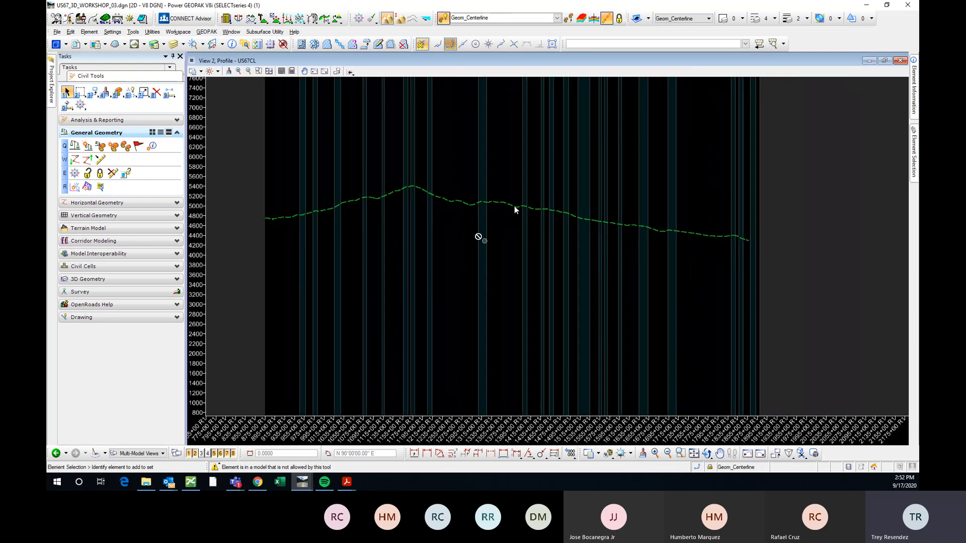
pyautogui.click(131, 215)
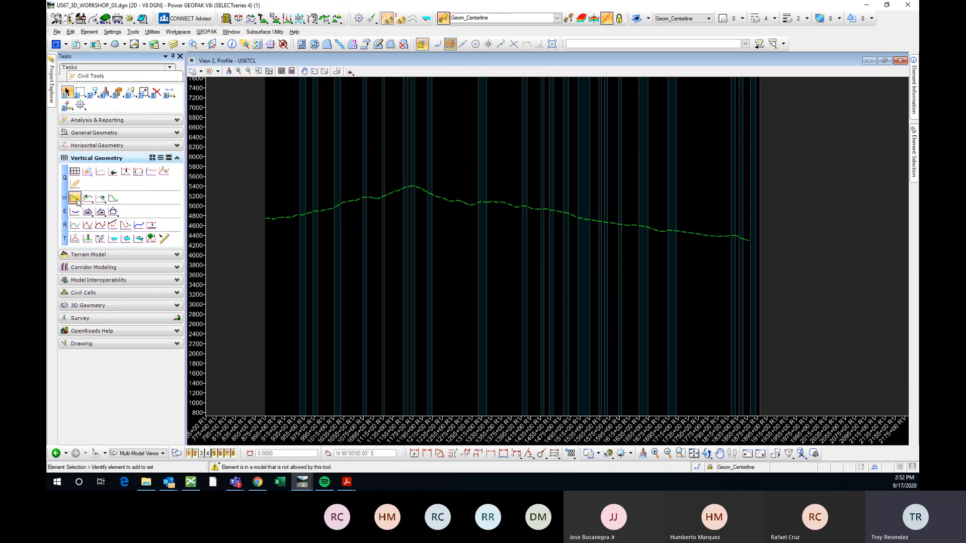
pyautogui.click(136, 149)
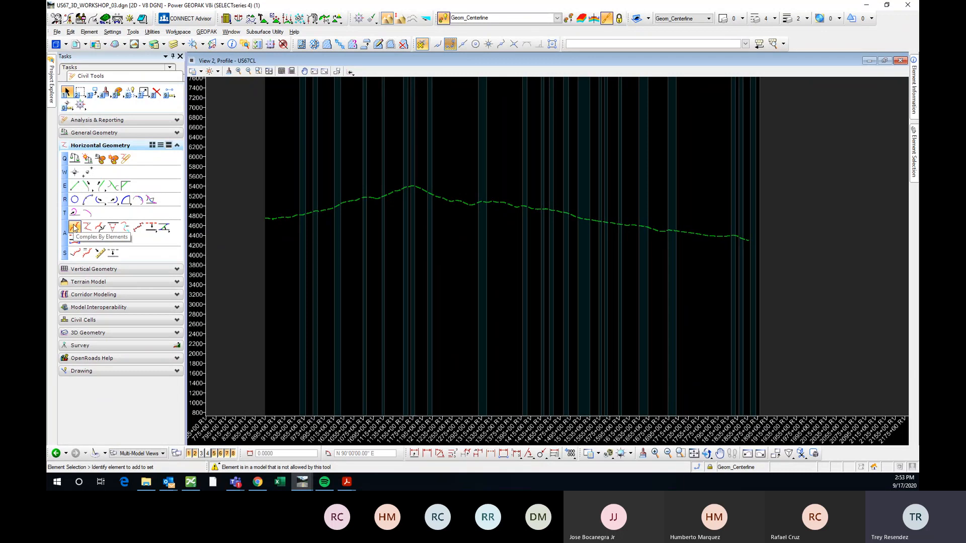
pyautogui.click(93, 269)
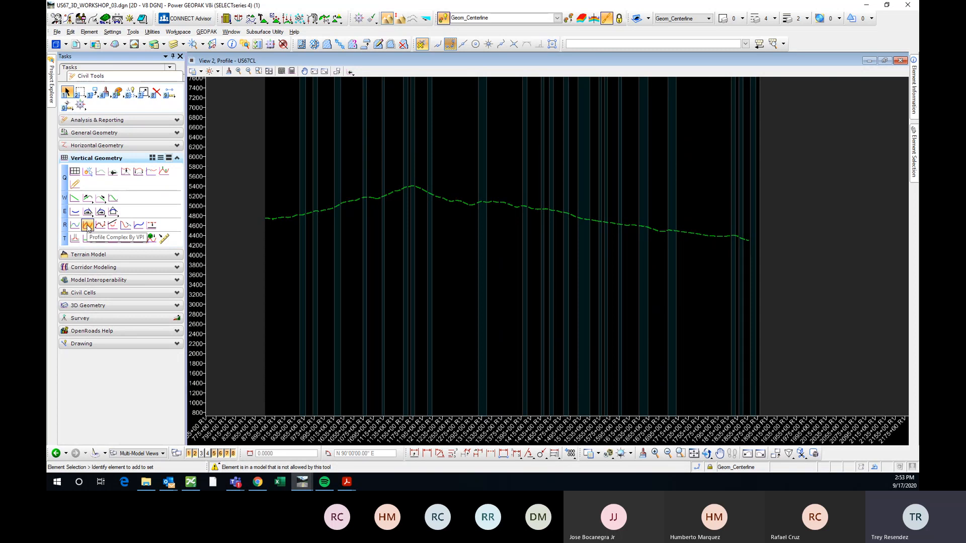
pyautogui.click(123, 146)
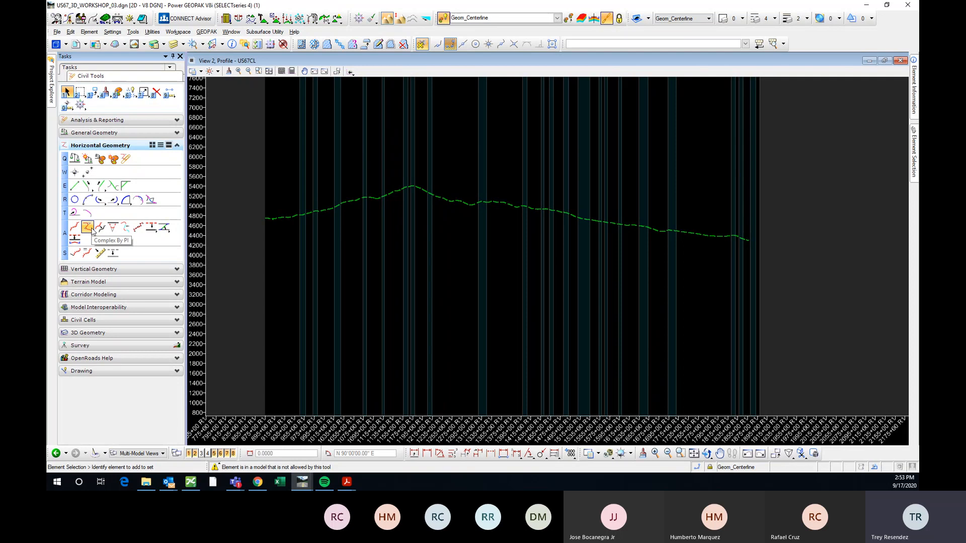
pyautogui.moveTo(420, 256); pyautogui.dragTo(485, 255, button='middle')
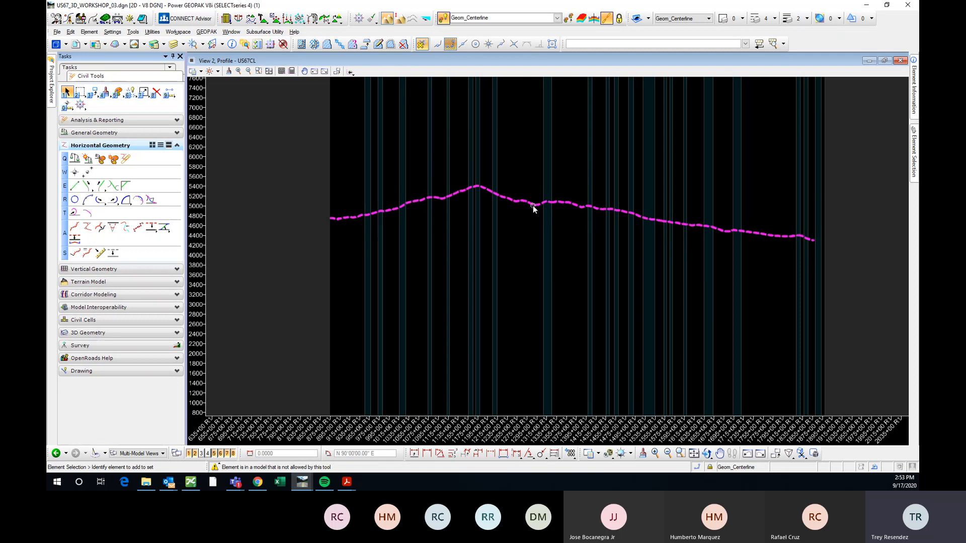
pyautogui.click(884, 61)
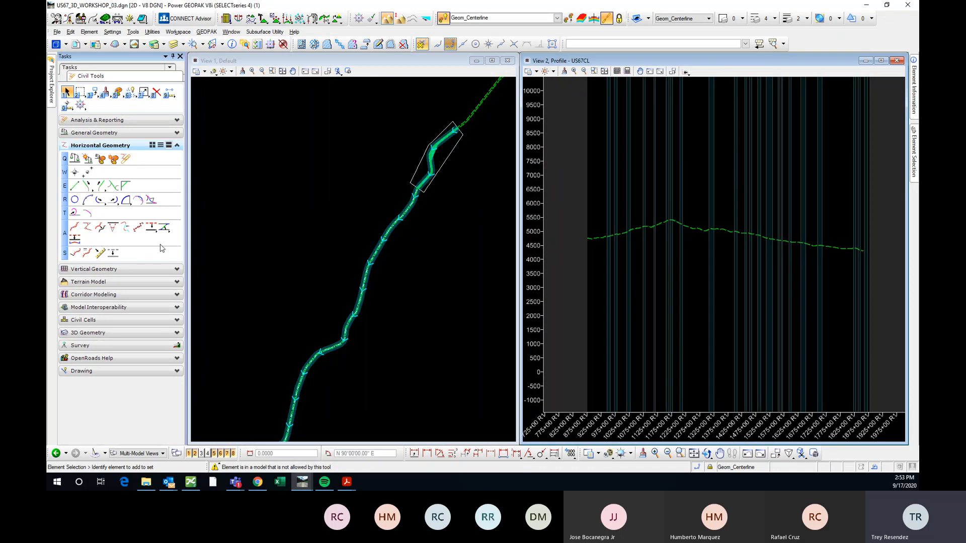
# - Draw a single line about 1010 long across the US67CL centerline and both terrain edges, south of the terrain boundary's corner
pyautogui.scroll(5, 434, 202)
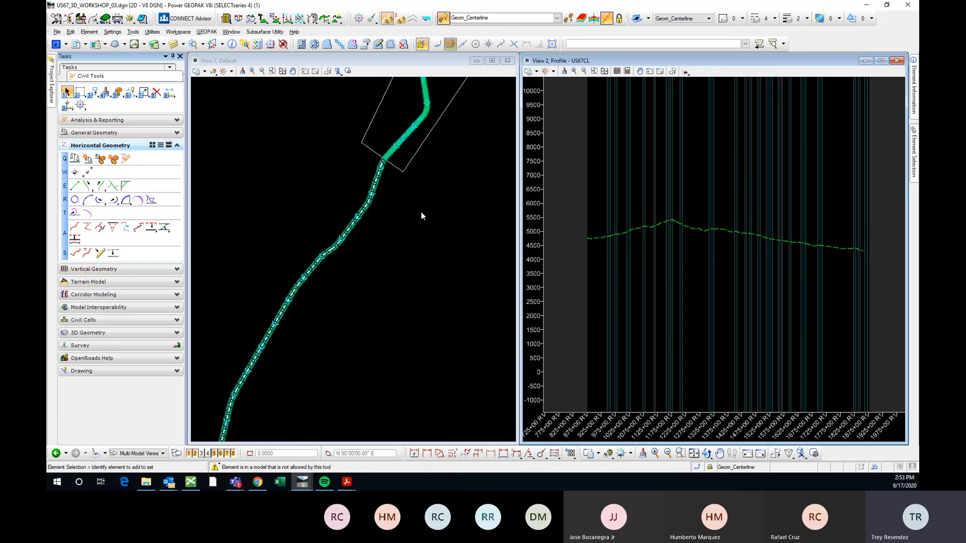
pyautogui.click(424, 230)
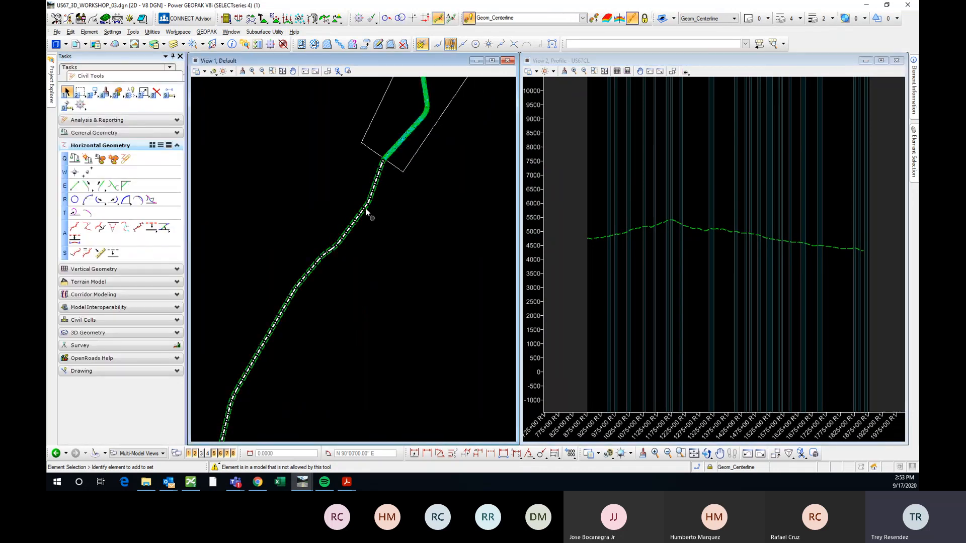
pyautogui.scroll(2, 366, 209)
pyautogui.scroll(3, 367, 215)
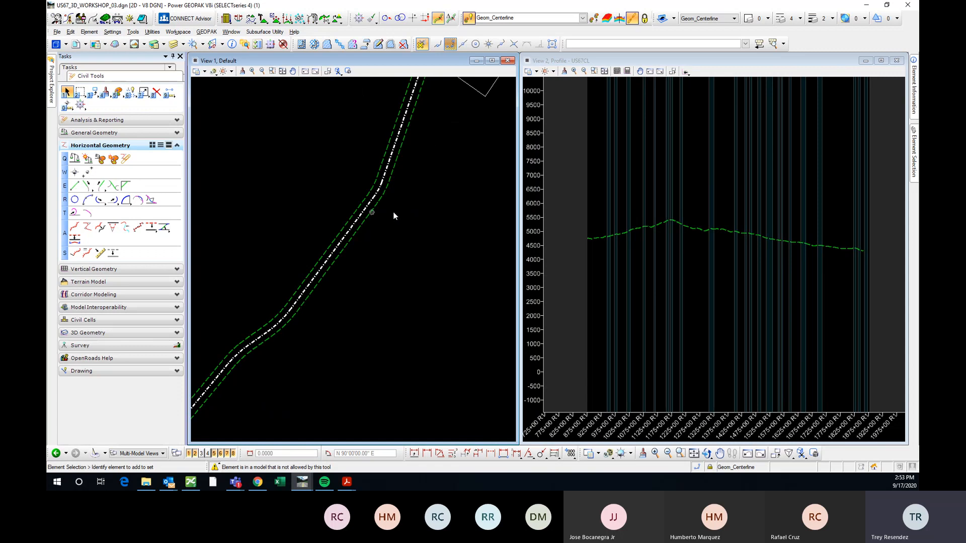
pyautogui.moveTo(393, 217); pyautogui.dragTo(381, 252, button='middle')
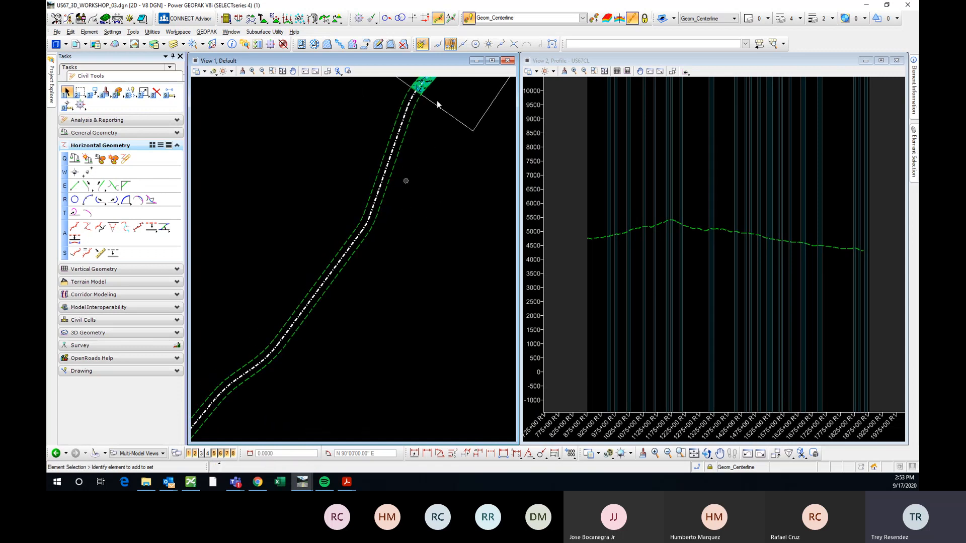
pyautogui.moveTo(444, 106); pyautogui.dragTo(470, 110, button='middle')
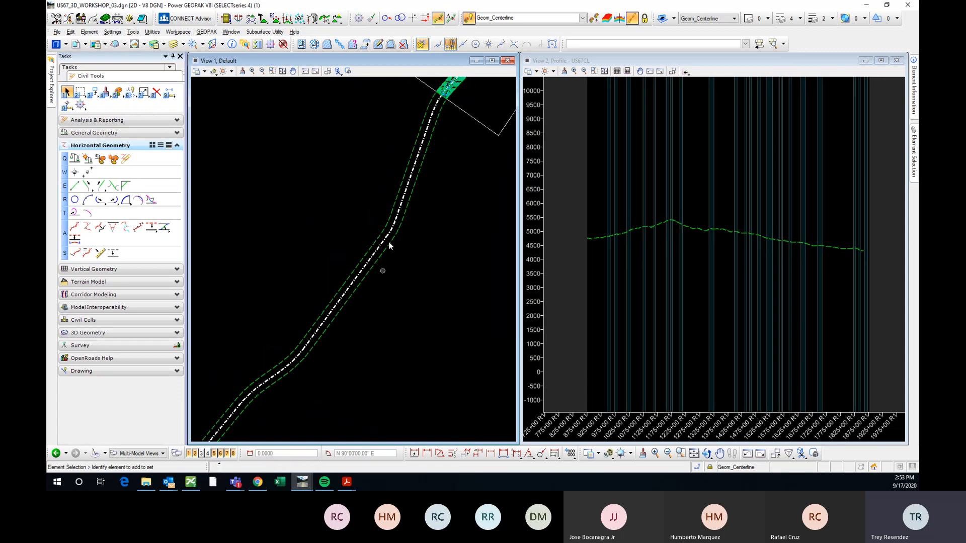
pyautogui.scroll(3, 372, 262)
pyautogui.moveTo(384, 272)
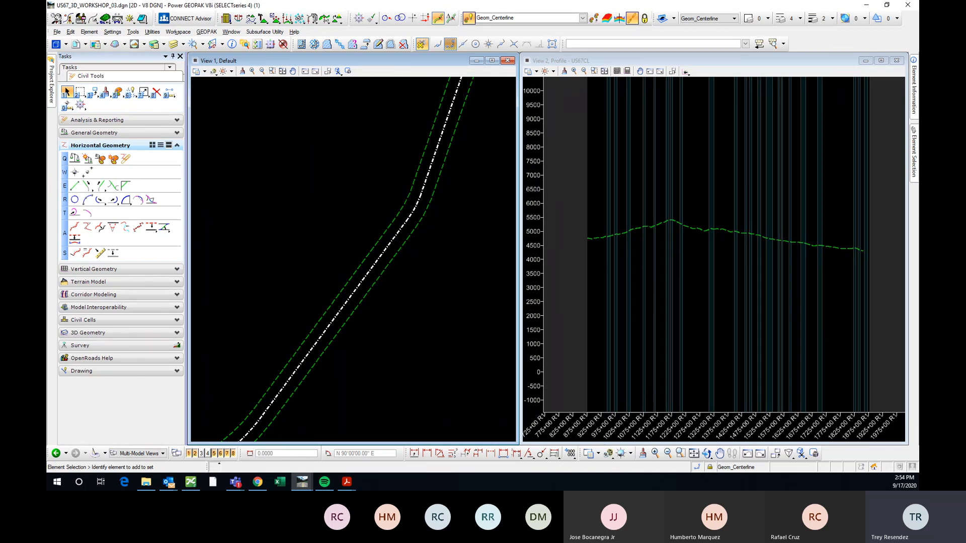
pyautogui.click(74, 185)
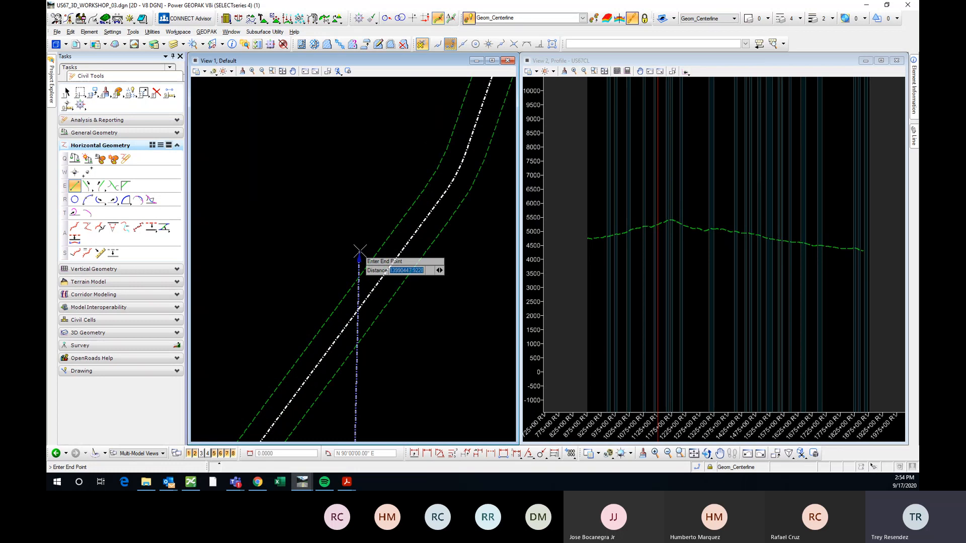
pyautogui.rightClick(405, 252)
pyautogui.scroll(-2, 379, 238)
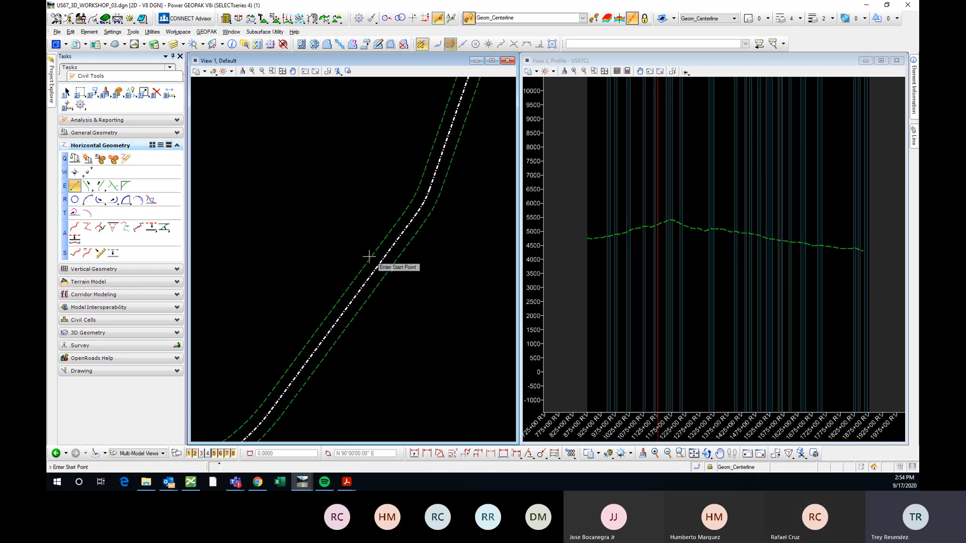
pyautogui.click(323, 235)
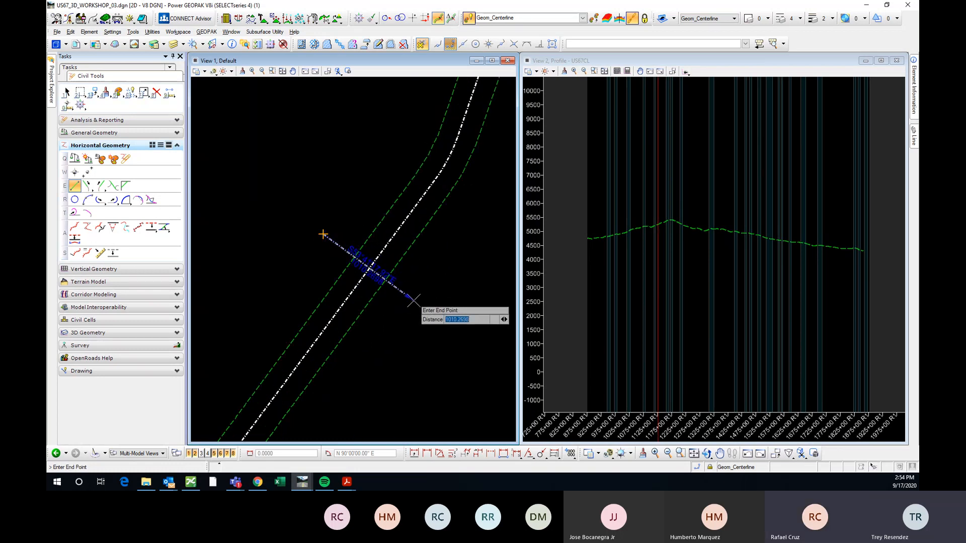
pyautogui.click(413, 301)
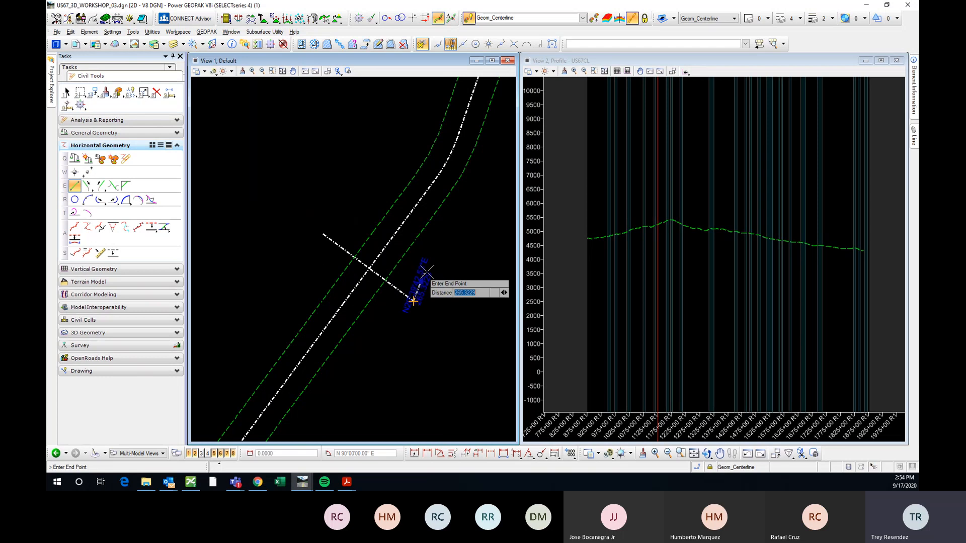
pyautogui.press('Escape')
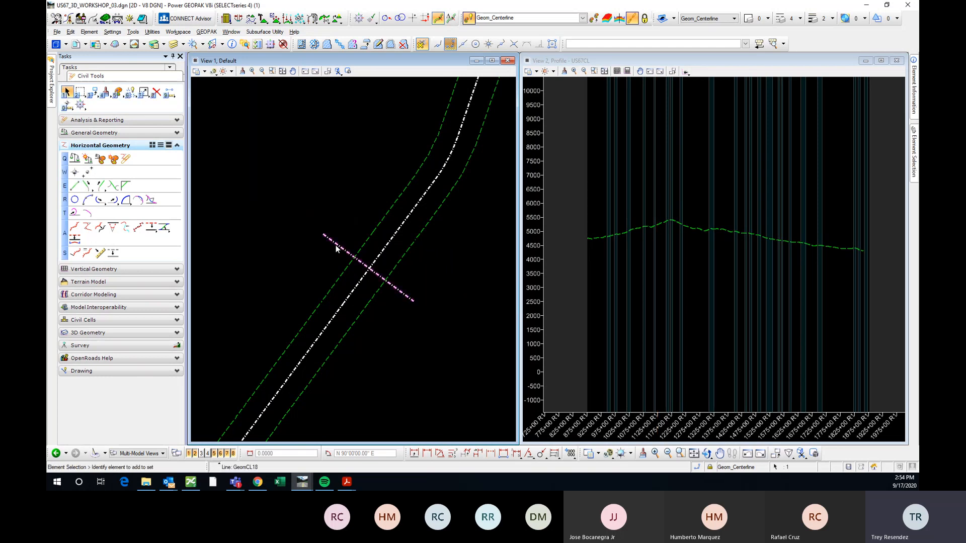
# - Open the profile model of the new crossing line in View 2
pyautogui.click(337, 246)
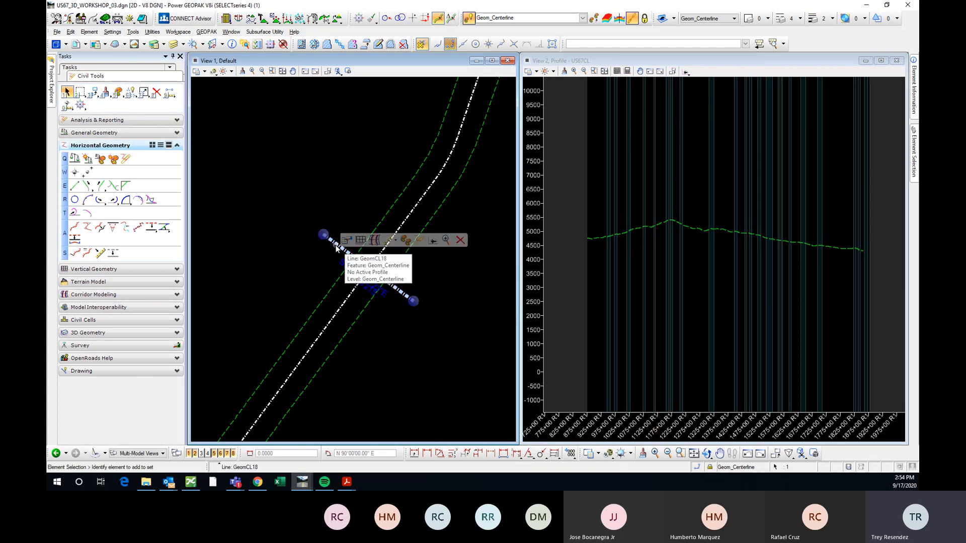
pyautogui.click(362, 241)
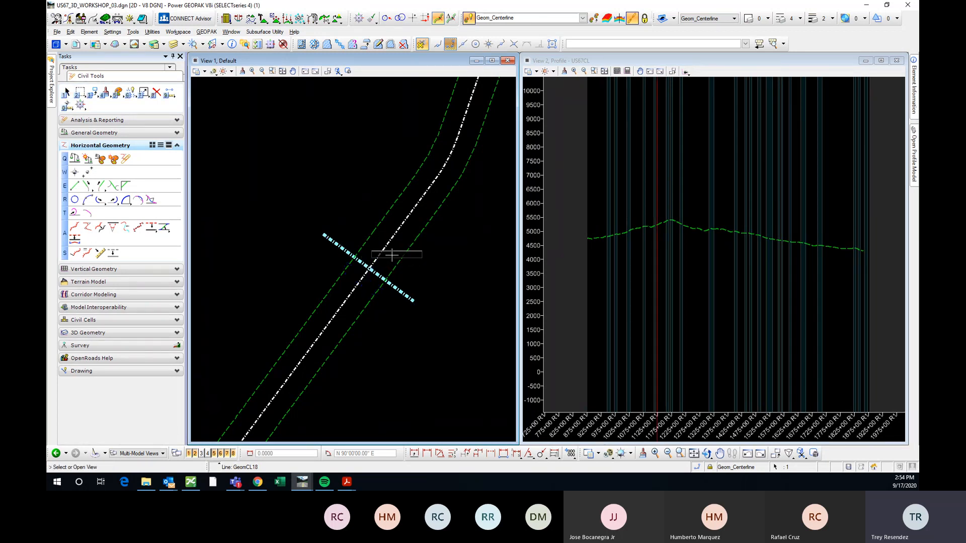
pyautogui.click(701, 206)
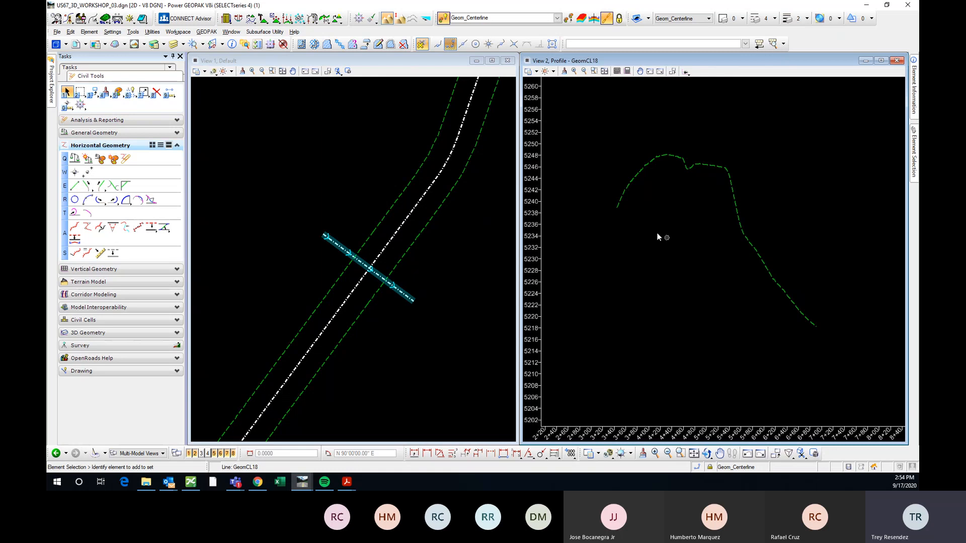
# - Move the crossing line southwest along the US67CL centerline by its midpoint and examine its terrain profile
pyautogui.click(385, 274)
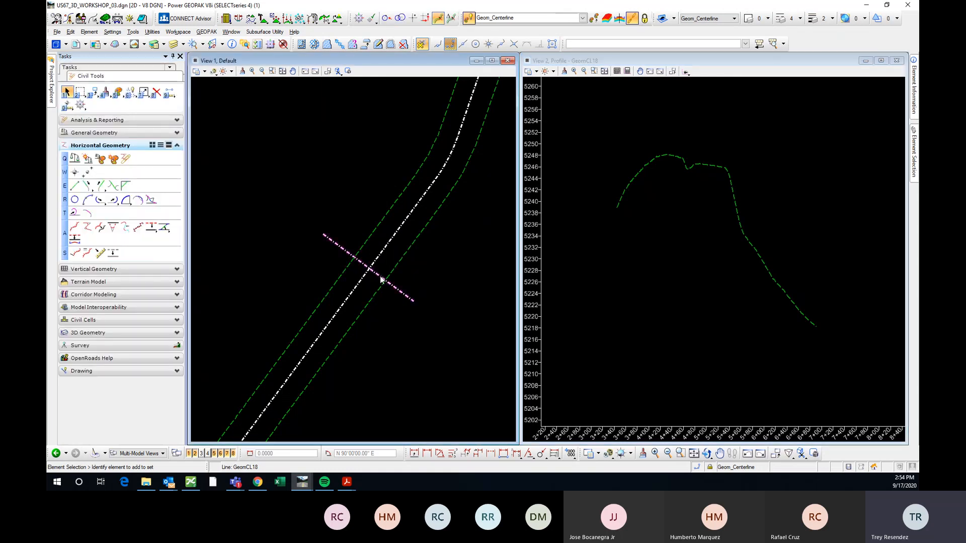
pyautogui.click(381, 279)
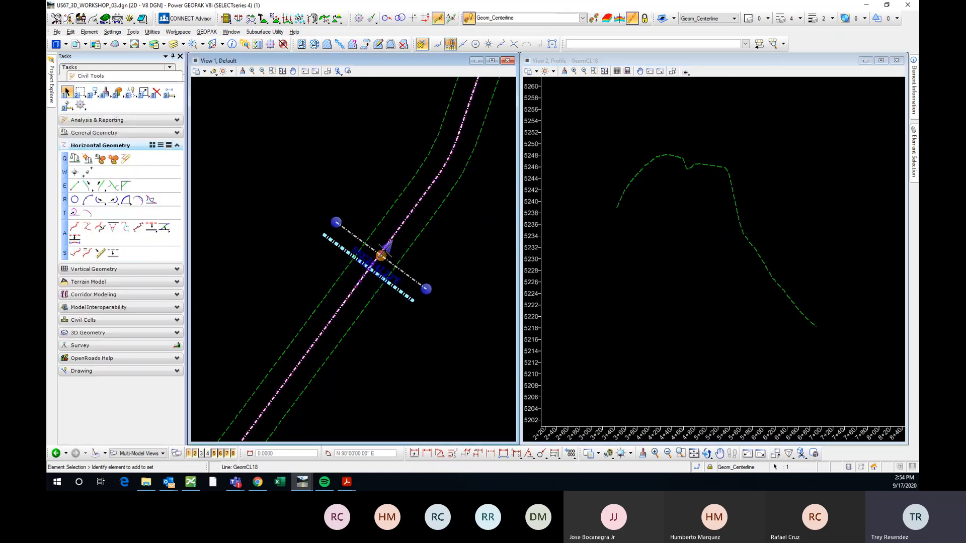
pyautogui.scroll(-2, 403, 229)
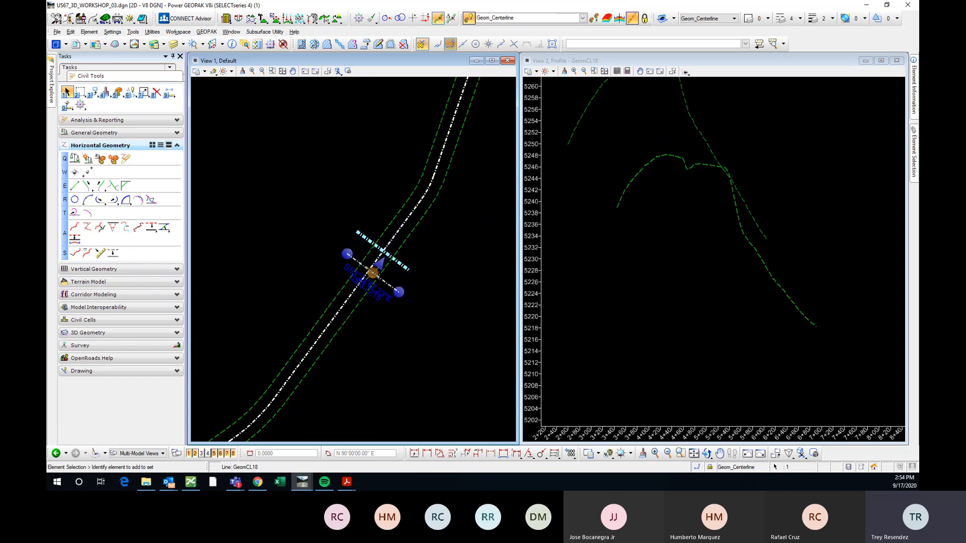
pyautogui.click(374, 269)
pyautogui.moveTo(645, 151); pyautogui.dragTo(684, 216, button='middle')
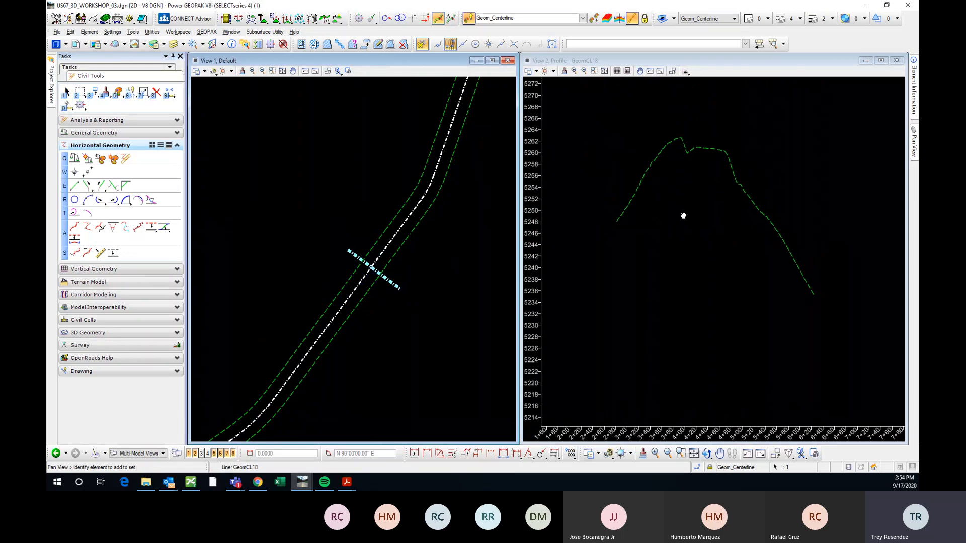
pyautogui.moveTo(395, 317); pyautogui.dragTo(441, 276, button='middle')
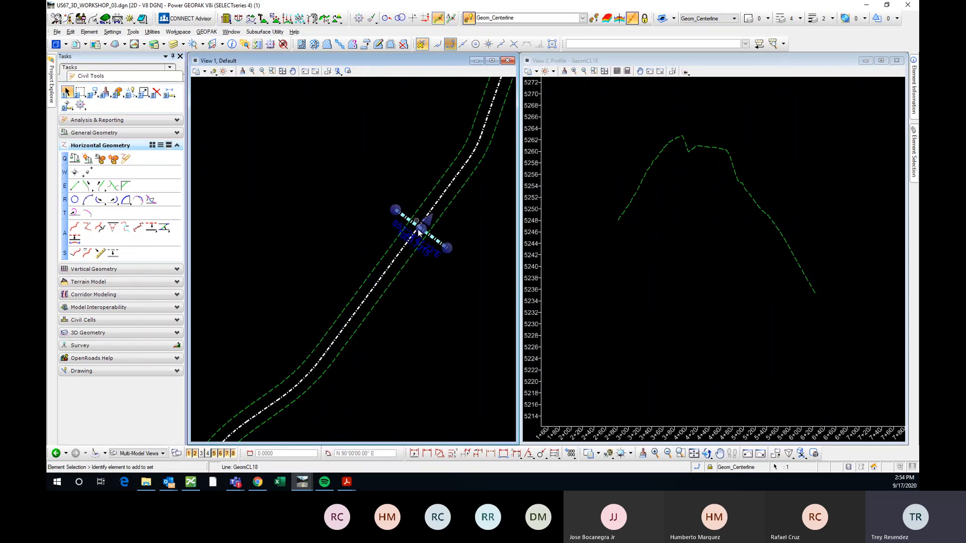
pyautogui.scroll(2, 419, 229)
pyautogui.scroll(-2, 423, 230)
pyautogui.scroll(5, 679, 165)
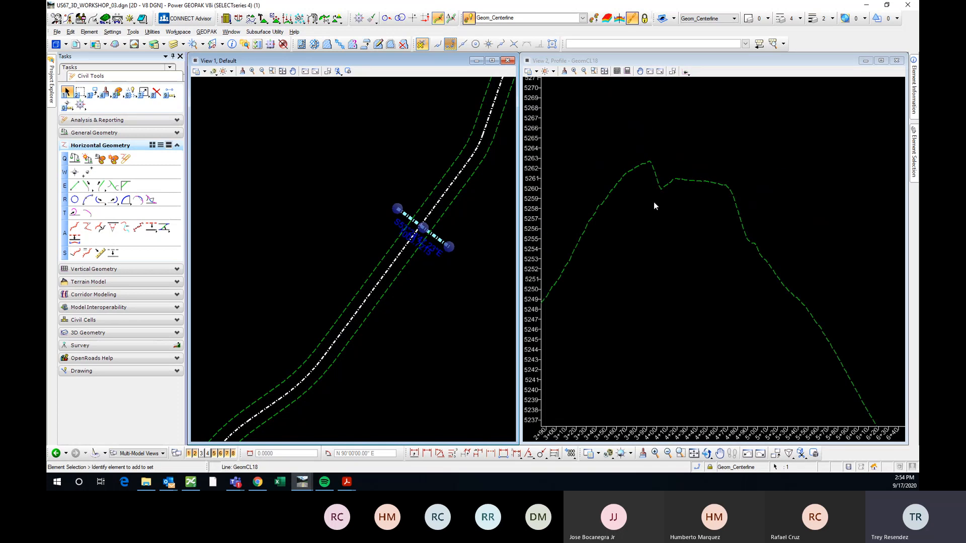
pyautogui.scroll(-3, 690, 149)
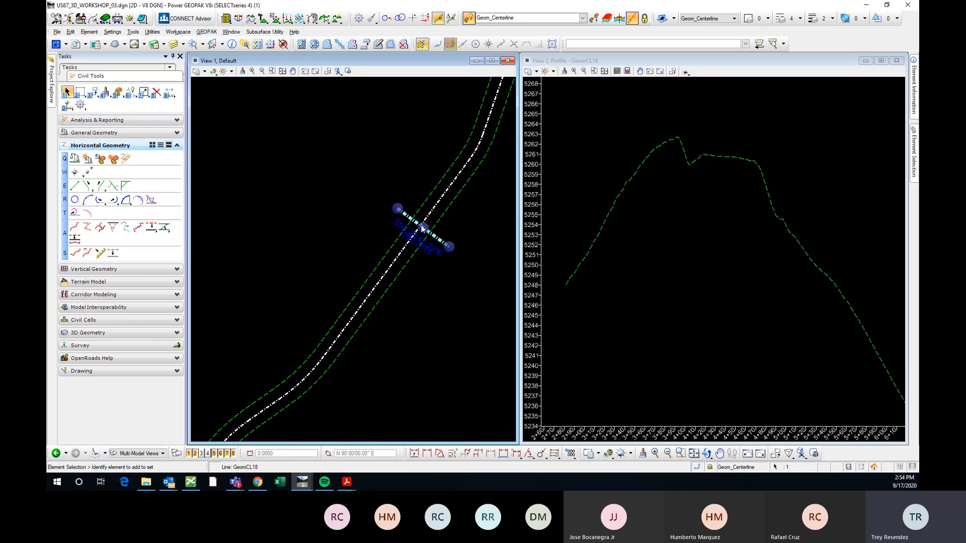
# - Shift the crossing line farther southwest along US67CL, keeping it across both terrain edges, and compare the resulting profile
pyautogui.moveTo(423, 228); pyautogui.dragTo(413, 239)
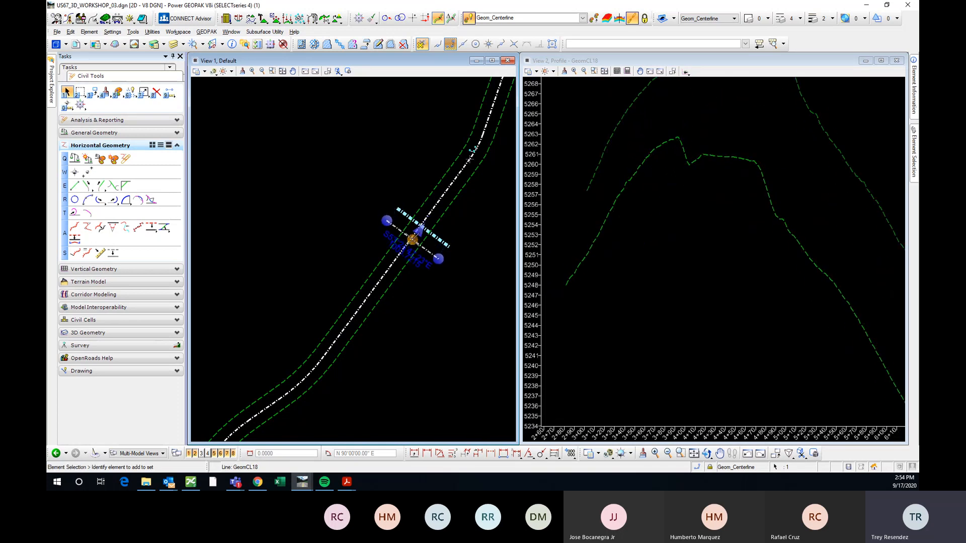
pyautogui.scroll(-1, 413, 240)
pyautogui.click(413, 239)
pyautogui.scroll(-2, 714, 209)
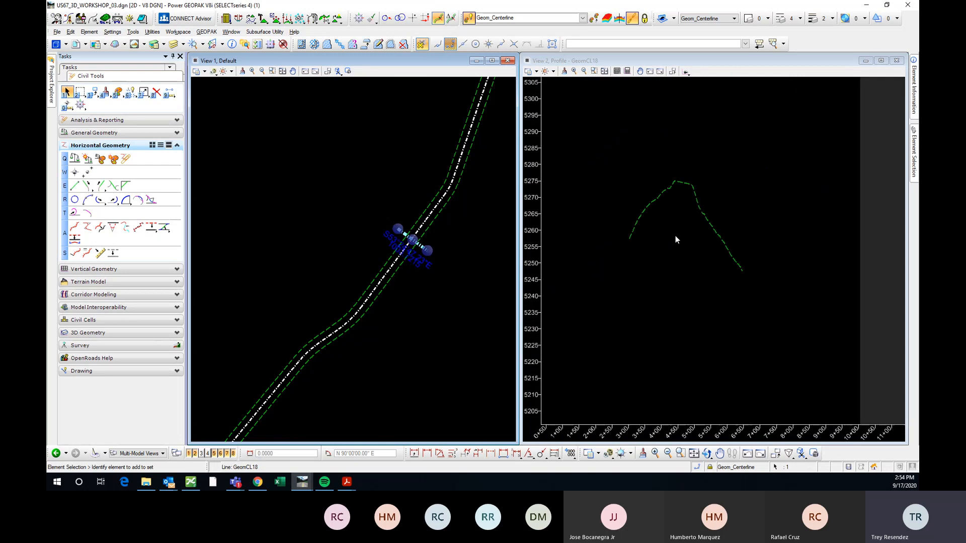
pyautogui.click(411, 244)
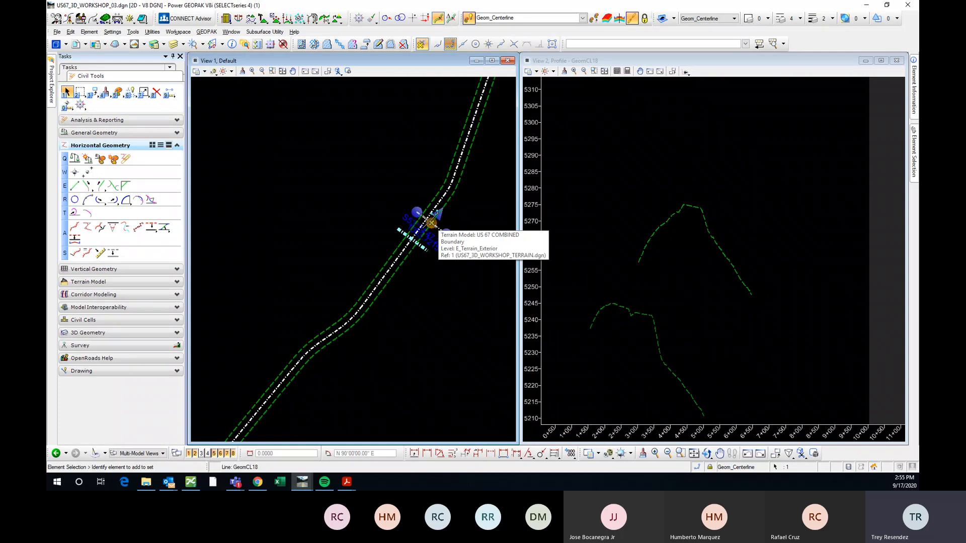
pyautogui.moveTo(456, 238); pyautogui.dragTo(403, 260, button='middle')
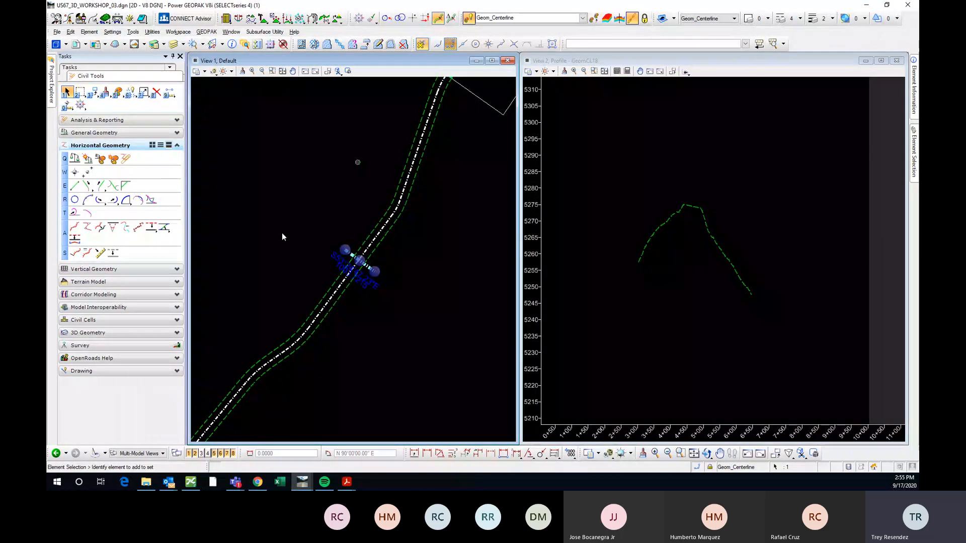
# - Delete the crossing line from the plan model
pyautogui.click(410, 242)
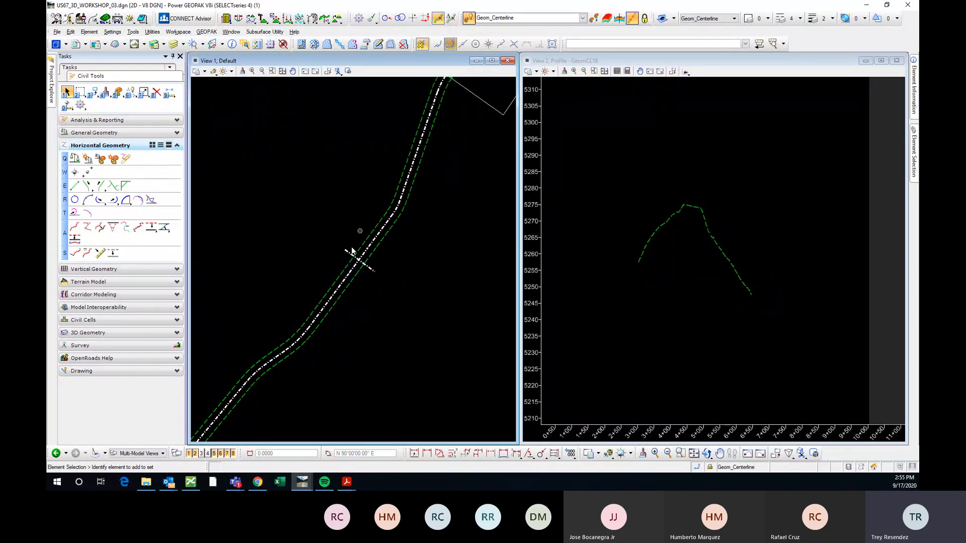
pyautogui.scroll(3, 354, 253)
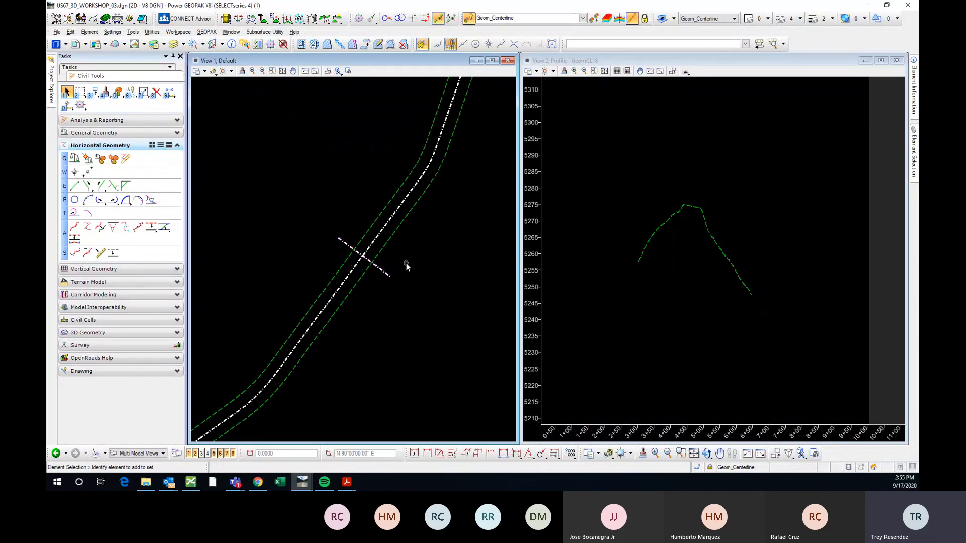
pyautogui.moveTo(430, 235); pyautogui.dragTo(412, 304, button='middle')
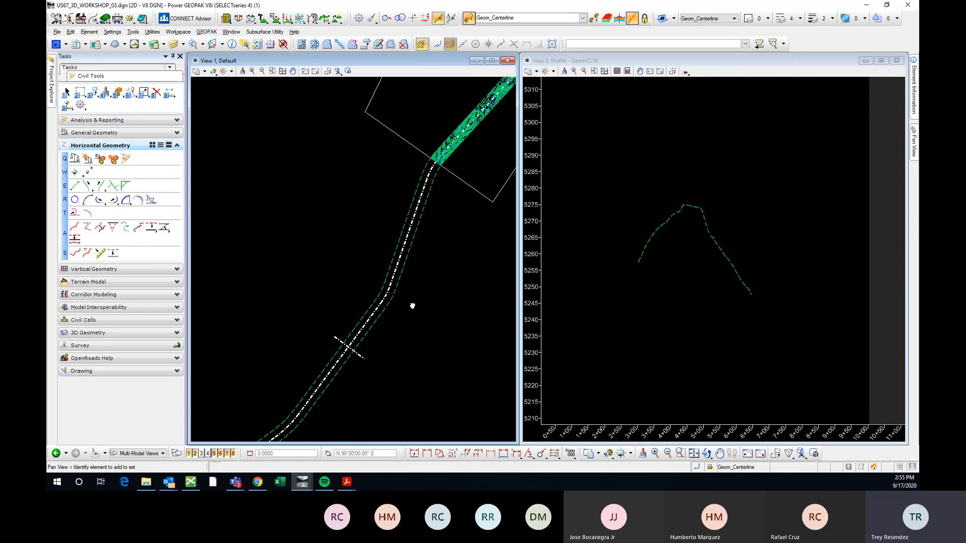
pyautogui.scroll(5, 443, 153)
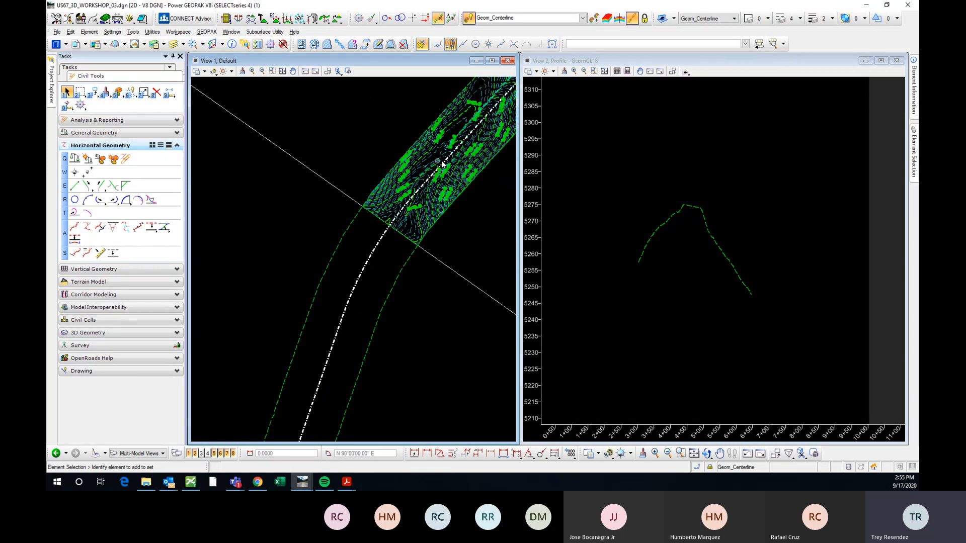
pyautogui.scroll(-5, 443, 162)
pyautogui.scroll(2, 337, 367)
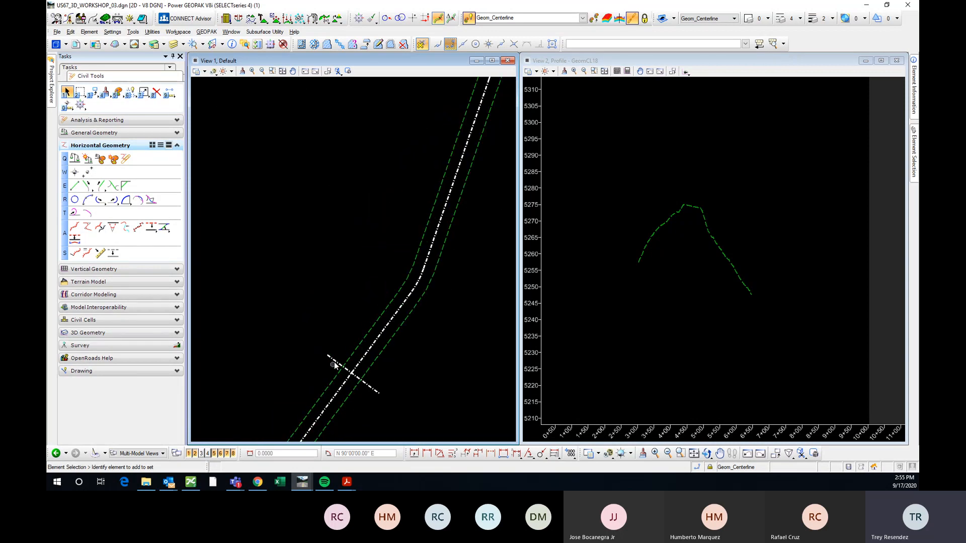
pyautogui.click(370, 386)
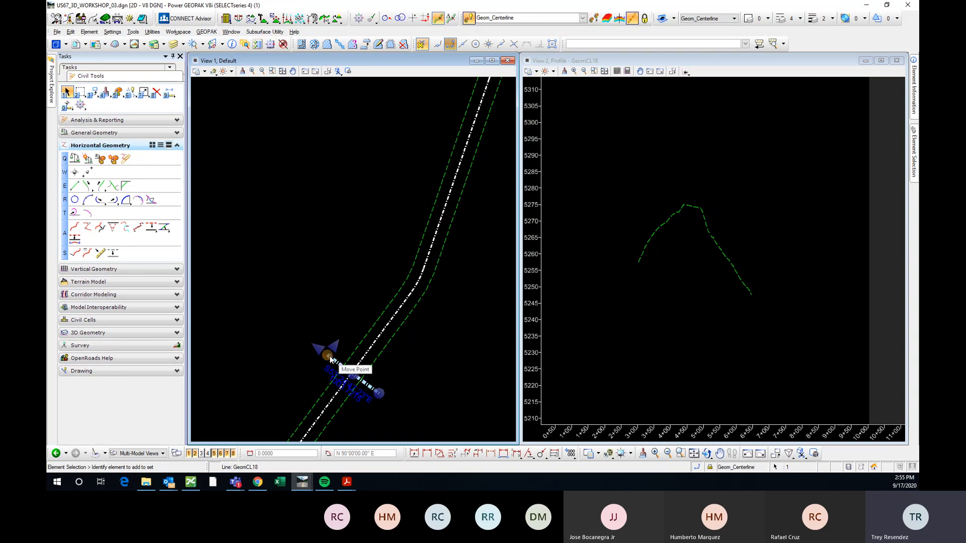
pyautogui.press('Delete')
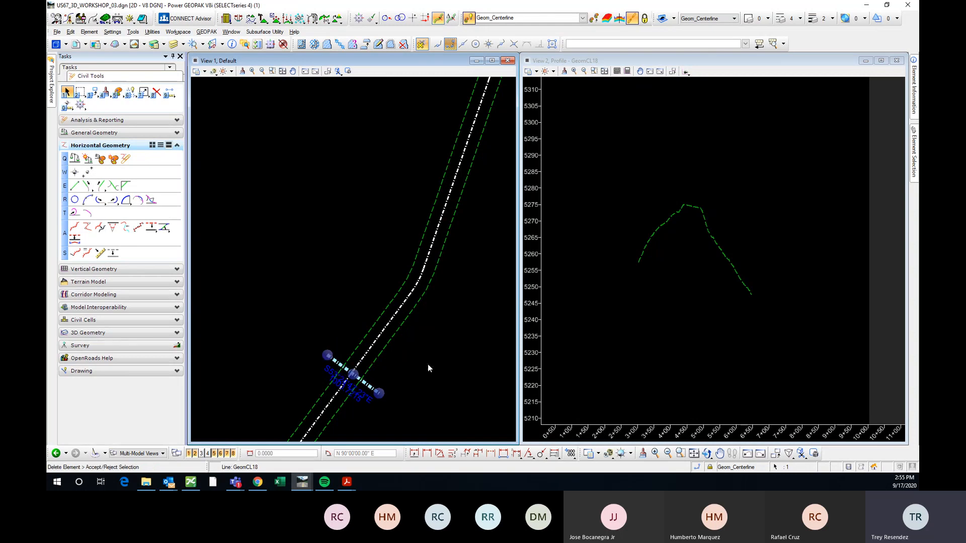
# - Close the profile view and show the plan in View 1 at full size
pyautogui.click(897, 61)
pyautogui.click(492, 60)
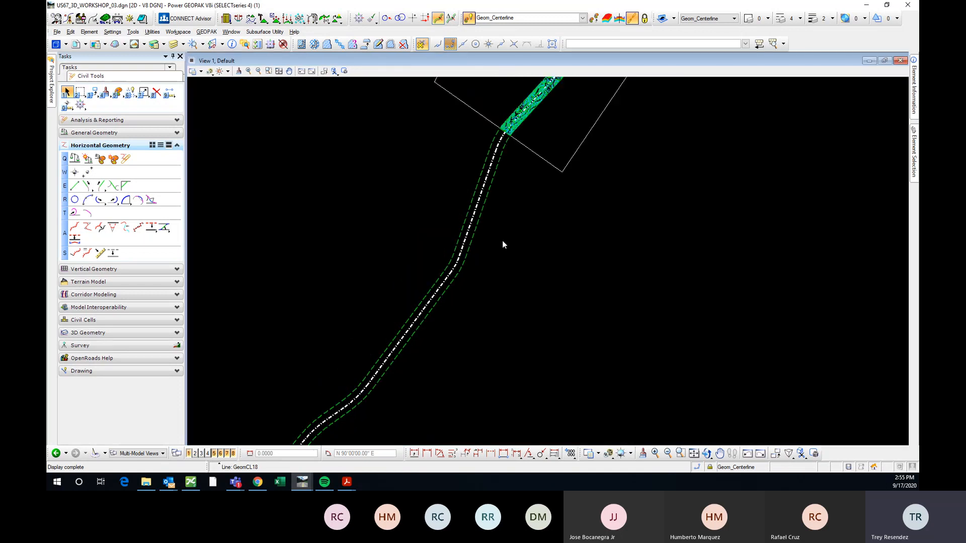
pyautogui.moveTo(615, 142); pyautogui.dragTo(488, 365, button='middle')
pyautogui.moveTo(689, 121); pyautogui.dragTo(636, 236, button='middle')
pyautogui.scroll(-5, 675, 168)
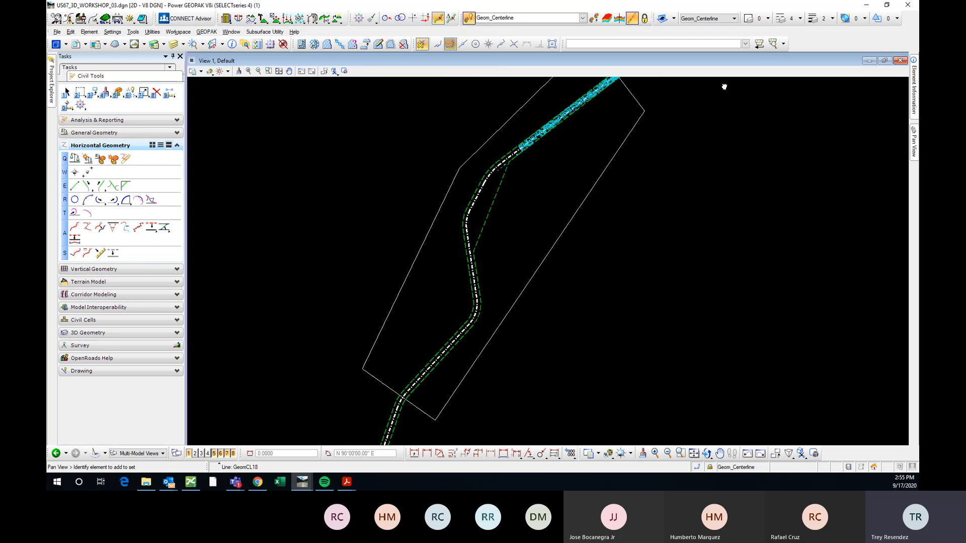
pyautogui.press('Escape')
pyautogui.scroll(5, 612, 233)
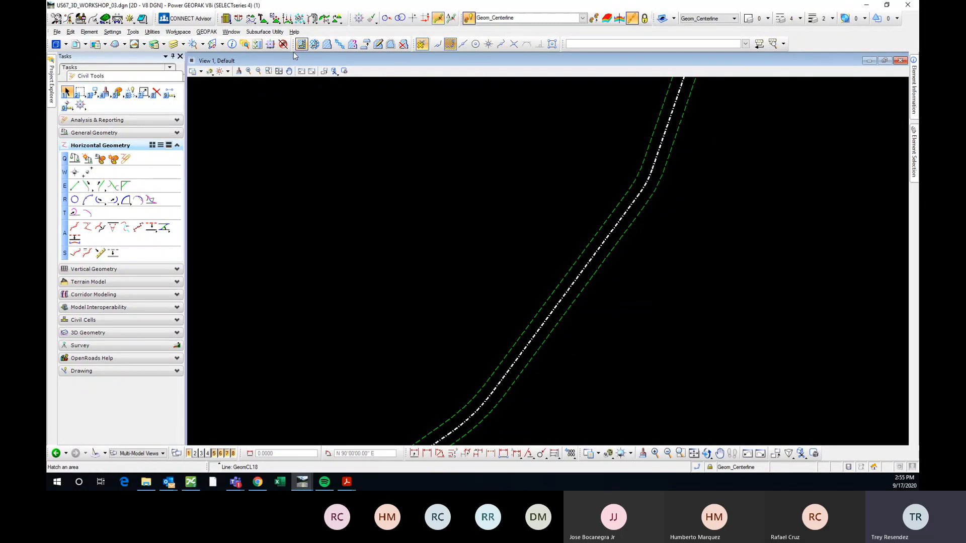
# - Open the Civil AccuDraw toolbar and turn on Civil AccuDraw
pyautogui.click(133, 32)
pyautogui.moveTo(209, 131)
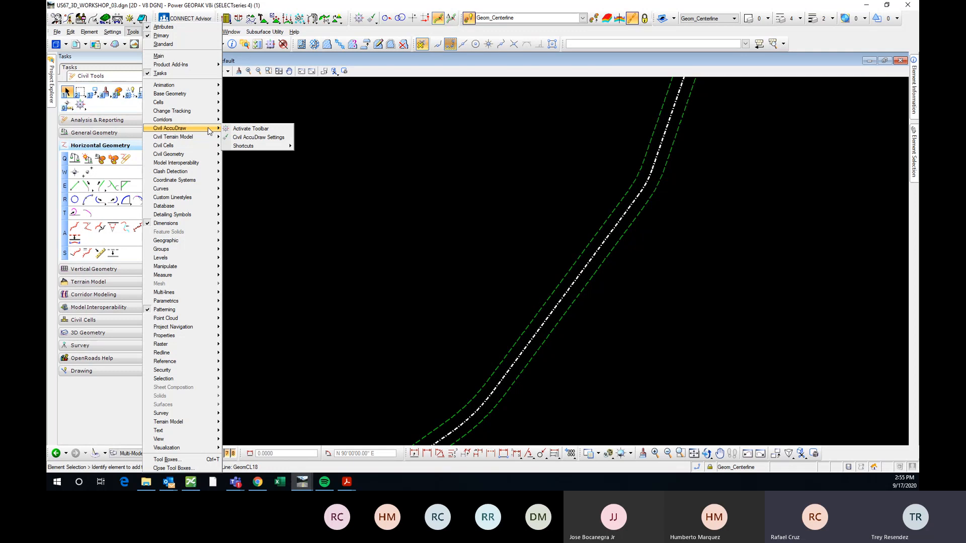
pyautogui.click(248, 130)
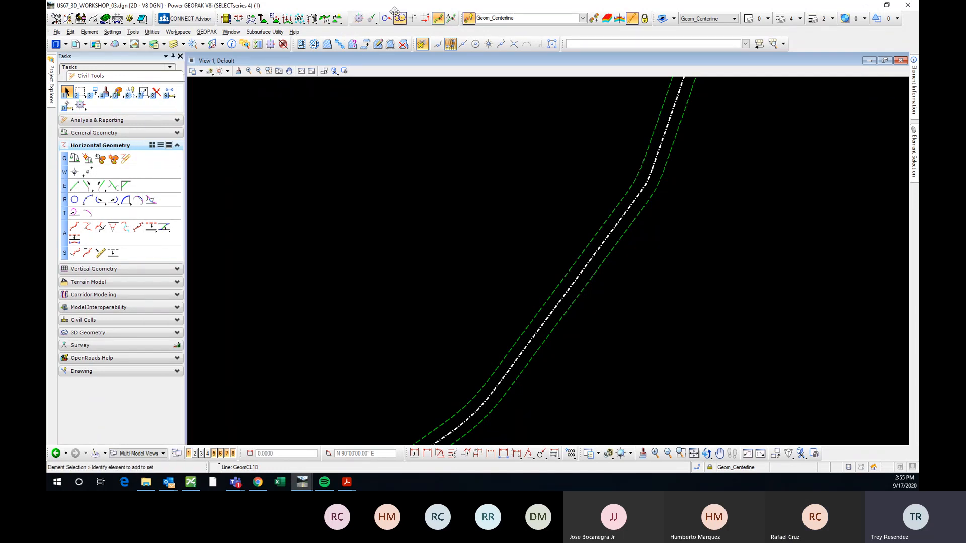
pyautogui.moveTo(663, 244); pyautogui.dragTo(547, 255, button='middle')
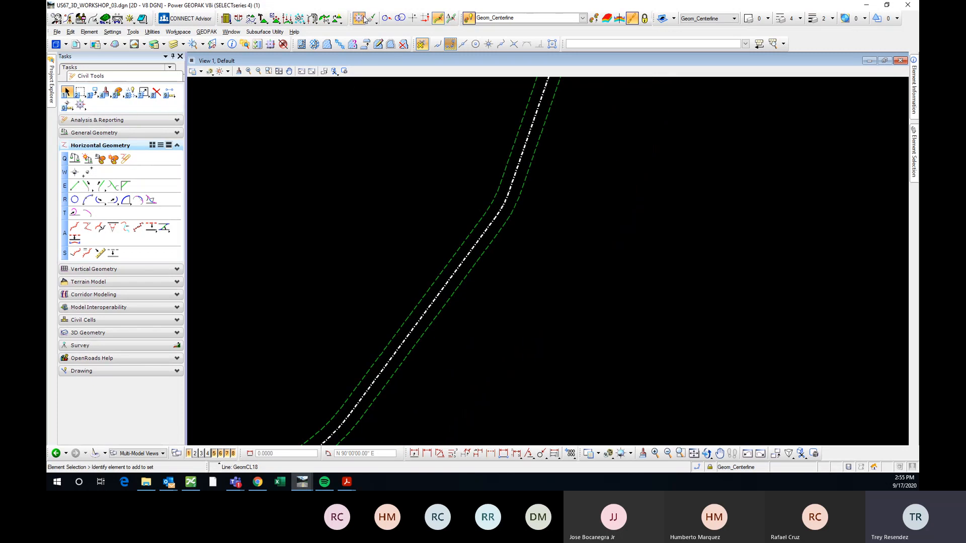
# - Start a new line and set the US67CL centerline as the station-offset reference for its start point
pyautogui.click(74, 188)
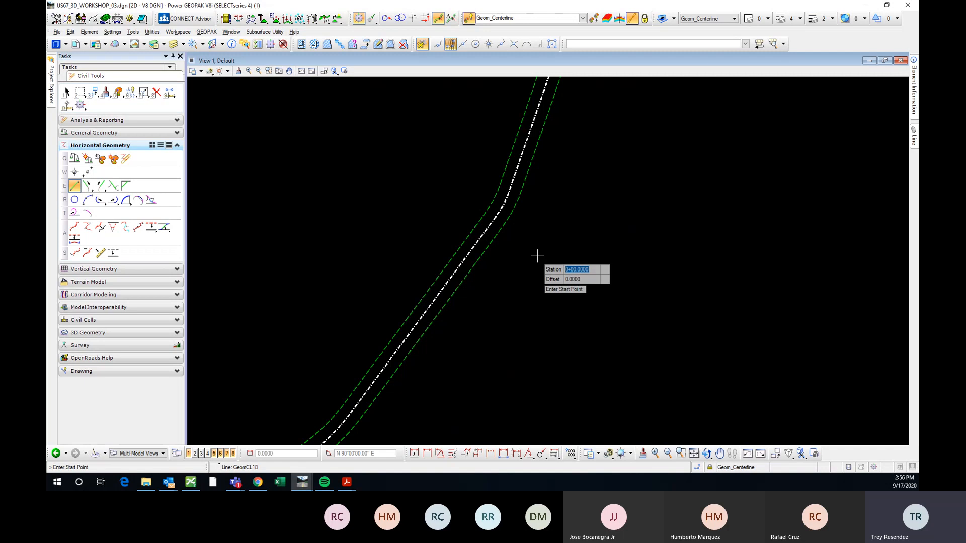
pyautogui.press('o')
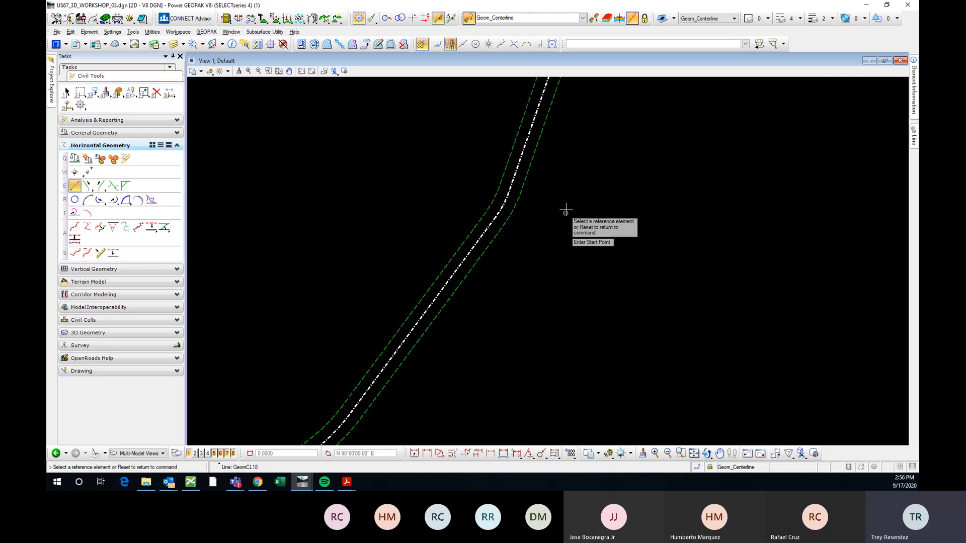
pyautogui.moveTo(560, 229); pyautogui.dragTo(529, 255, button='middle')
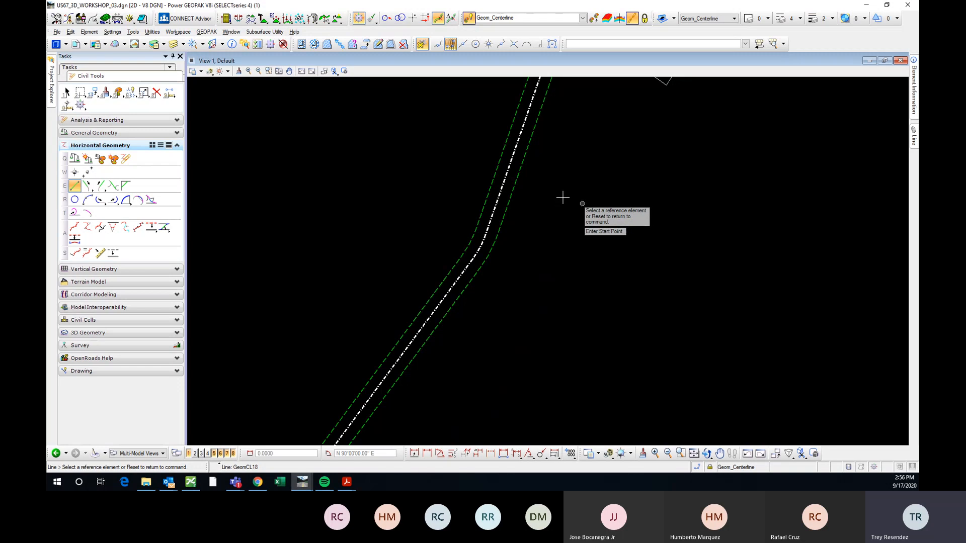
pyautogui.scroll(3, 522, 199)
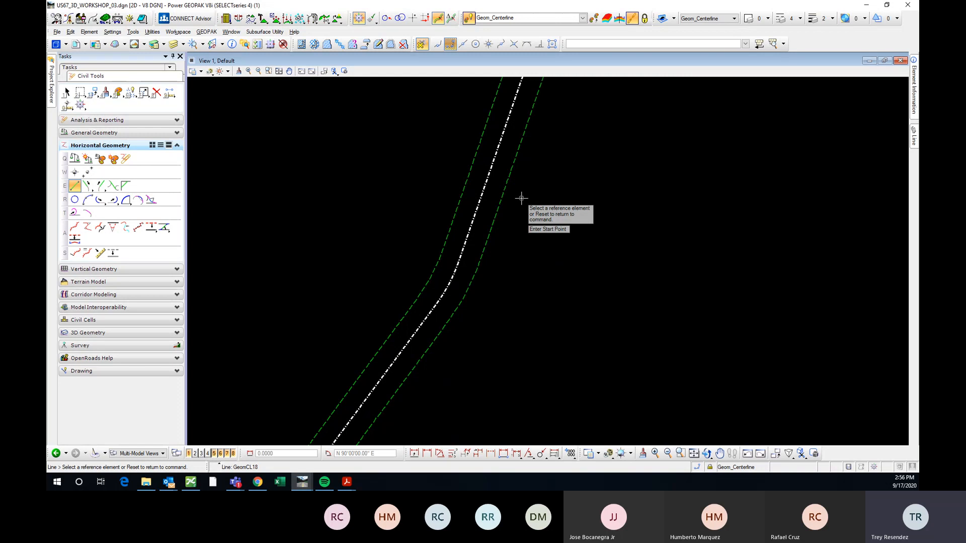
pyautogui.click(466, 234)
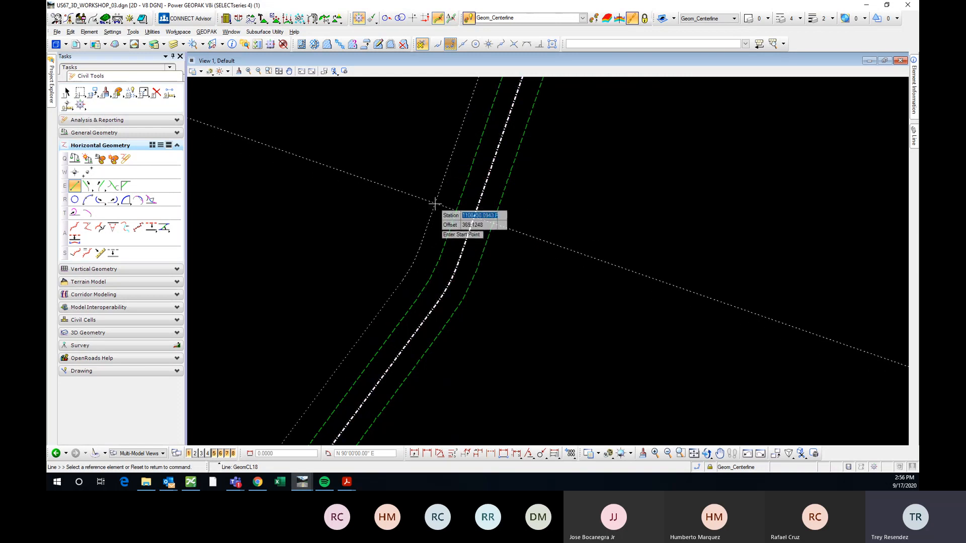
pyautogui.scroll(-1, 452, 208)
pyautogui.scroll(-2, 524, 151)
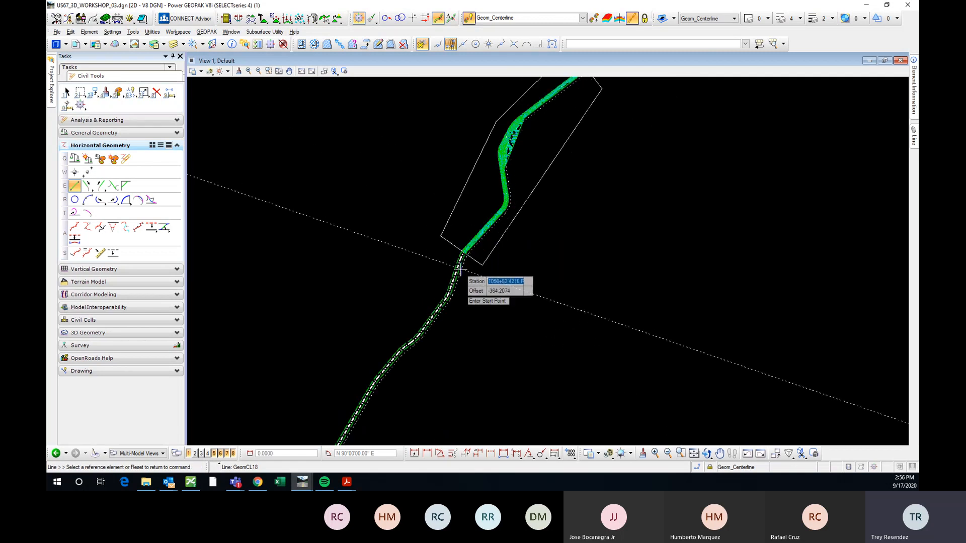
pyautogui.scroll(2, 456, 275)
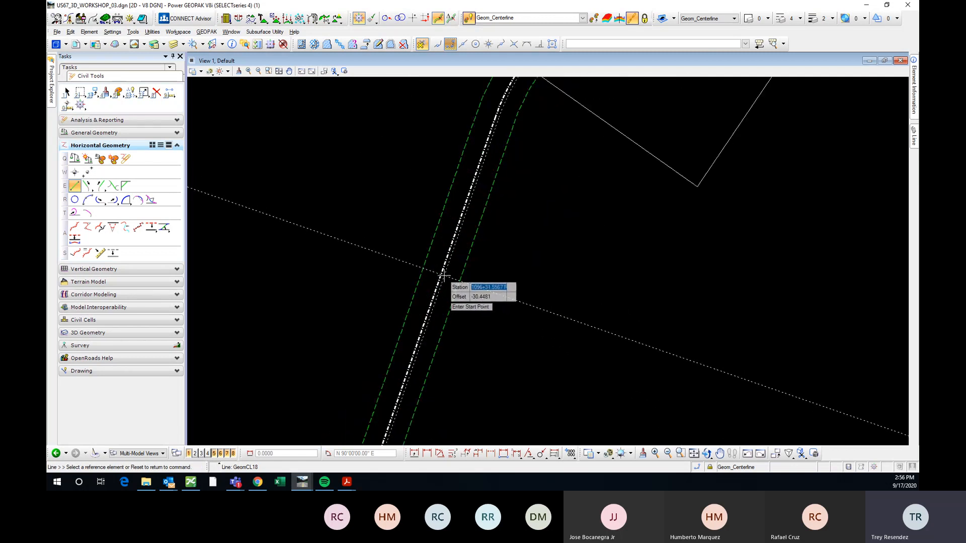
pyautogui.scroll(2, 417, 267)
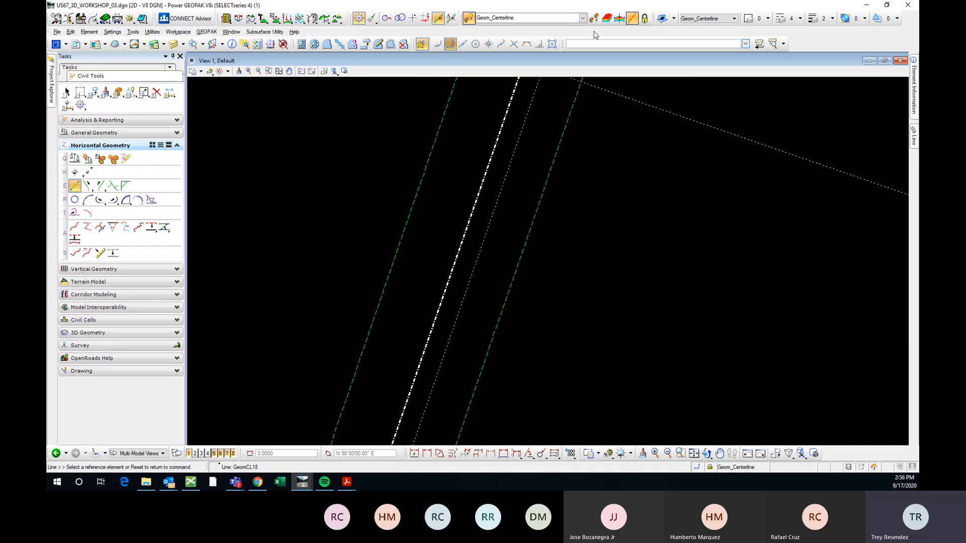
# - Set the active feature definition for the new line to the V Channel drainage feature
pyautogui.click(582, 18)
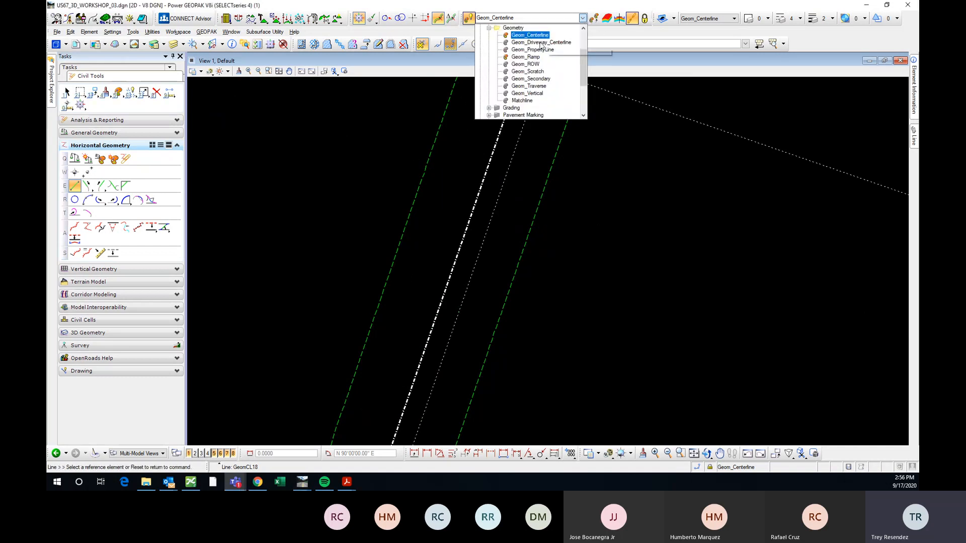
pyautogui.scroll(5, 519, 66)
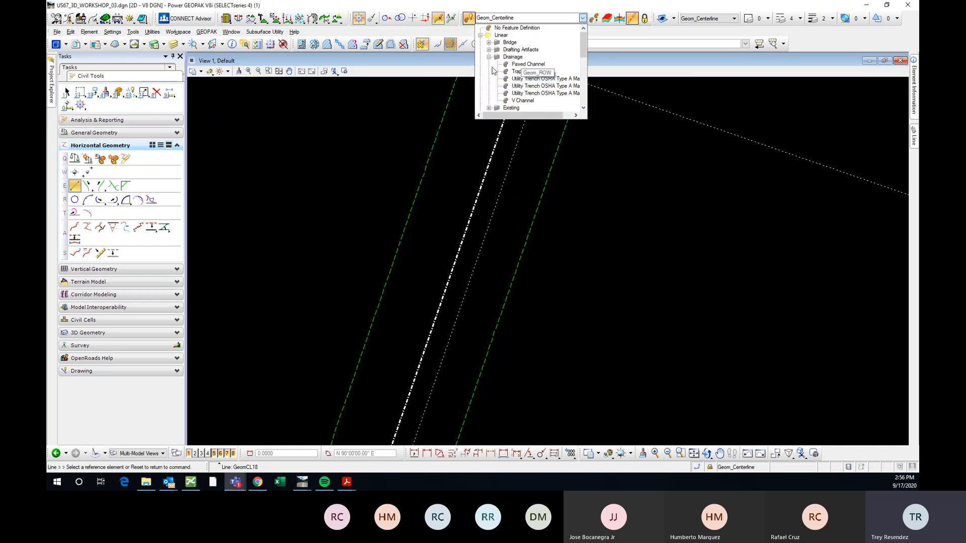
pyautogui.click(523, 100)
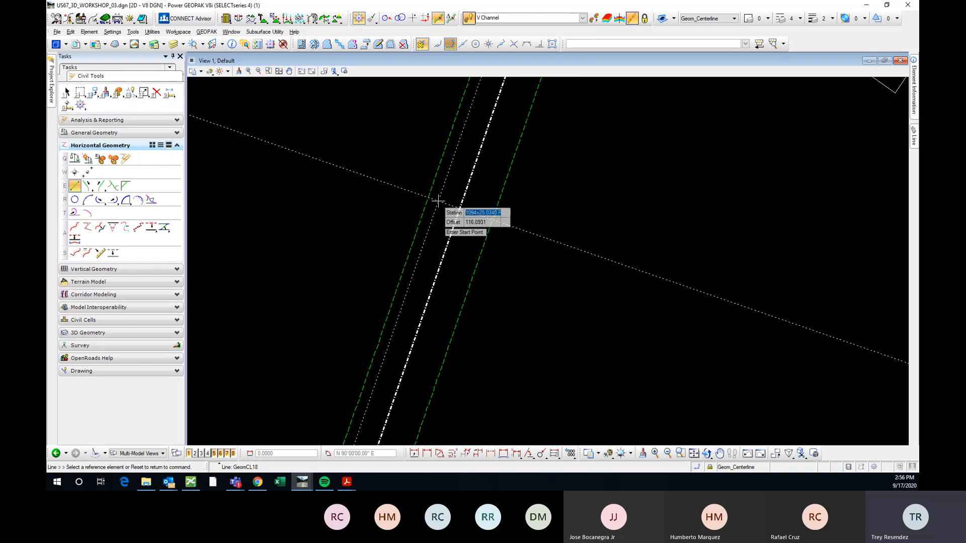
# - Place the V Channel line's start point at station 1095+00 with an offset of 120 from US67CL
pyautogui.write('109')
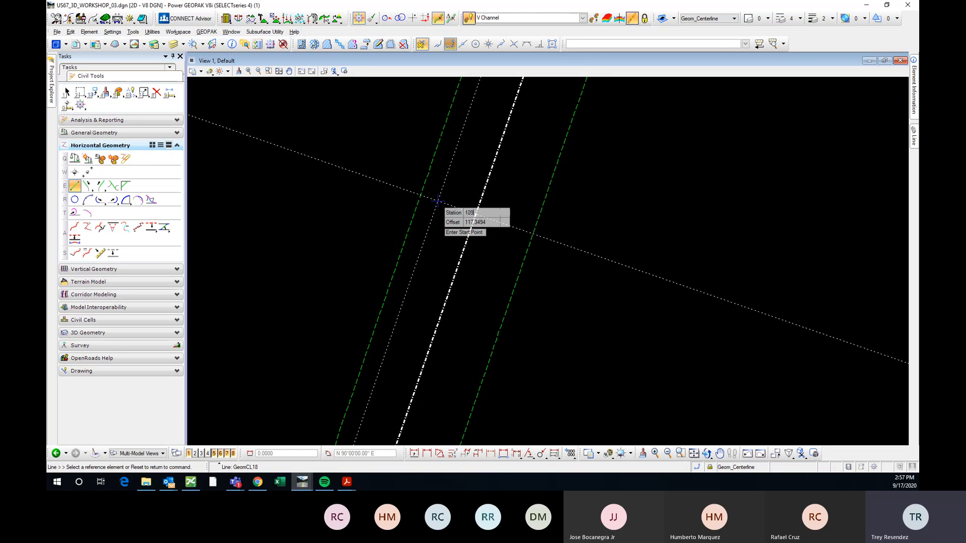
pyautogui.write('5+00')
pyautogui.press('Tab')
pyautogui.write('120')
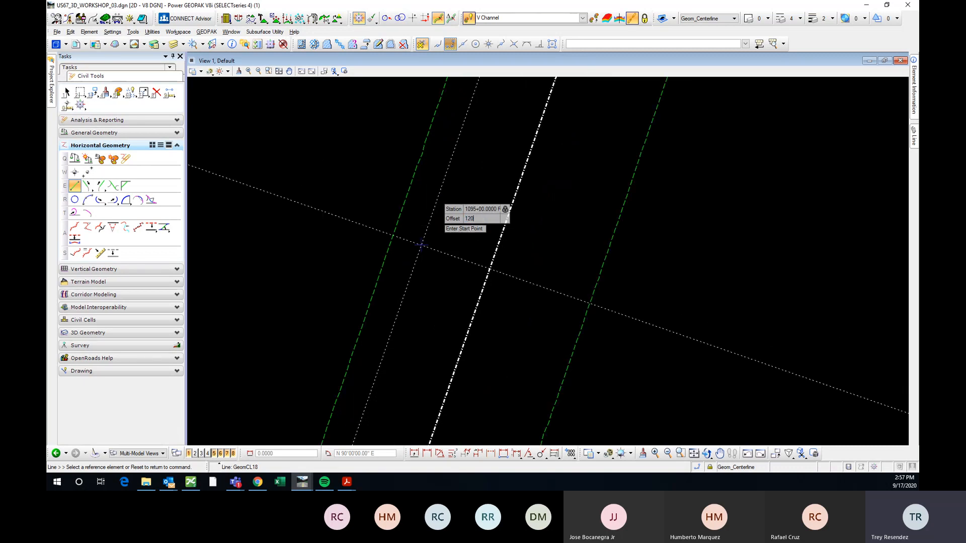
pyautogui.press('Tab')
pyautogui.click(447, 242)
# - Place the V Channel line's end point at station 1100+00 with an offset of 110 from US67CL and finish the line
pyautogui.scroll(-1, 462, 257)
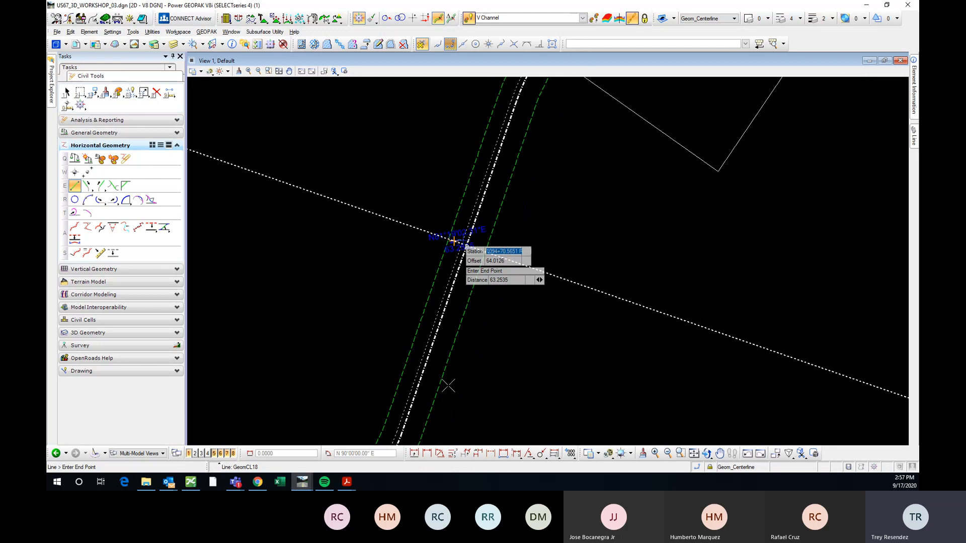
pyautogui.scroll(1, 425, 353)
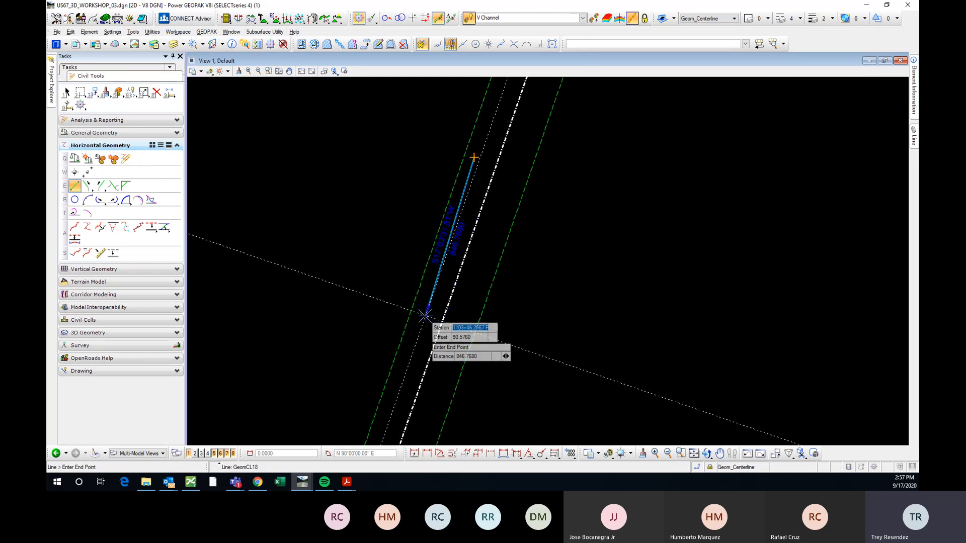
pyautogui.scroll(2, 426, 315)
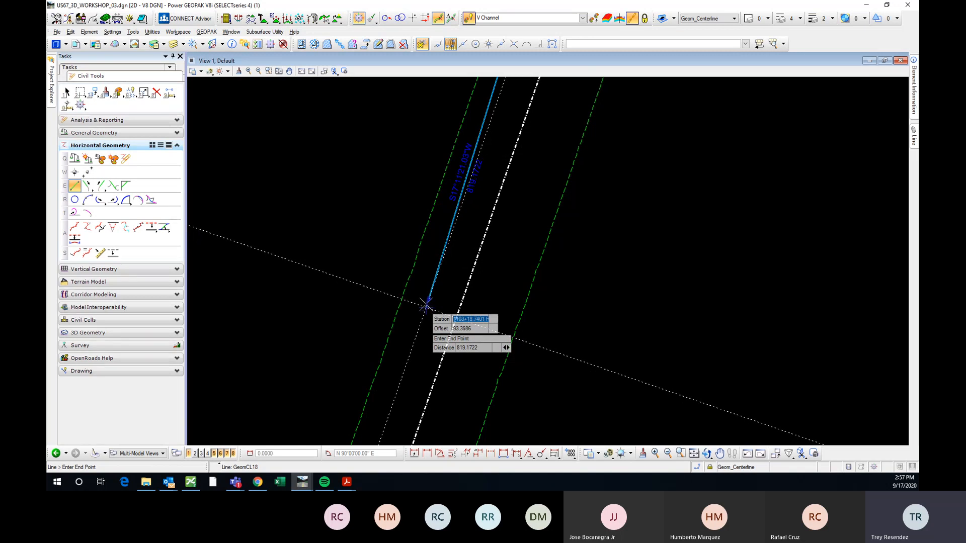
pyautogui.write('1100+00')
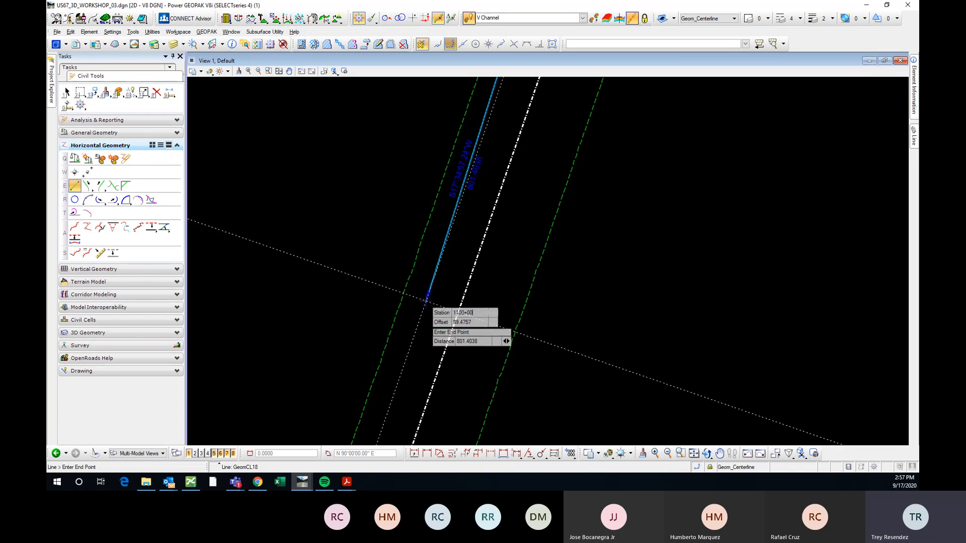
pyautogui.press('Tab')
pyautogui.write('110')
pyautogui.press('Tab')
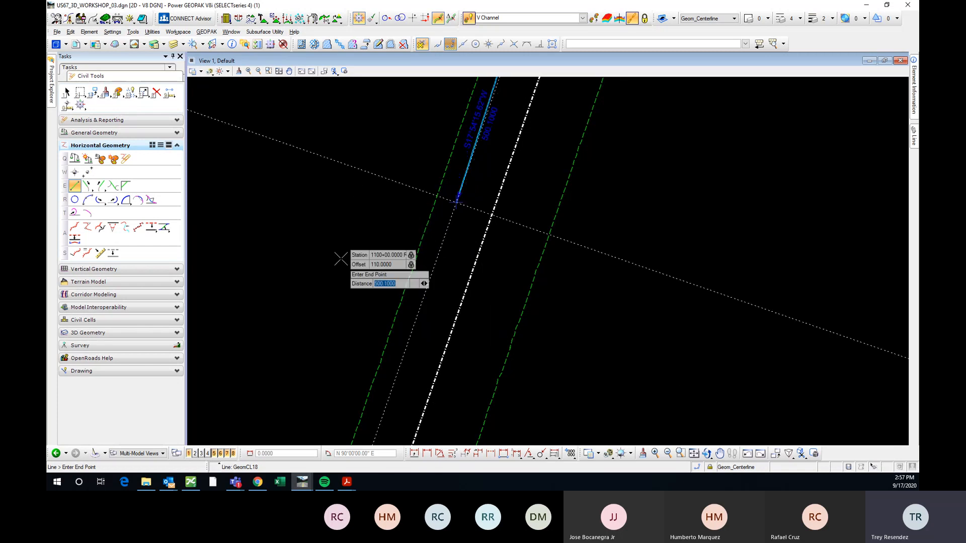
pyautogui.scroll(-1, 340, 286)
pyautogui.scroll(-1, 339, 299)
pyautogui.scroll(1, 367, 240)
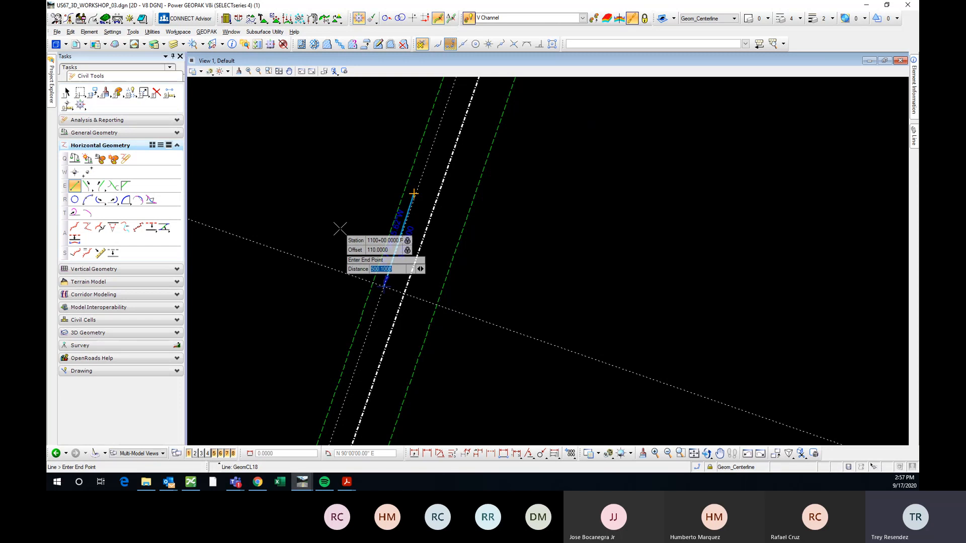
pyautogui.click(340, 229)
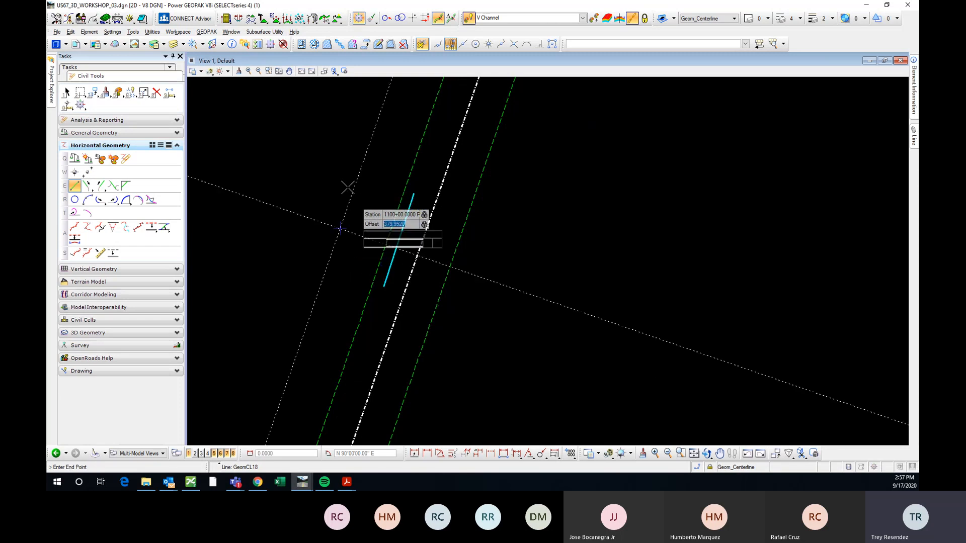
pyautogui.press('Escape')
# - Select the new V Channel line and change its start station to 1096+00
pyautogui.click(404, 225)
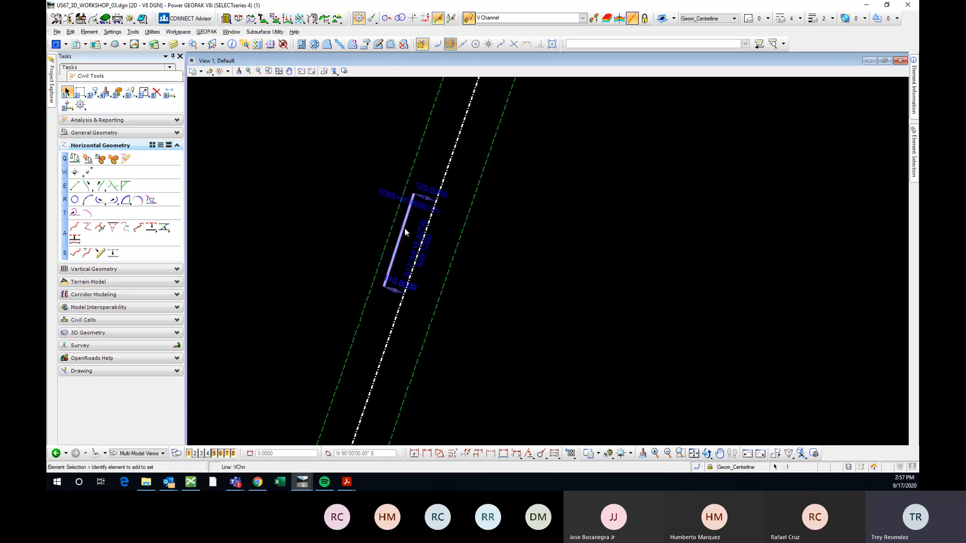
pyautogui.scroll(1, 425, 241)
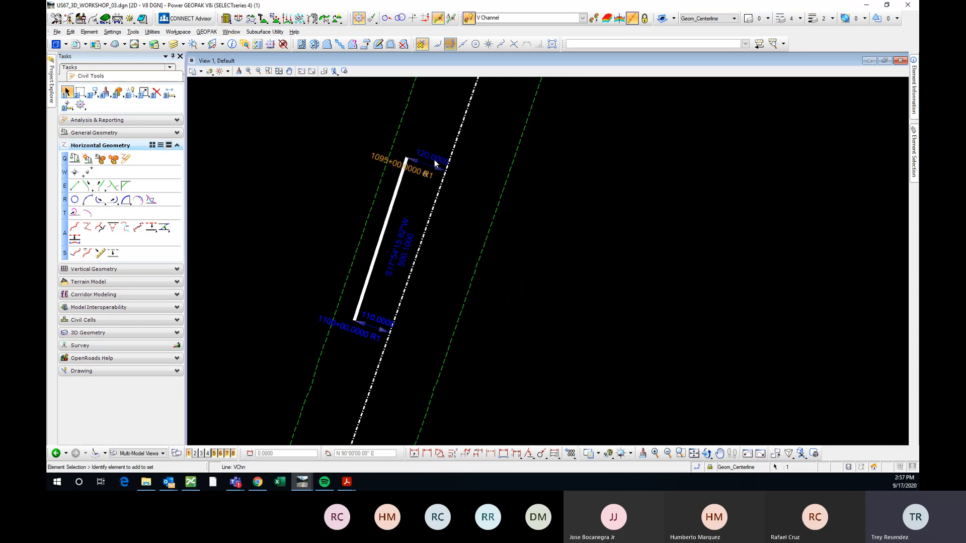
pyautogui.click(415, 171)
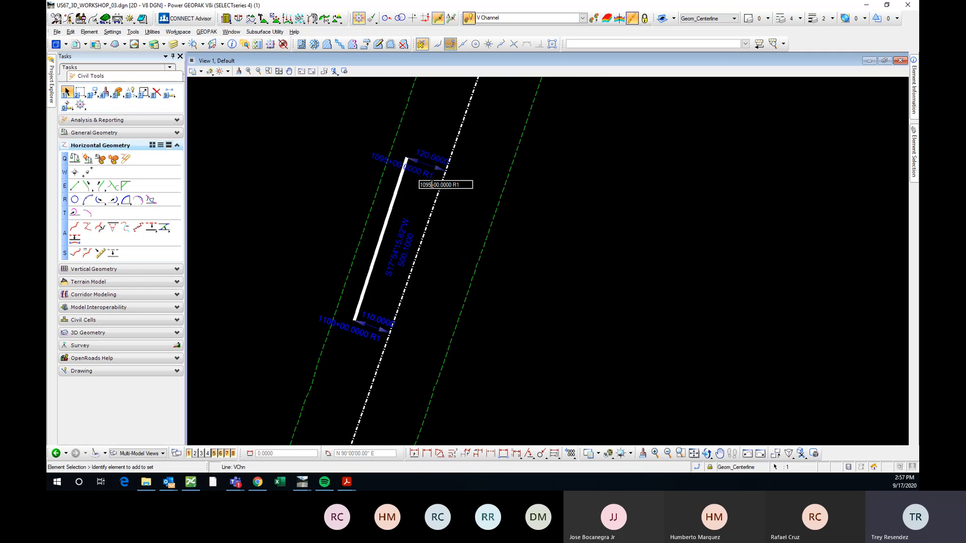
pyautogui.click(433, 185)
pyautogui.press('BackSpace')
pyautogui.write('6')
pyautogui.press('Return')
# - Set the offset of the V Channel line's start point from US67CL to 60 and deselect the line
pyautogui.click(429, 193)
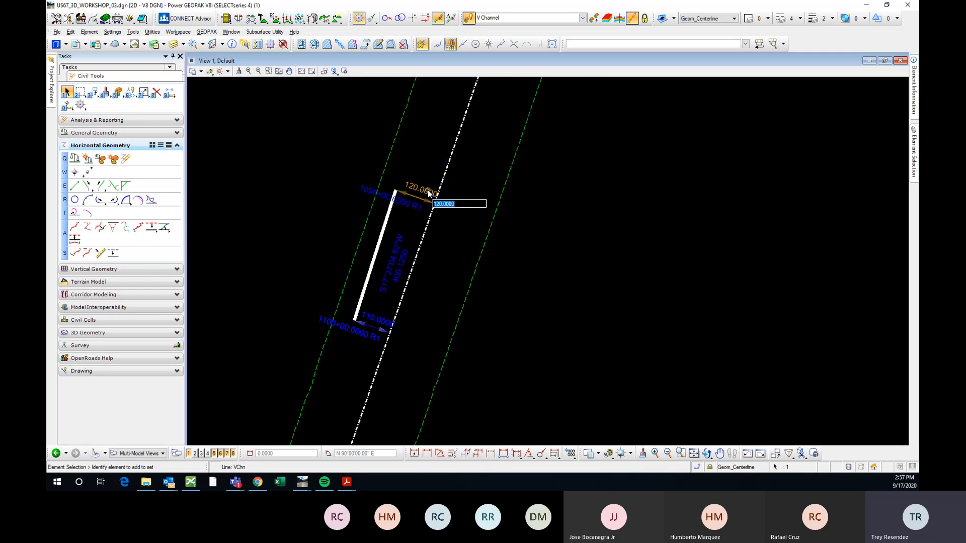
pyautogui.write('60')
pyautogui.press('Return')
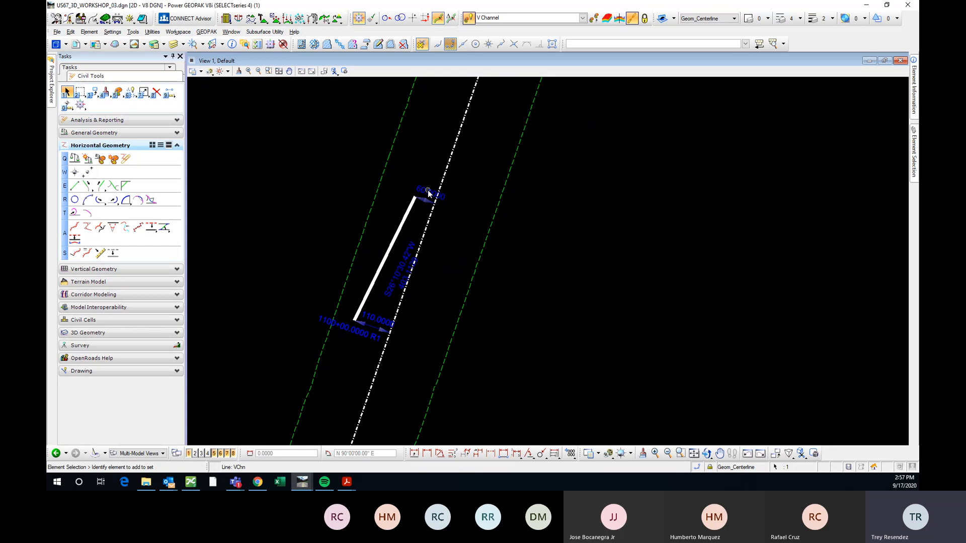
pyautogui.click(440, 245)
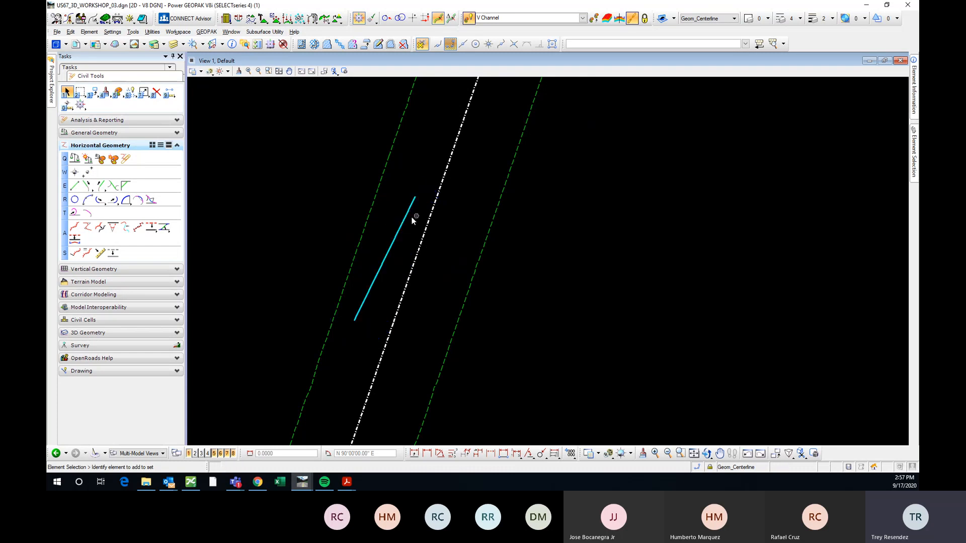
# - Reselect the V Channel line, set its start point's offset from US67CL to 80 and deselect it
pyautogui.click(397, 239)
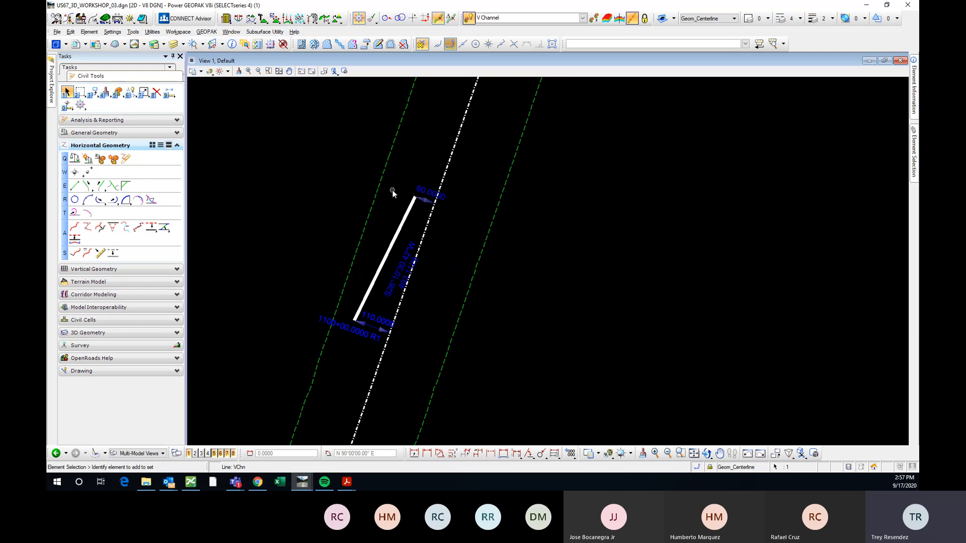
pyautogui.click(429, 192)
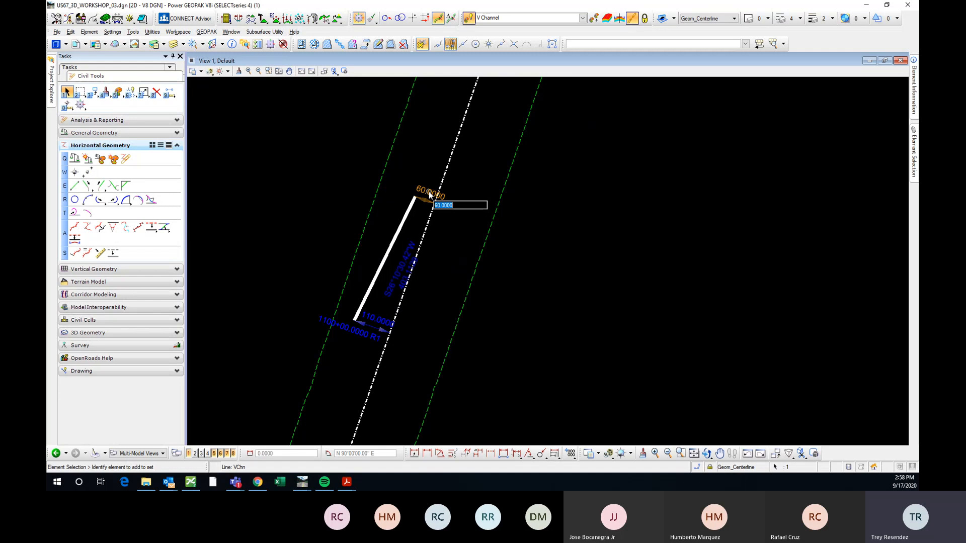
pyautogui.write('80')
pyautogui.press('Return')
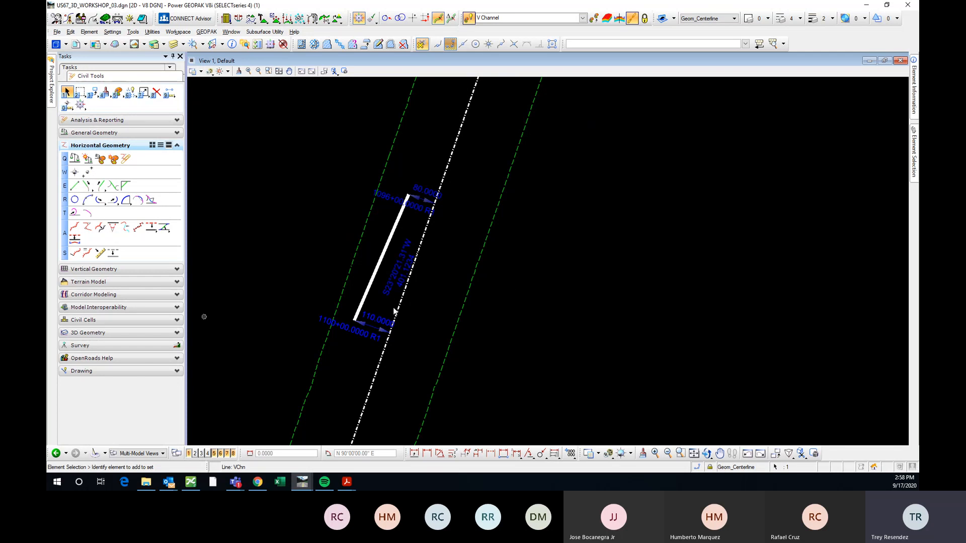
pyautogui.click(542, 293)
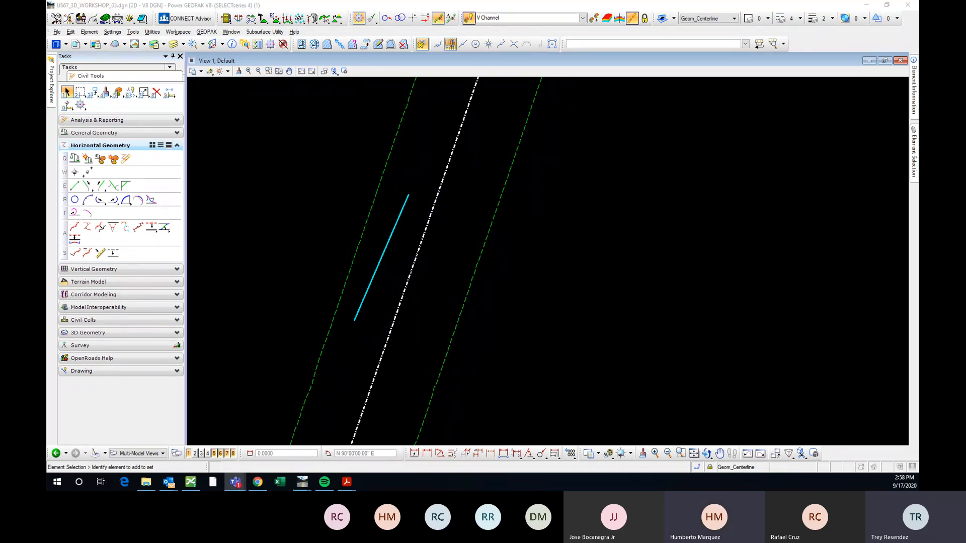
# - Switch to the Microsoft Teams meeting window at full size and open its additional meeting actions
pyautogui.moveTo(48, 82); pyautogui.dragTo(702, 48)
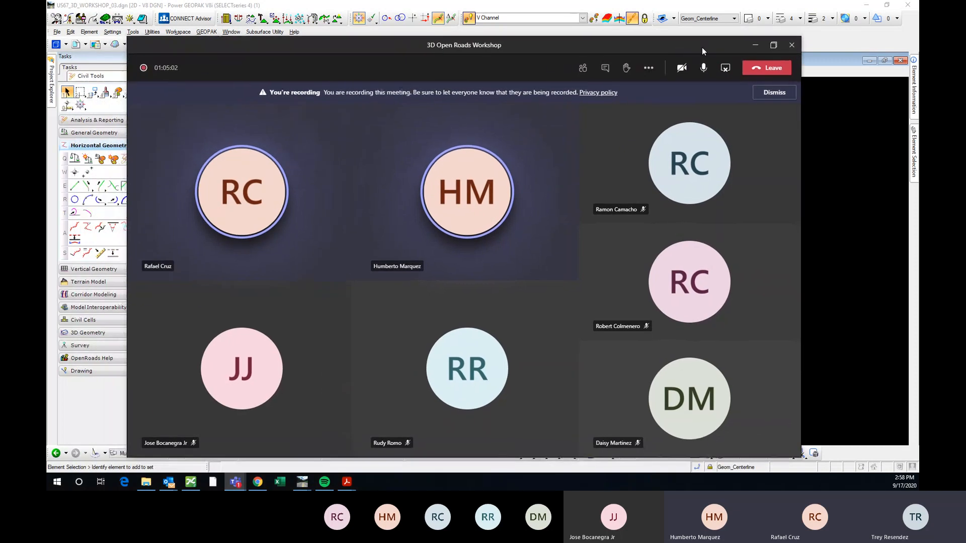
pyautogui.click(775, 45)
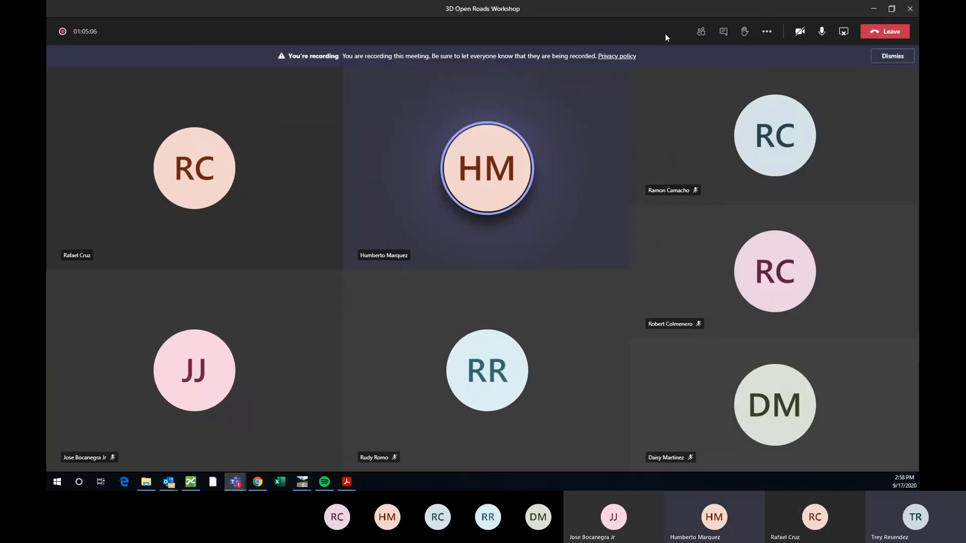
pyautogui.moveTo(504, 157)
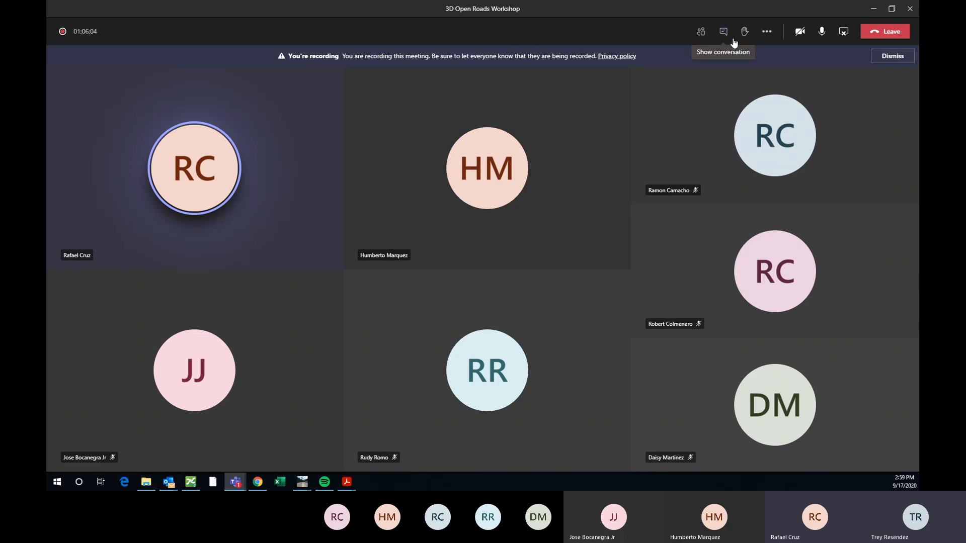
pyautogui.click(767, 32)
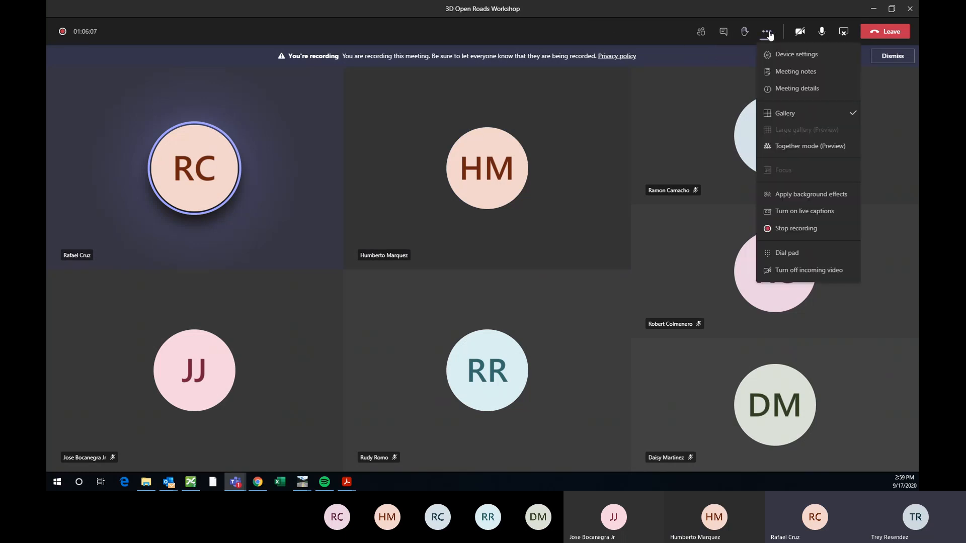